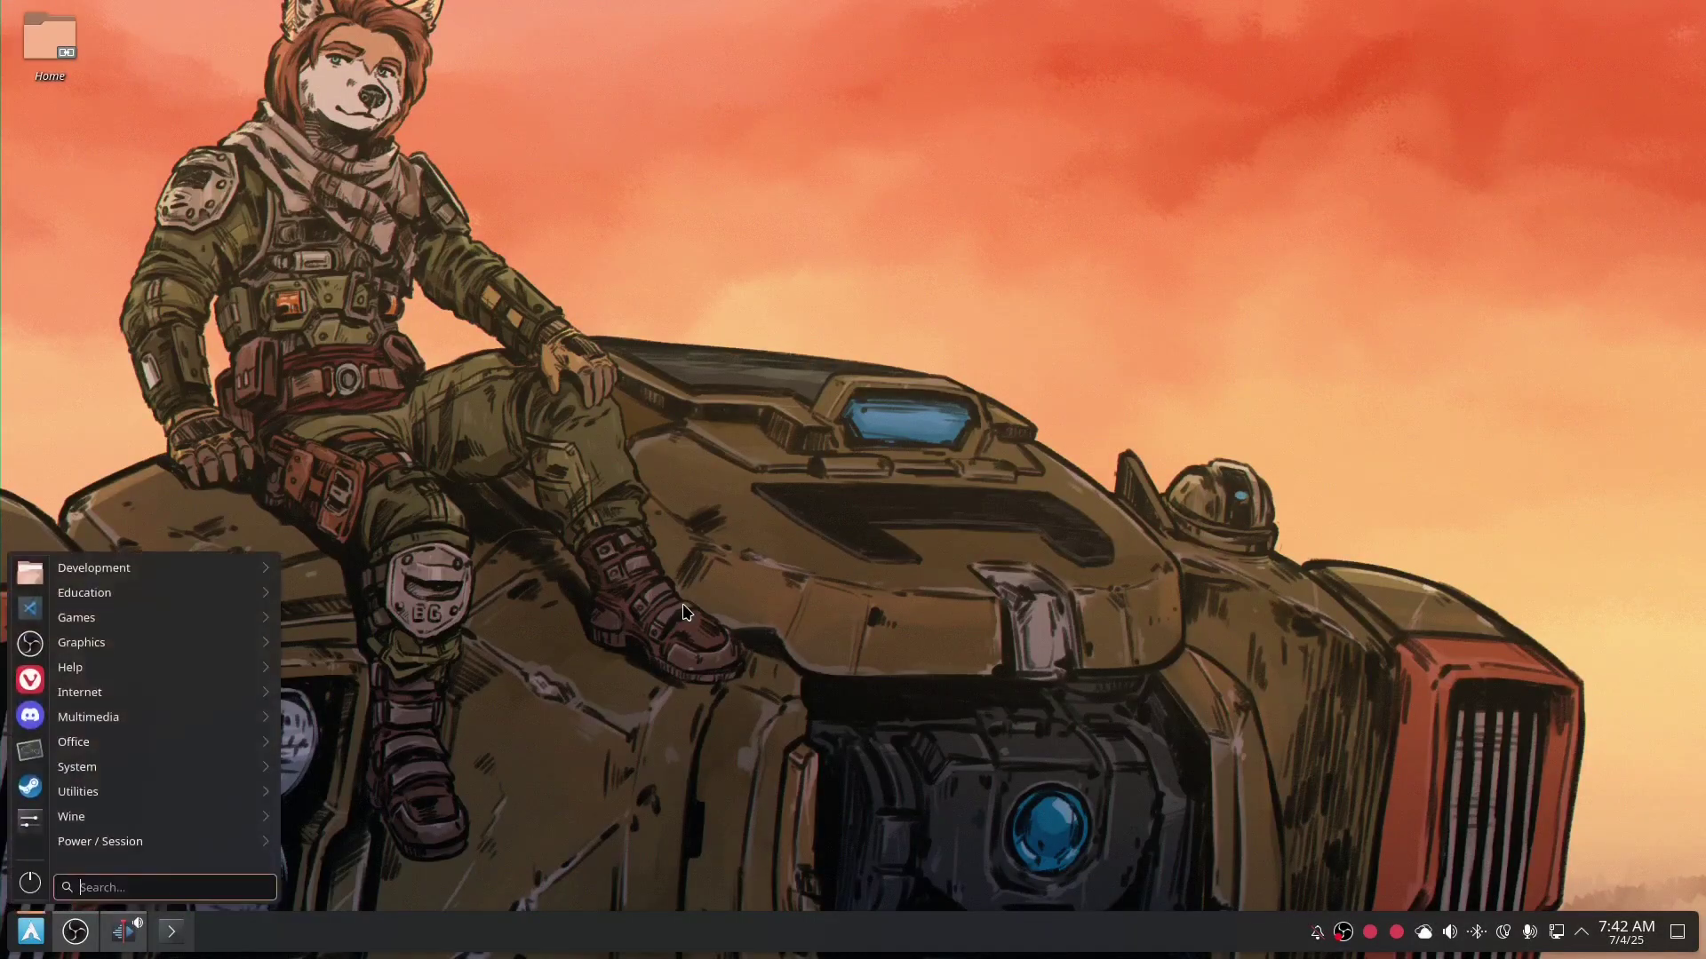
Step: Launch Info Center with a 'kinfo' search to see Plasma 6.4.2 system details
type("kinfo")
key("Return")
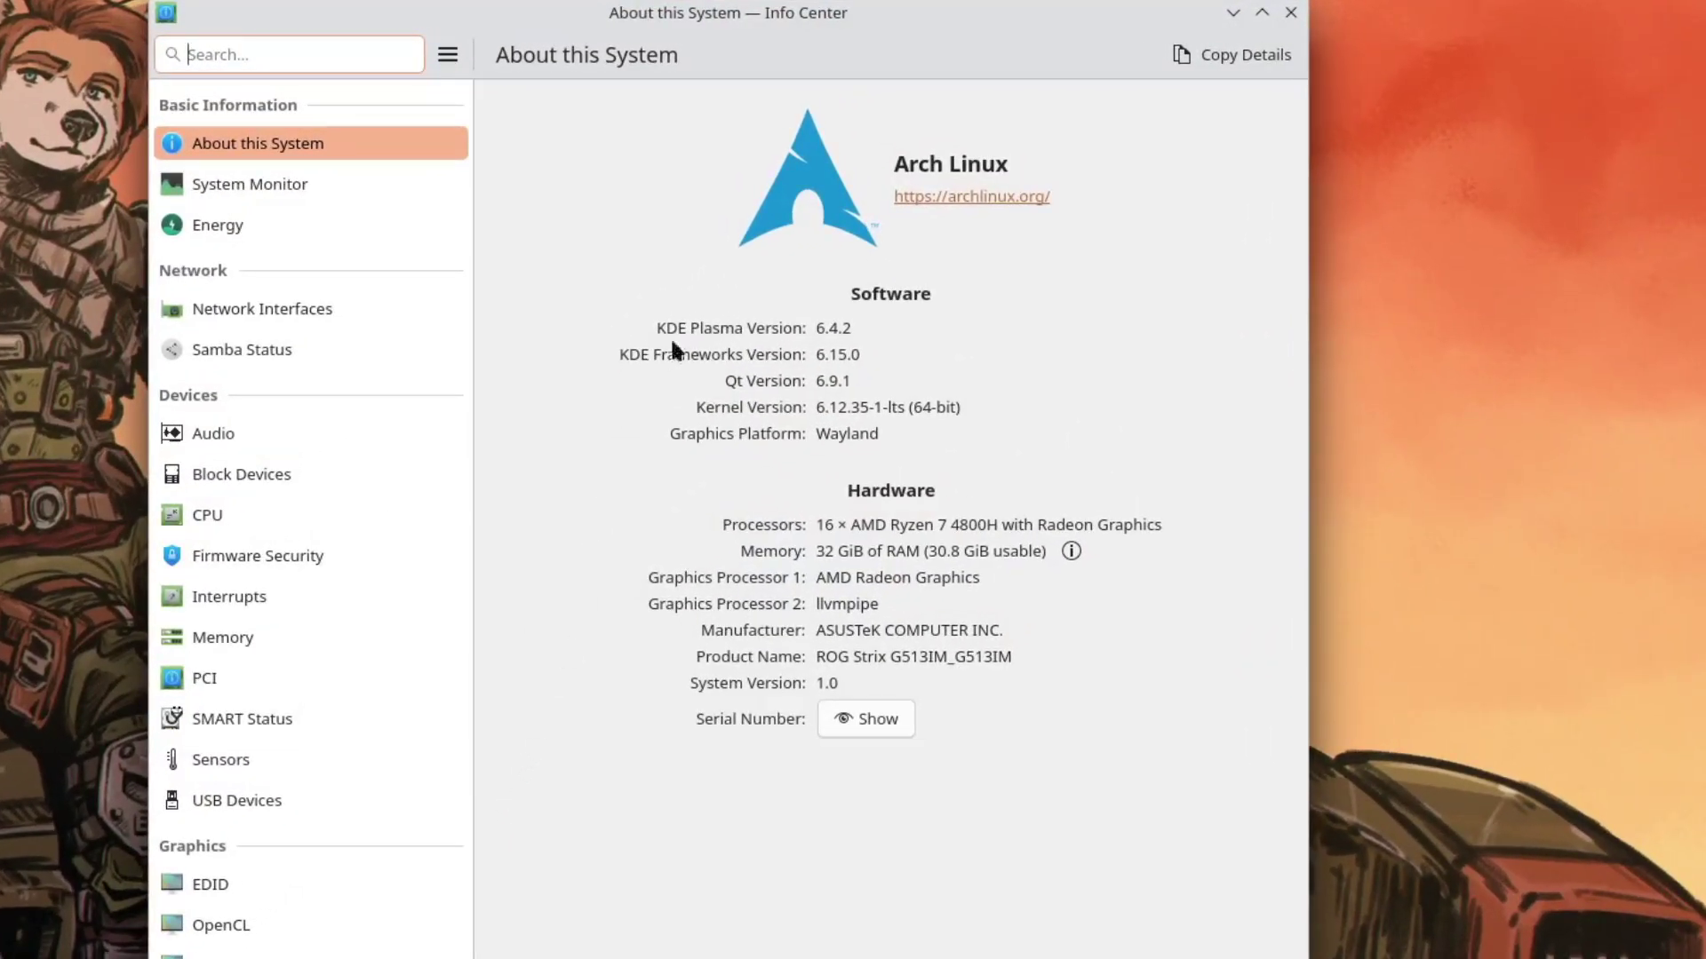
Step: Highlight the Plasma version and 17 June 2025 date line, then scroll to System Monitoring
double_click(842, 330)
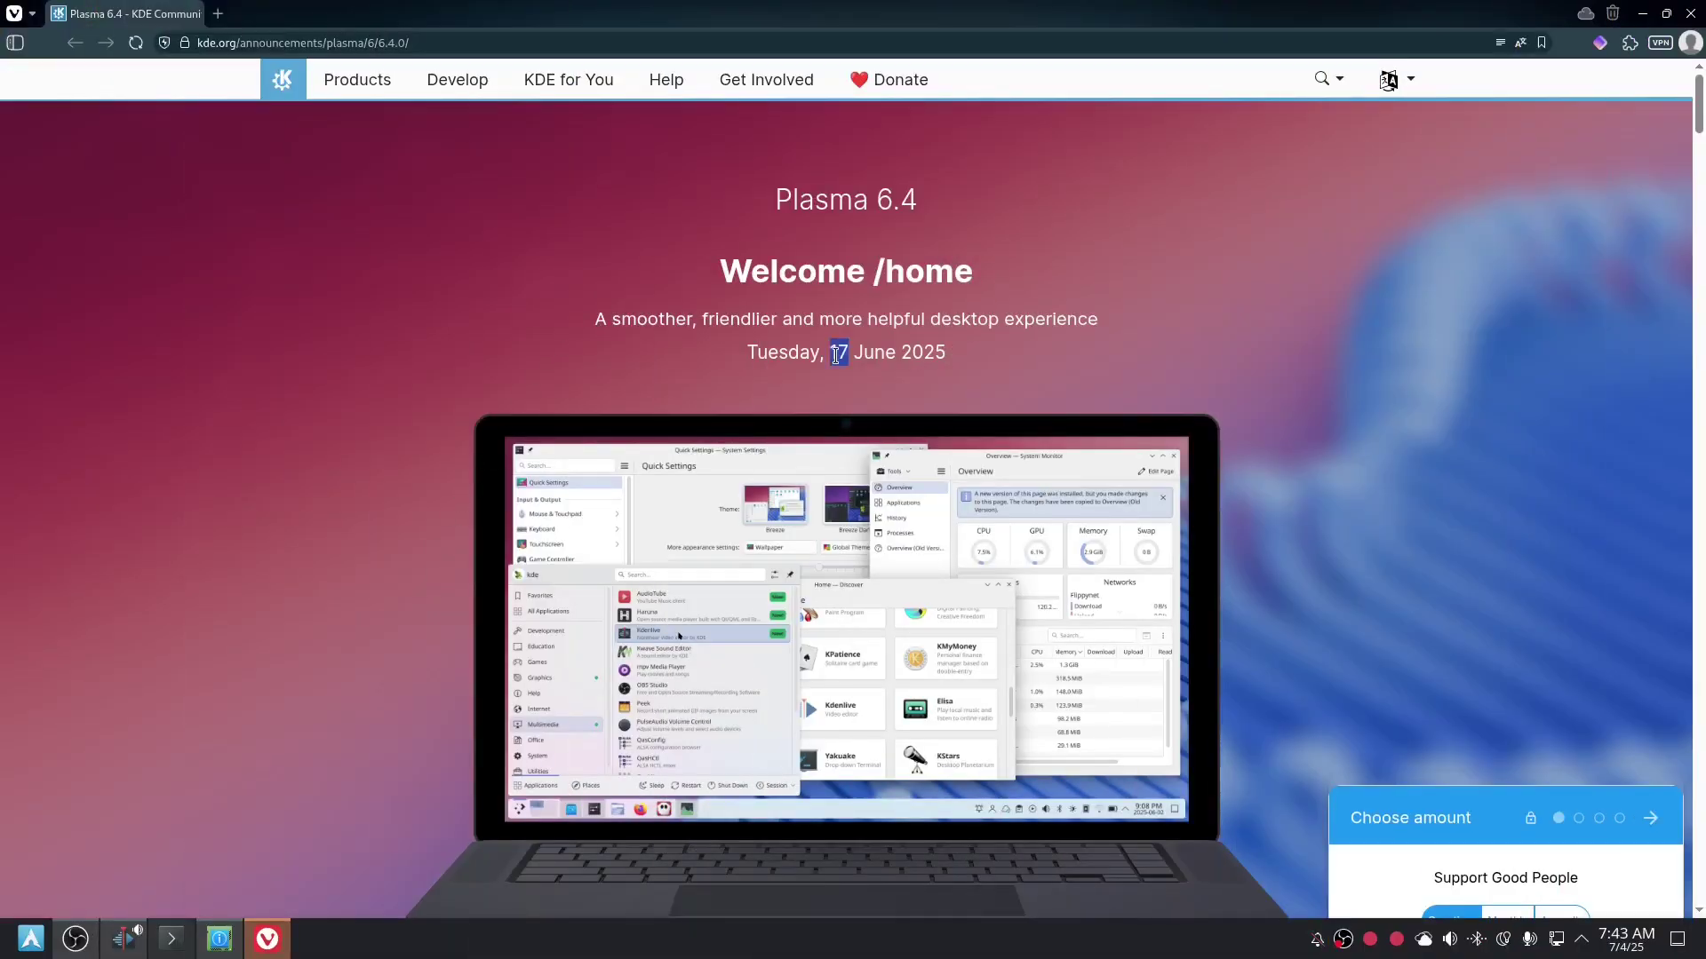
triple_click(836, 355)
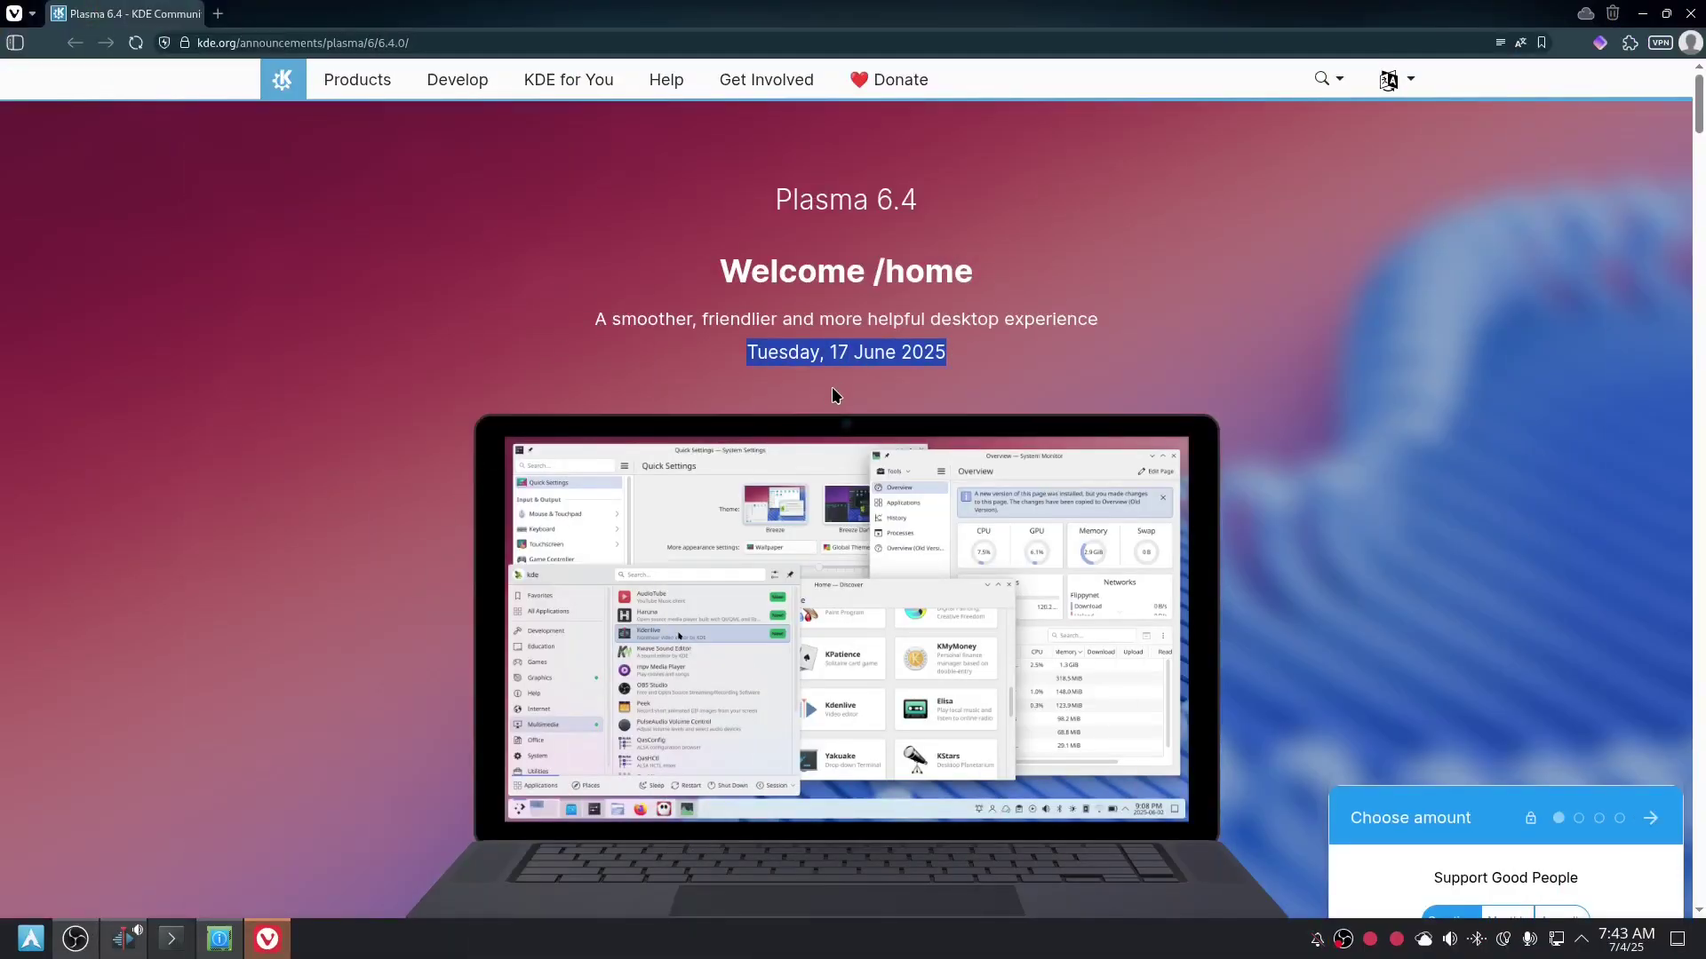
scroll(832, 389, "down", 12)
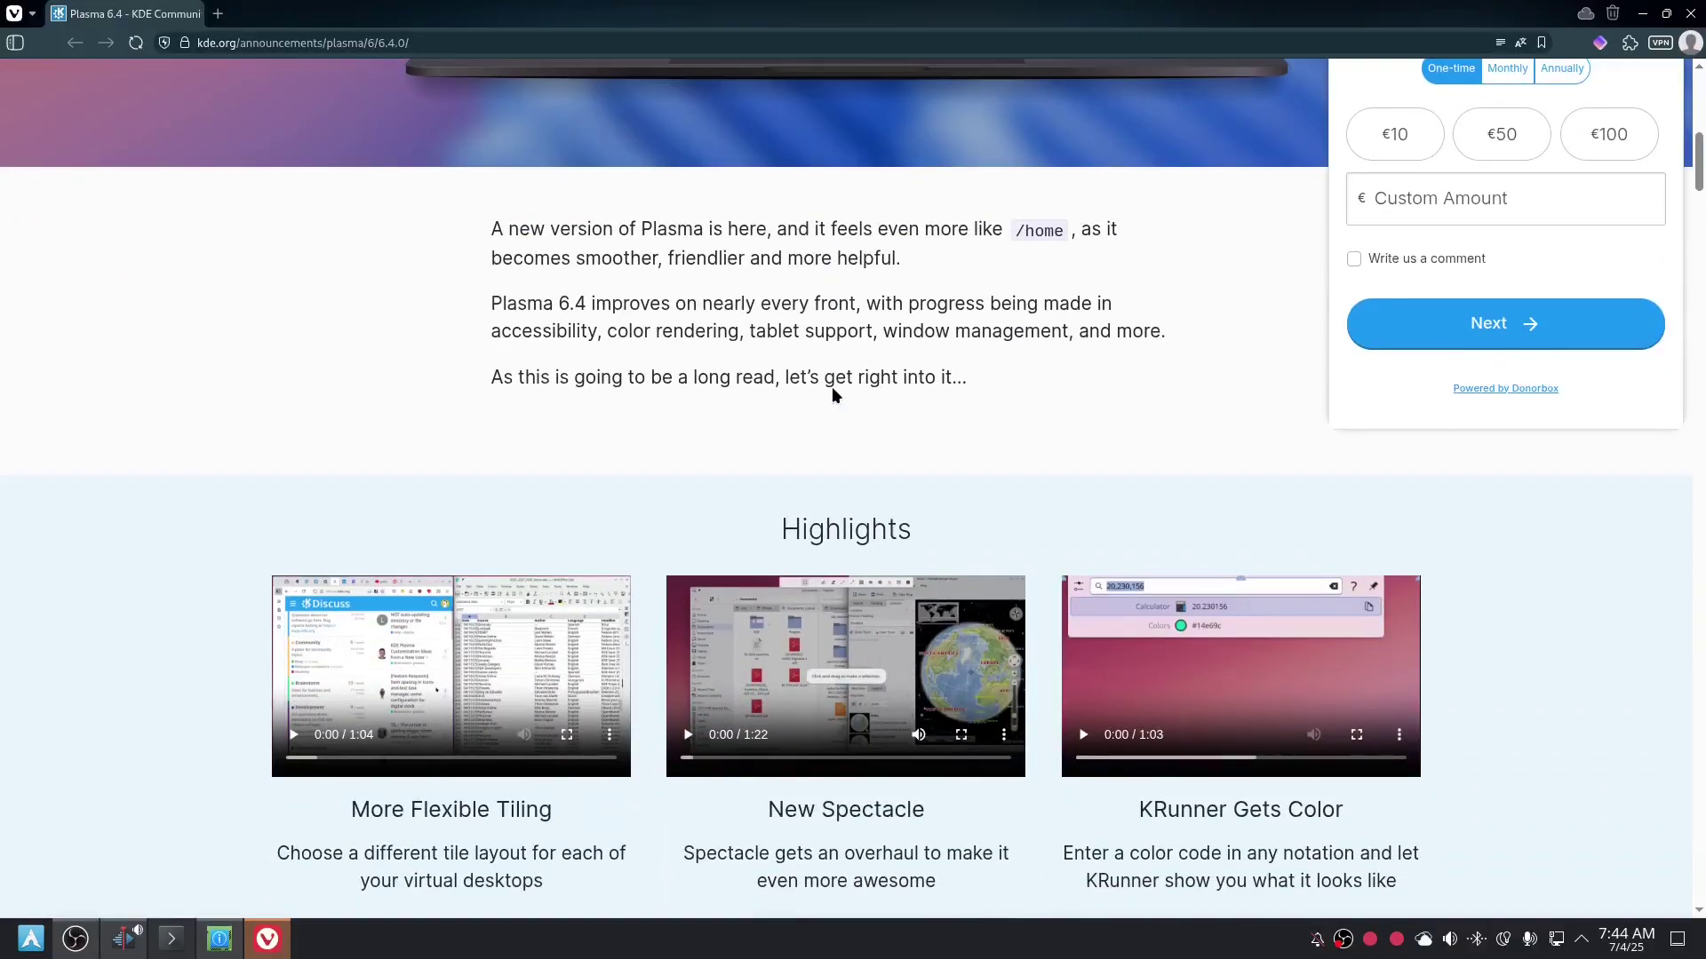
scroll(833, 391, "down", 12)
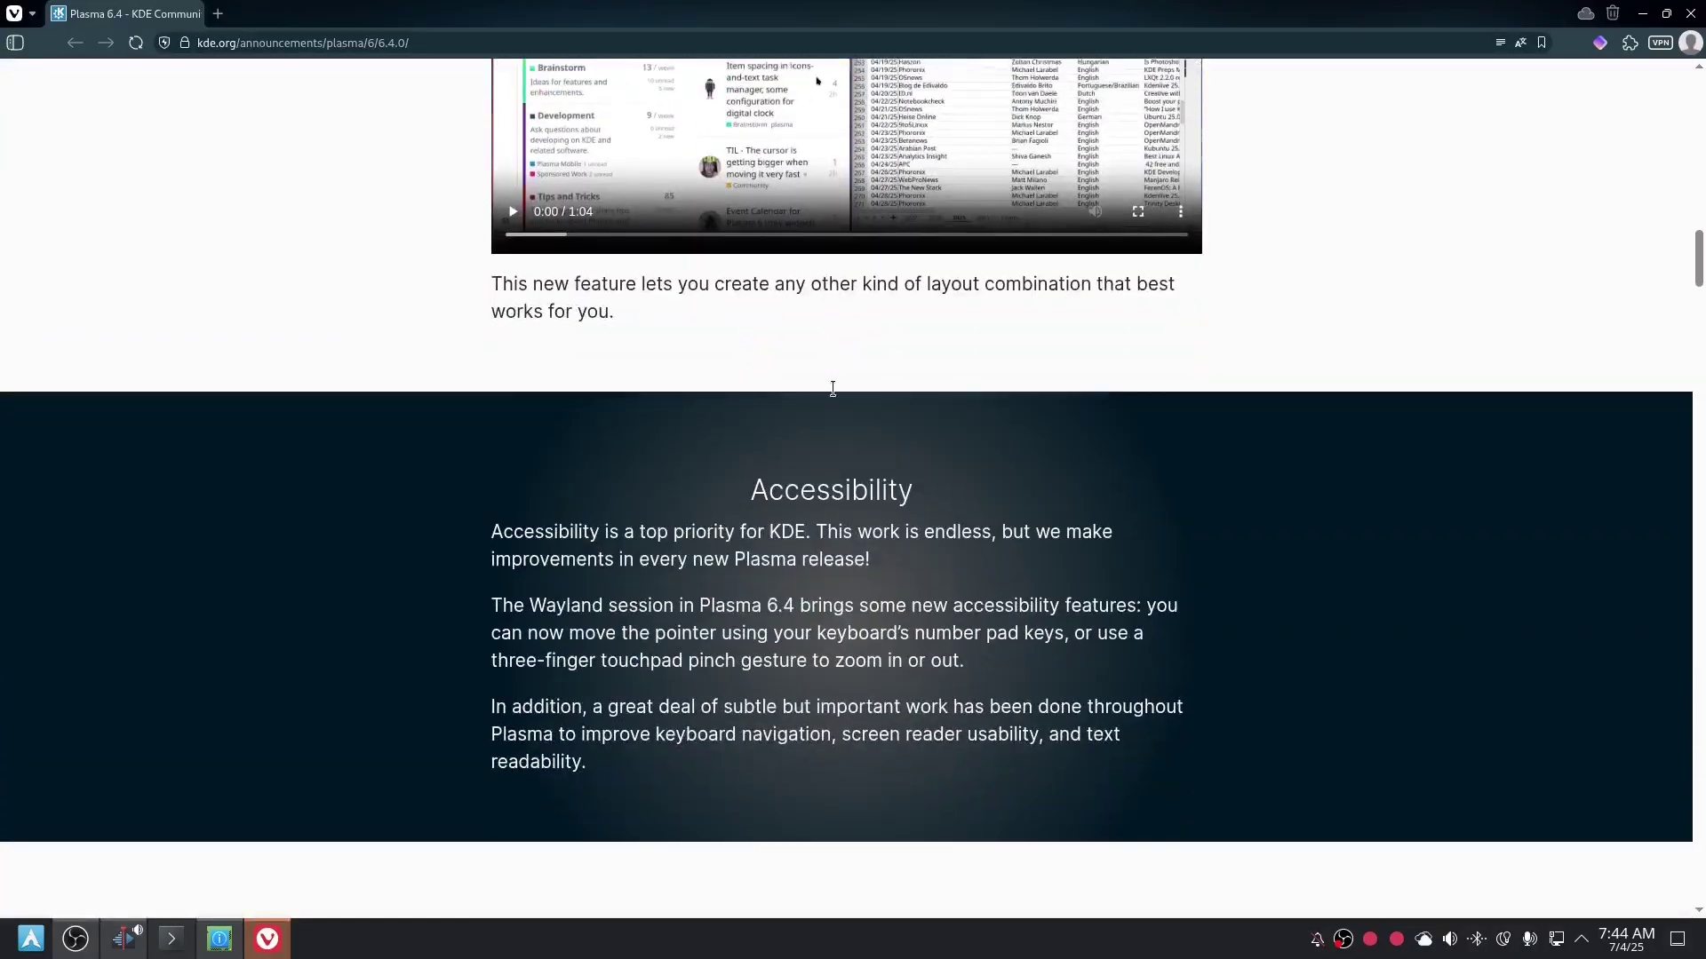
scroll(832, 388, "down", 20)
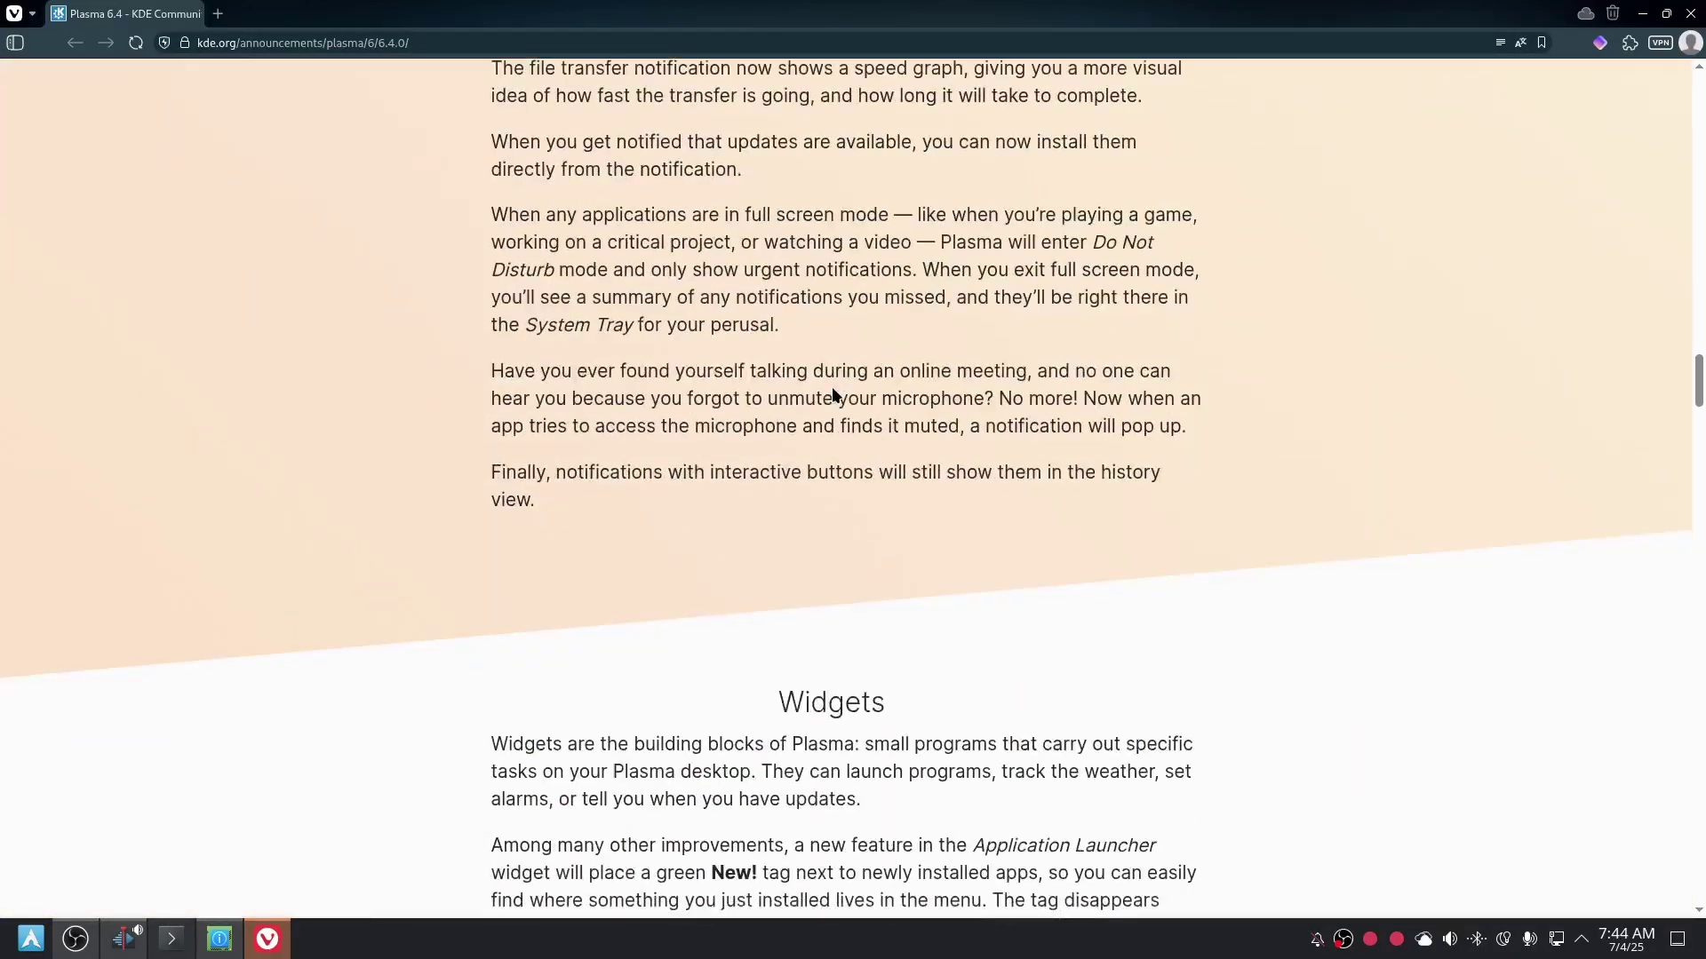
scroll(832, 389, "down", 20)
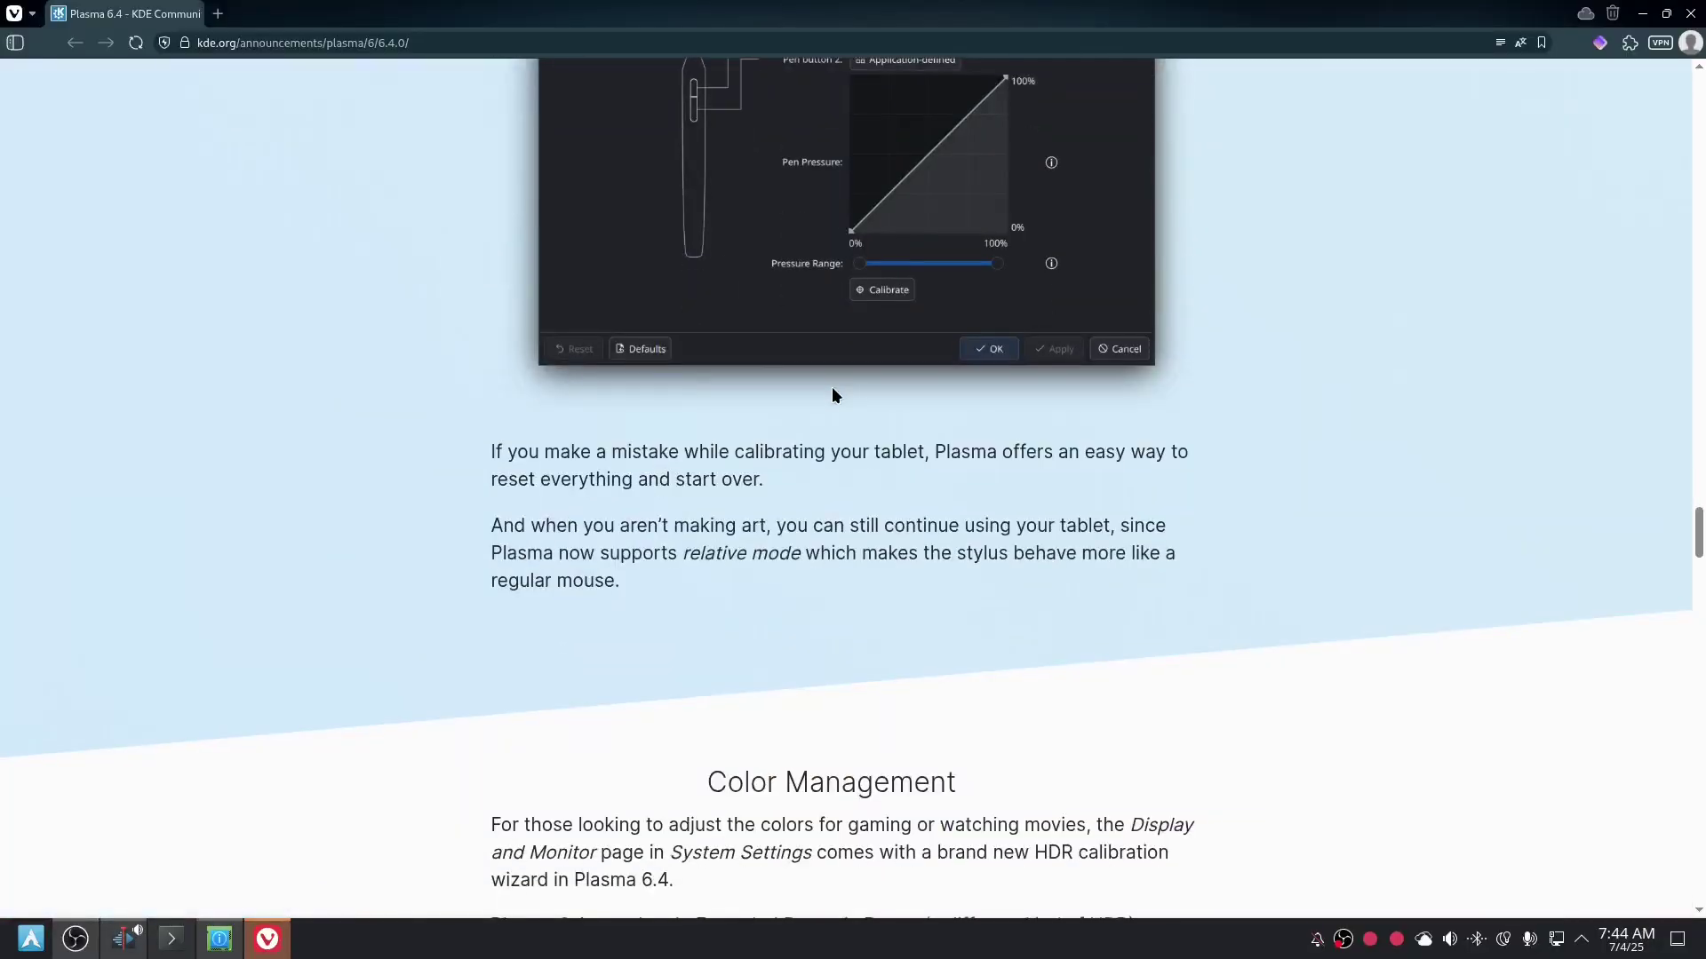
scroll(832, 391, "down", 15)
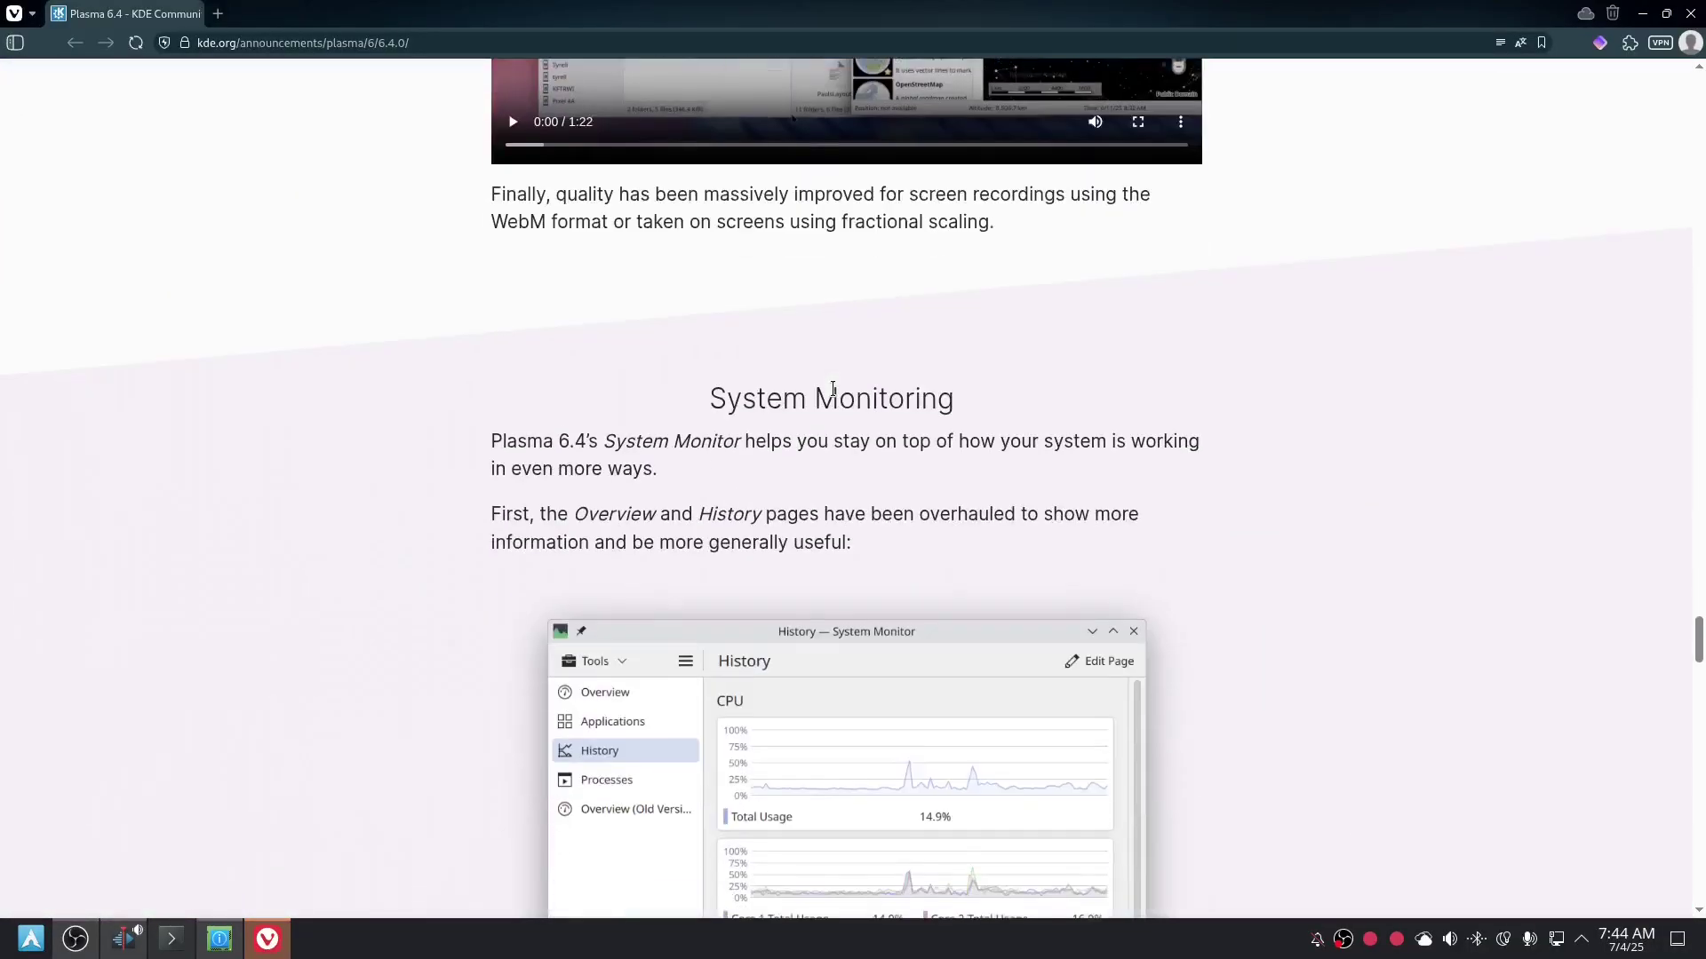
Step: Launch System Monitor through a 'sys' search and switch to its Applications page
key("super")
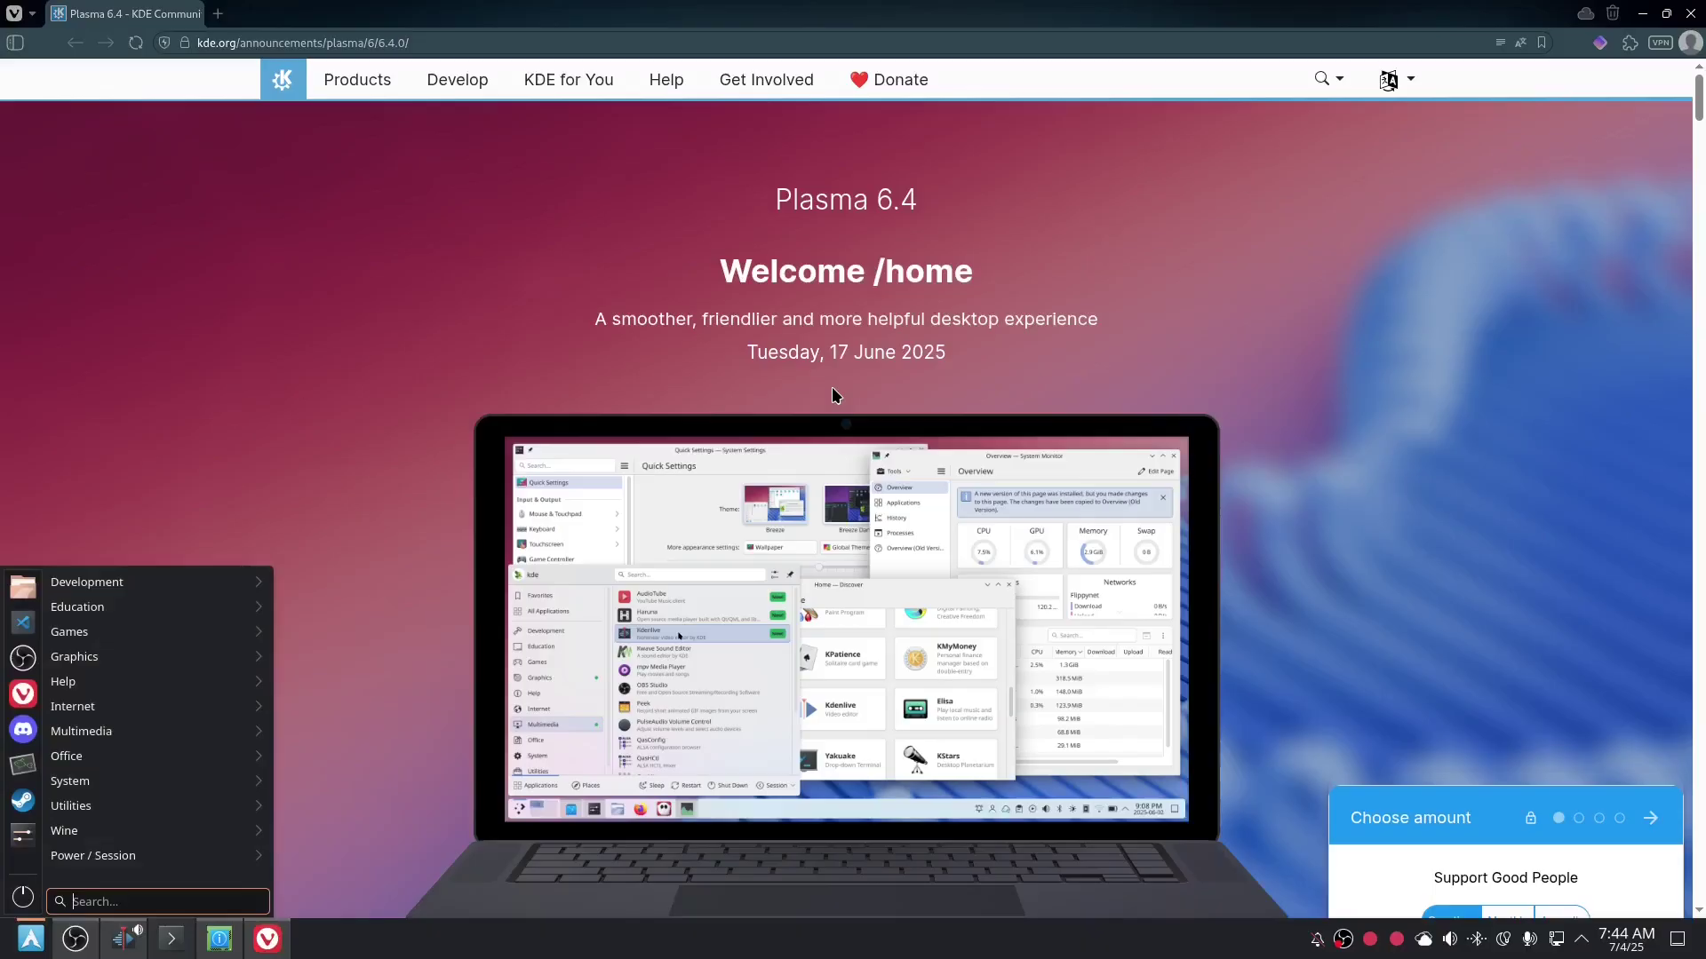
type("sys")
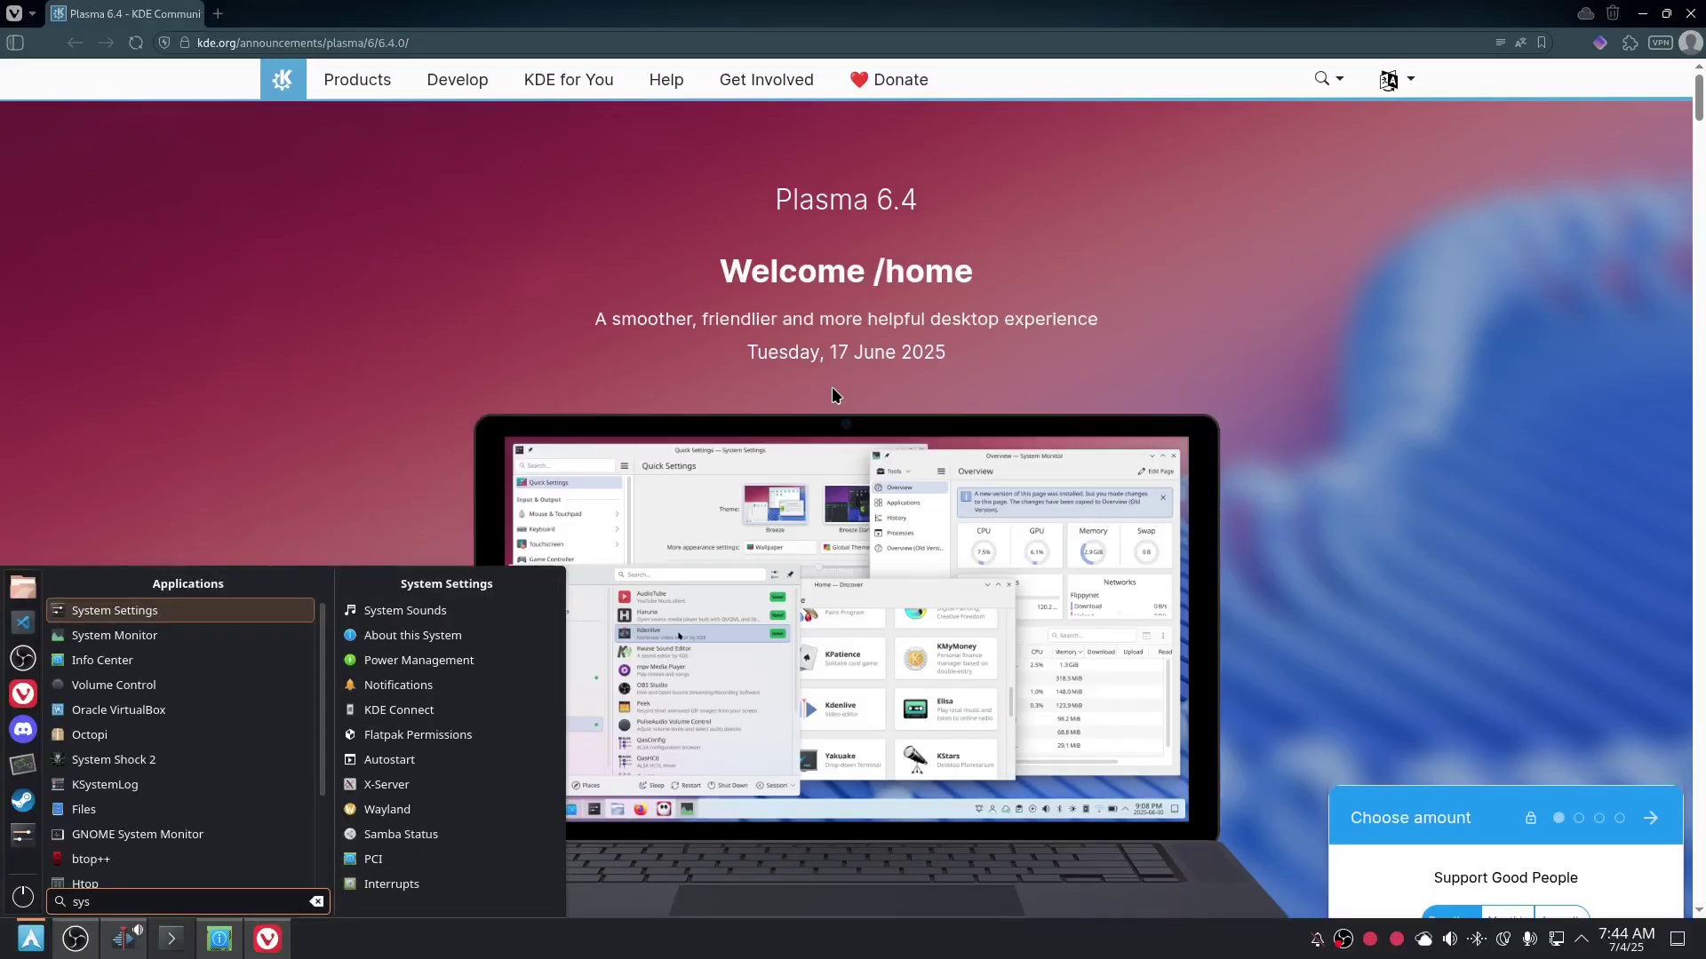
key("Down")
key("Return")
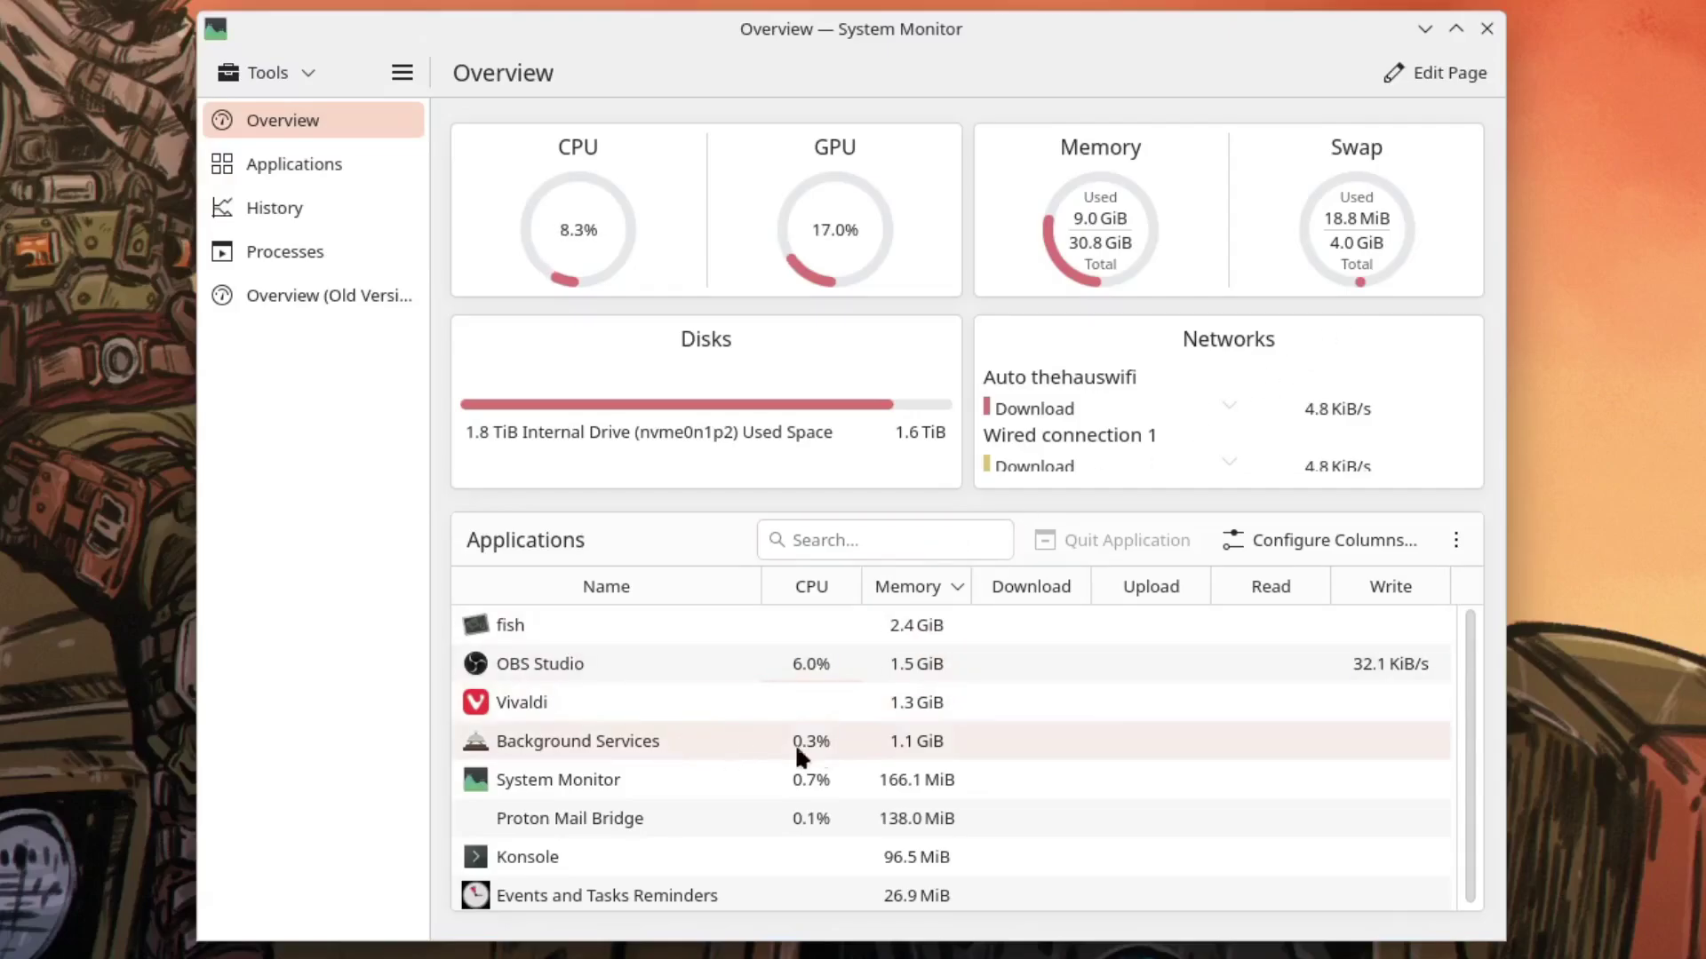
left_click(1118, 737)
left_click(341, 164)
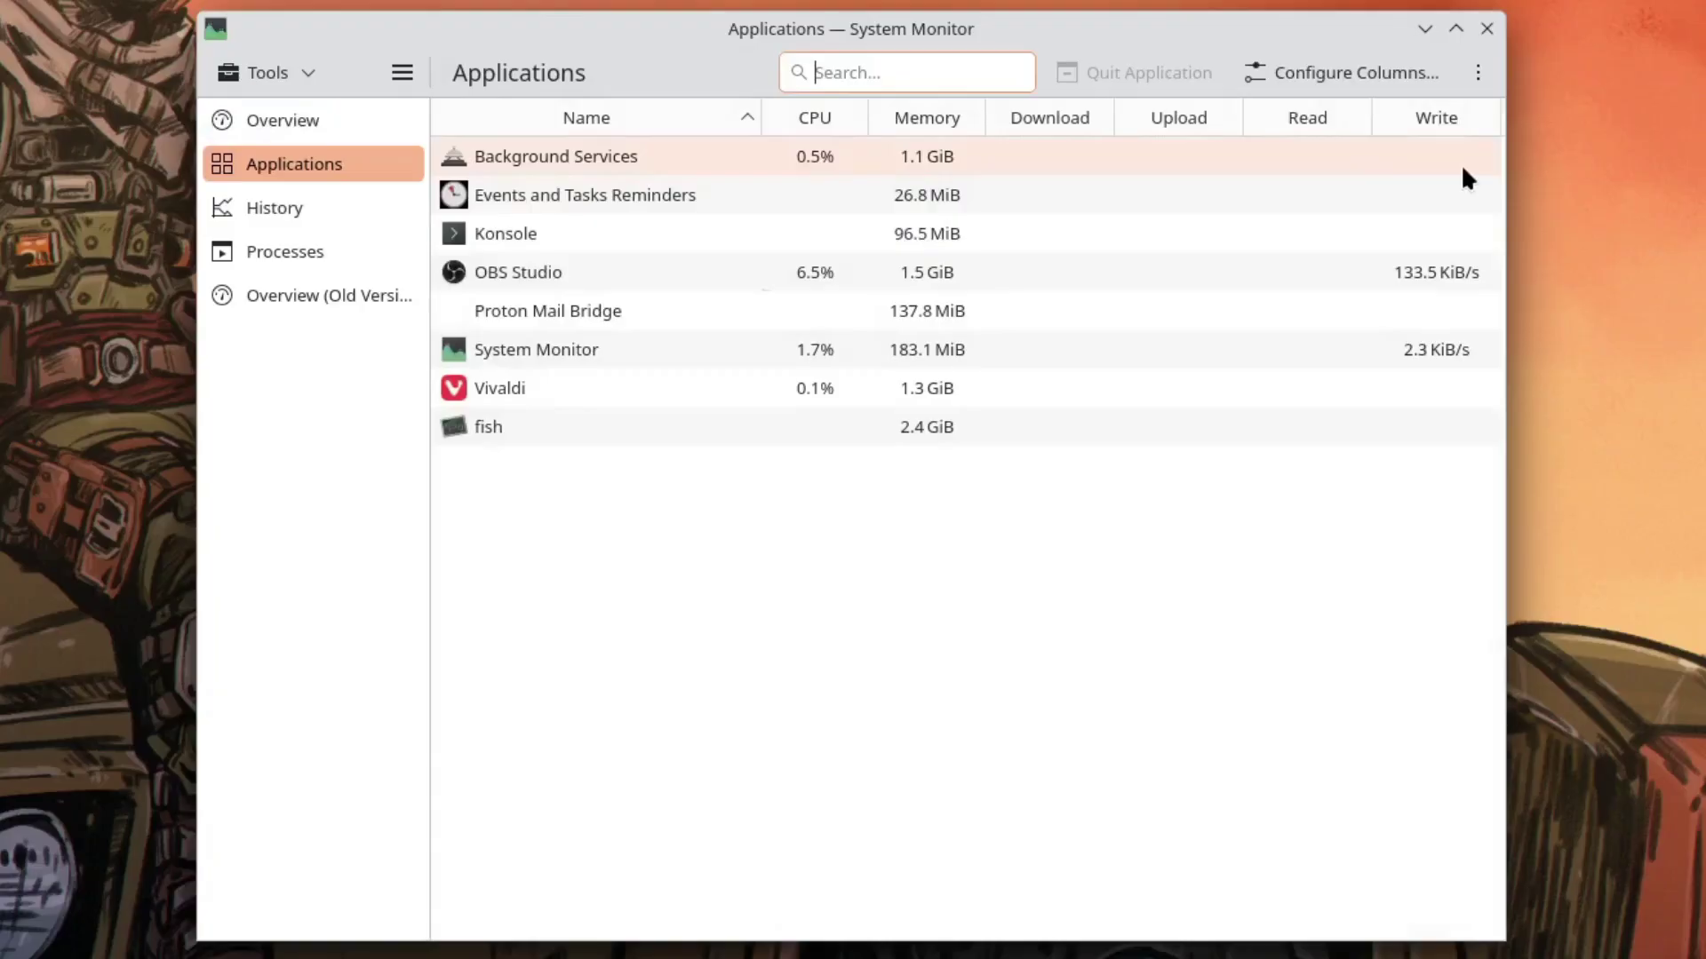
Step: Select the Background Services row, then switch to the Overview (Old Version) page
left_click(1462, 168)
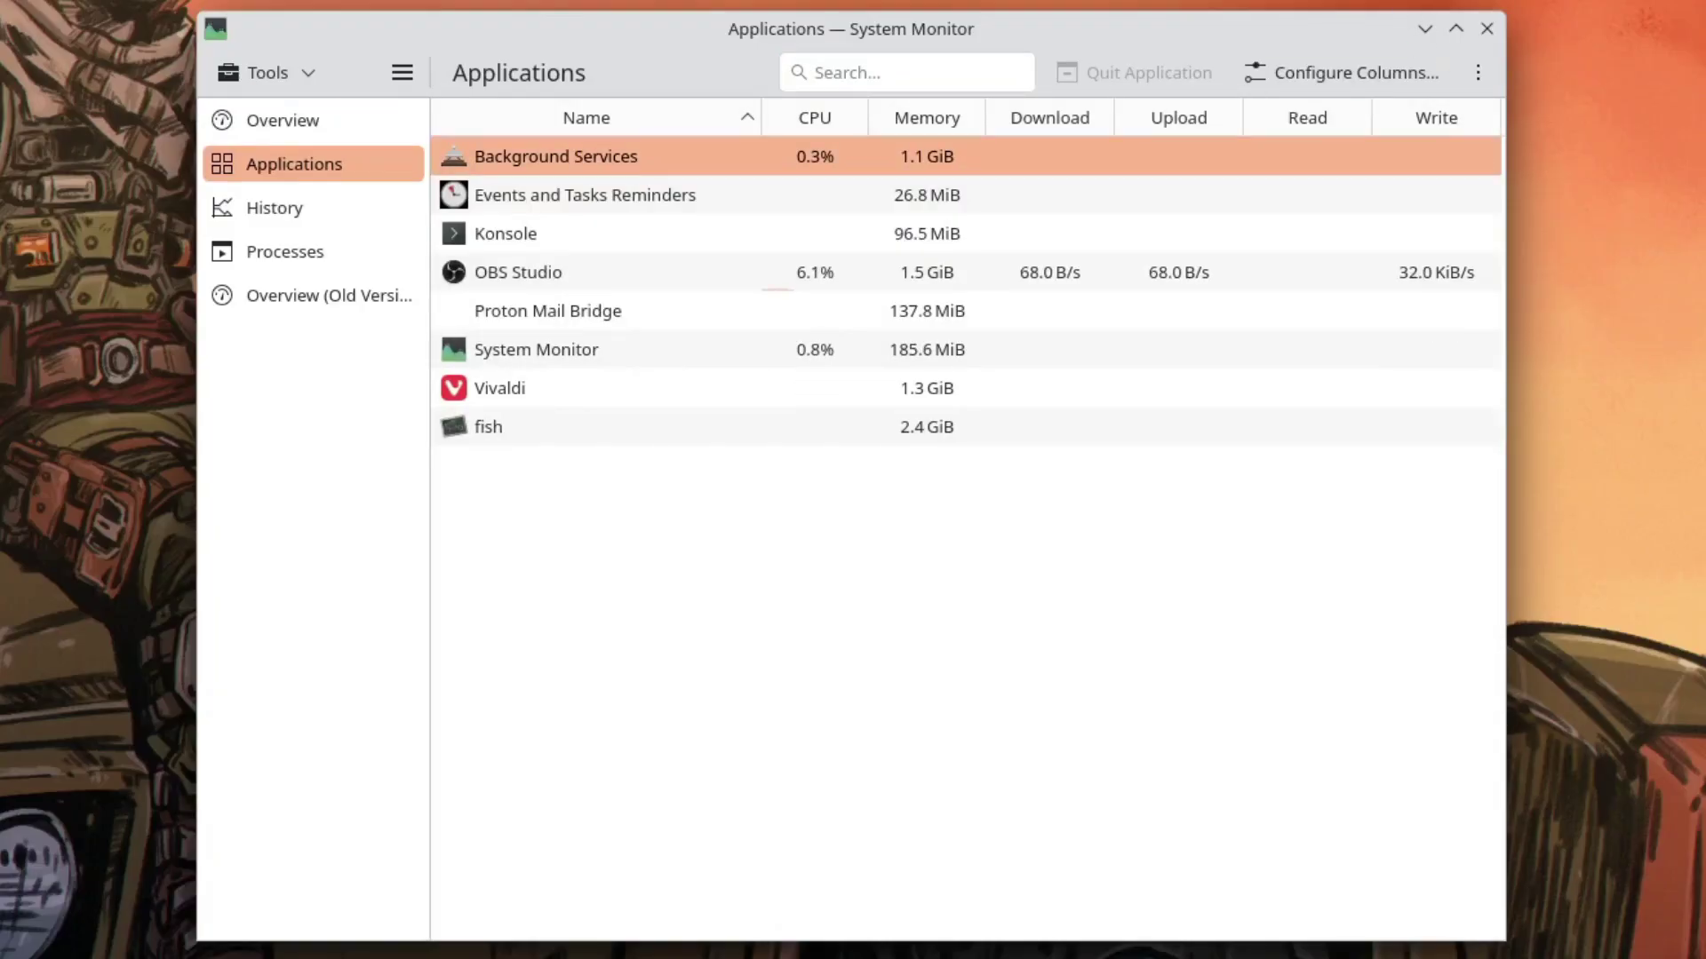
left_click(300, 304)
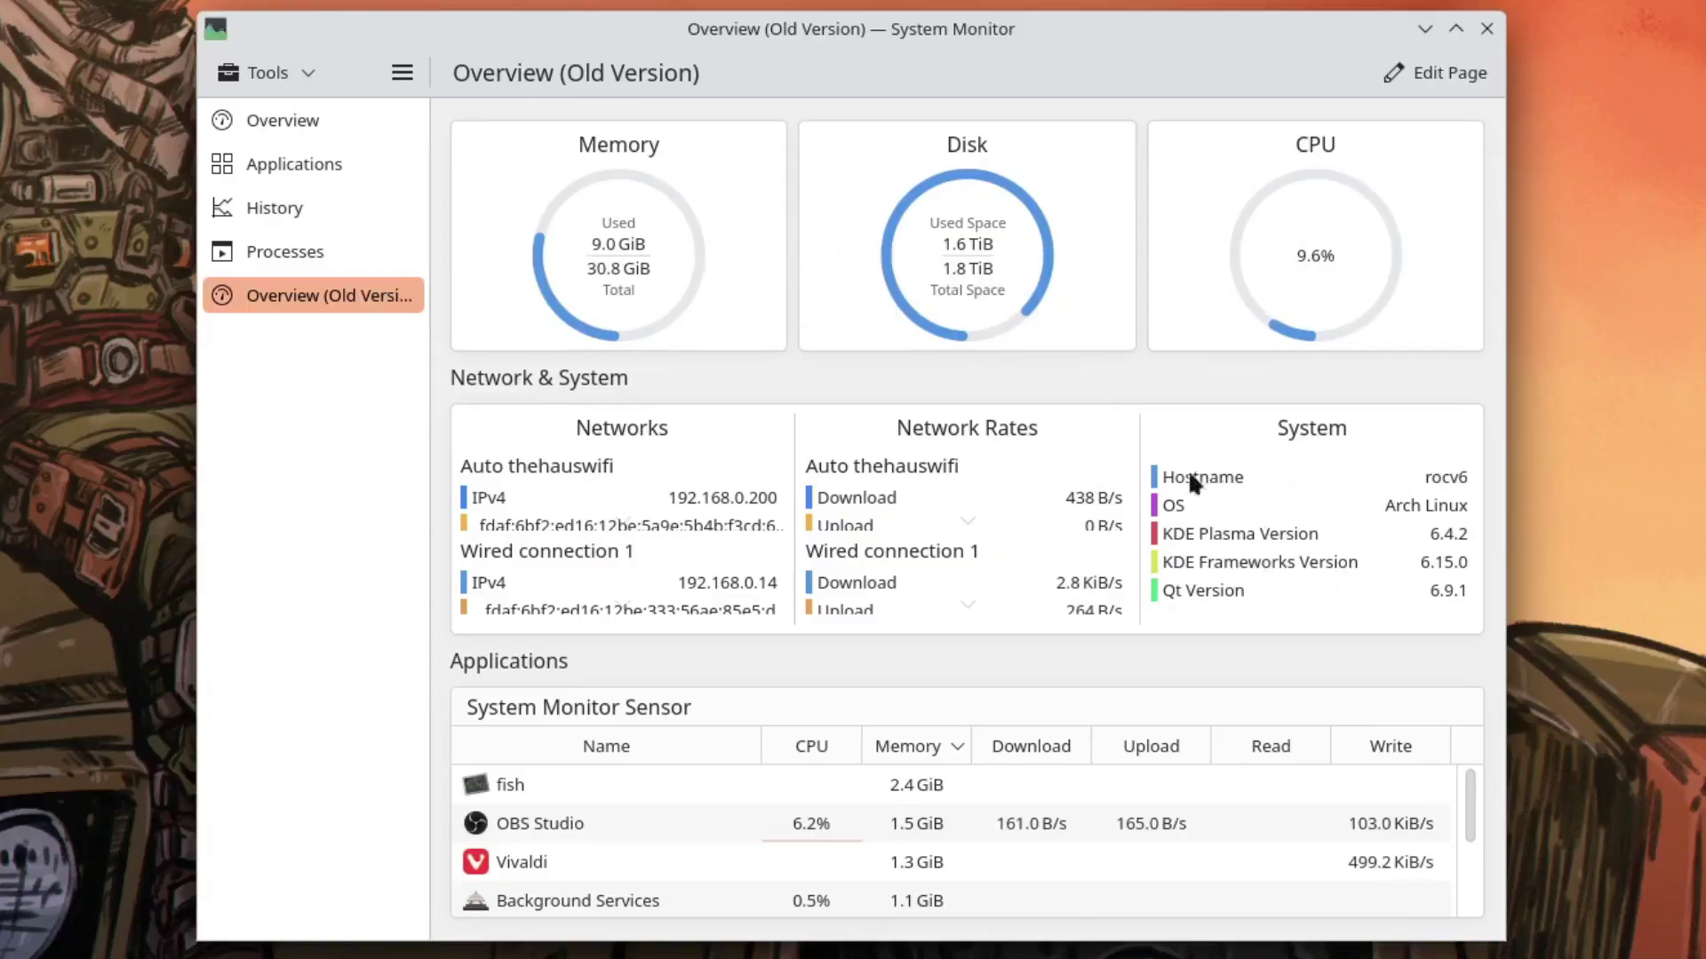
Step: Scroll through the CPU, GPU, memory and network History charts, then return to Overview
left_click(354, 213)
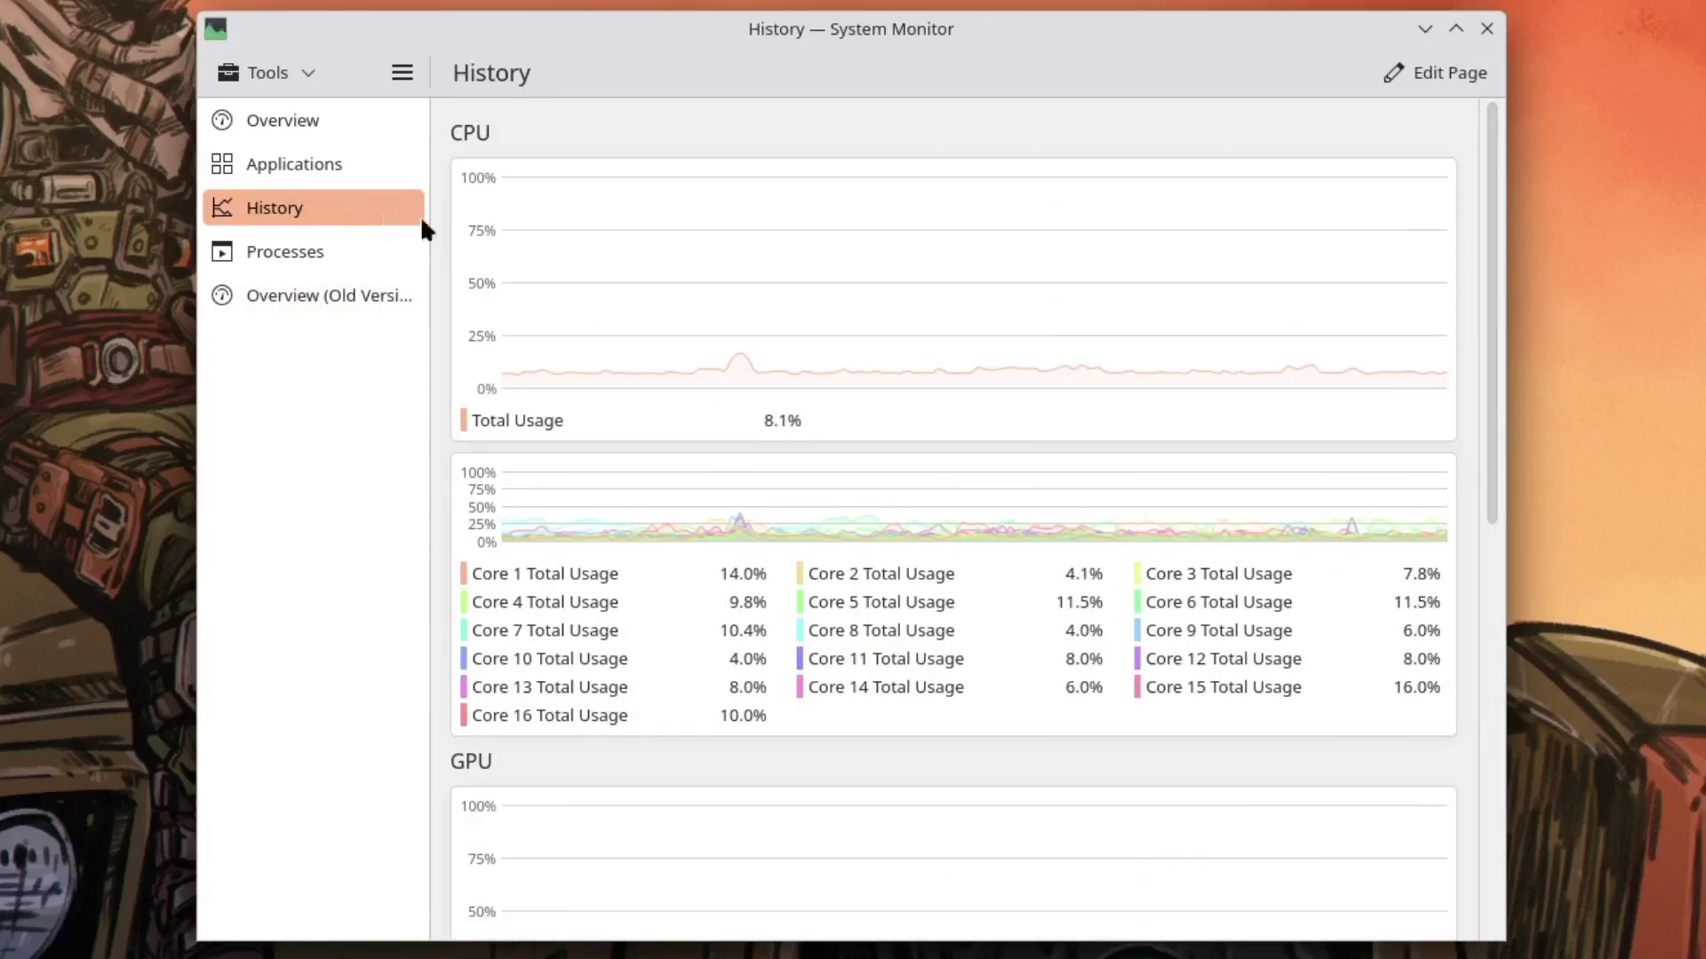
left_click_drag(1498, 226, 1480, 684)
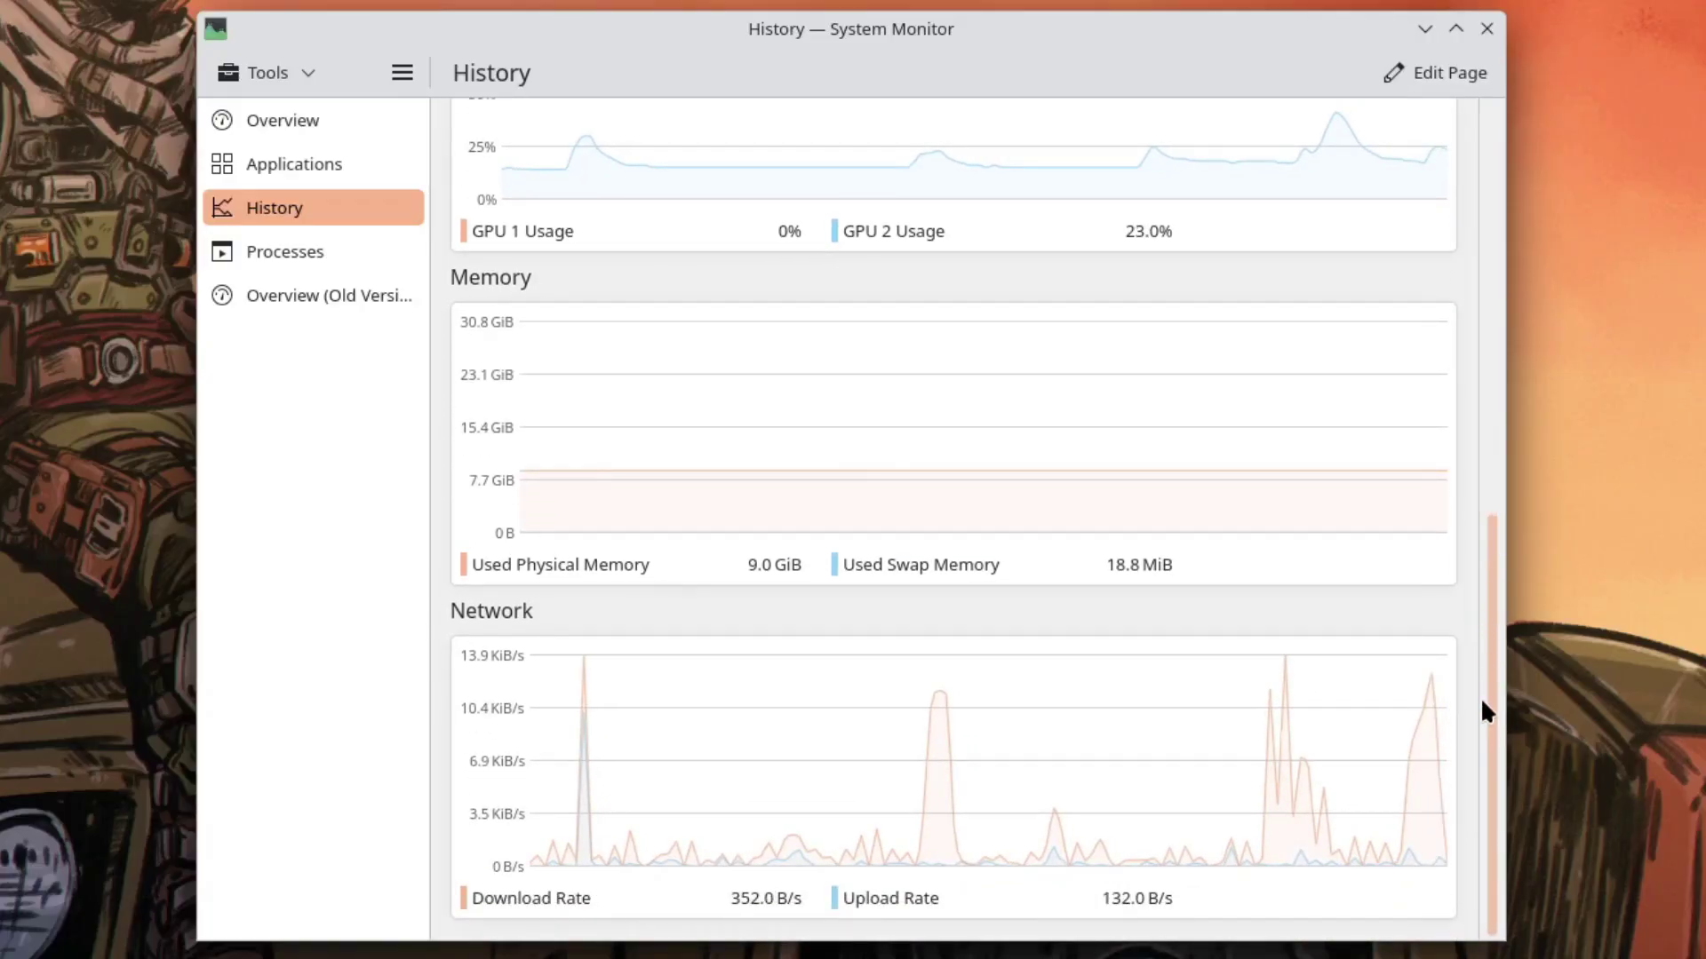
left_click(283, 120)
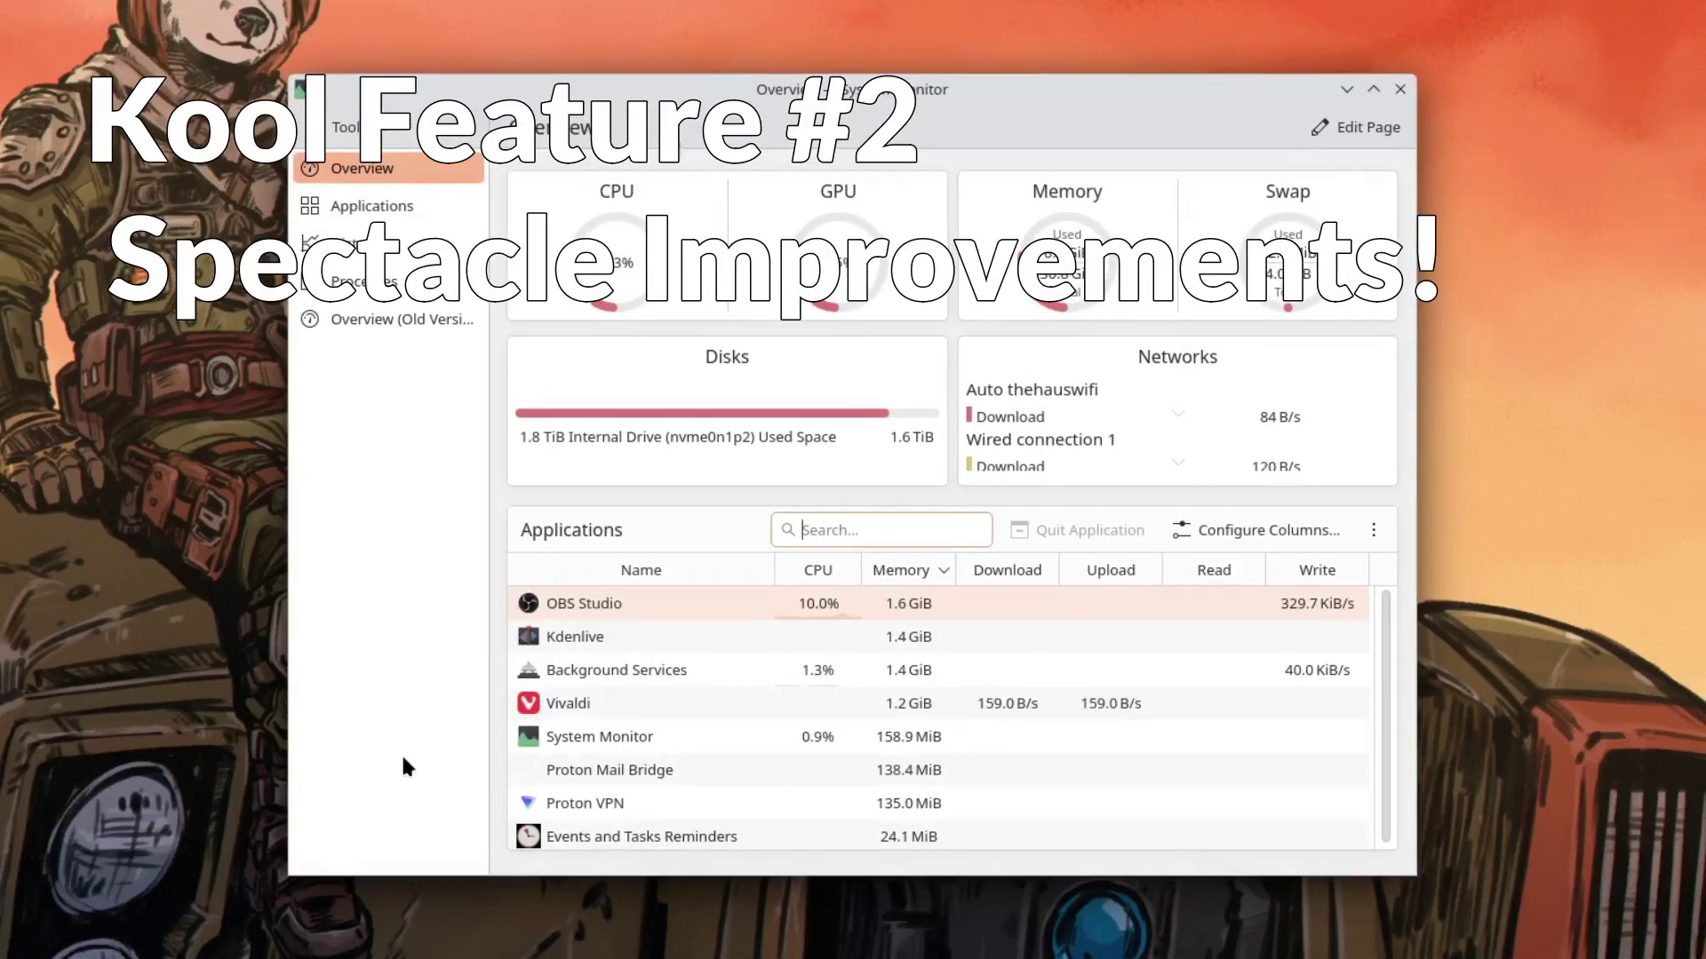
Step: Launch Spectacle and capture a region covering the whole System Monitor window
key("super")
type("spectacle")
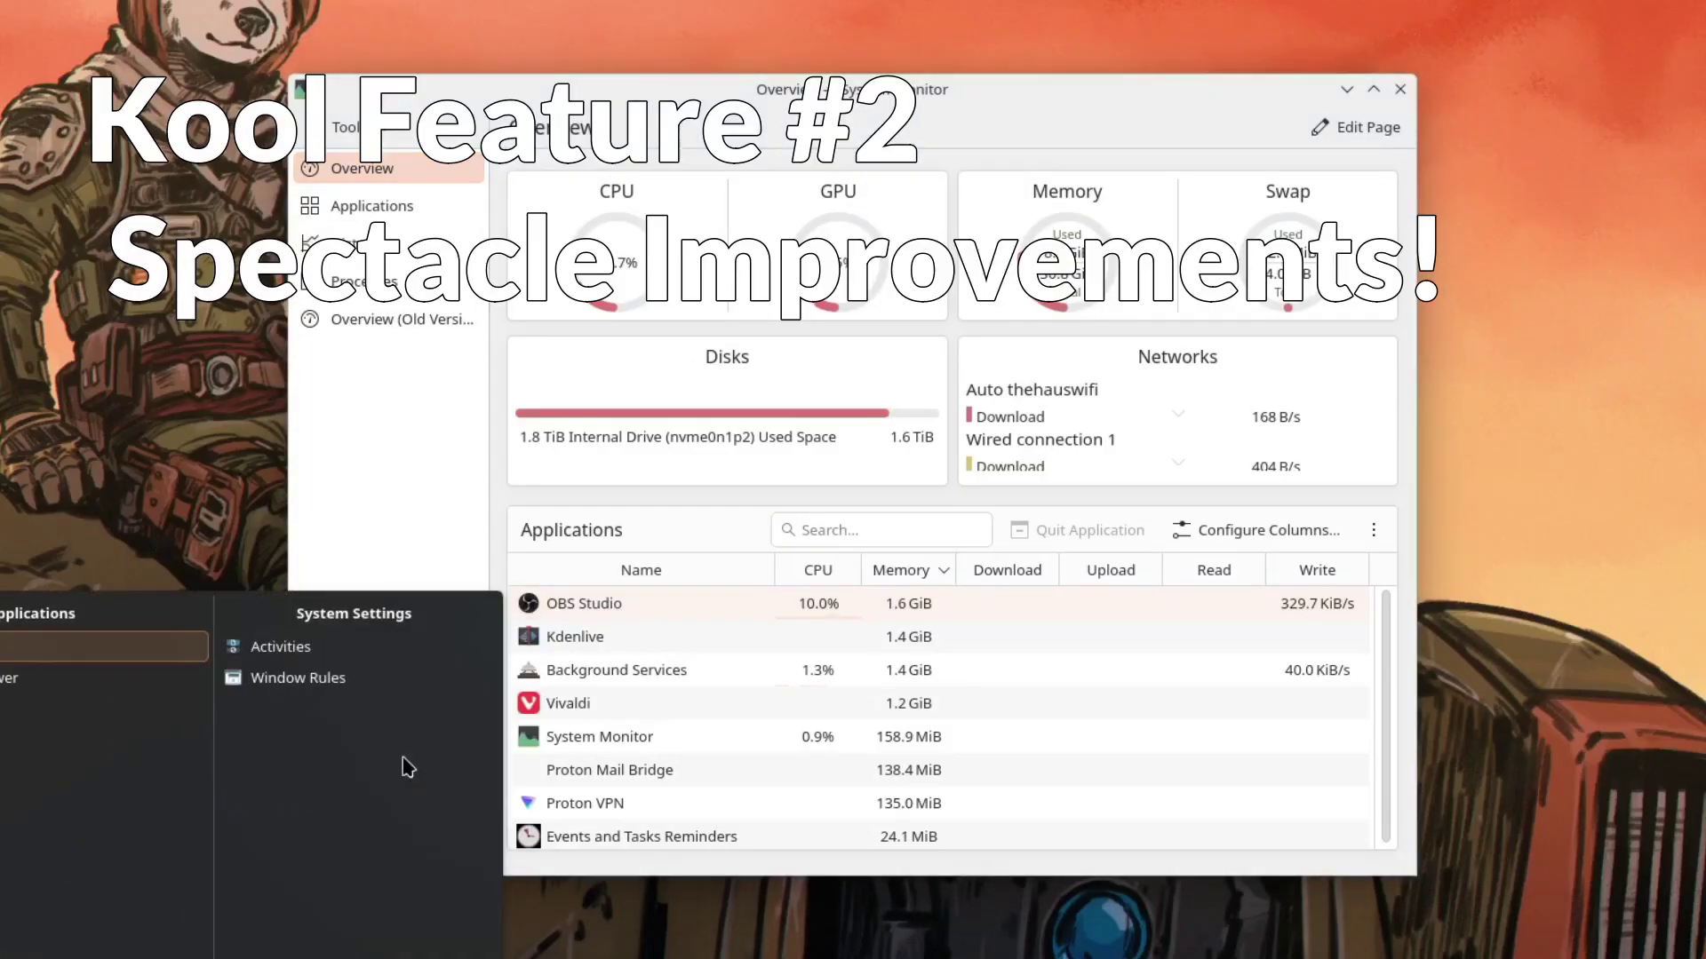
key("Return")
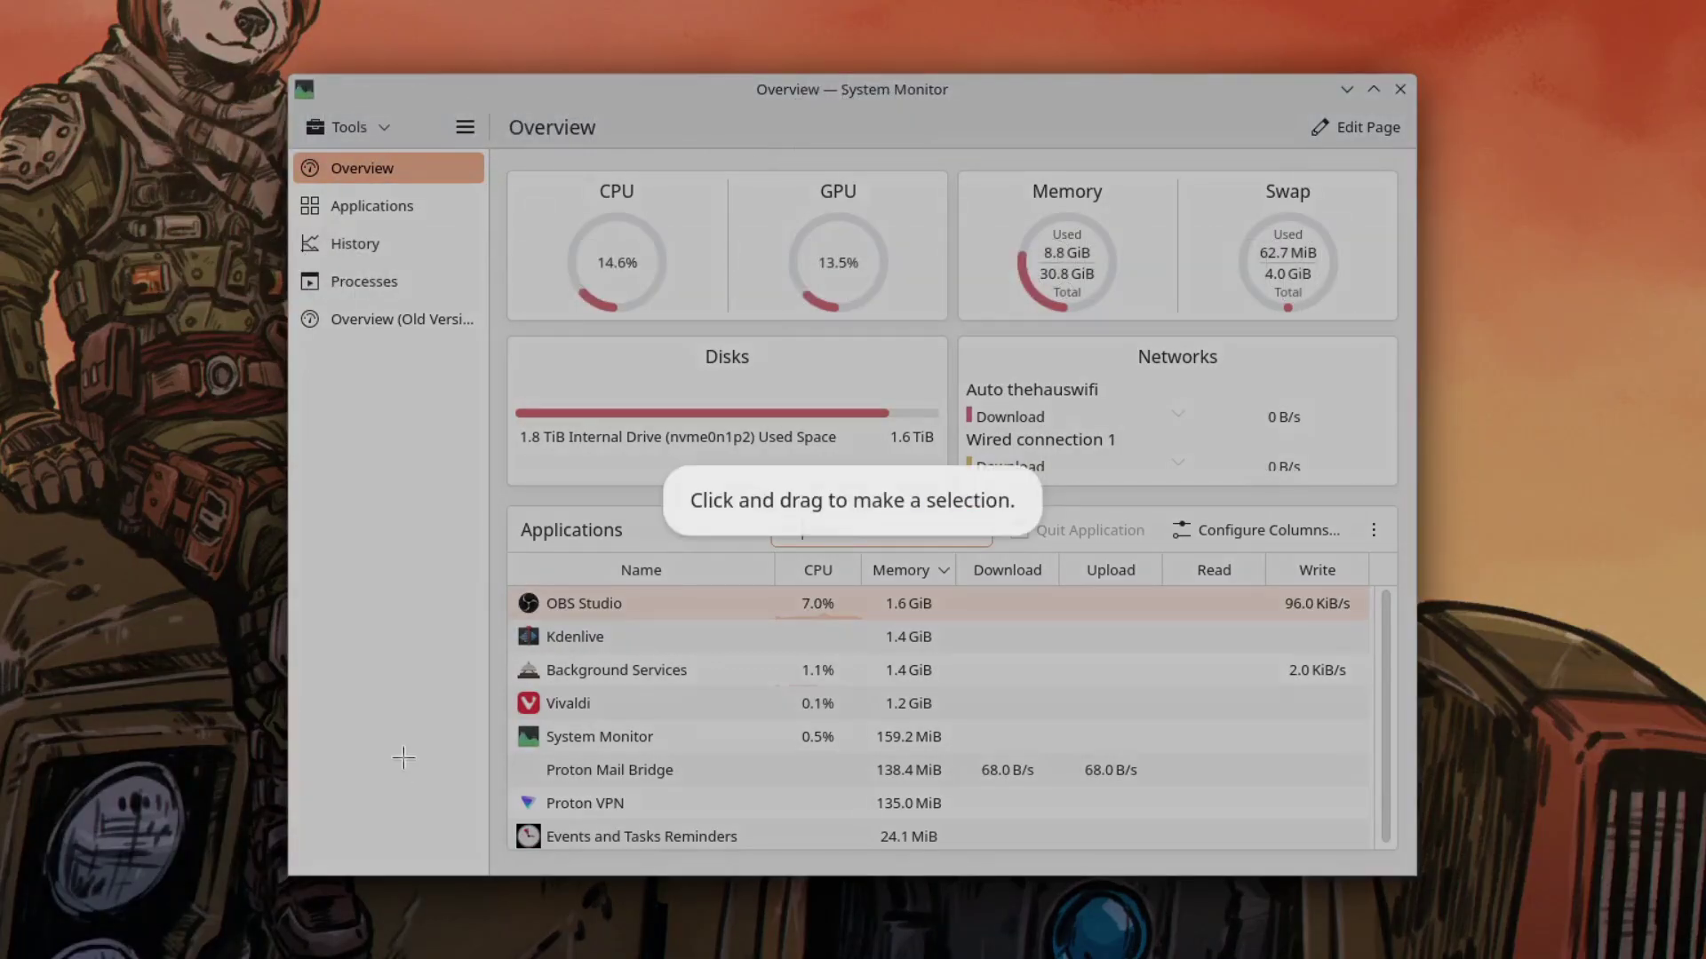
left_click_drag(326, 103, 1158, 696)
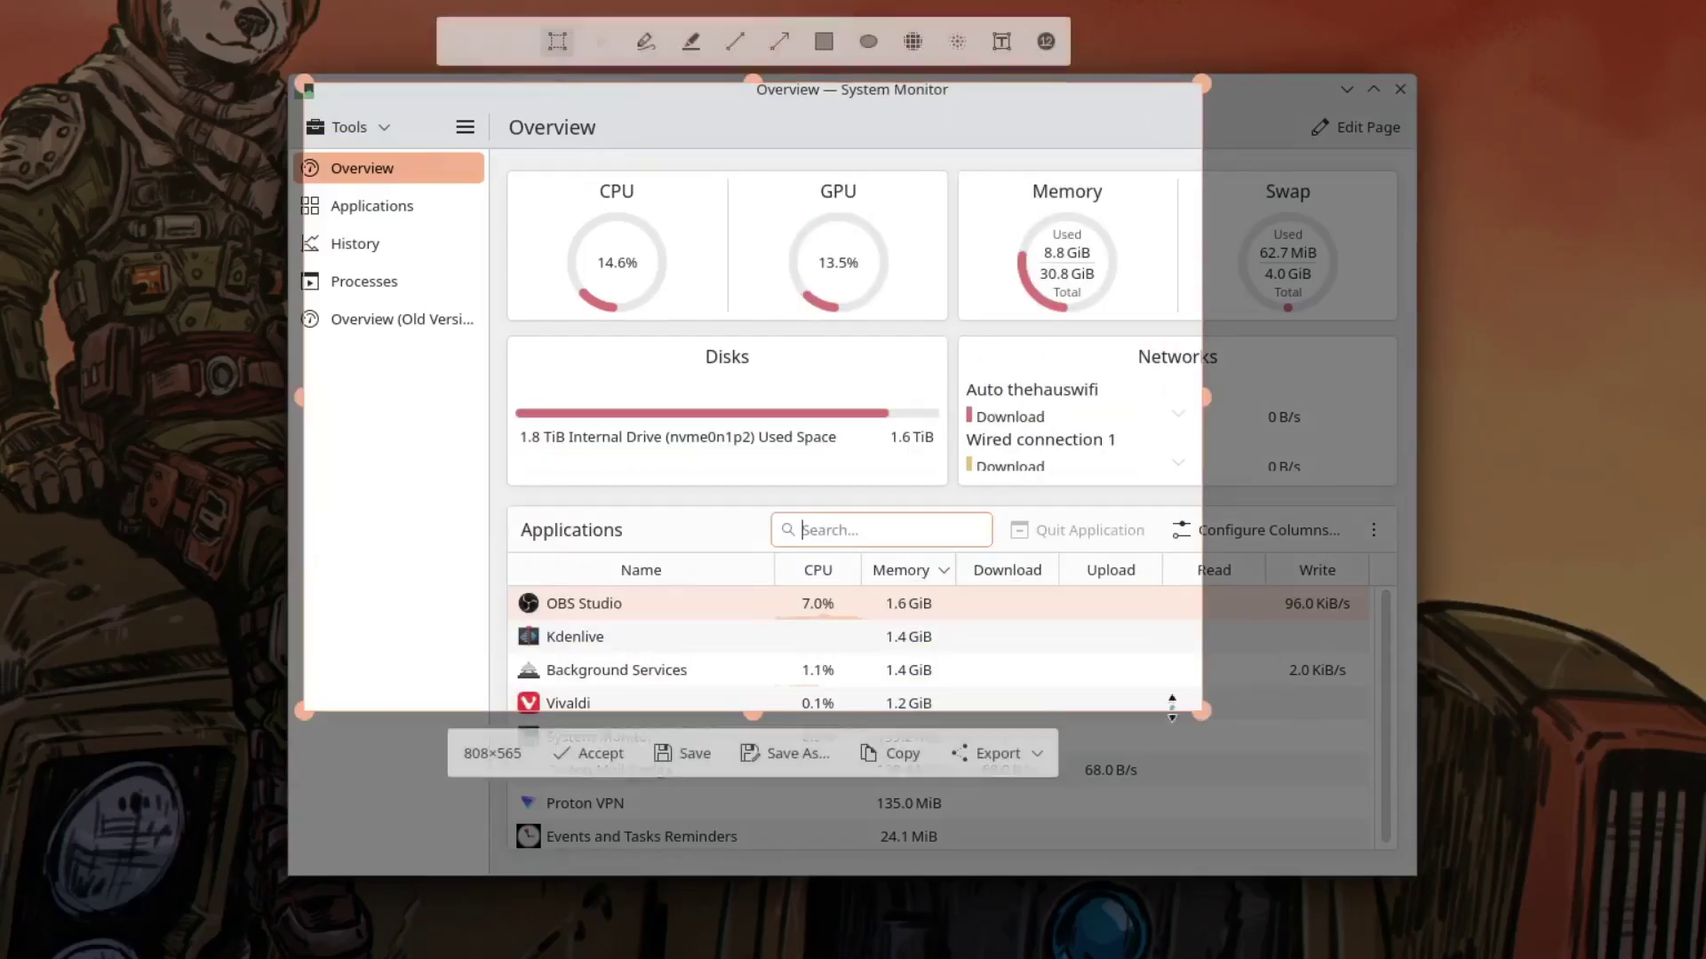
mouse_move(764, 440)
left_mouse_down()
mouse_move(887, 589)
mouse_move(866, 607)
mouse_move(710, 603)
left_mouse_up()
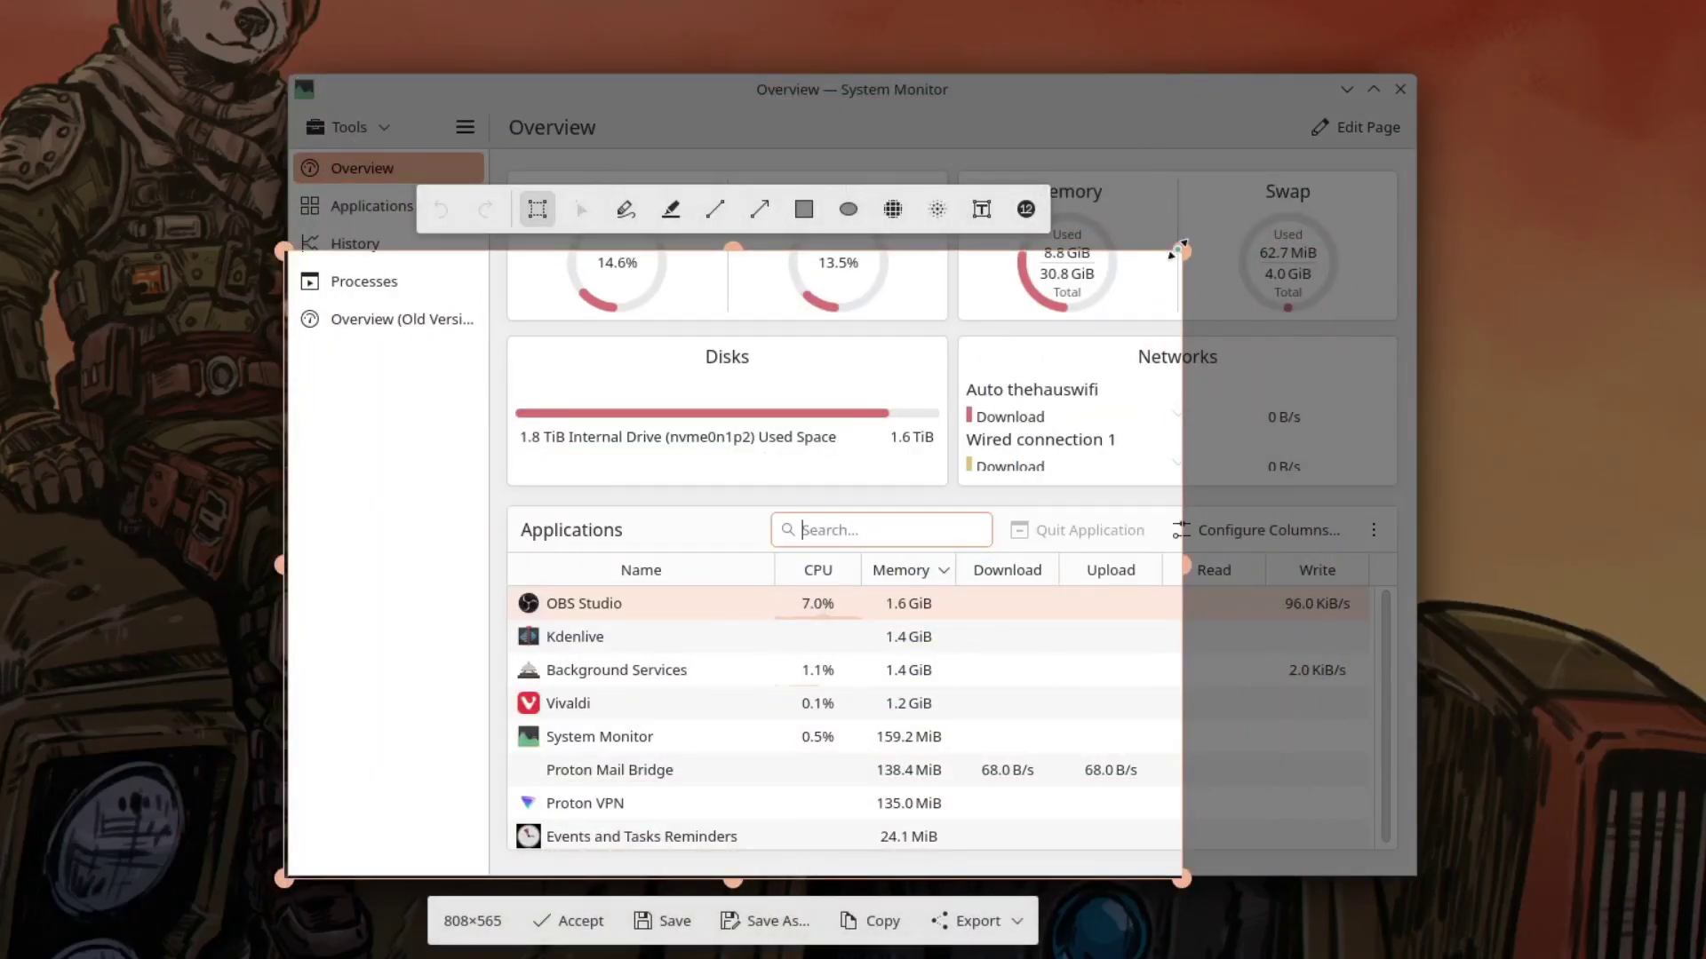
left_click_drag(1182, 251, 1417, 71)
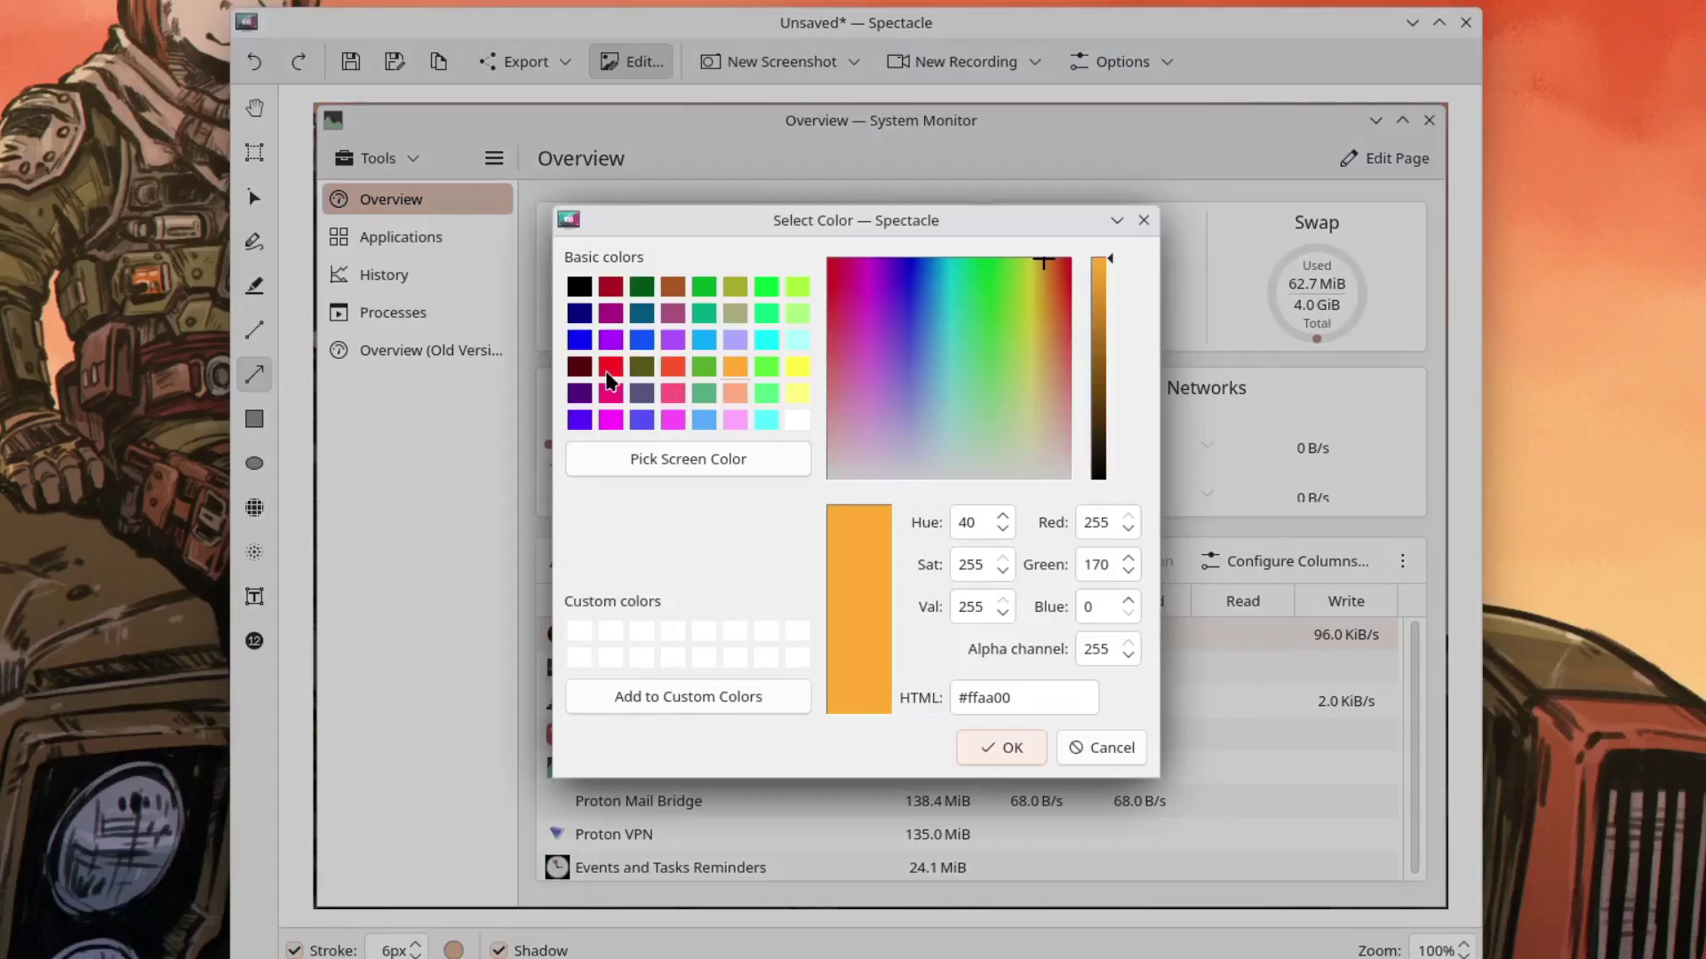
Step: Draw a red arrow pointing at the Memory gauge in the screenshot
left_click(611, 366)
left_click(1005, 749)
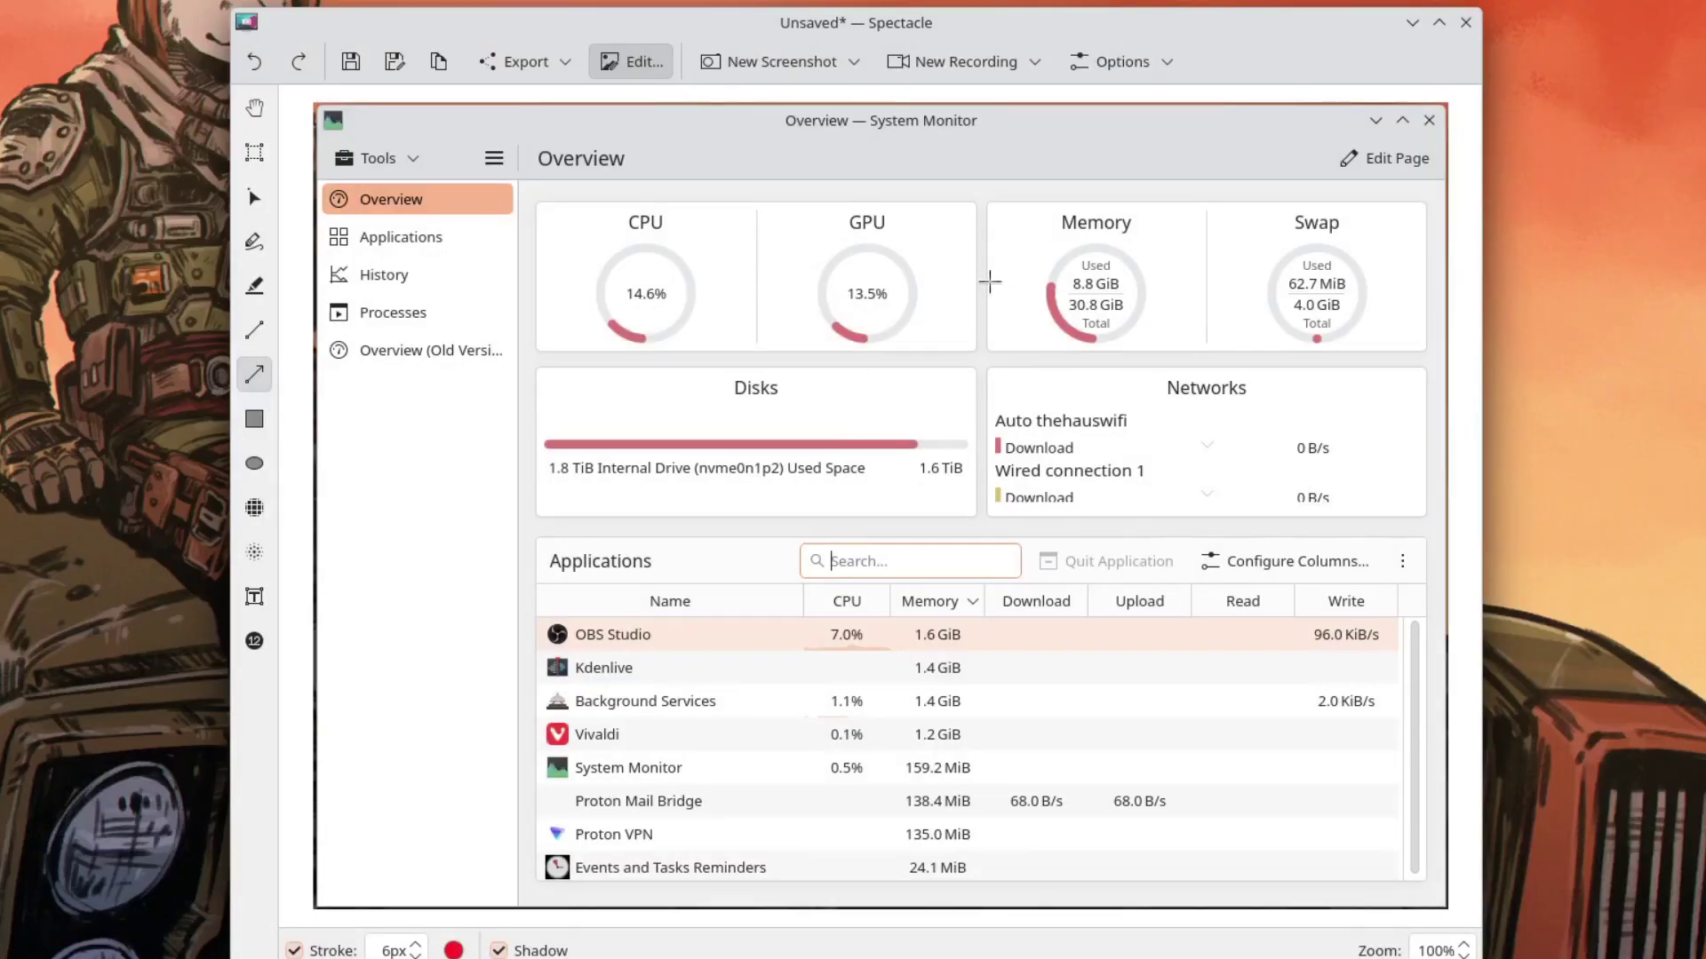
left_click_drag(990, 281, 1041, 281)
scroll(395, 949, "down", 2)
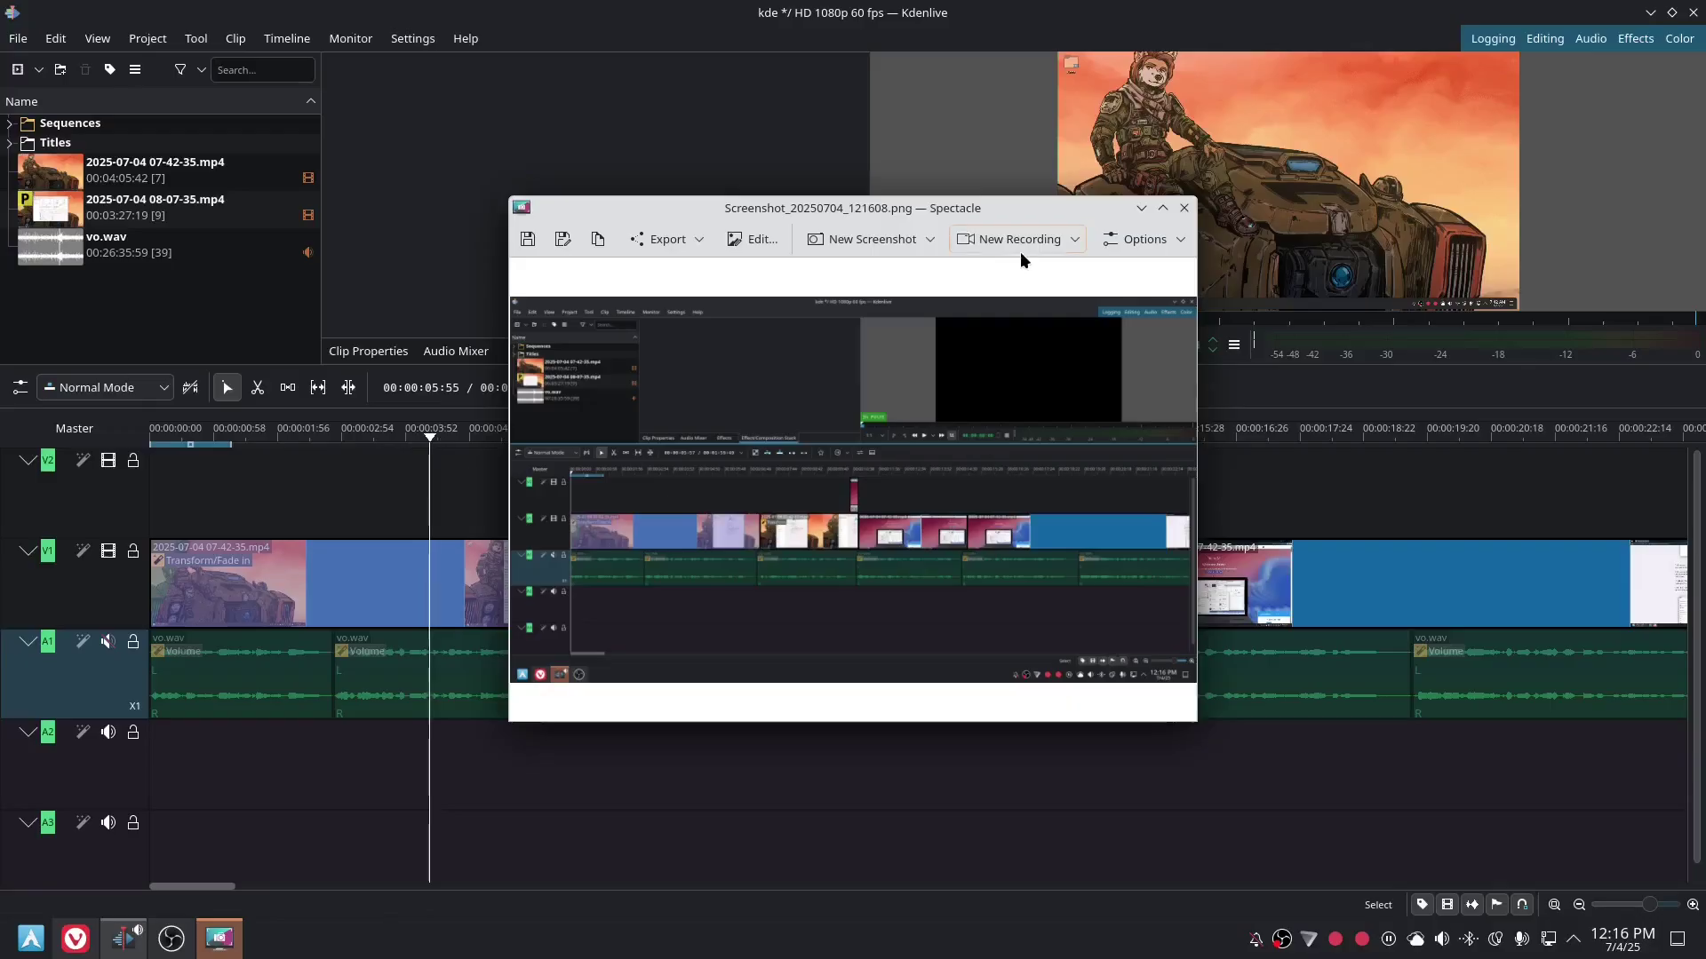
Step: Start a full-screen Spectacle recording and drag Kdenlive's splitter down to enlarge the preview monitor
left_click(1027, 244)
left_click(993, 293)
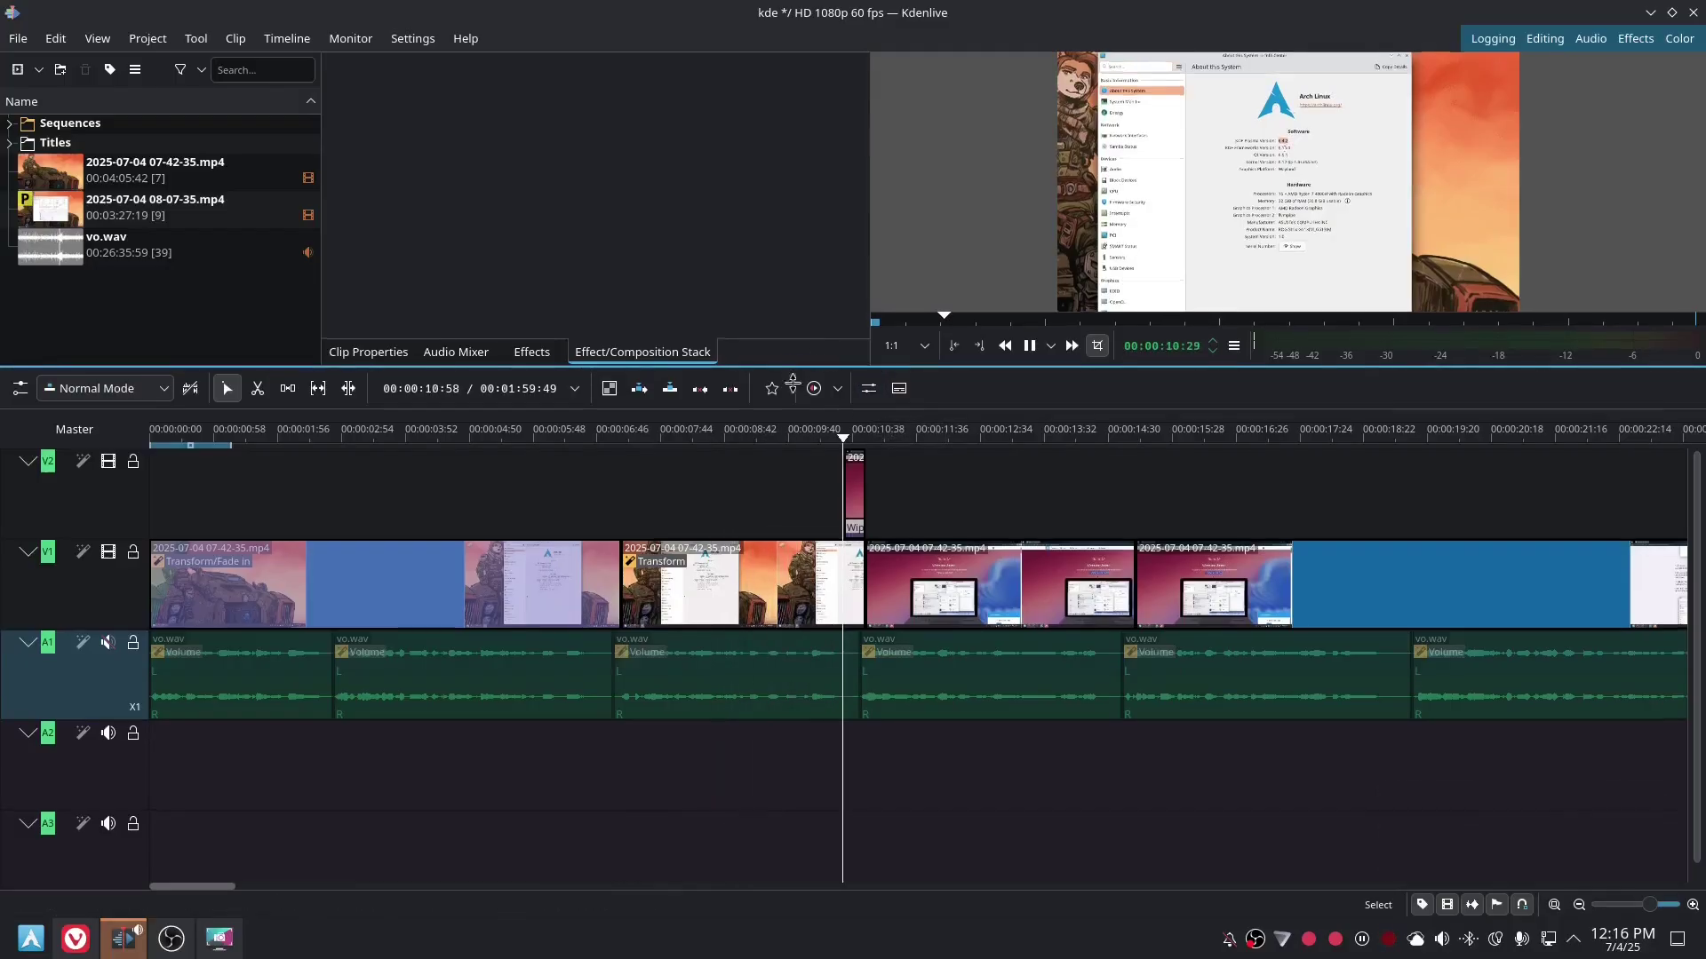
left_click_drag(830, 358, 814, 620)
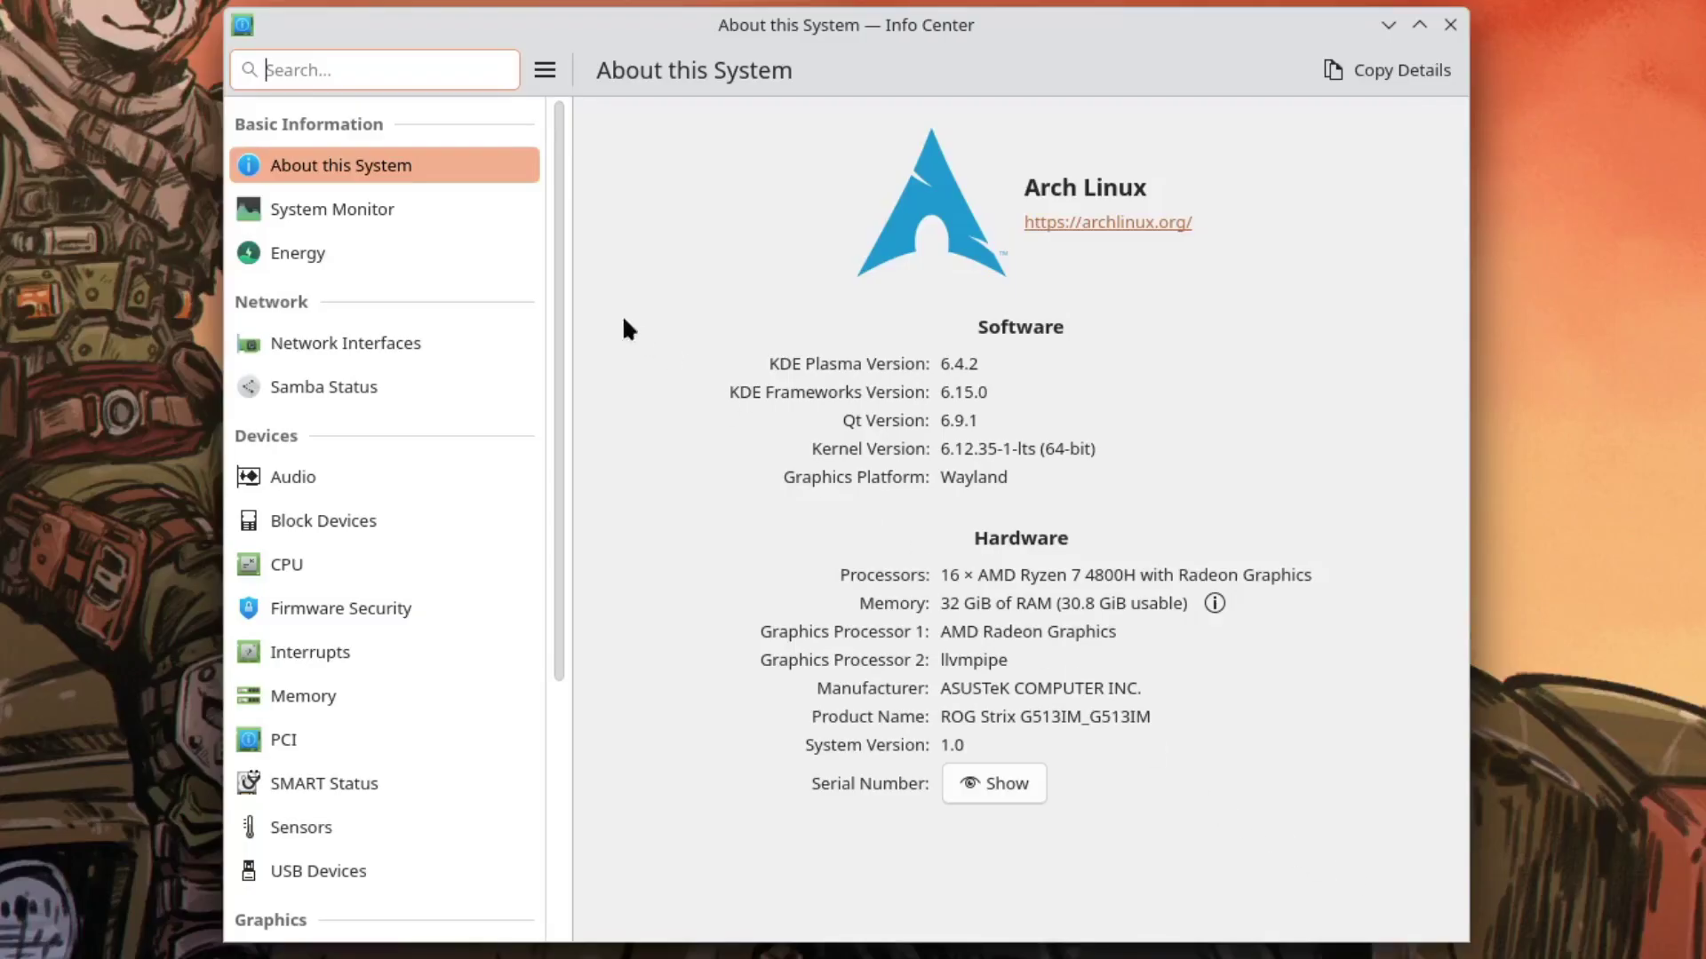
Step: Set the Energy page's battery charge chart to Last 48 hours, trying Last 24 hours first
left_click(436, 248)
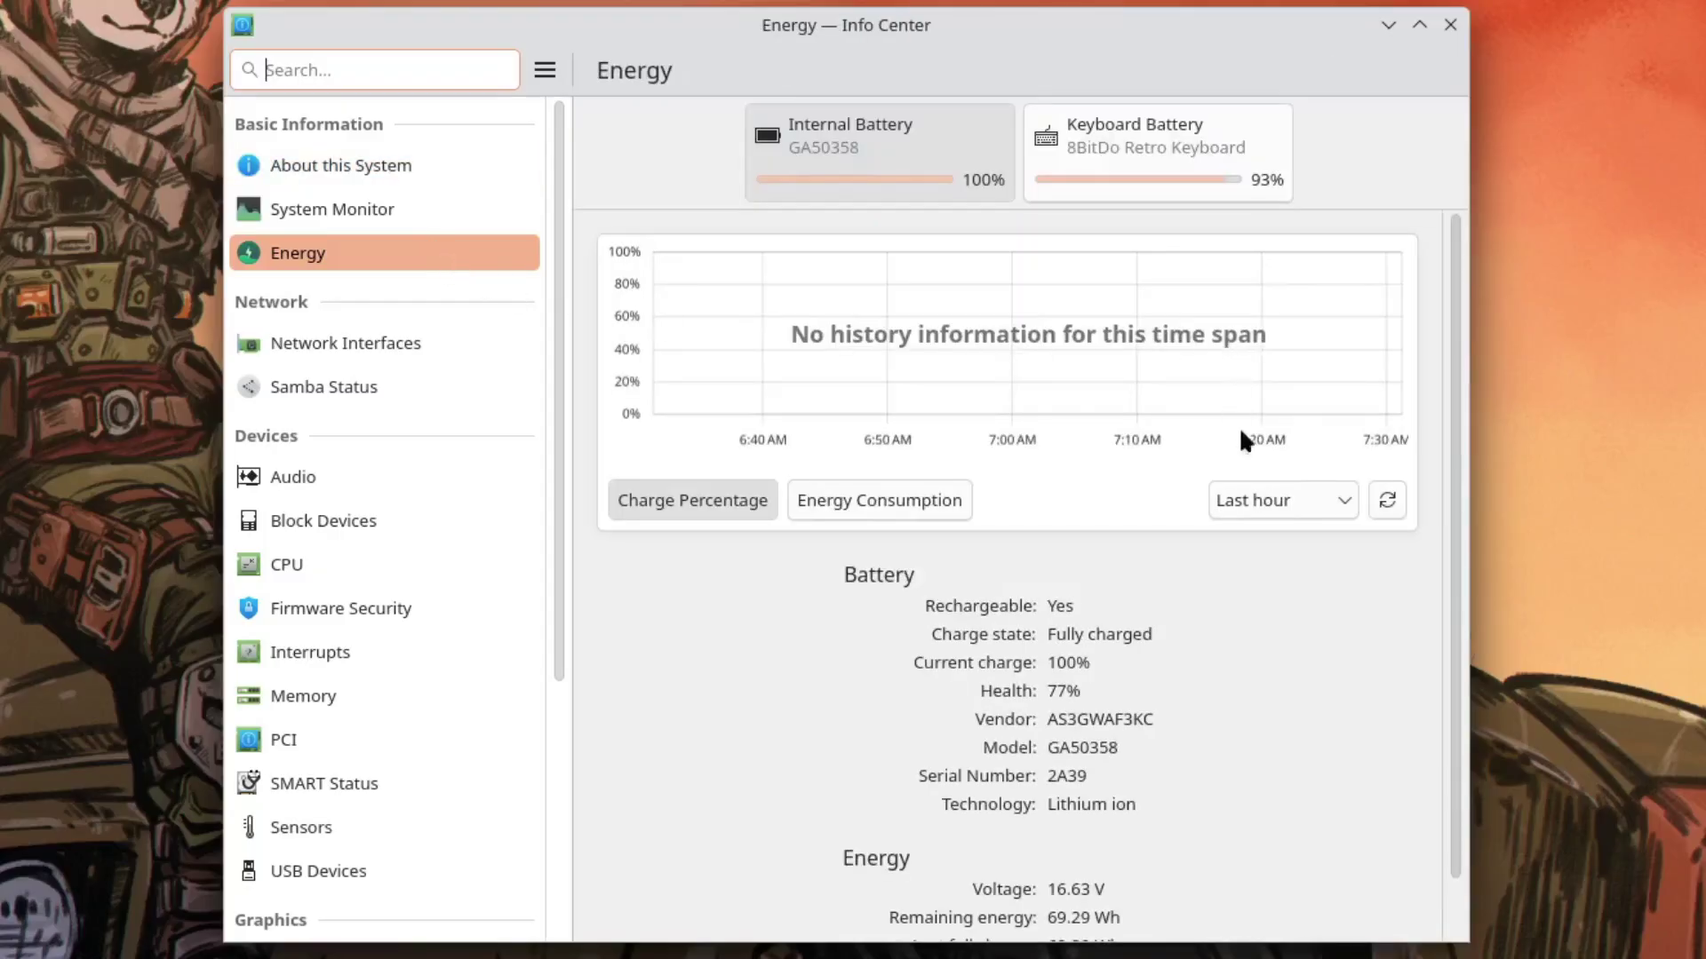
left_click(1266, 501)
left_click(1276, 657)
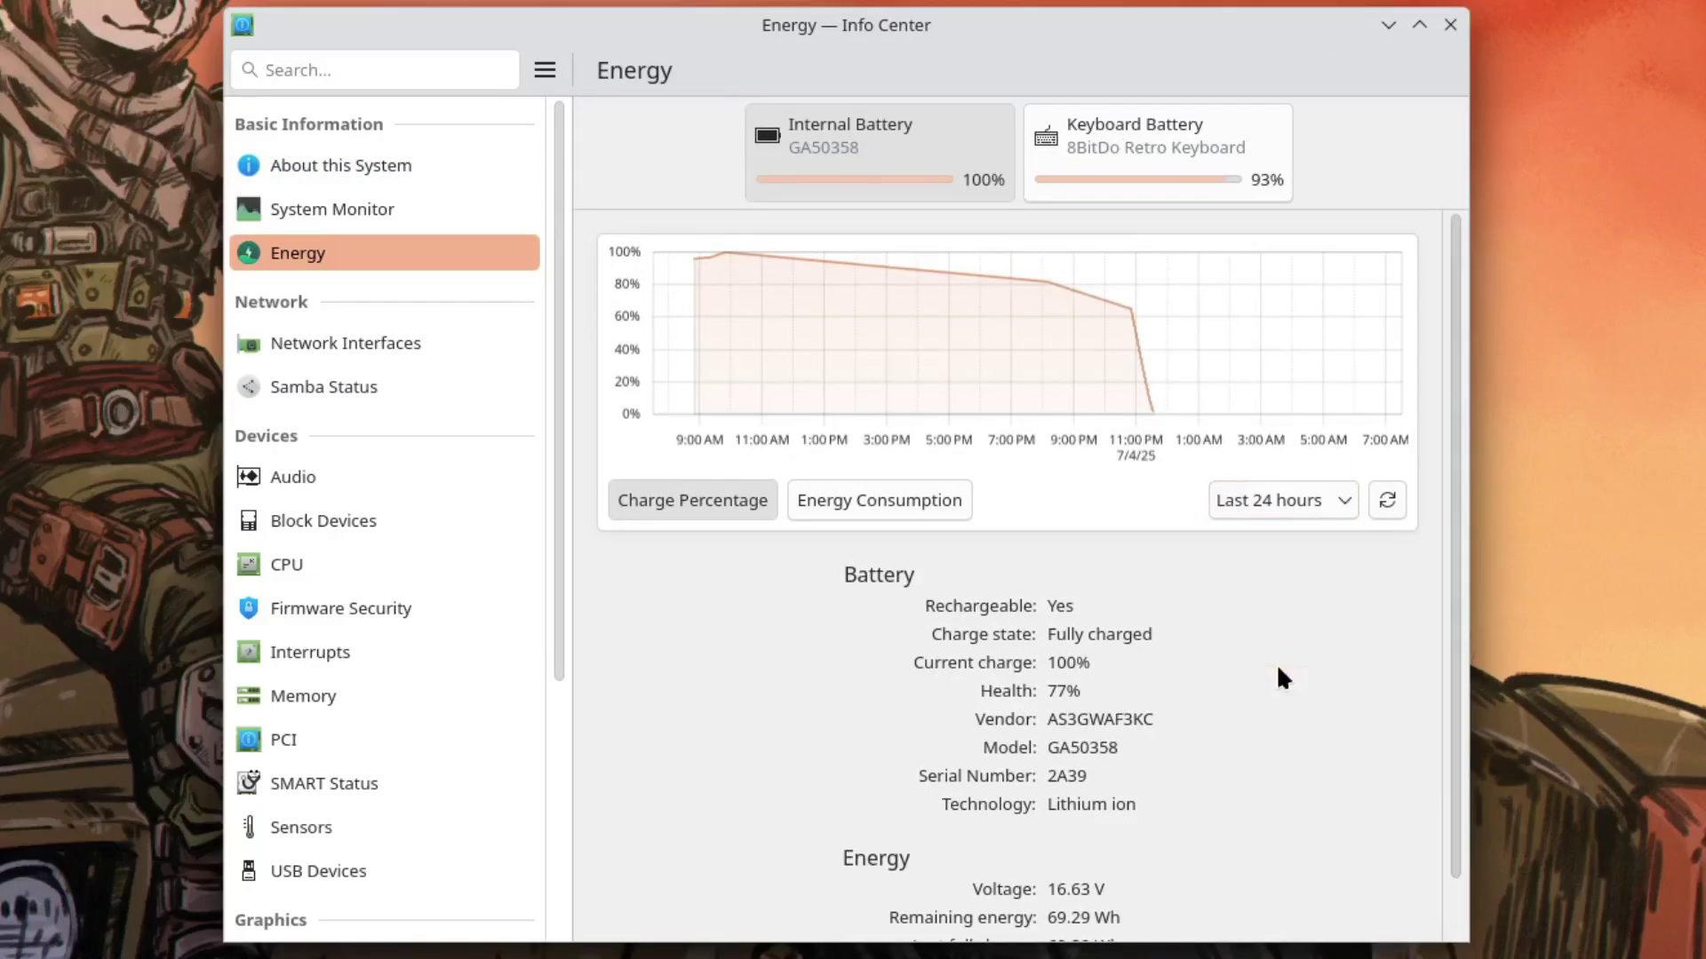
left_click(1257, 500)
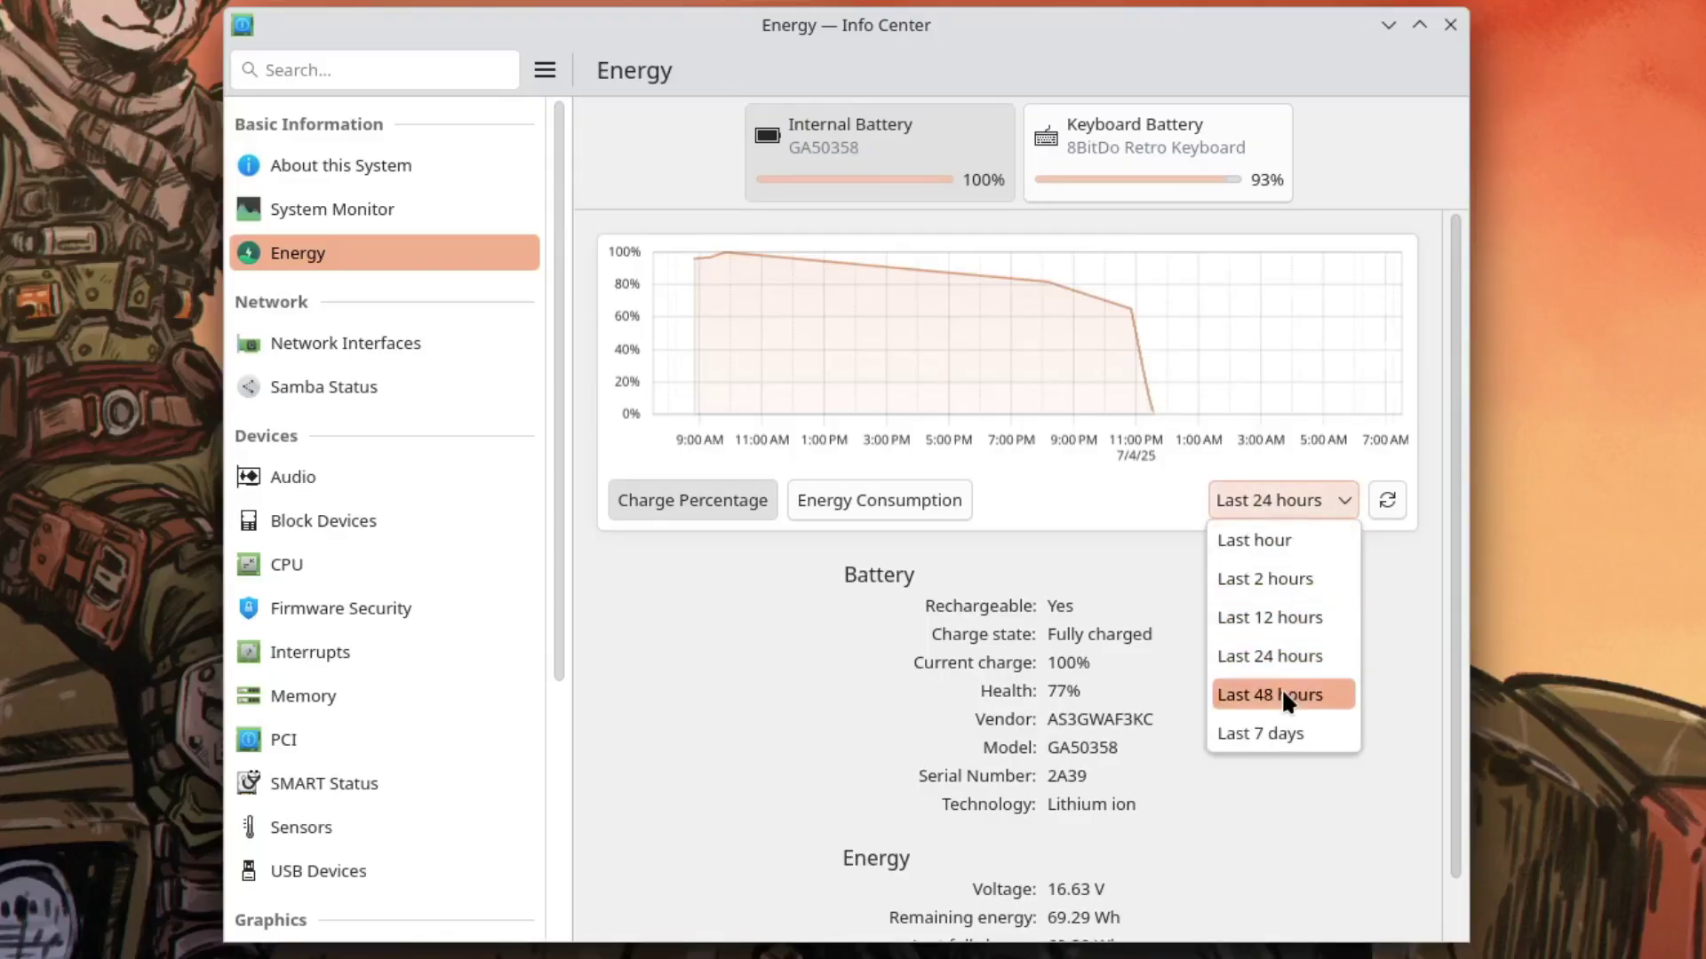
left_click(1283, 693)
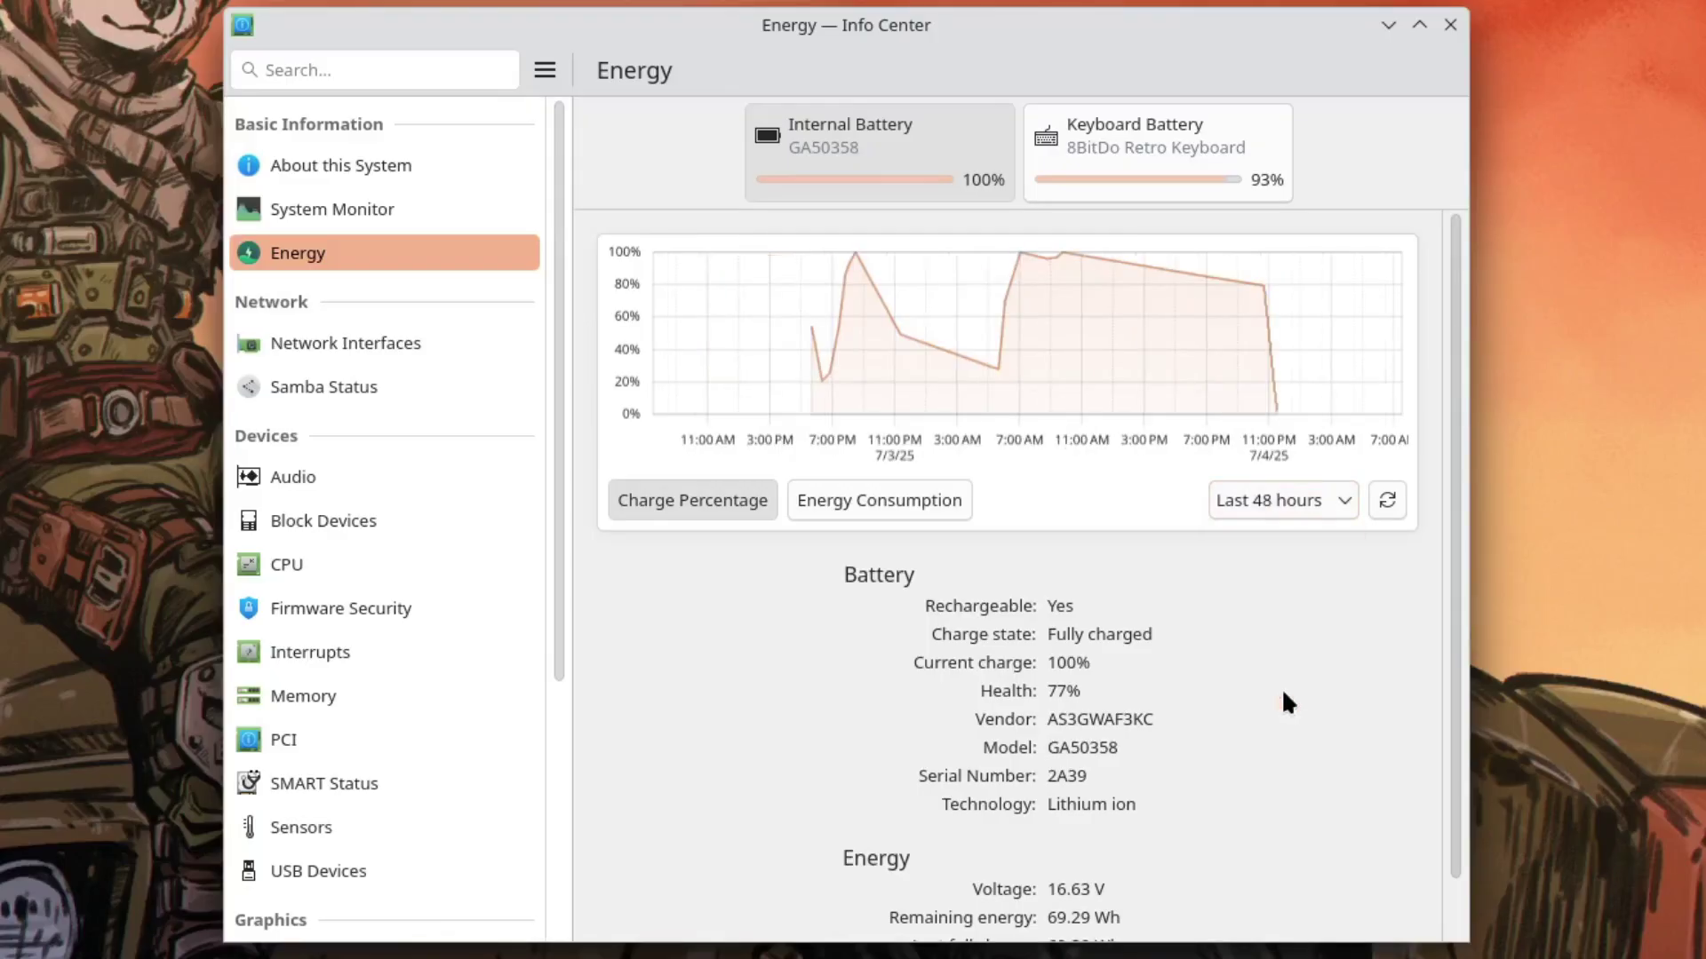
Step: Switch the Energy chart to energy consumption and scroll through the page
left_click(833, 503)
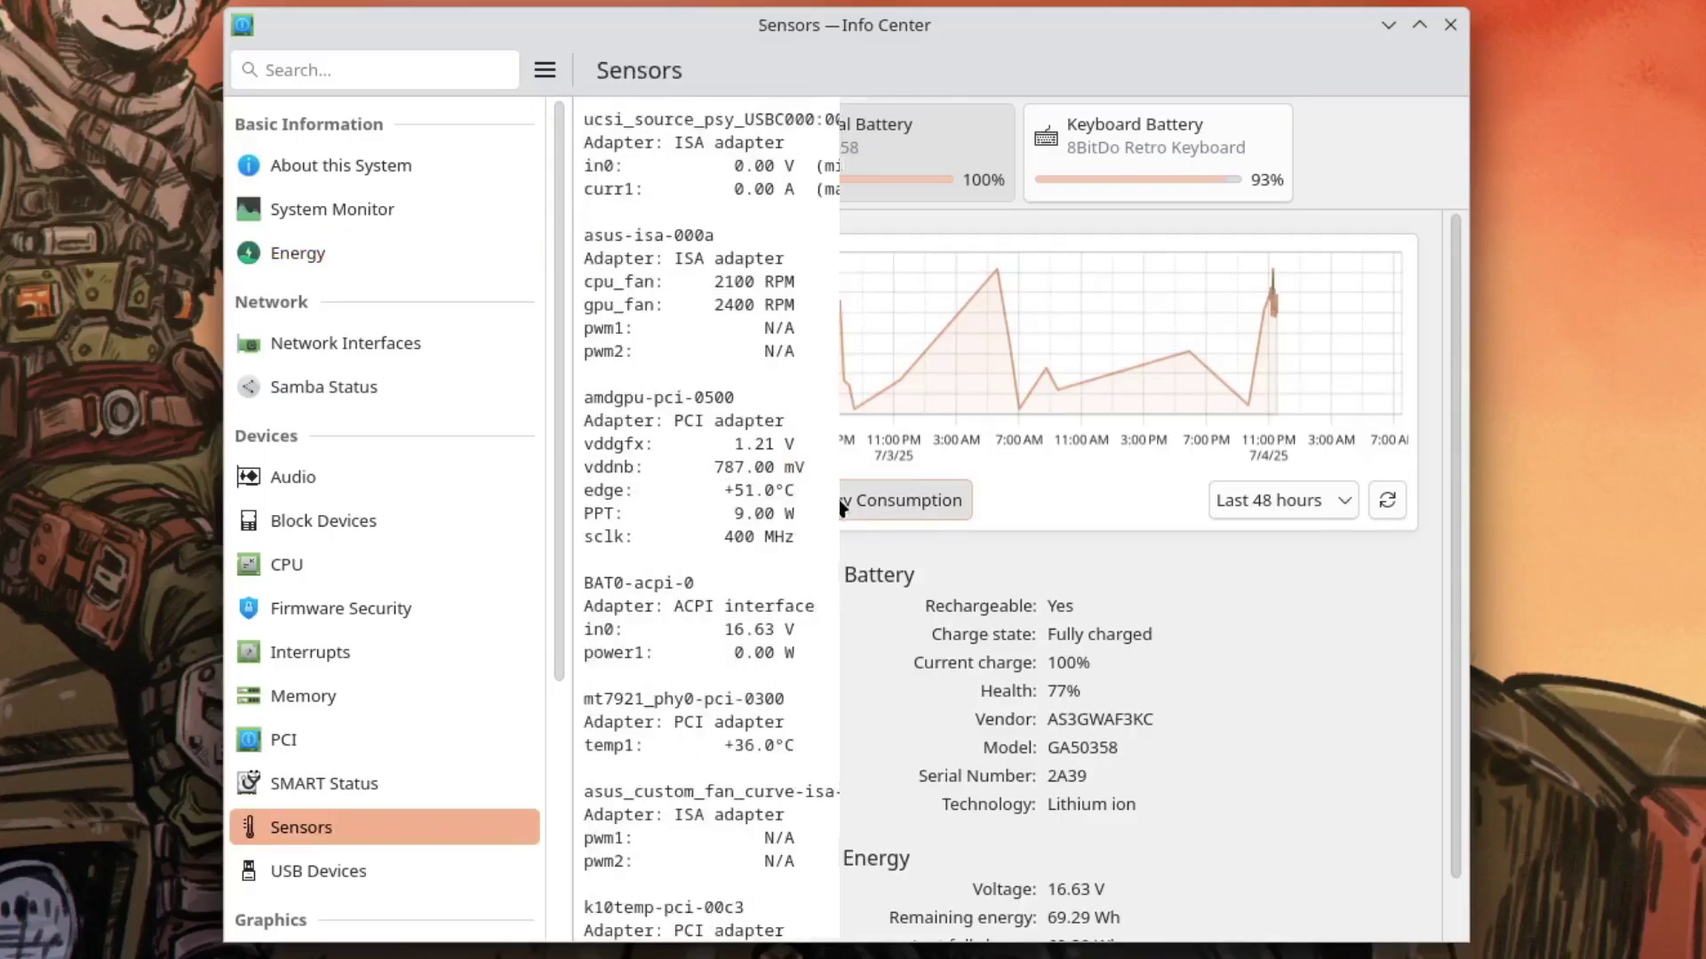
scroll(1161, 547, "down", 3)
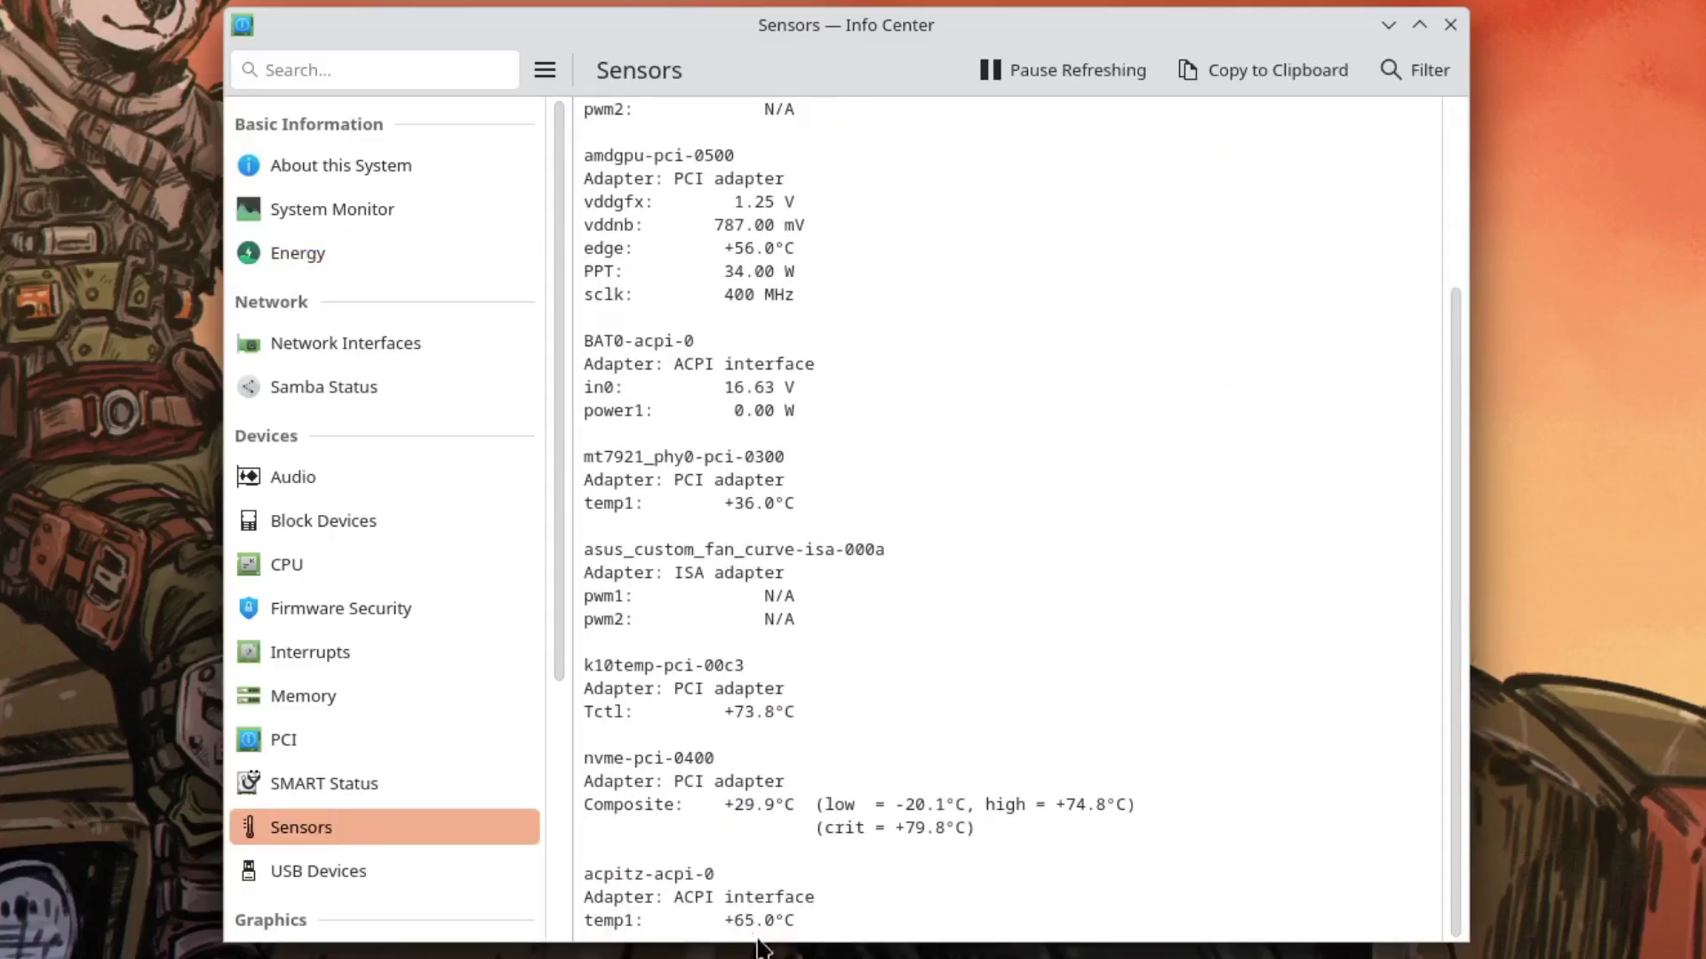
scroll(806, 804, "up", 2)
scroll(807, 798, "up", 2)
Step: Select the pwm fan readings on Sensors and paste the full readout into a new Kate document
double_click(604, 827)
double_click(604, 851)
left_click(887, 837)
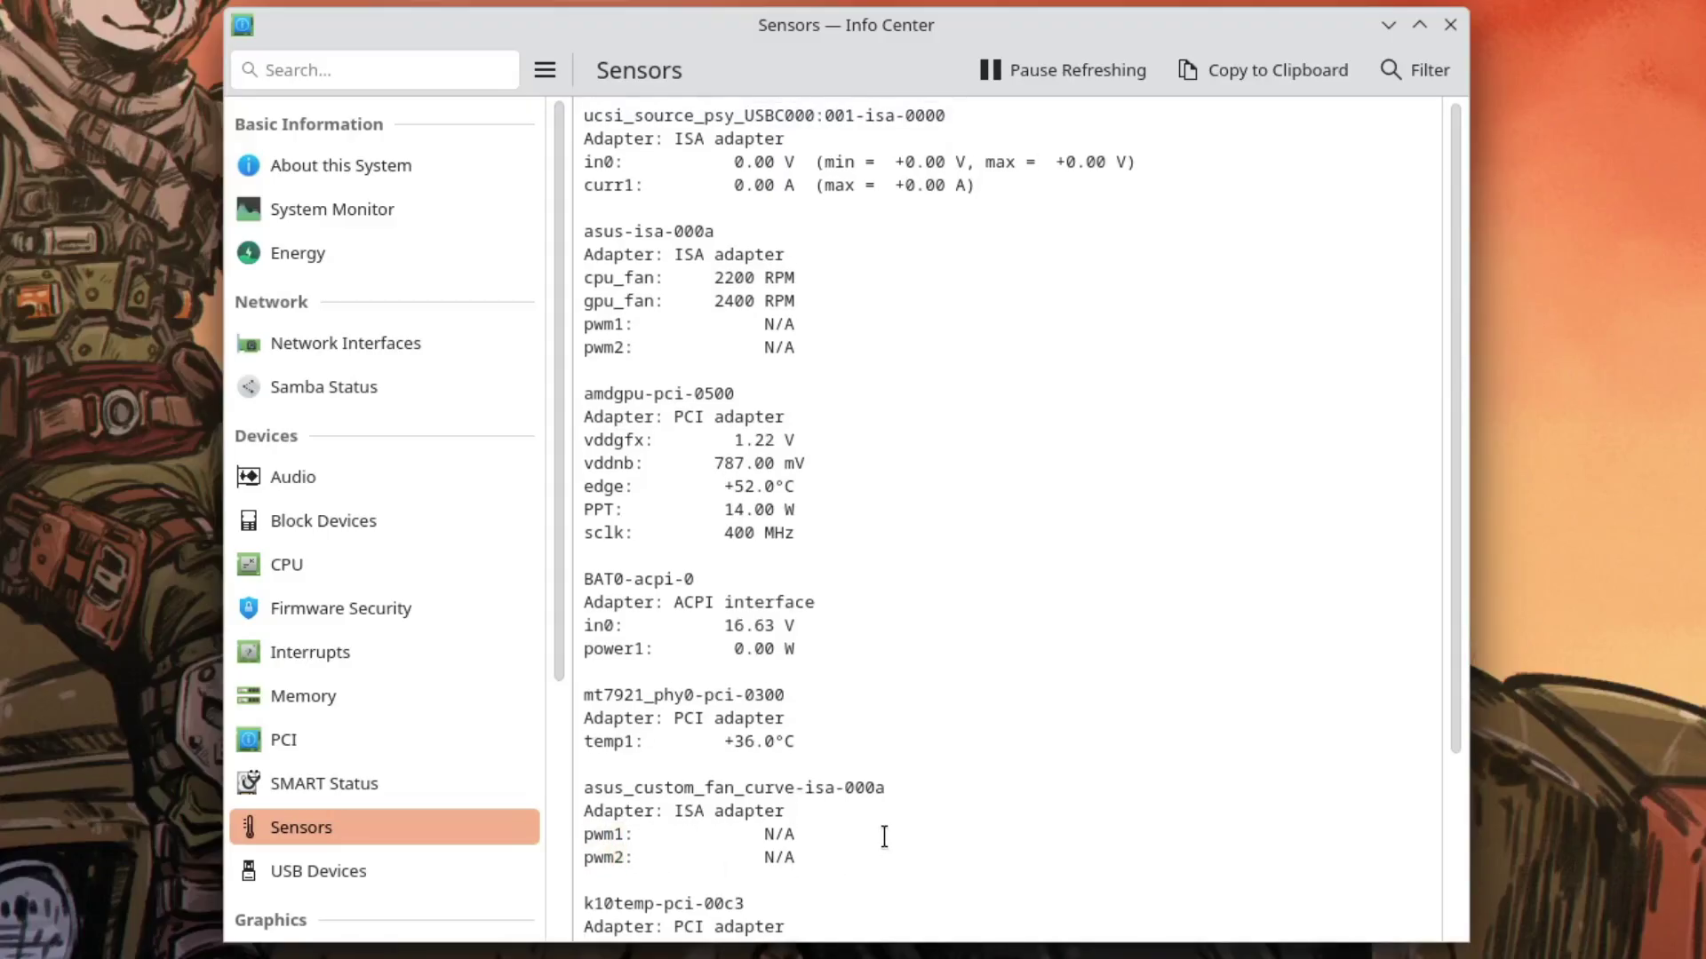
double_click(616, 329)
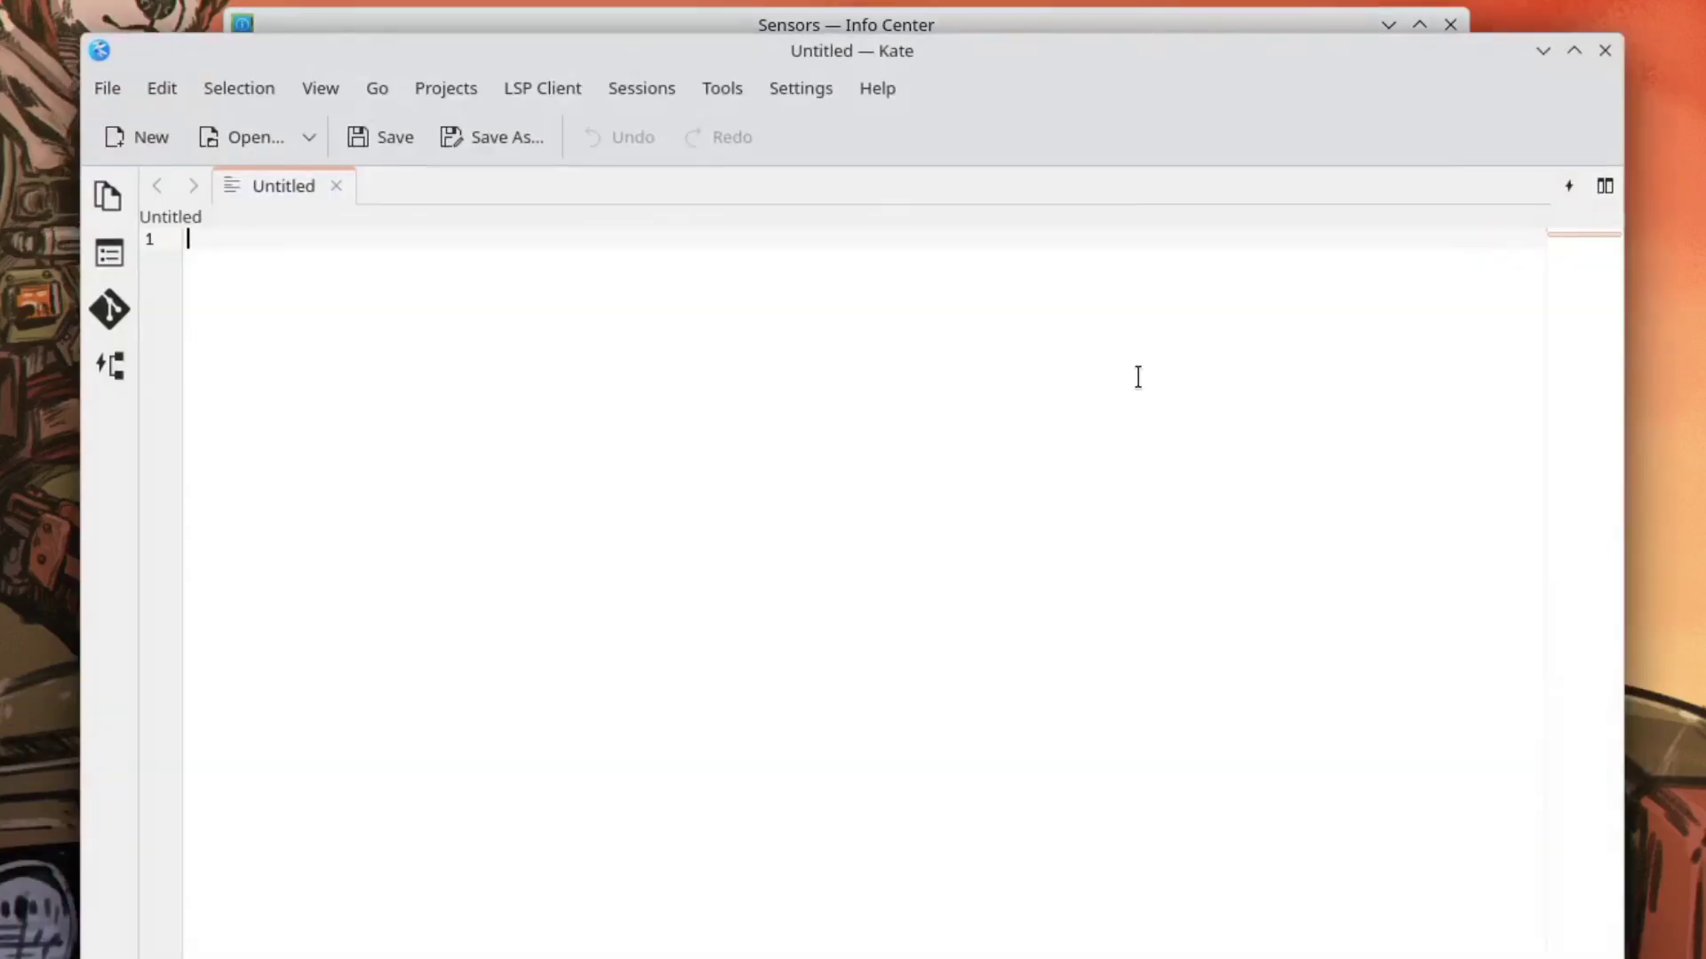
key("ctrl+v")
scroll(850, 526, "up", 1)
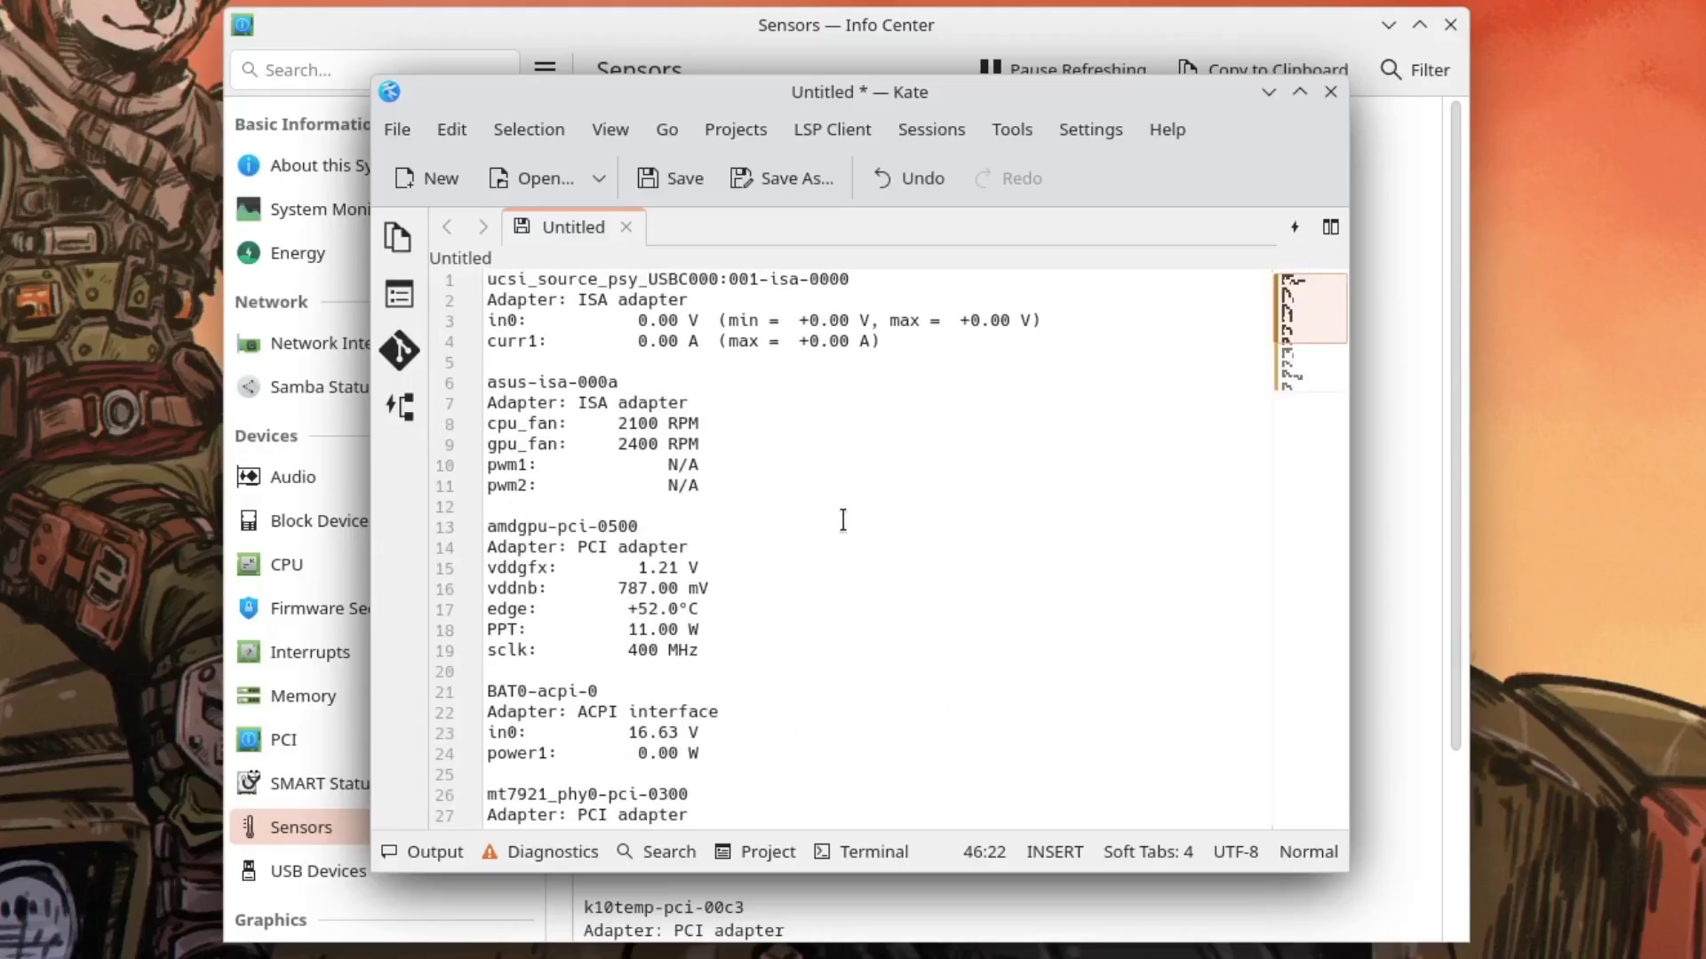
scroll(576, 354, "down", 7)
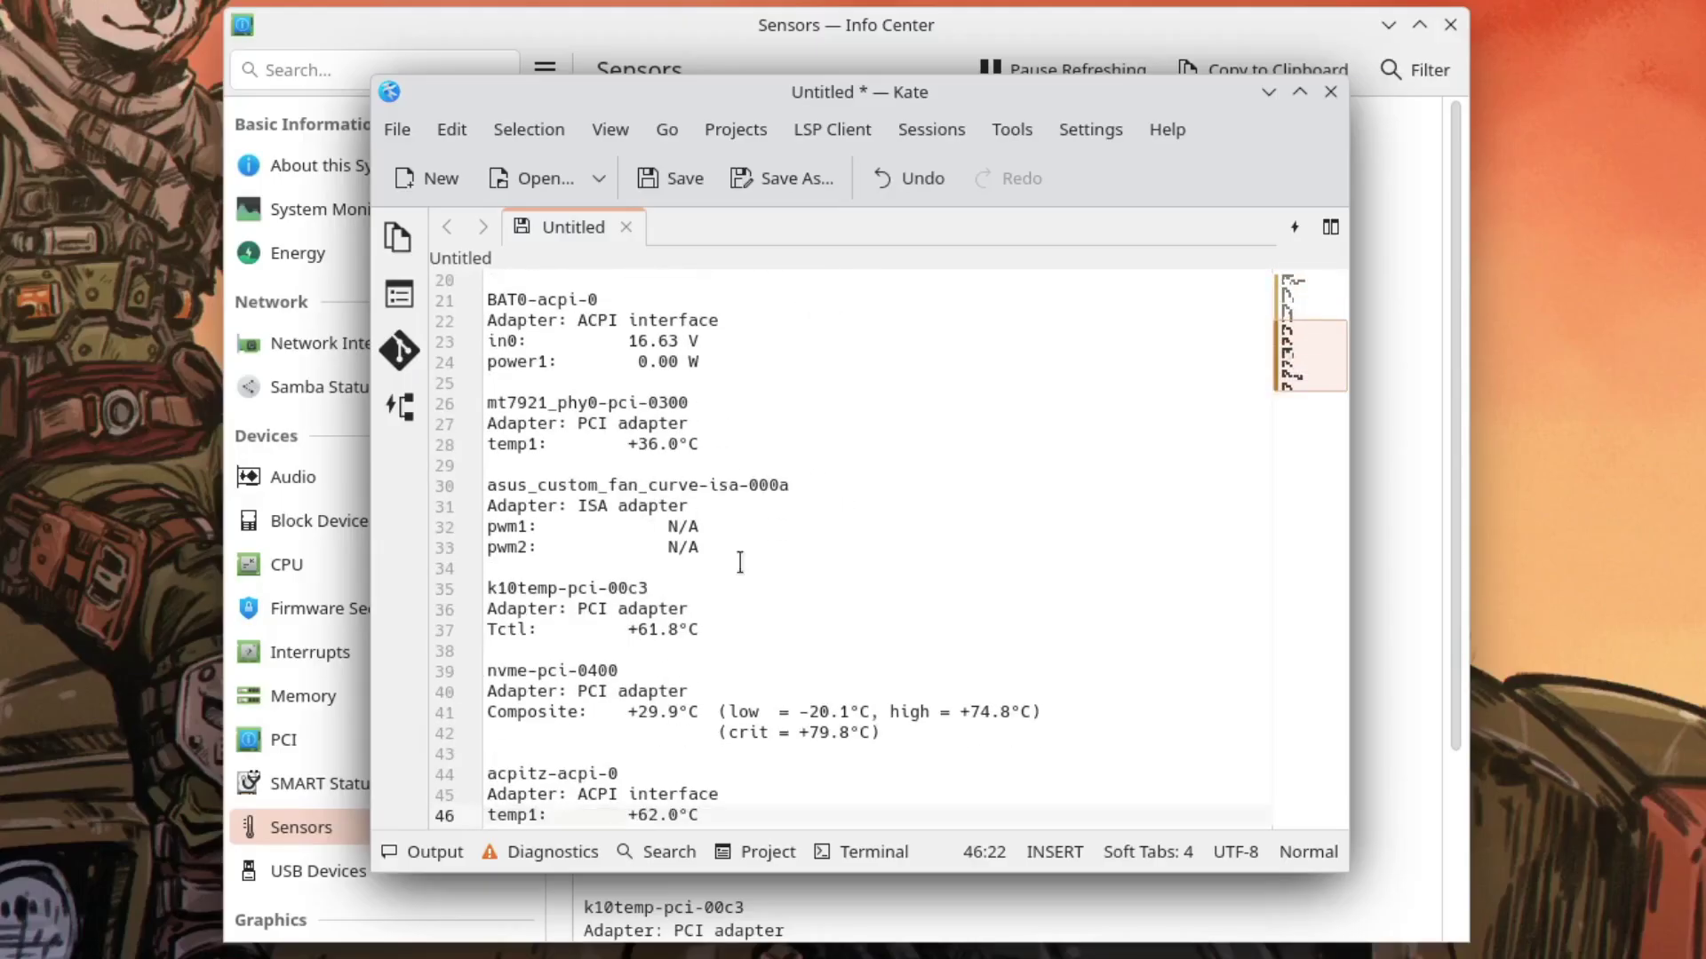
Step: Show the Sabrent Rocket Q's detailed SMART report, then open the Memory and CPU pages
left_click(360, 783)
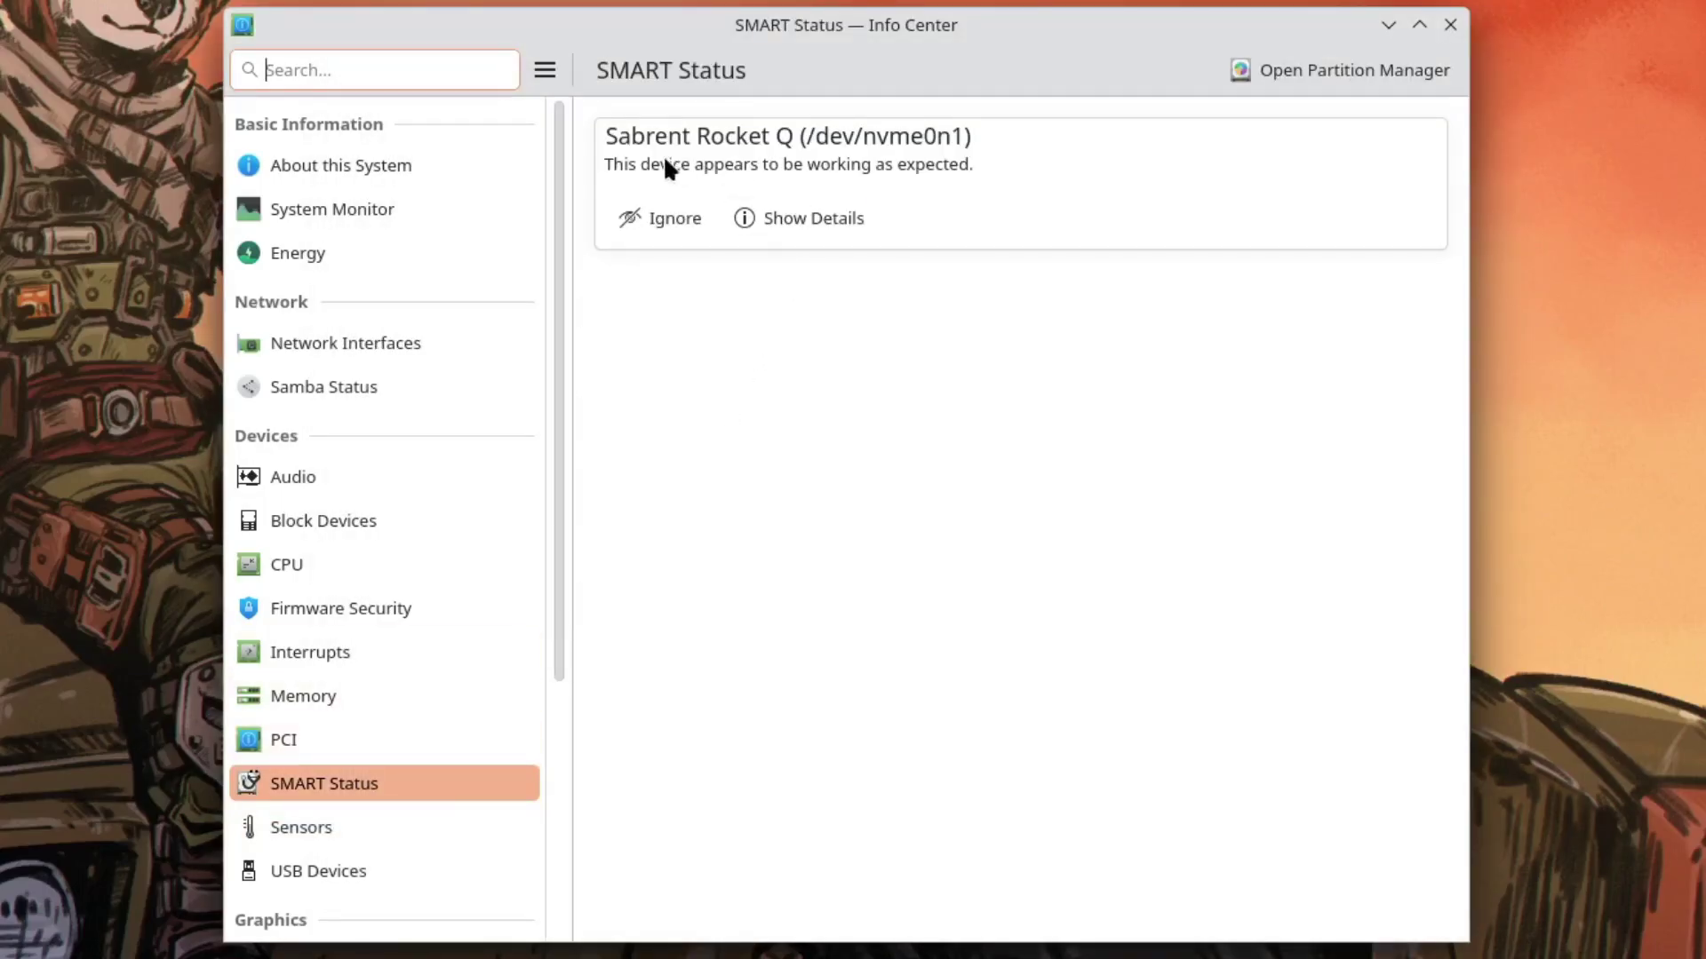
left_click(786, 216)
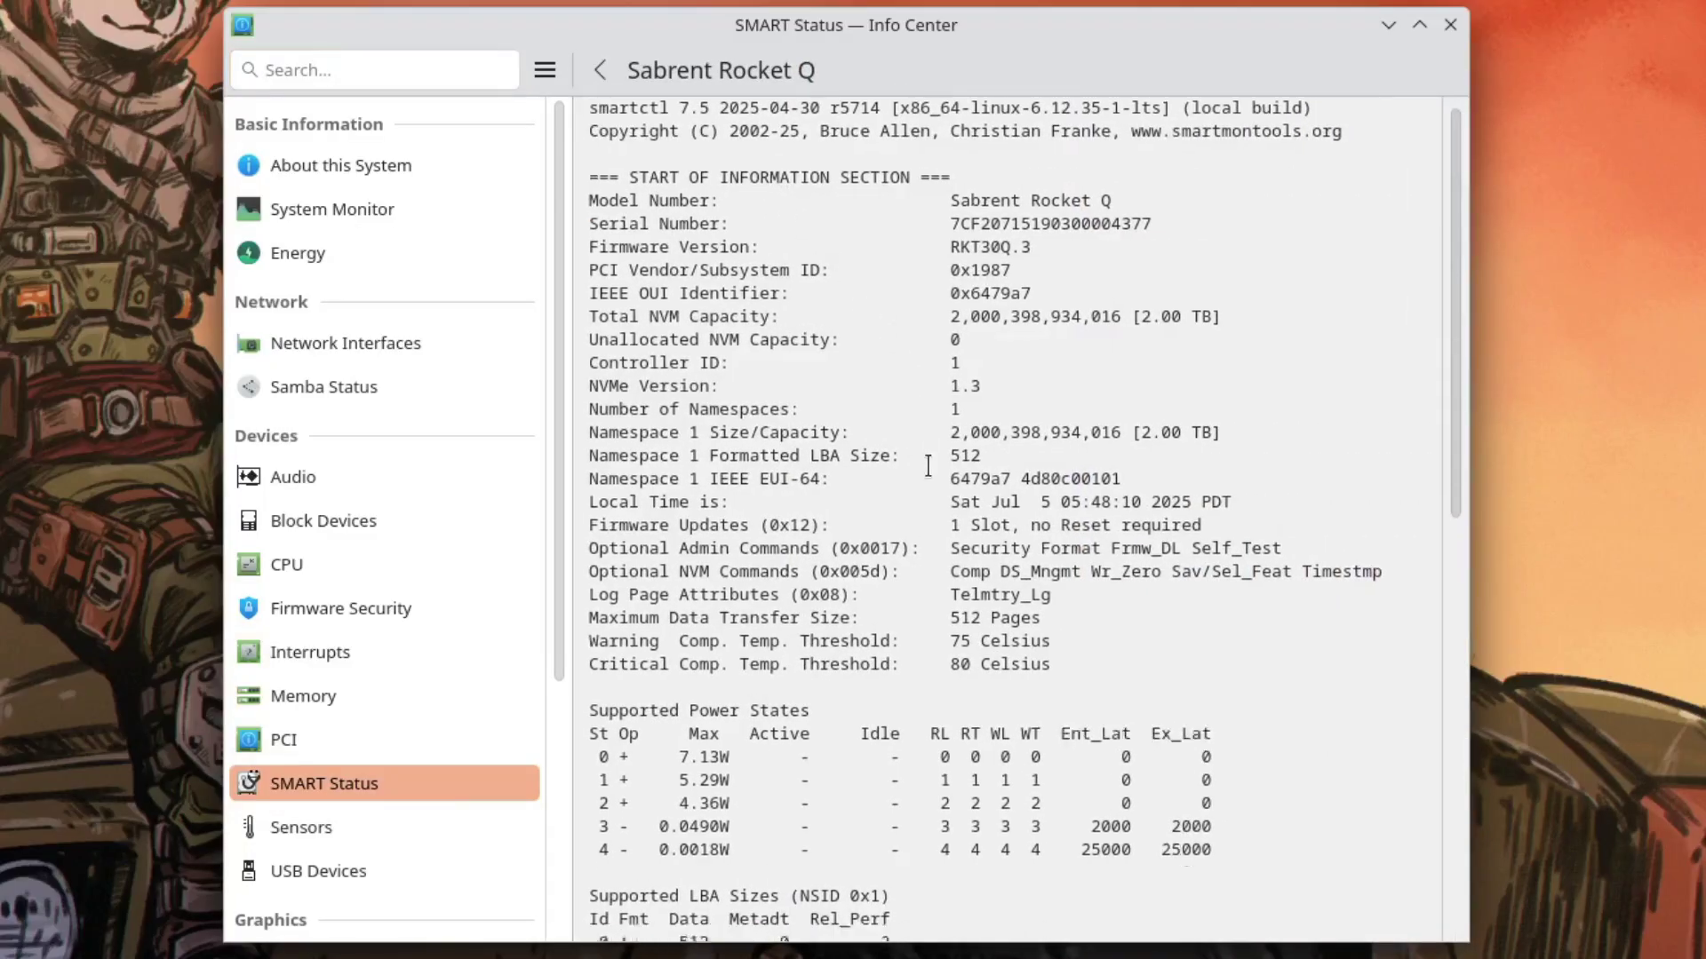
scroll(927, 465, "down", 12)
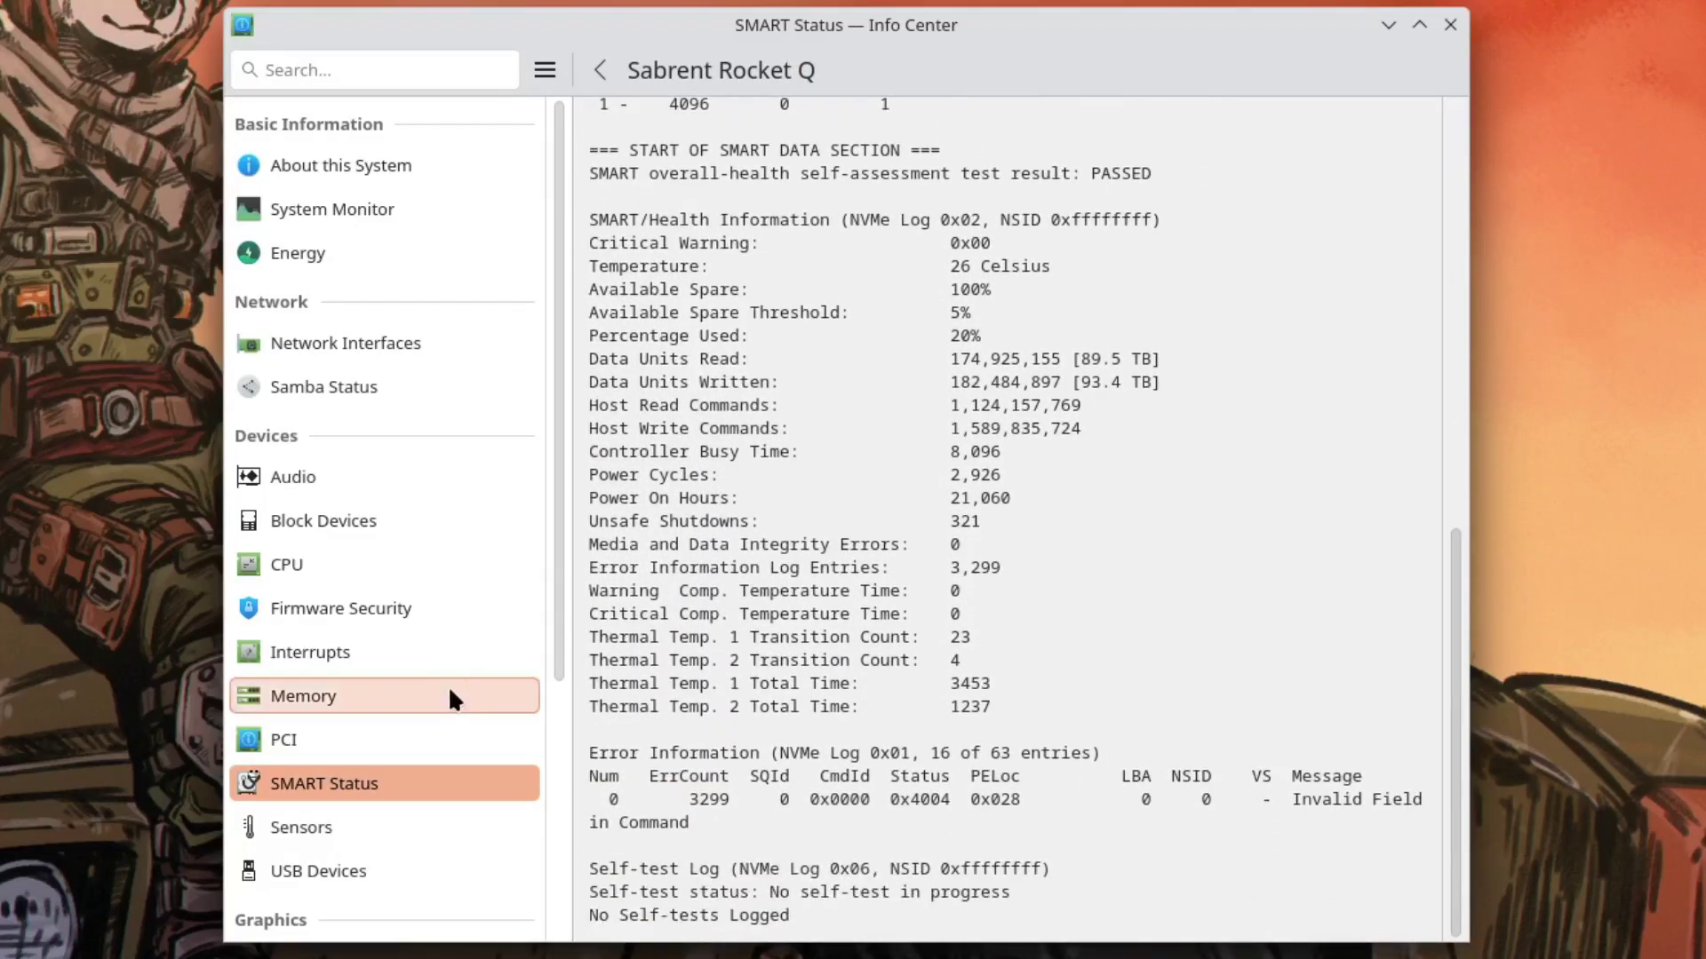
left_click(437, 694)
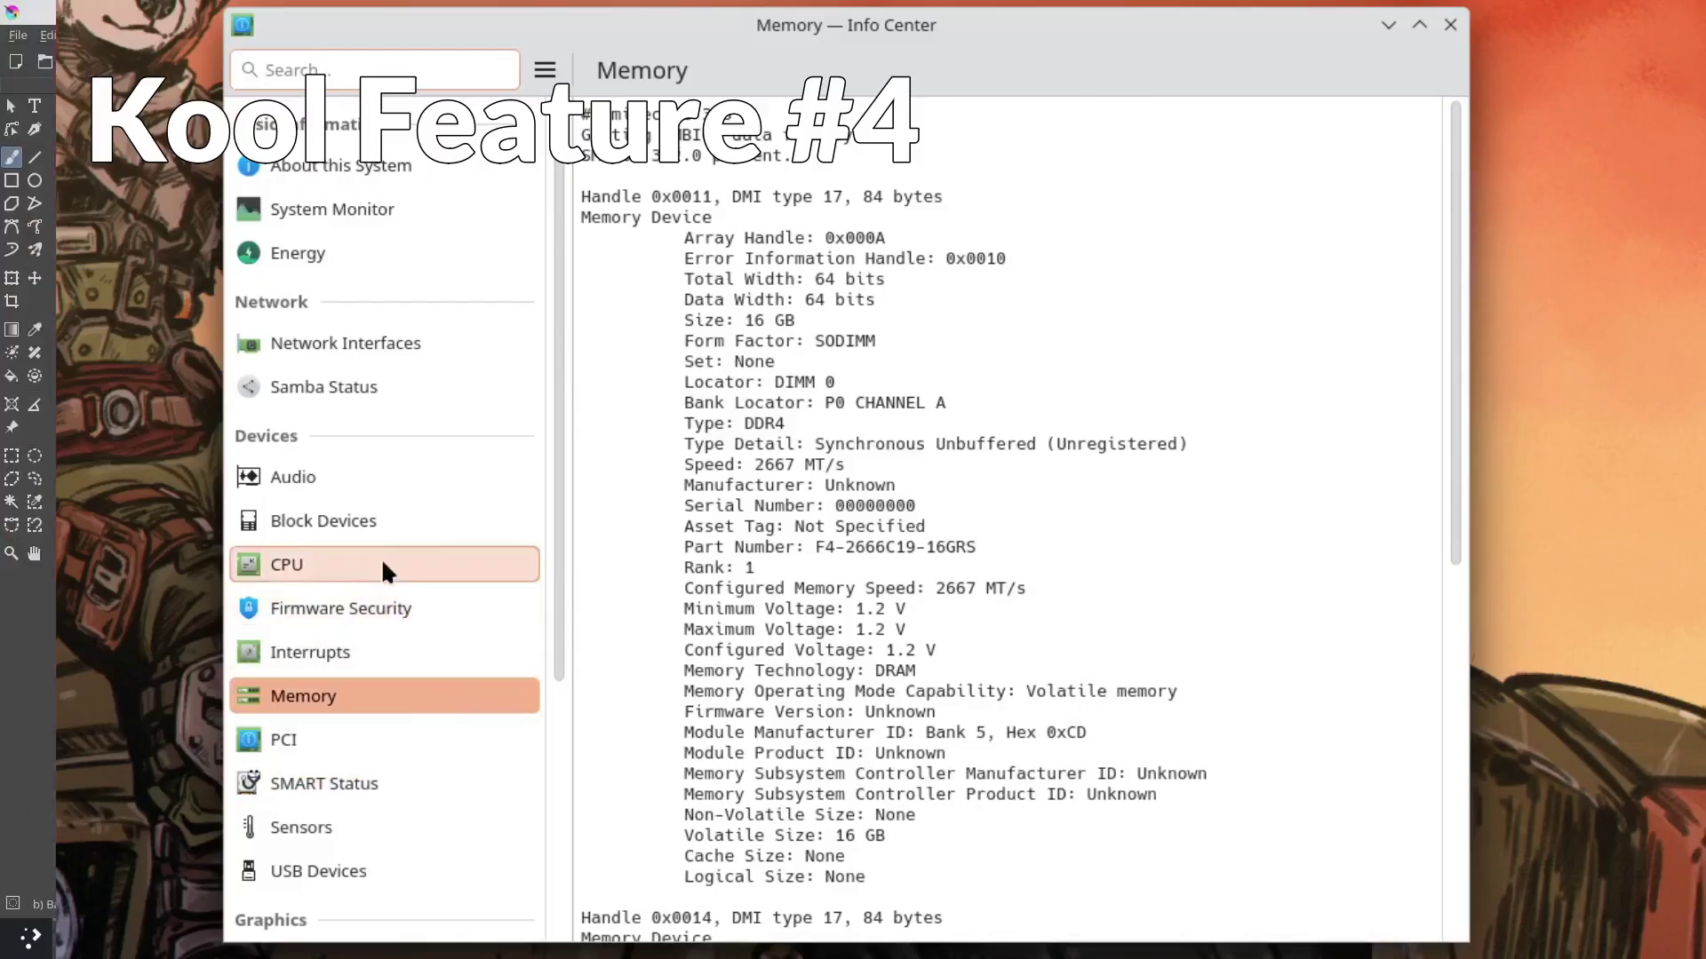
left_click(383, 565)
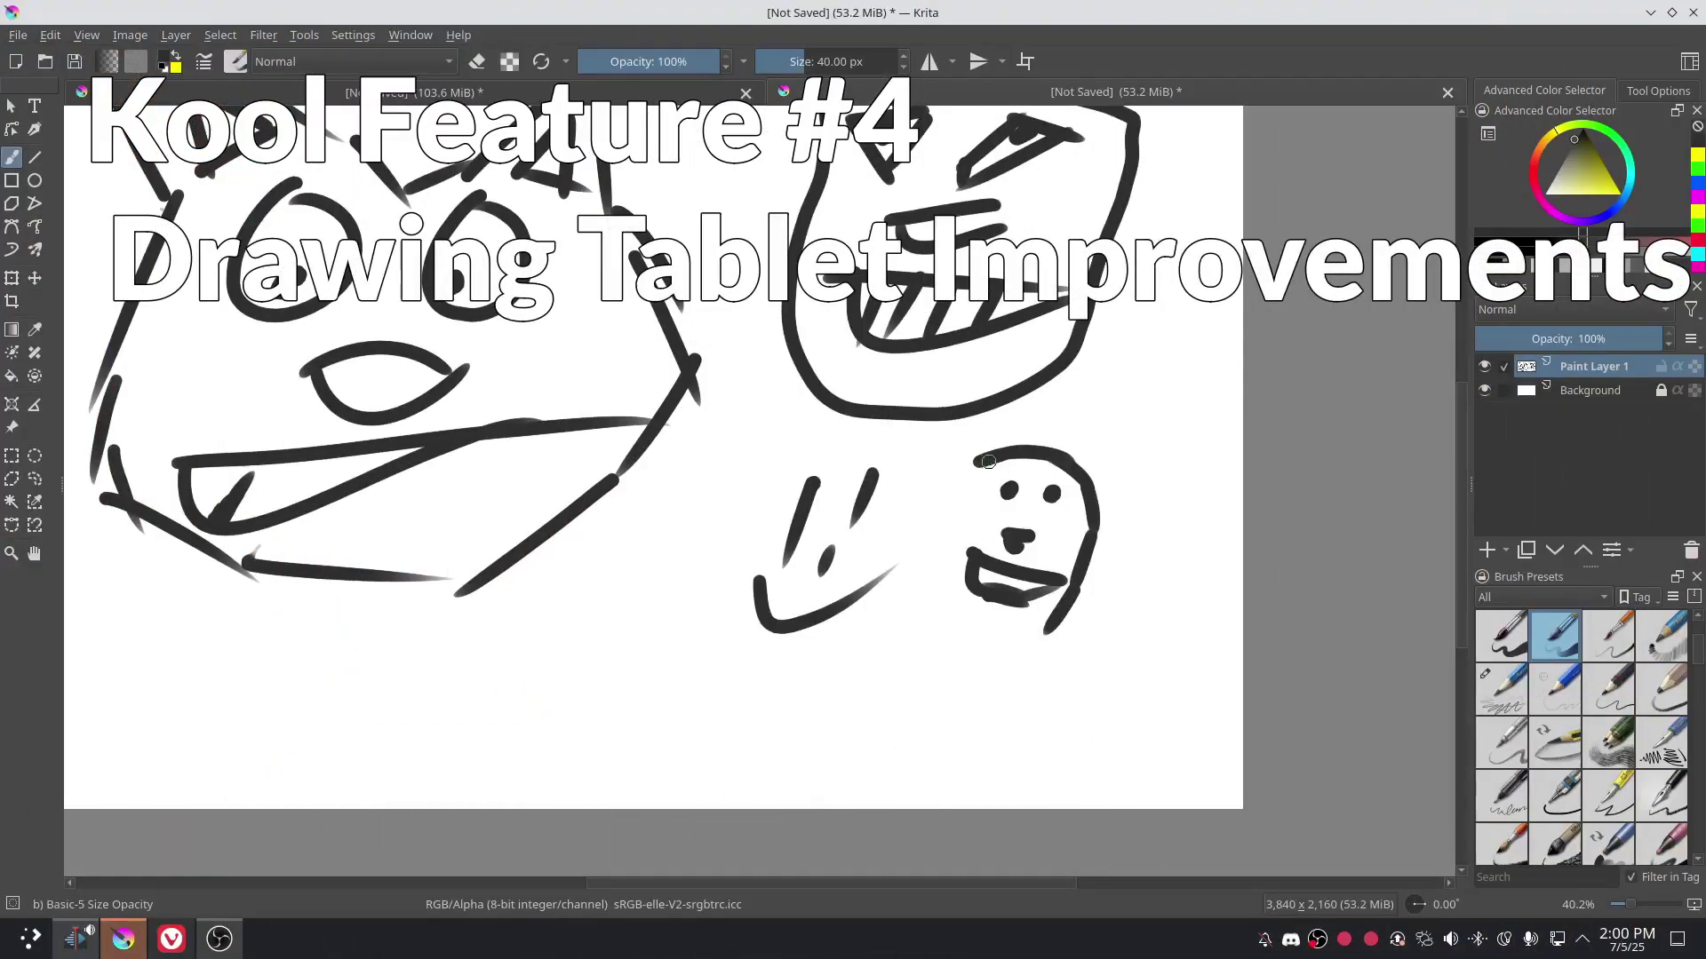
Step: Paint the face outline's missing left side and bottom, then letter 'Hello!' beneath it
mouse_move(987, 462)
left_mouse_down()
mouse_move(949, 533)
mouse_move(955, 638)
mouse_move(1034, 640)
mouse_move(1229, 548)
mouse_move(1330, 574)
left_mouse_up()
left_click_drag(432, 526, 411, 662)
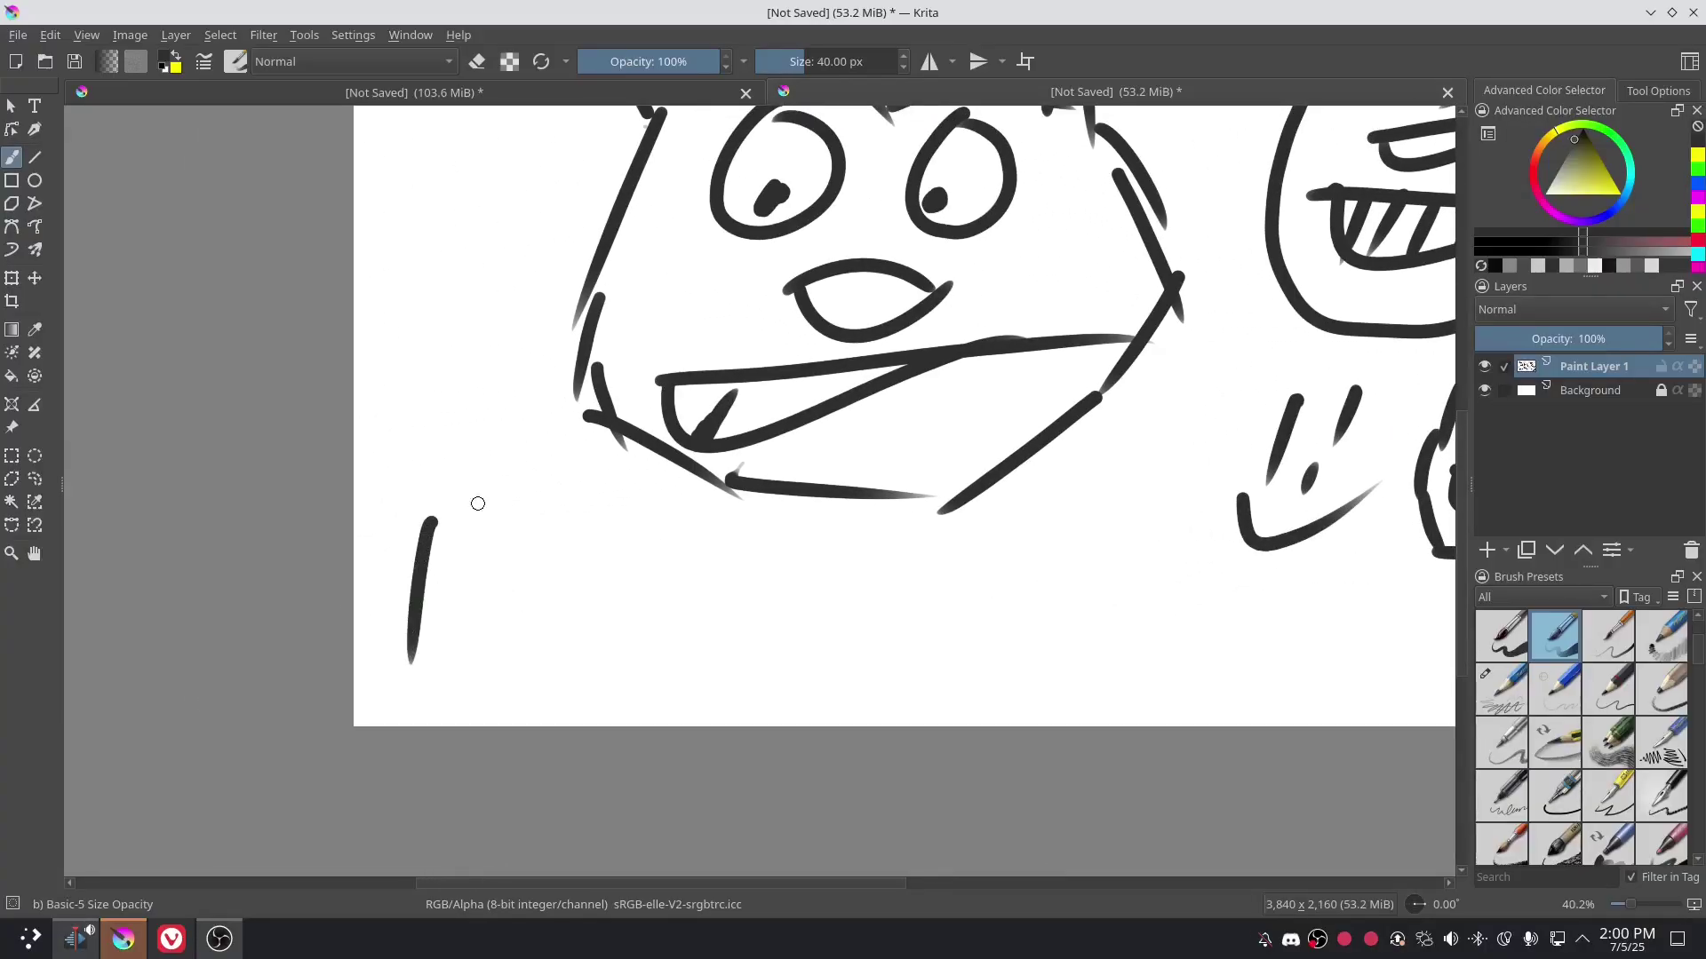
mouse_move(479, 502)
left_mouse_down()
mouse_move(463, 627)
mouse_move(463, 582)
mouse_move(575, 612)
left_mouse_up()
mouse_move(622, 530)
left_mouse_down()
mouse_move(589, 626)
mouse_move(620, 619)
left_mouse_up()
left_click_drag(698, 579, 734, 577)
left_click_drag(798, 530, 773, 591)
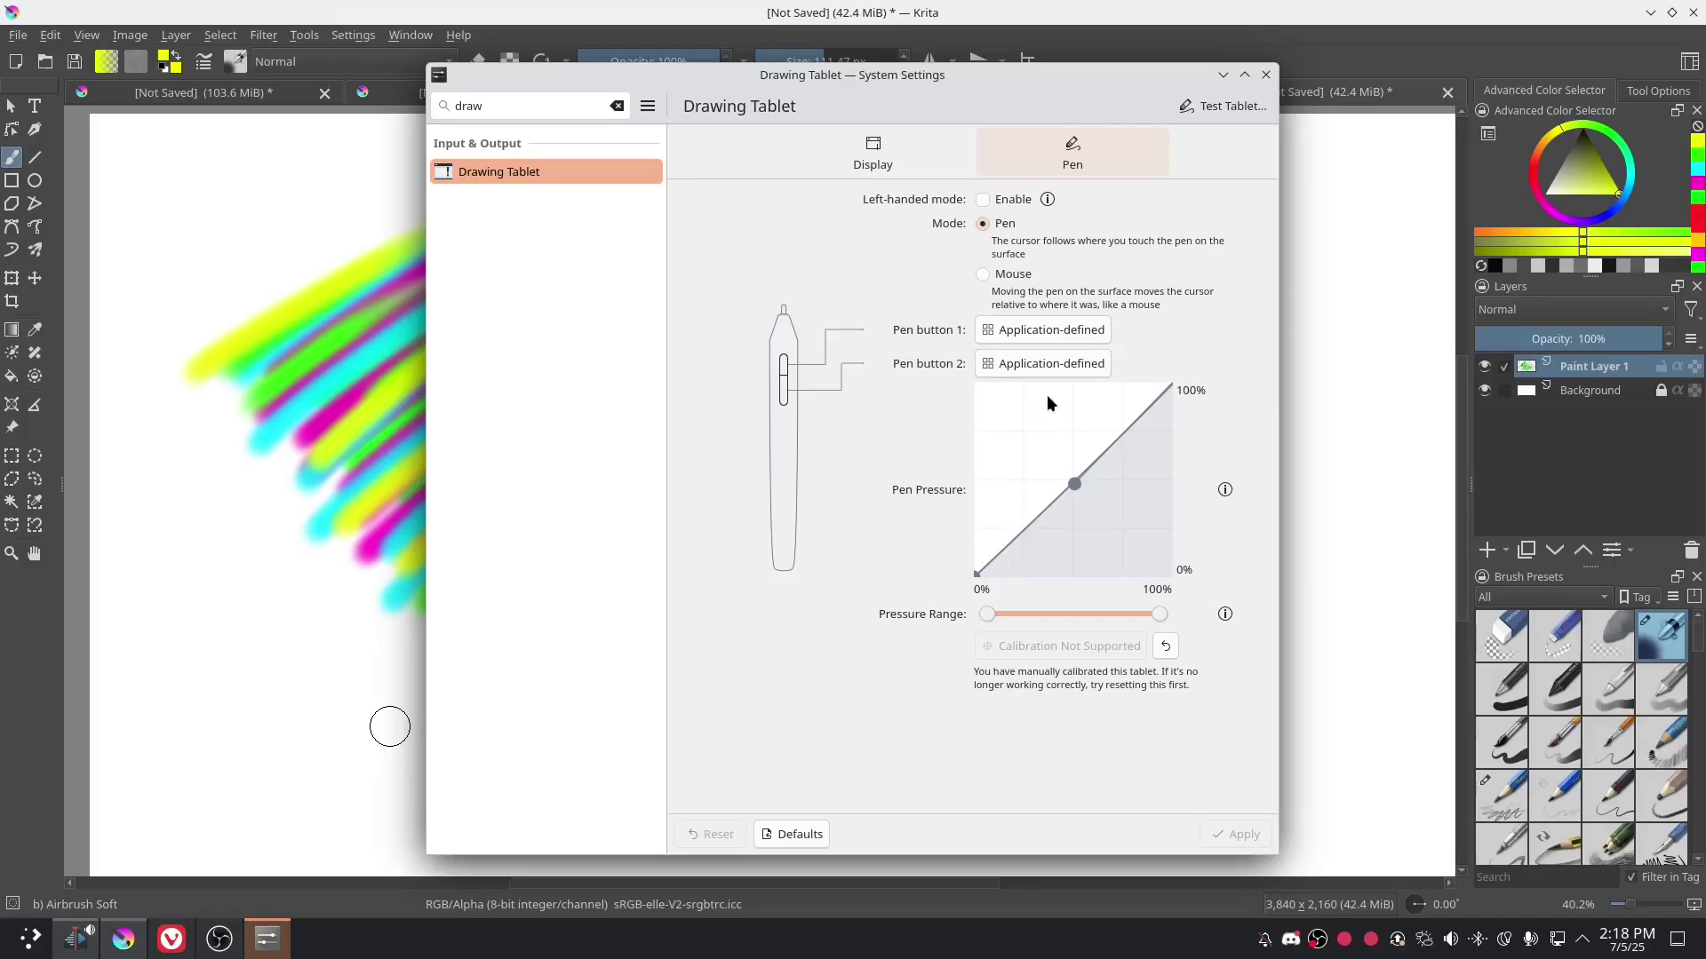
Step: Leave pen buttons 1 and 2 unchanged, then bend the Pen Pressure curve and apply it
left_click(1056, 330)
left_click(1035, 579)
left_click(1081, 365)
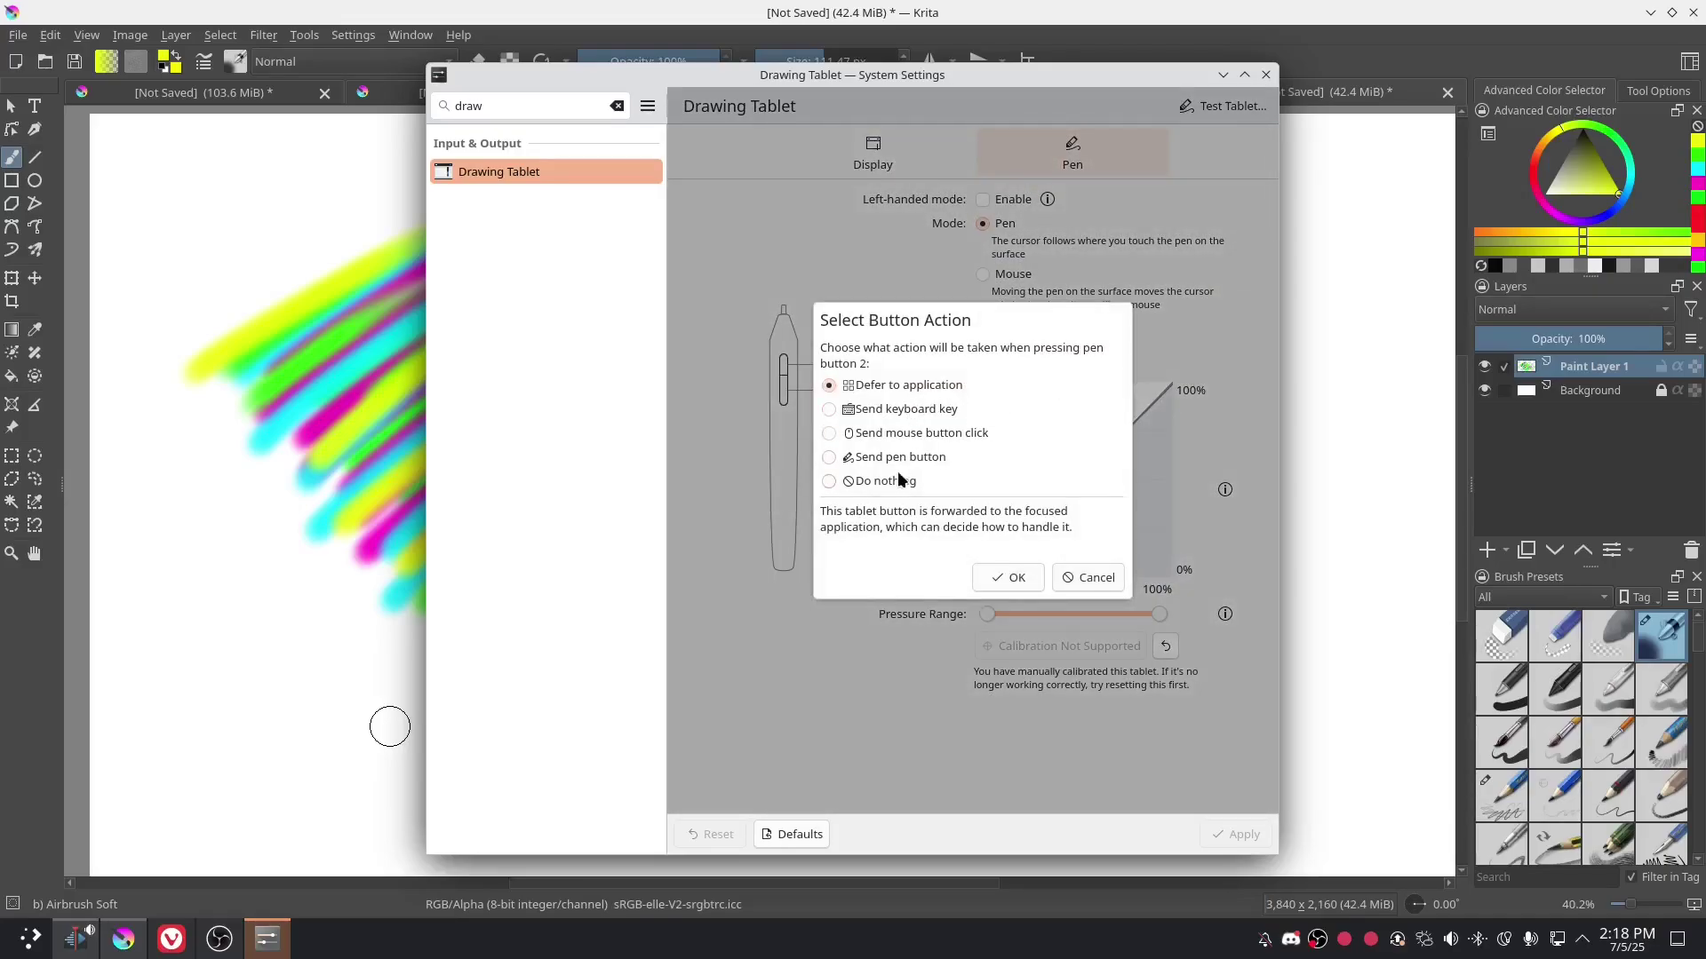
left_click(1086, 575)
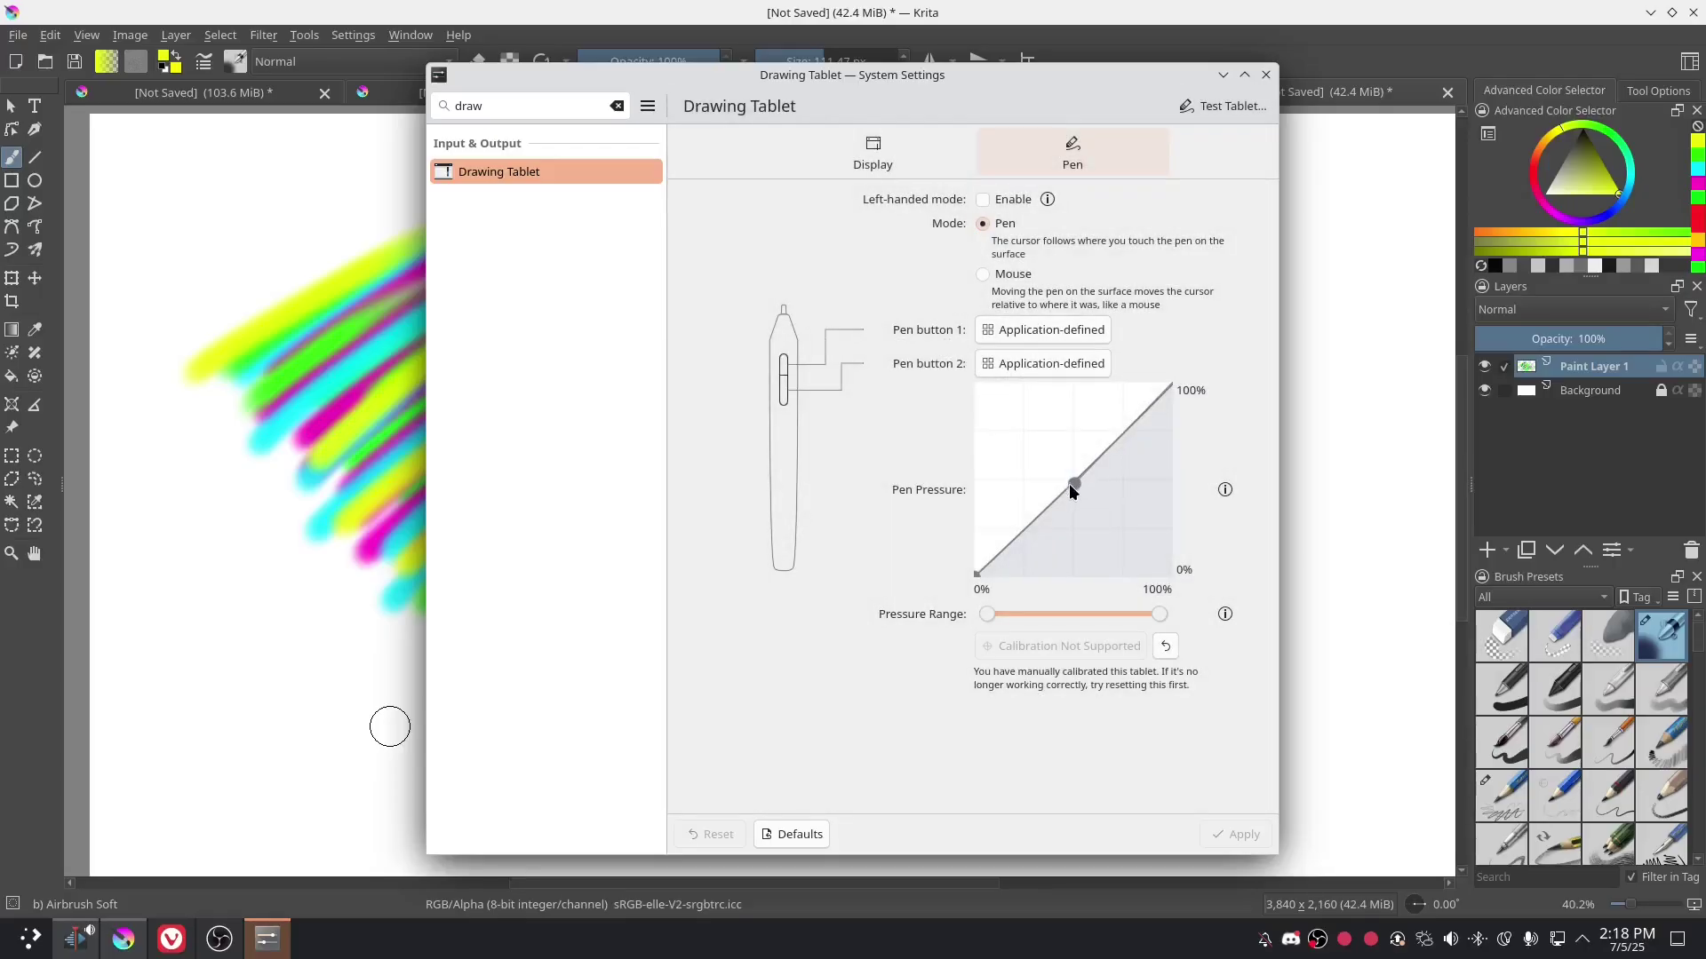
mouse_move(1073, 483)
left_mouse_down()
mouse_move(1021, 438)
mouse_move(1141, 558)
mouse_move(1126, 531)
left_mouse_up()
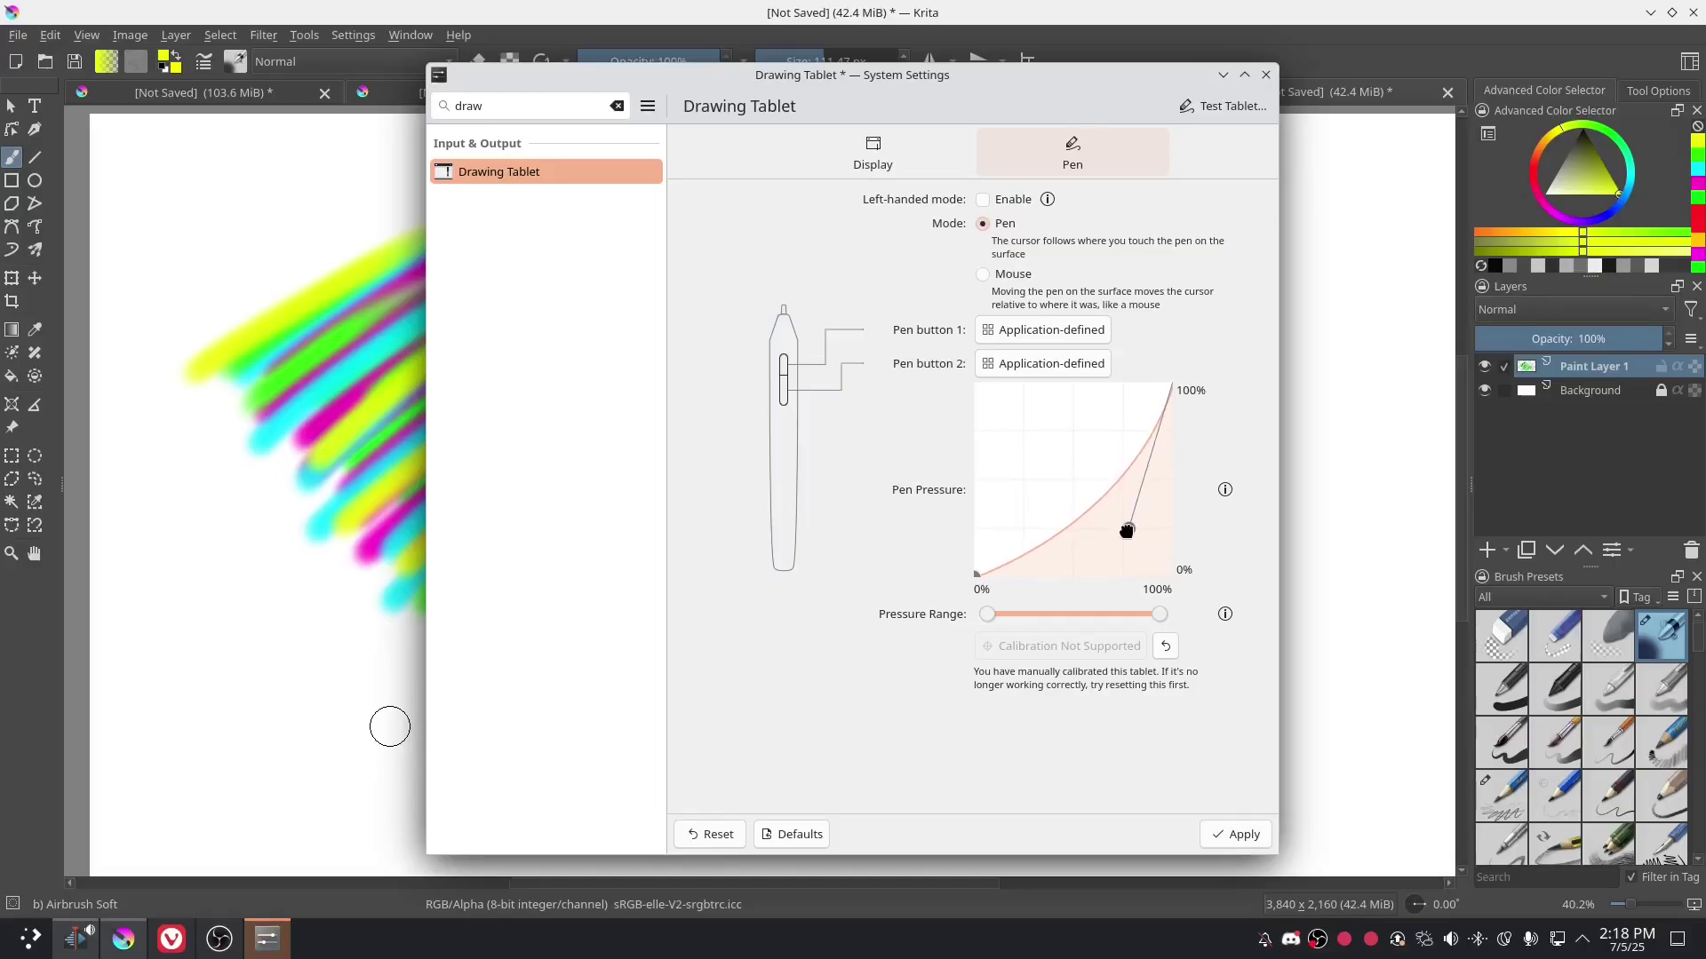
left_click(1224, 835)
Step: Paint a pale yellow airbrush stroke, then switch colours and add a blue stroke below the pink one
left_click(1350, 462)
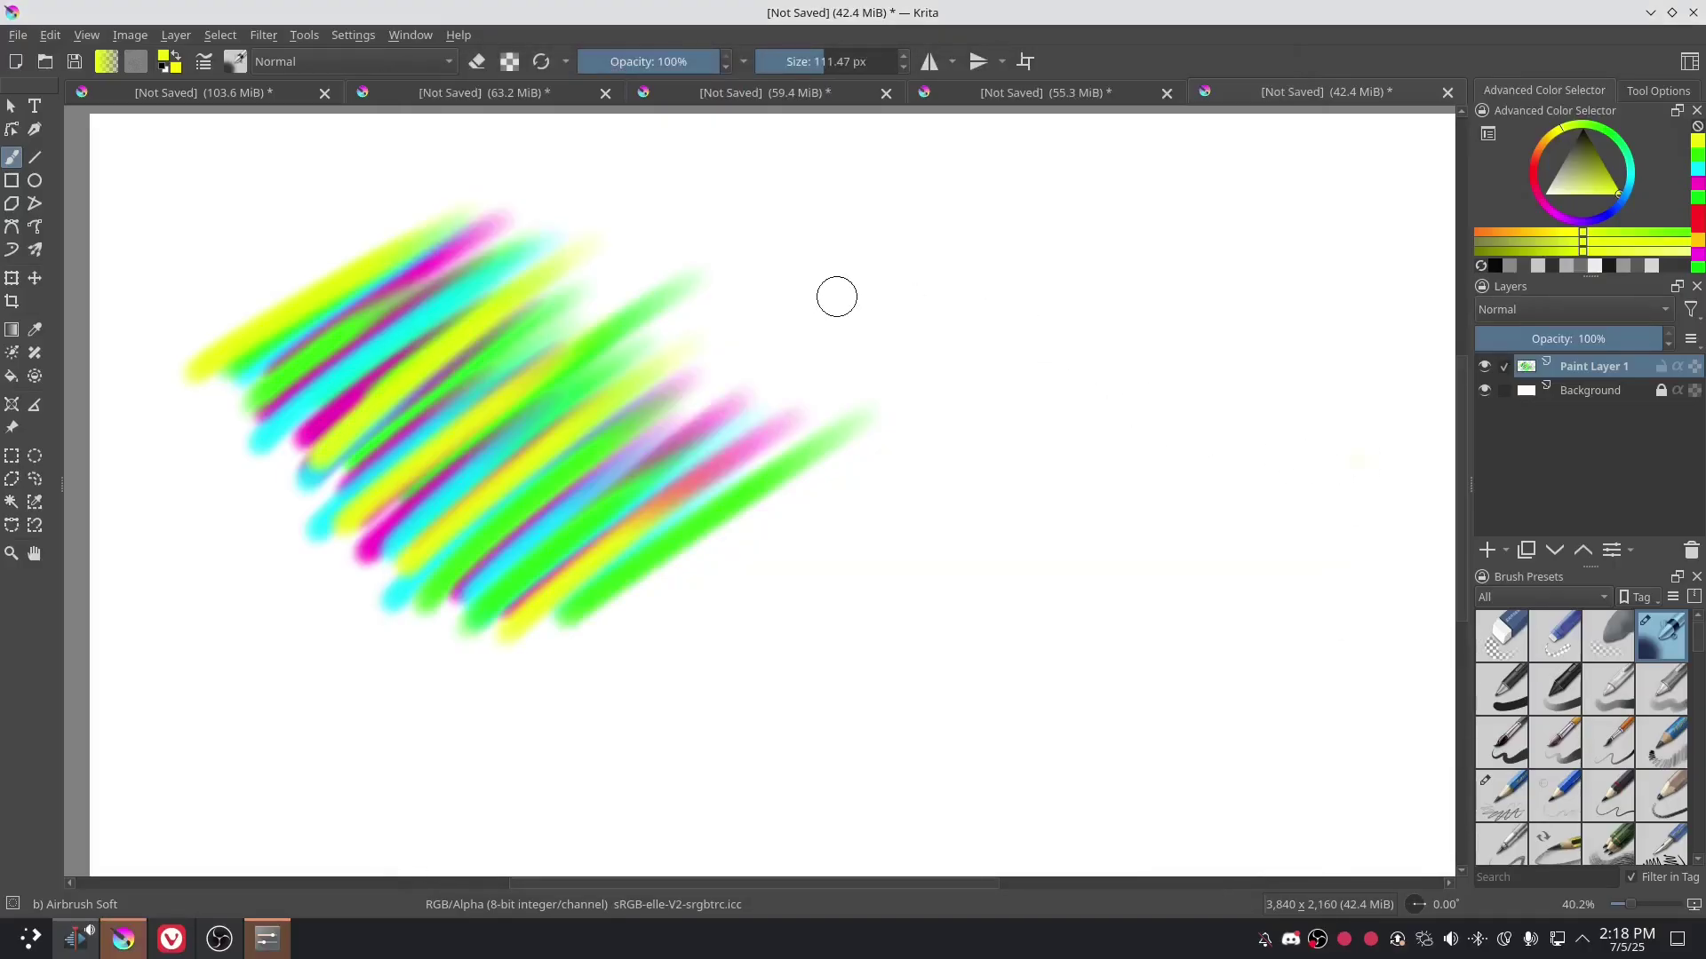
mouse_move(810, 271)
left_mouse_down()
mouse_move(879, 236)
mouse_move(780, 275)
left_mouse_up()
key("x")
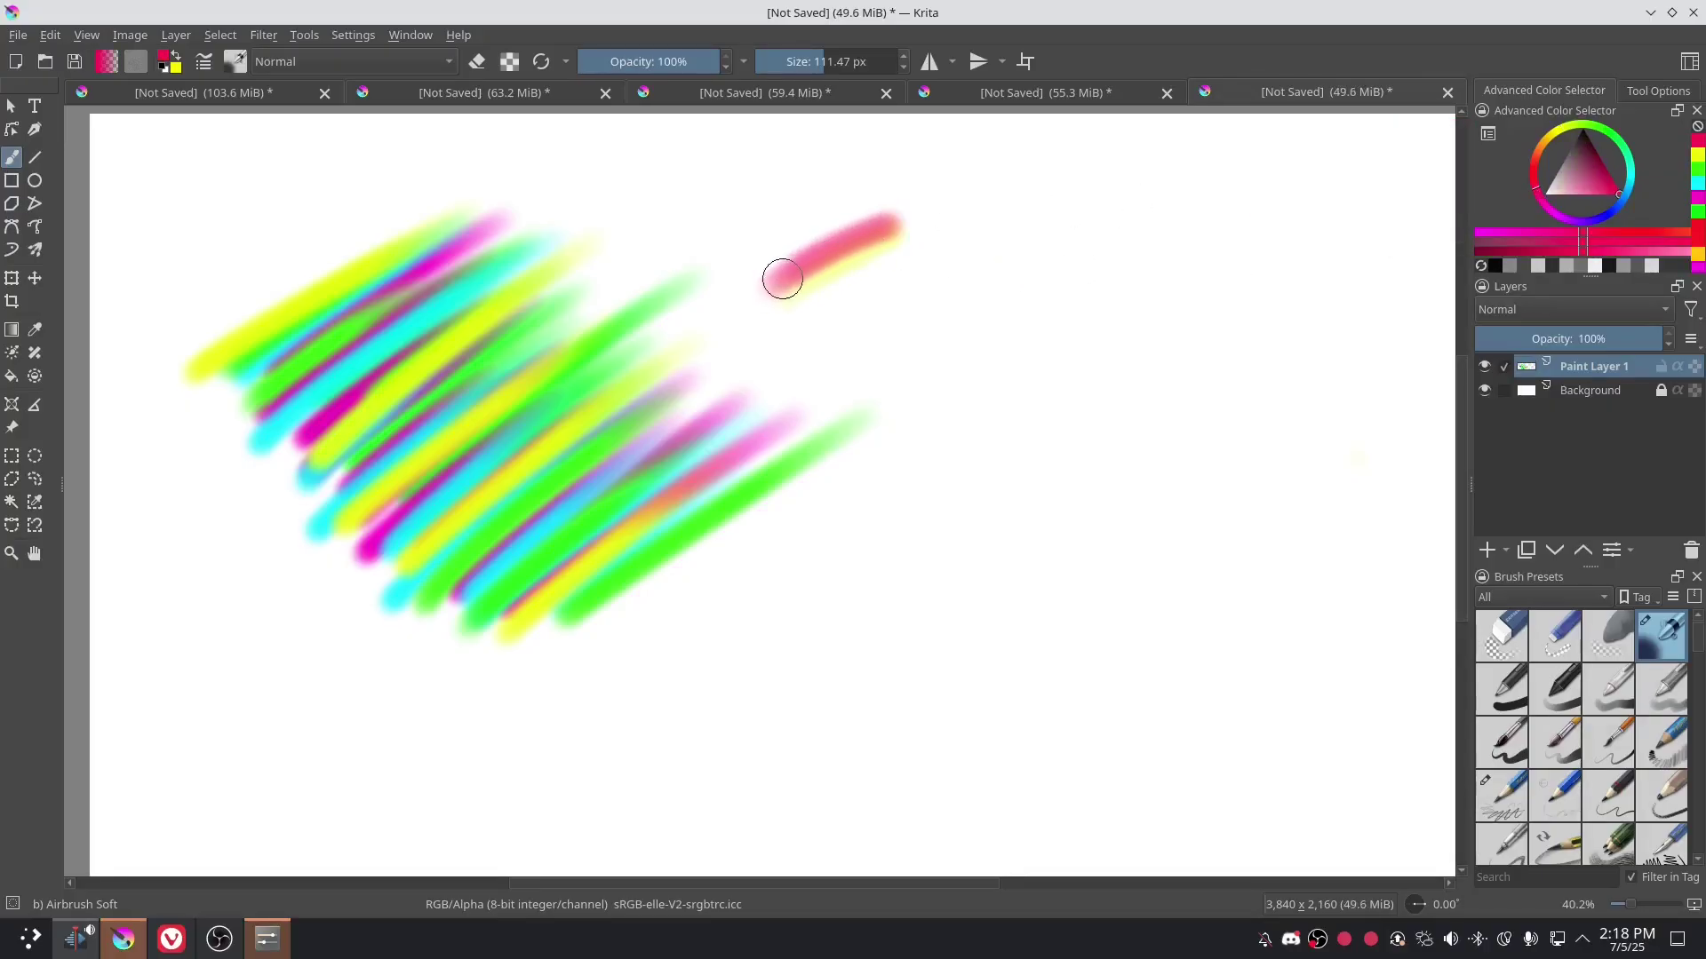
left_click(1608, 223)
mouse_move(803, 301)
left_mouse_down()
mouse_move(780, 322)
mouse_move(791, 339)
left_mouse_up()
Step: Draw the blue cat's two pointed ears, both cheeks down to the jaw, and an eye pupil
left_click_drag(792, 338, 795, 338)
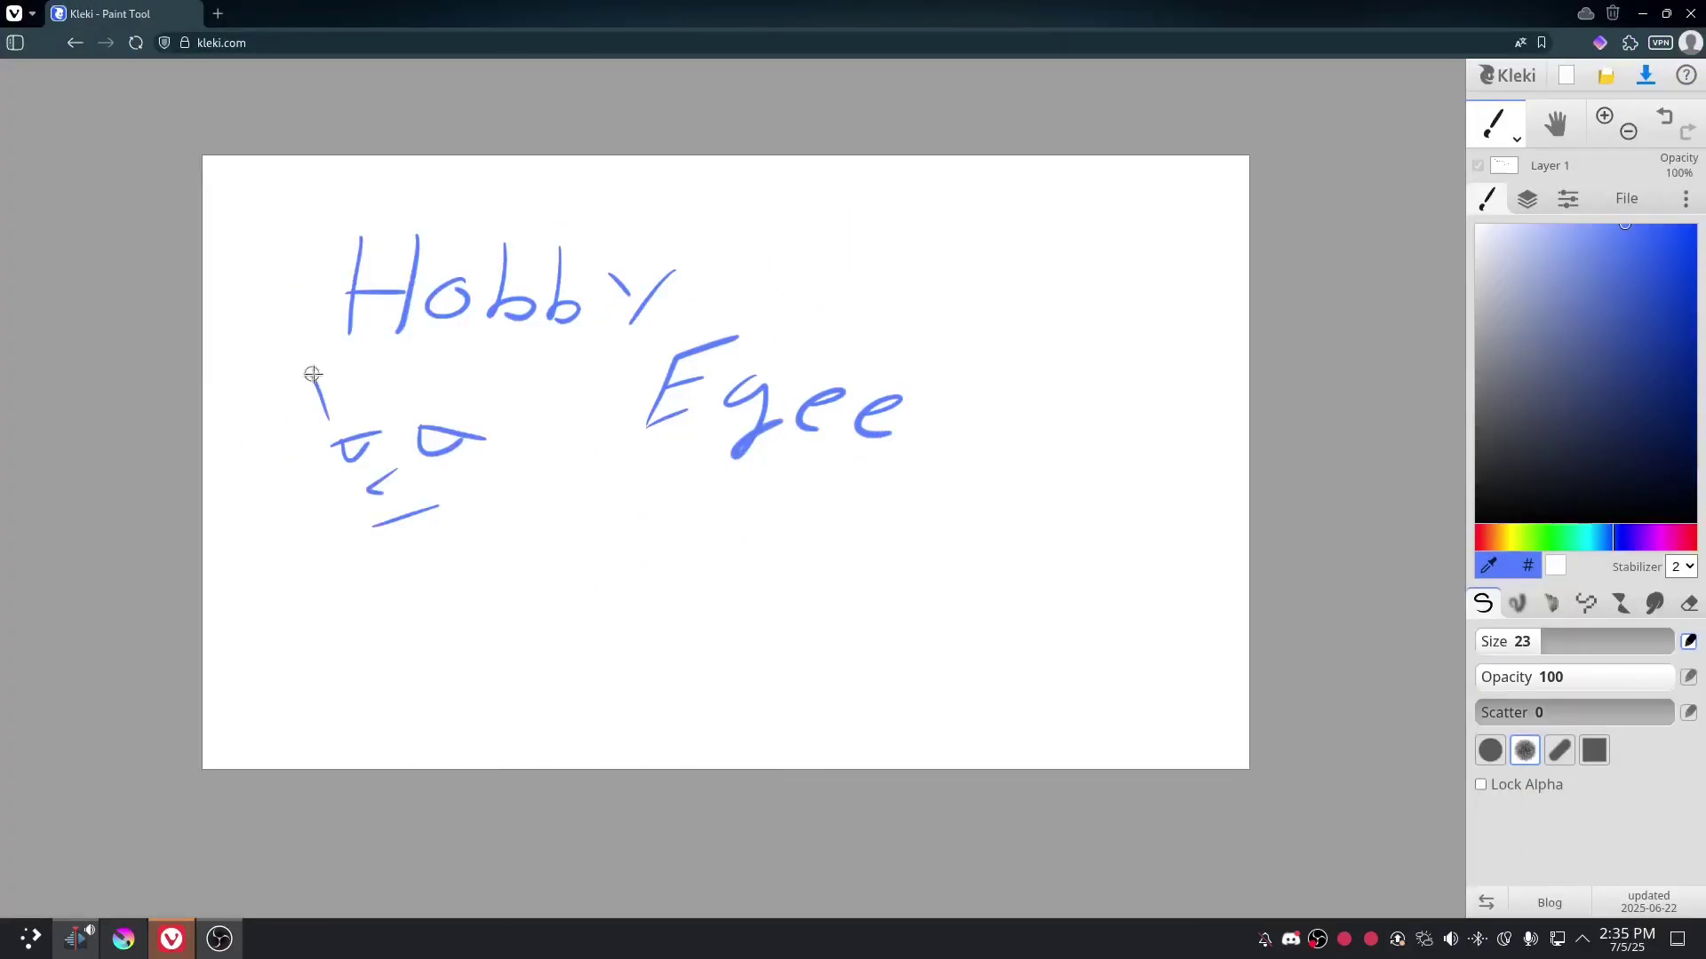
left_click_drag(314, 374, 498, 413)
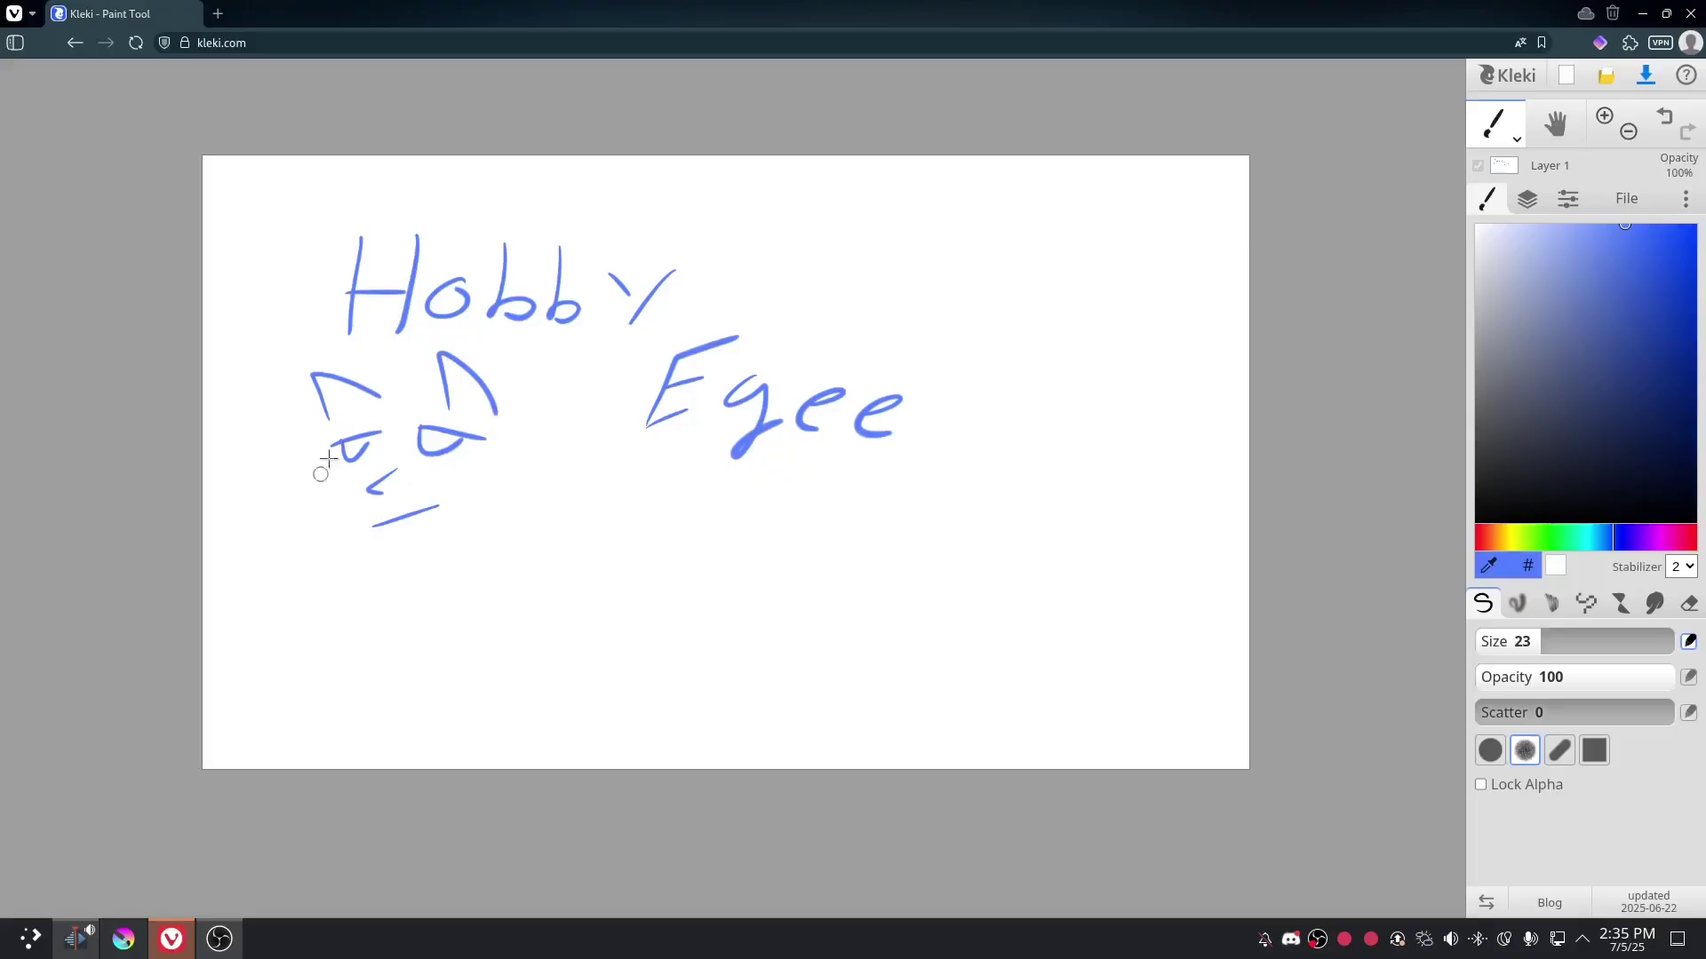
mouse_move(326, 419)
left_mouse_down()
mouse_move(362, 541)
mouse_move(427, 546)
left_mouse_up()
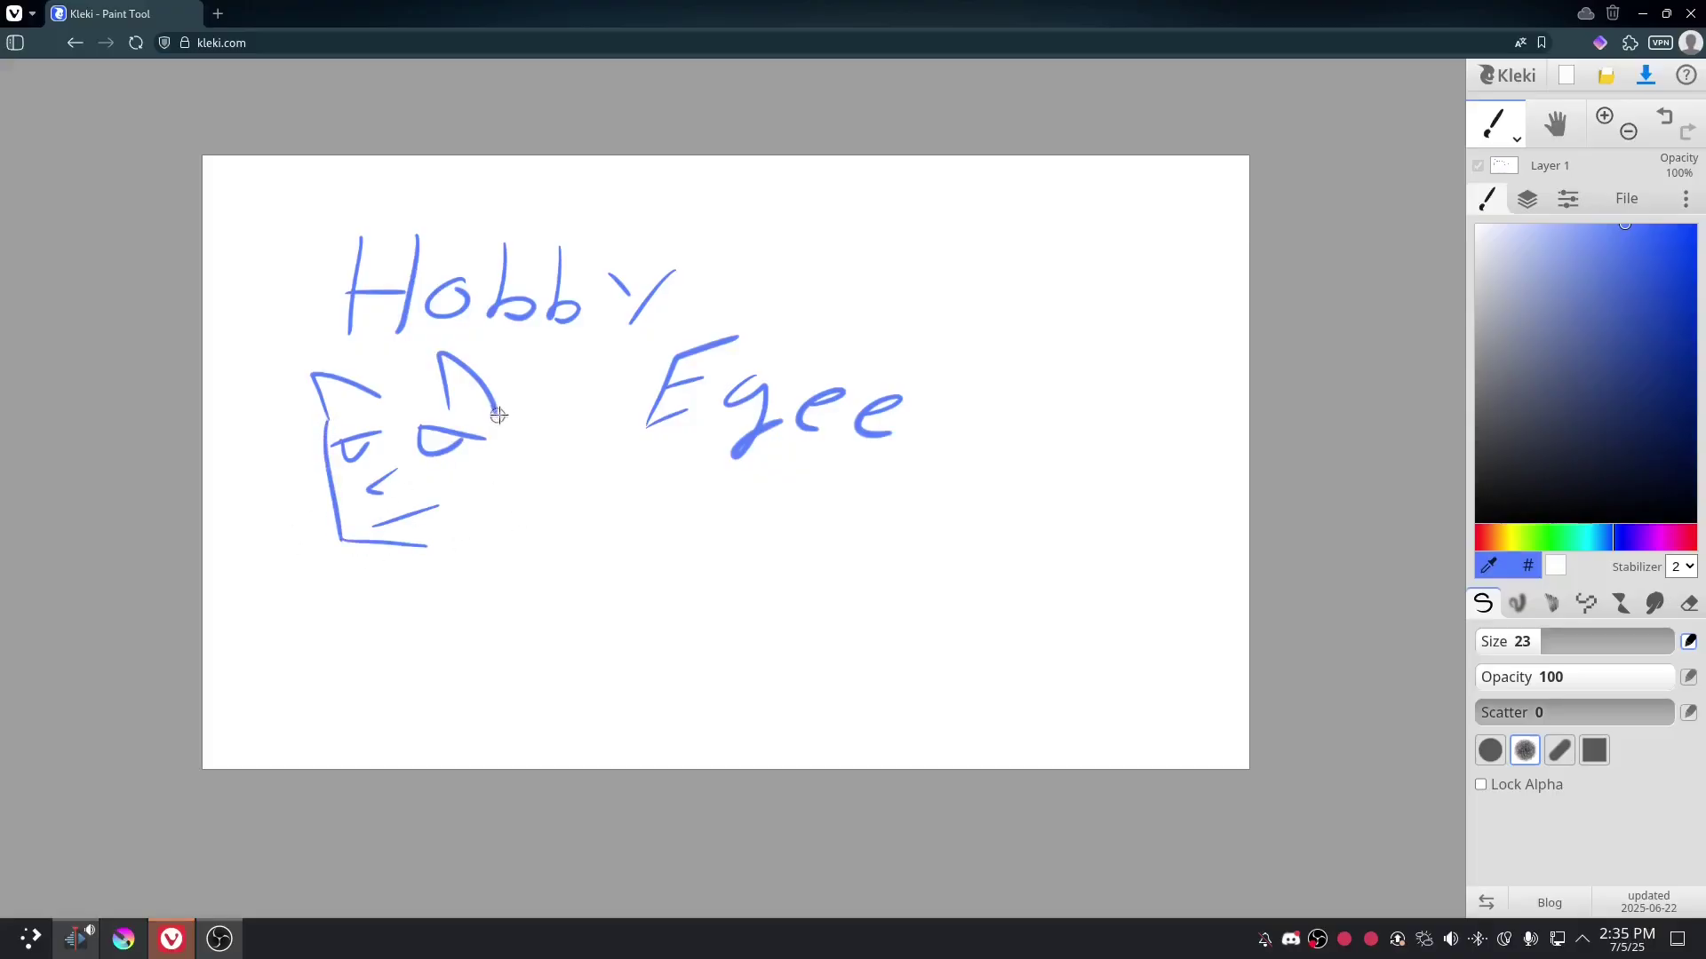
left_click_drag(500, 415, 444, 560)
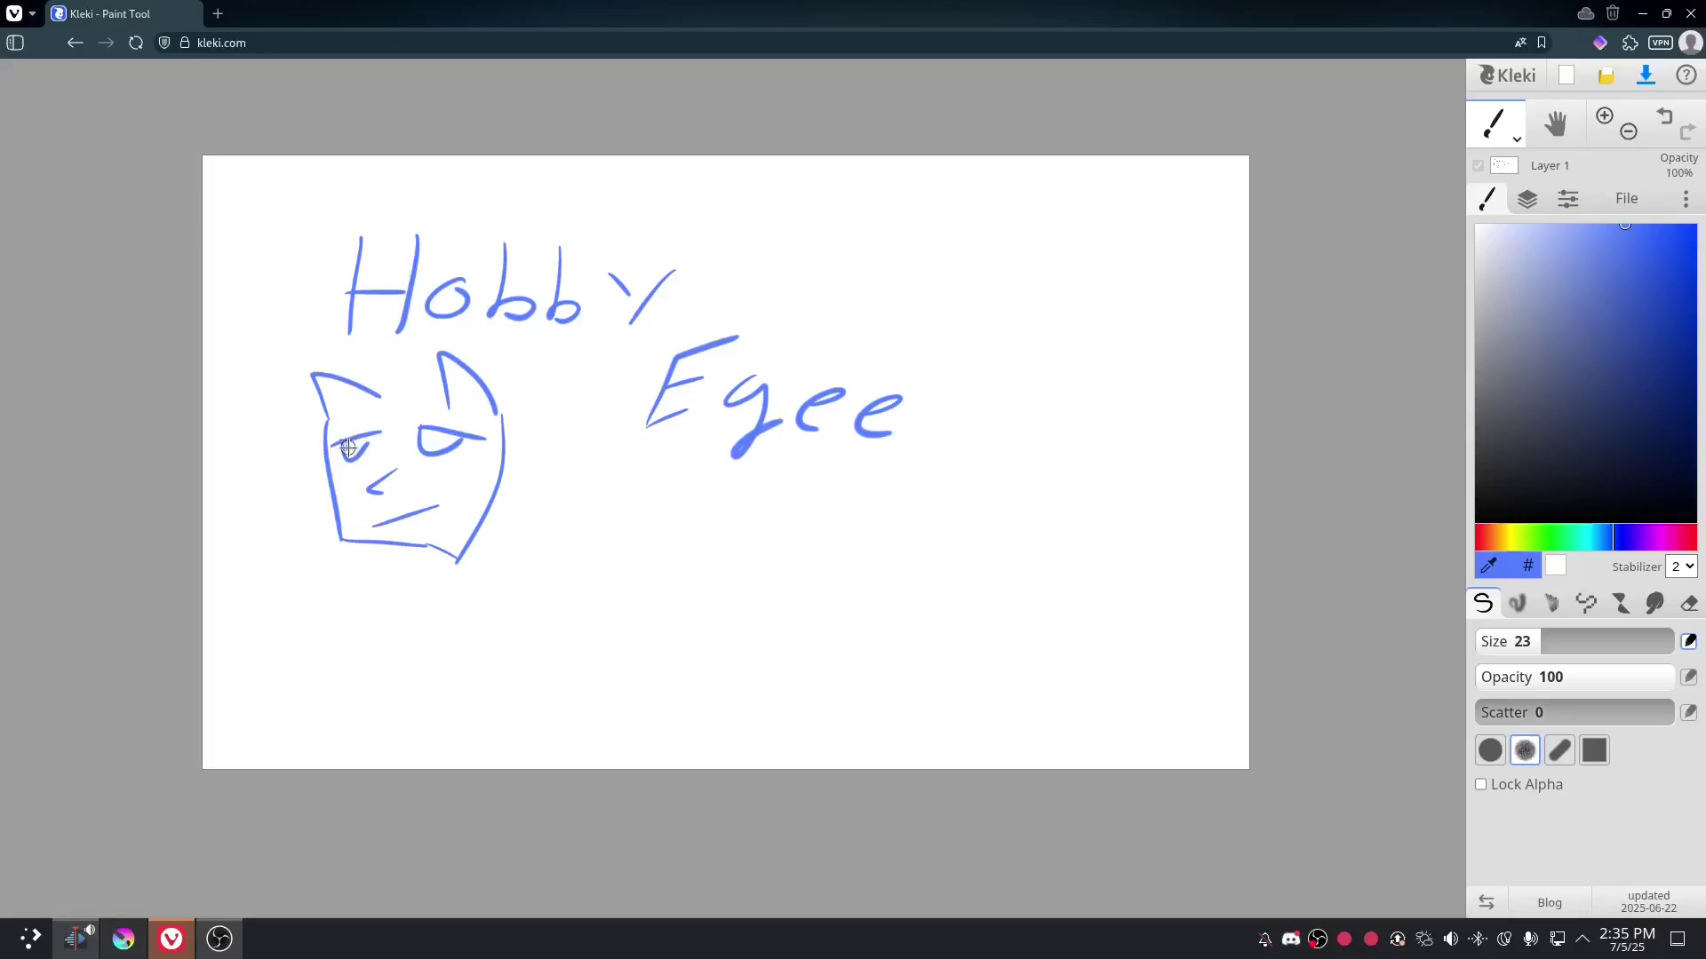
left_click_drag(430, 446, 426, 437)
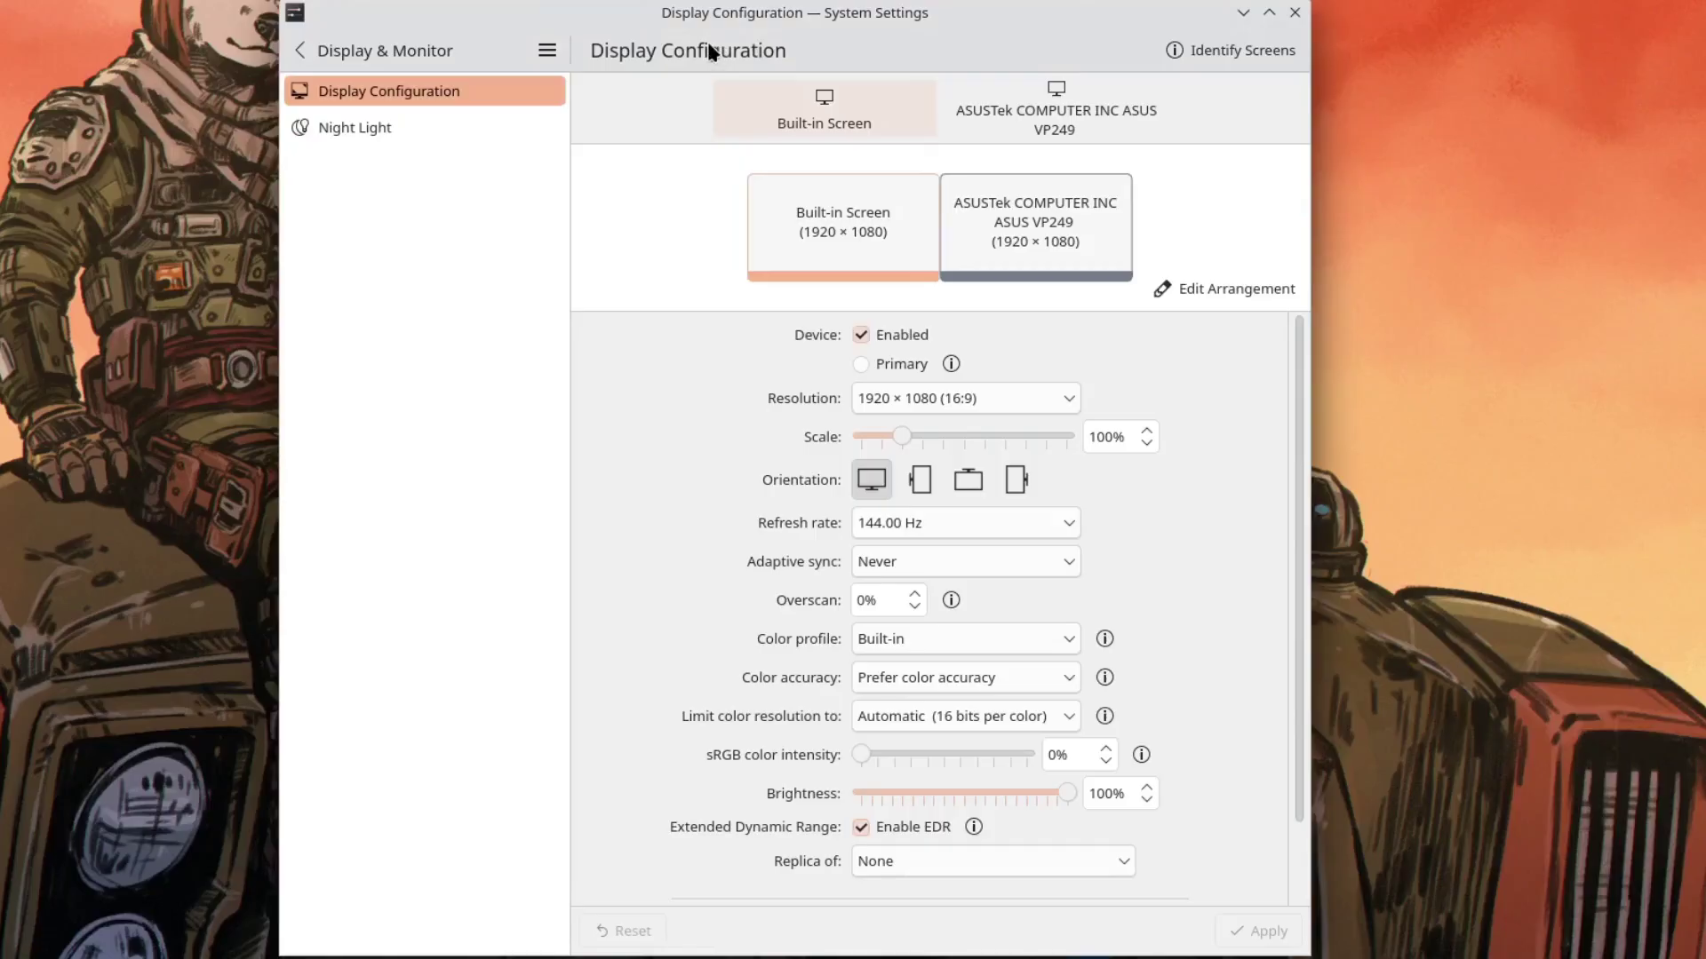
left_click(1041, 237)
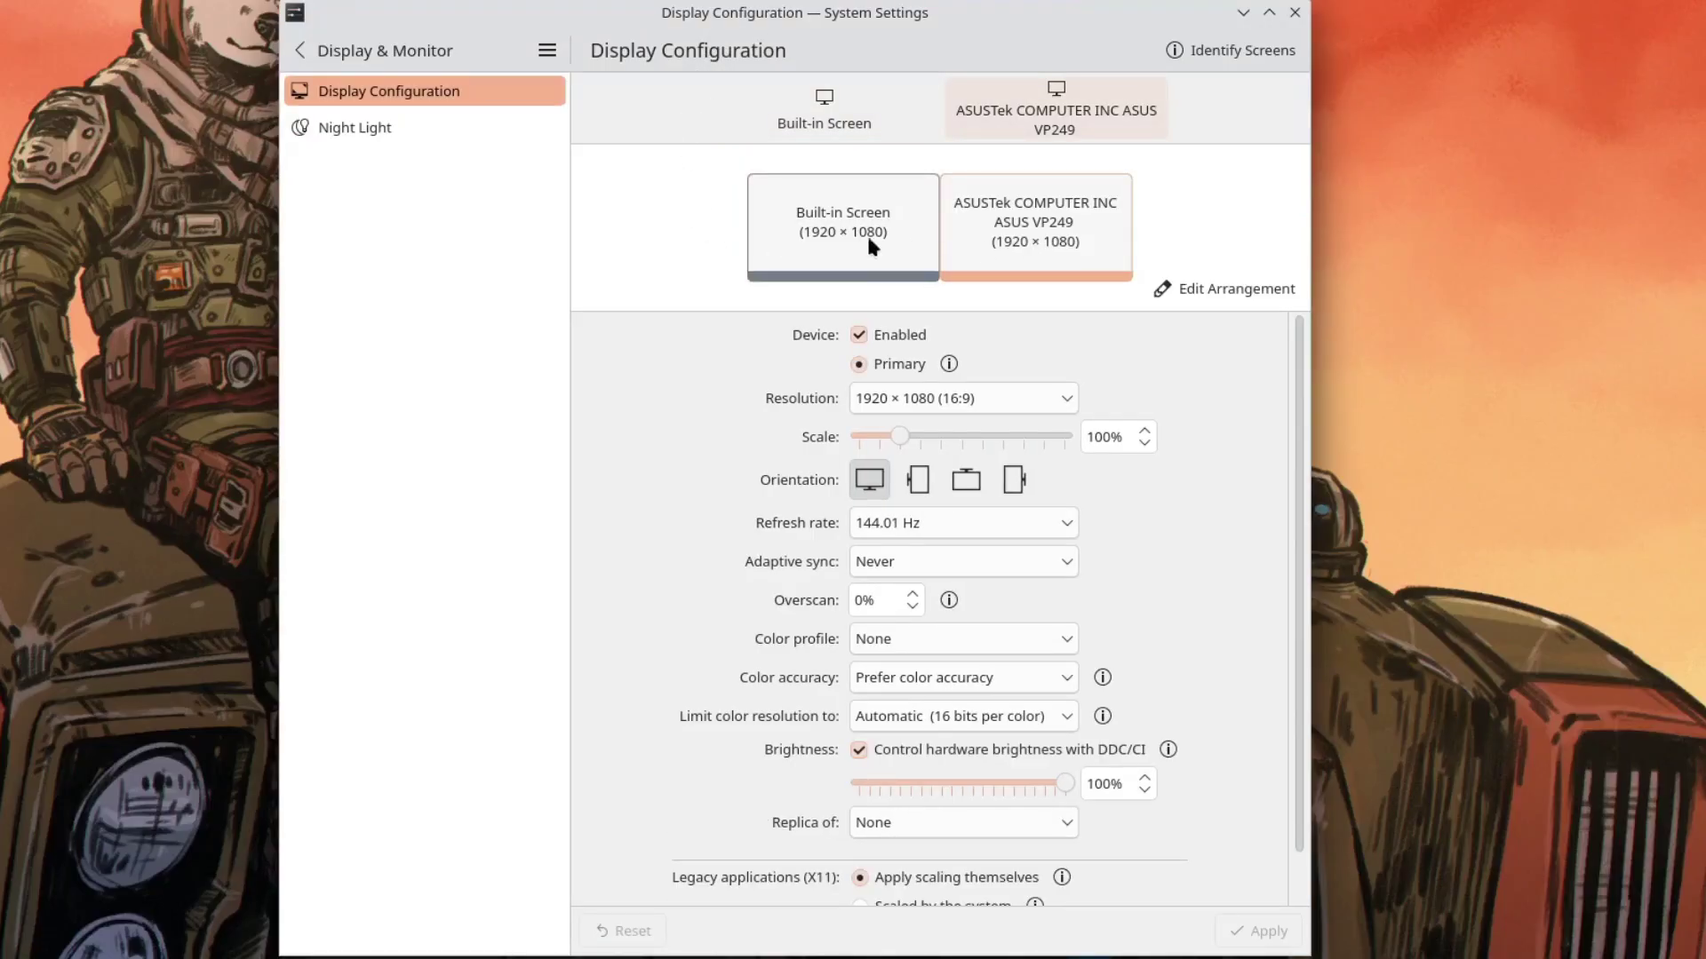
left_click(833, 237)
left_click(1045, 231)
left_click(850, 206)
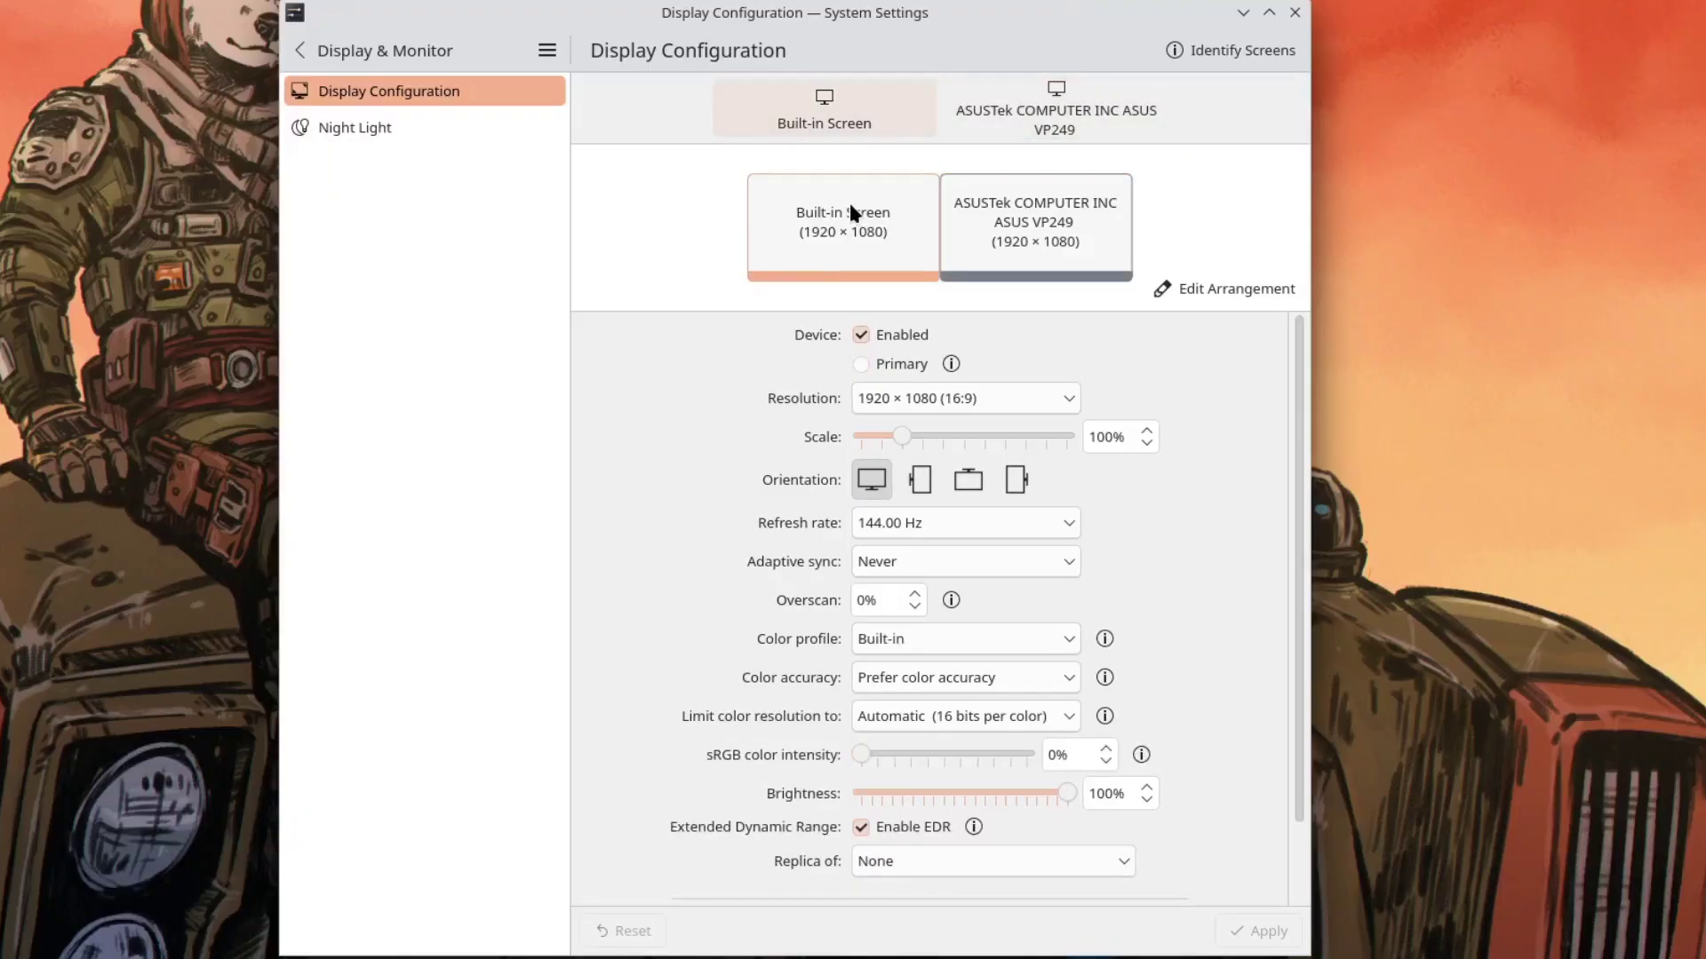
scroll(643, 577, "down", 2)
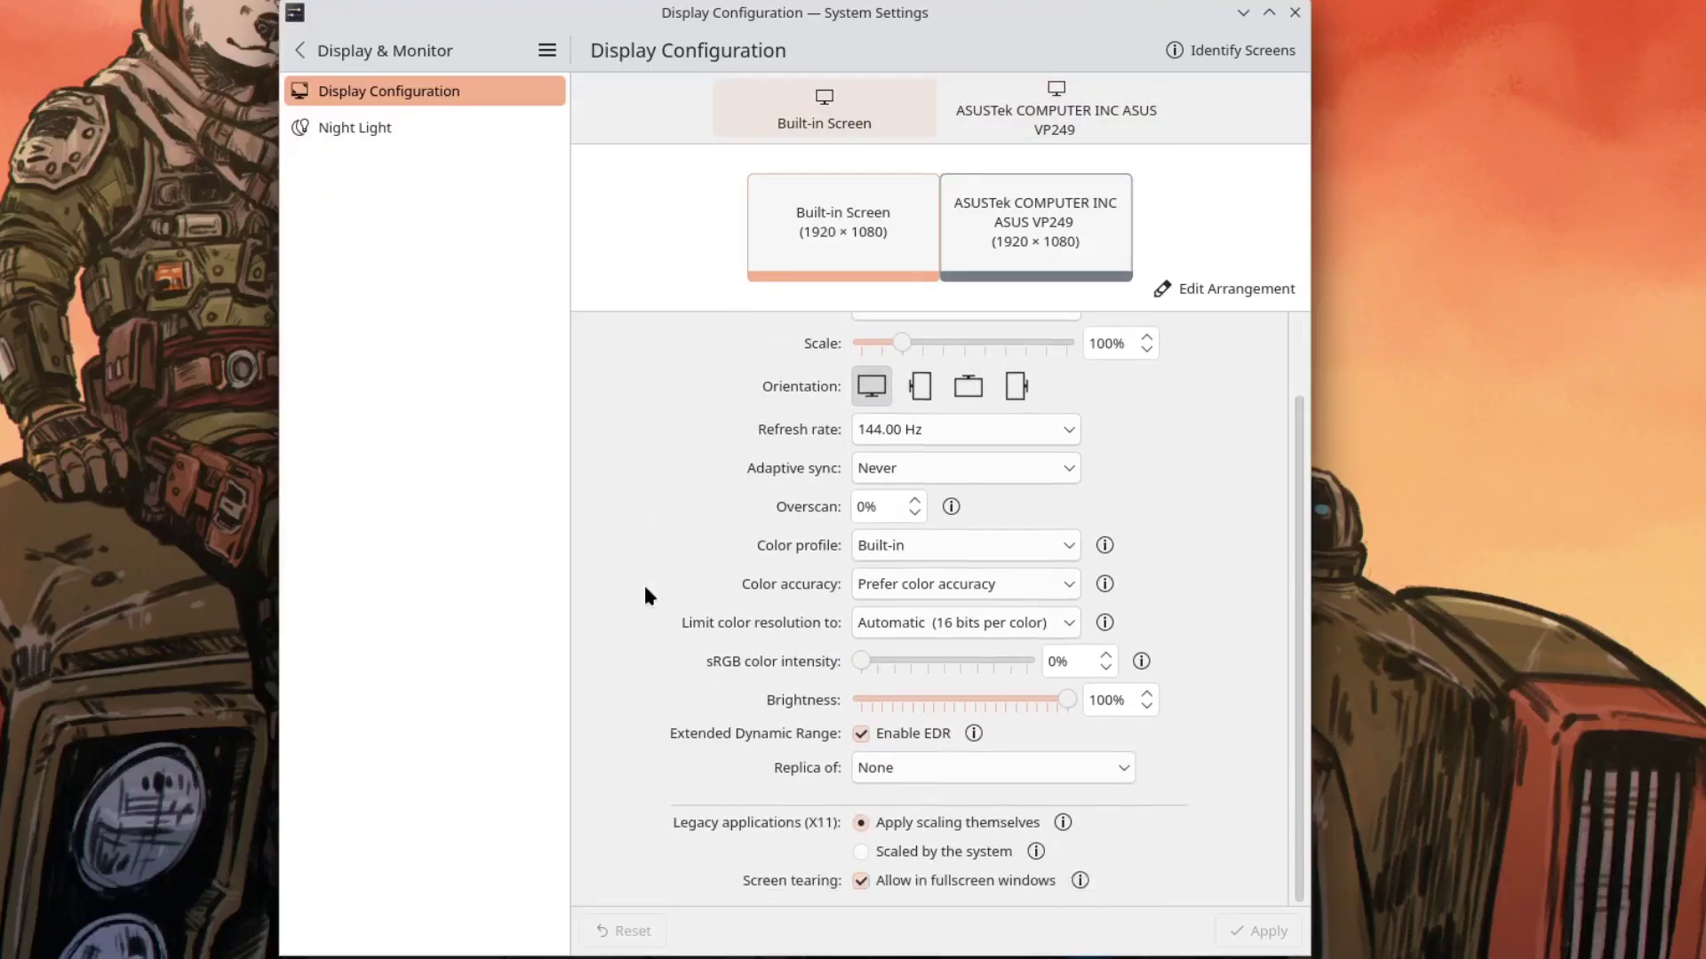
mouse_move(972, 735)
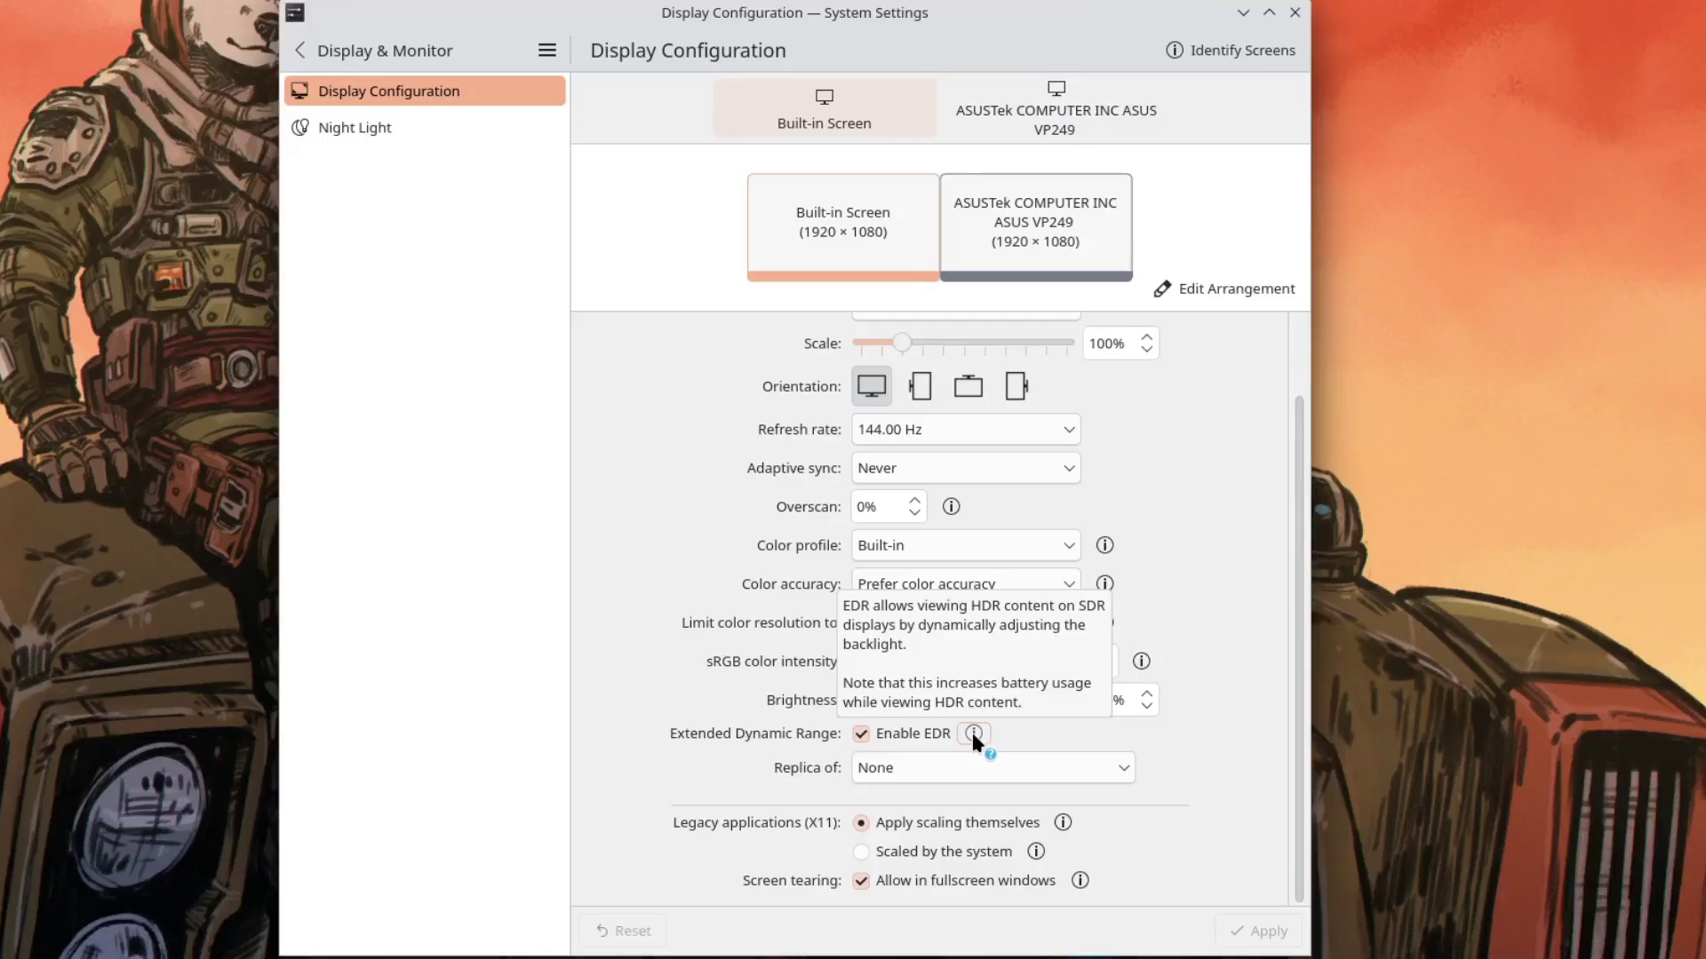
left_click(861, 735)
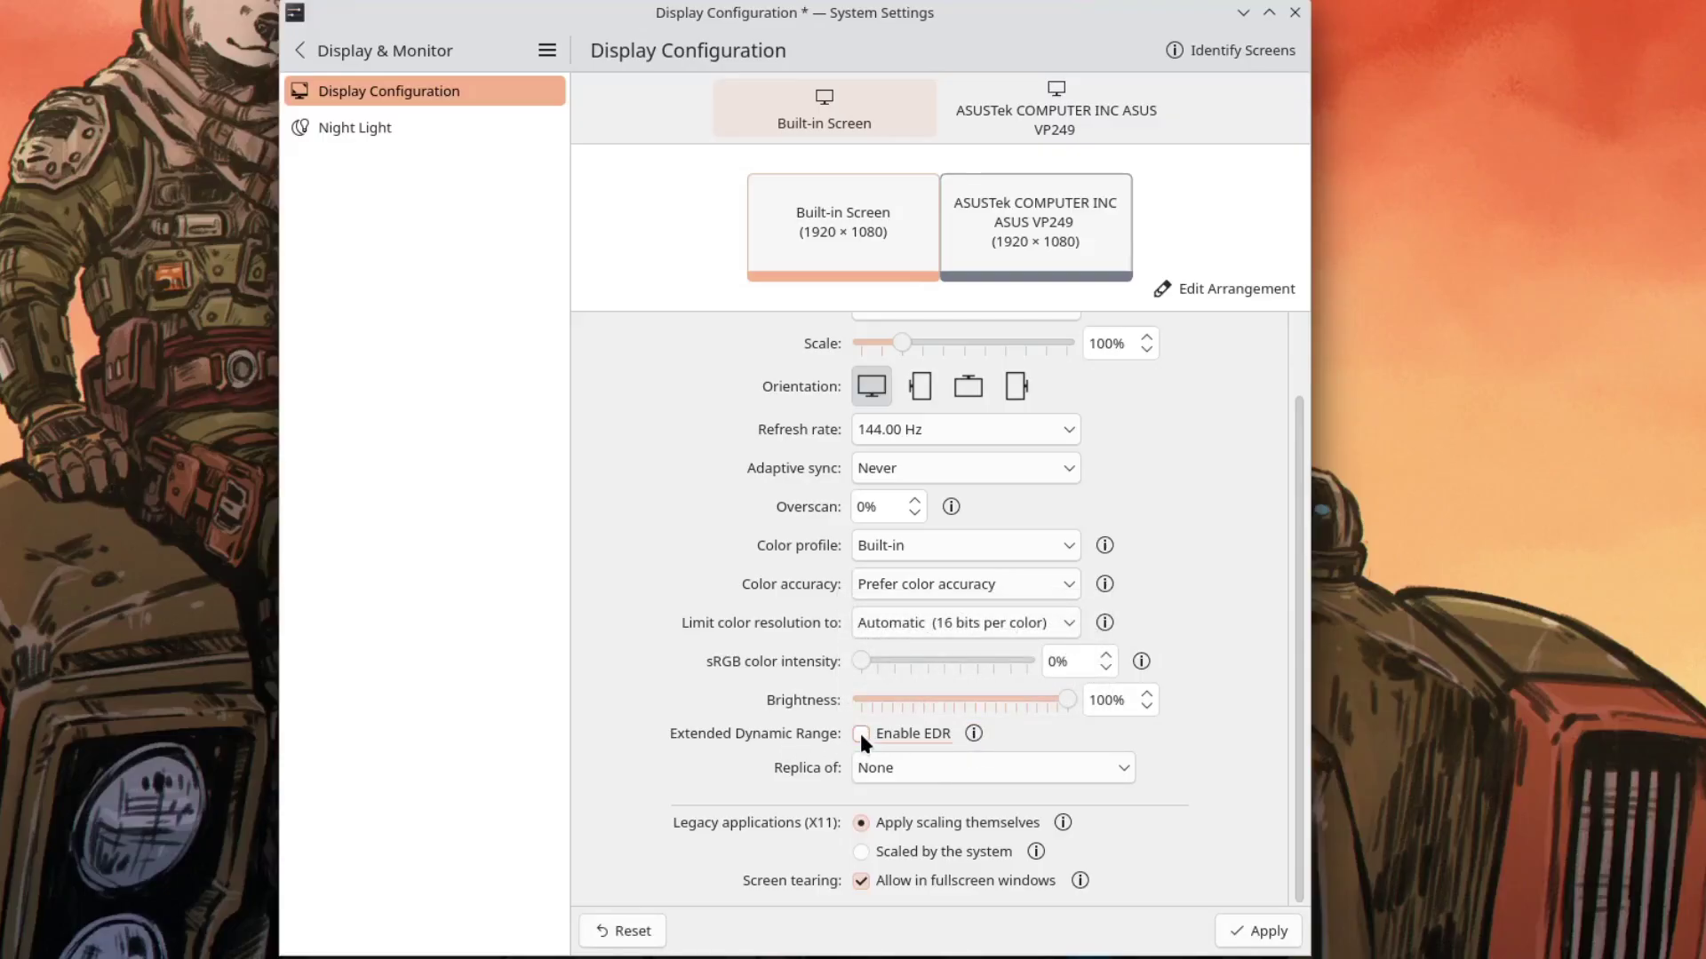
left_click(860, 734)
left_click(1045, 233)
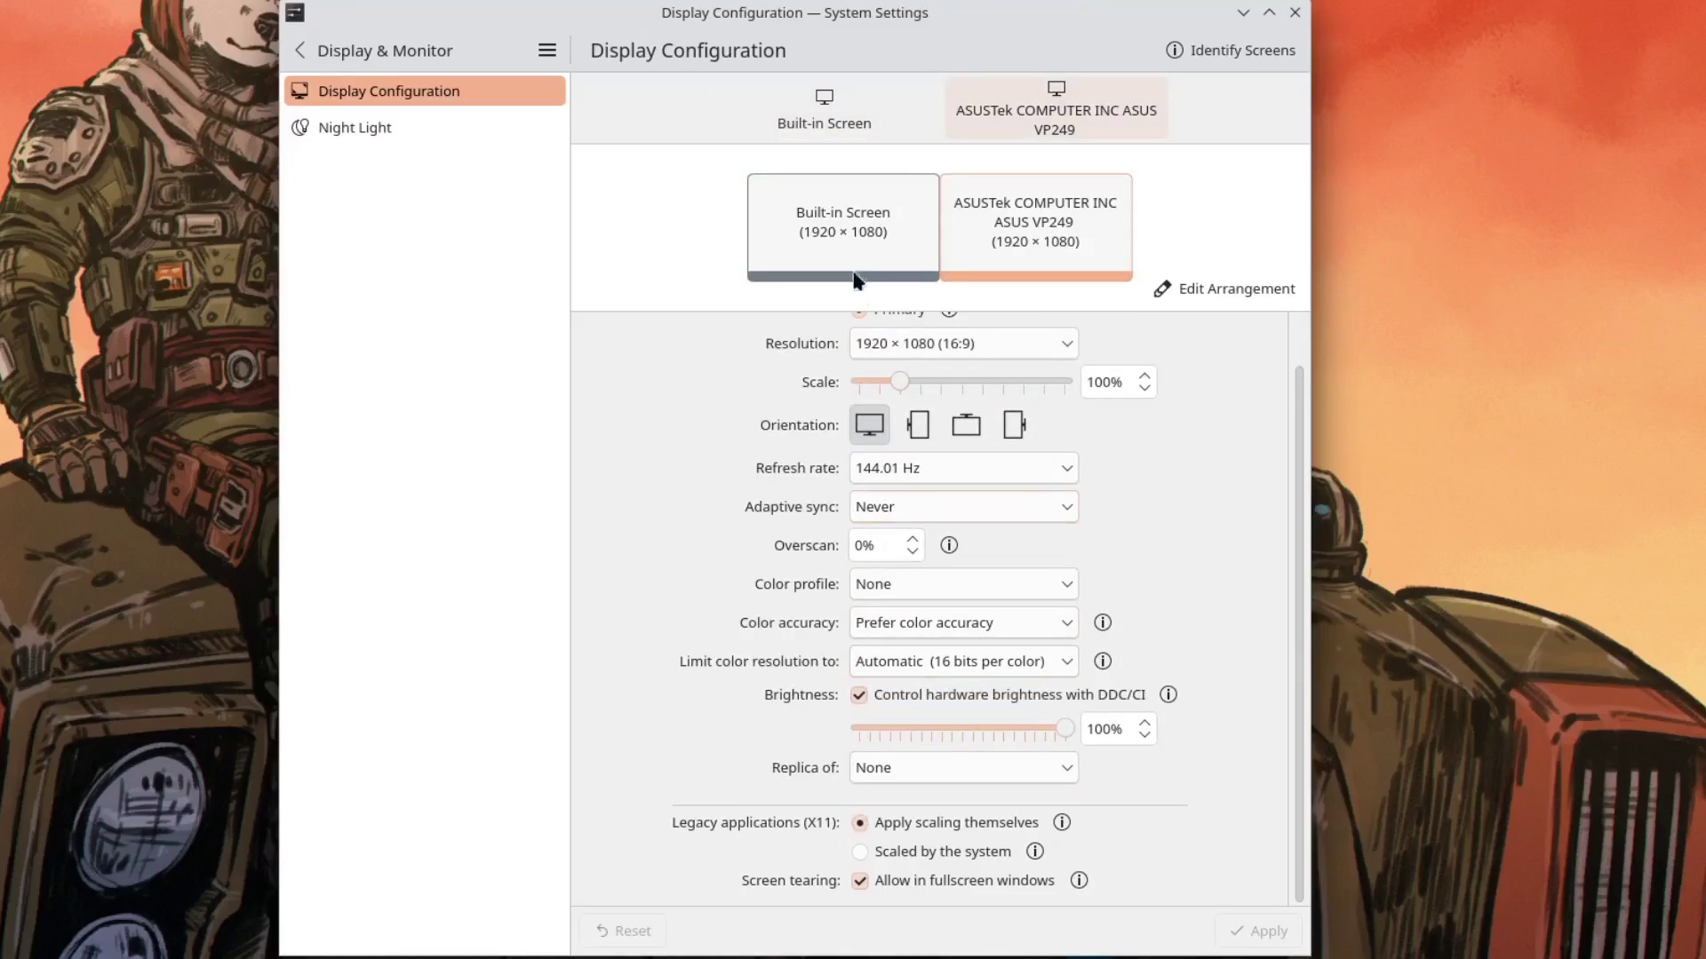
left_click(858, 215)
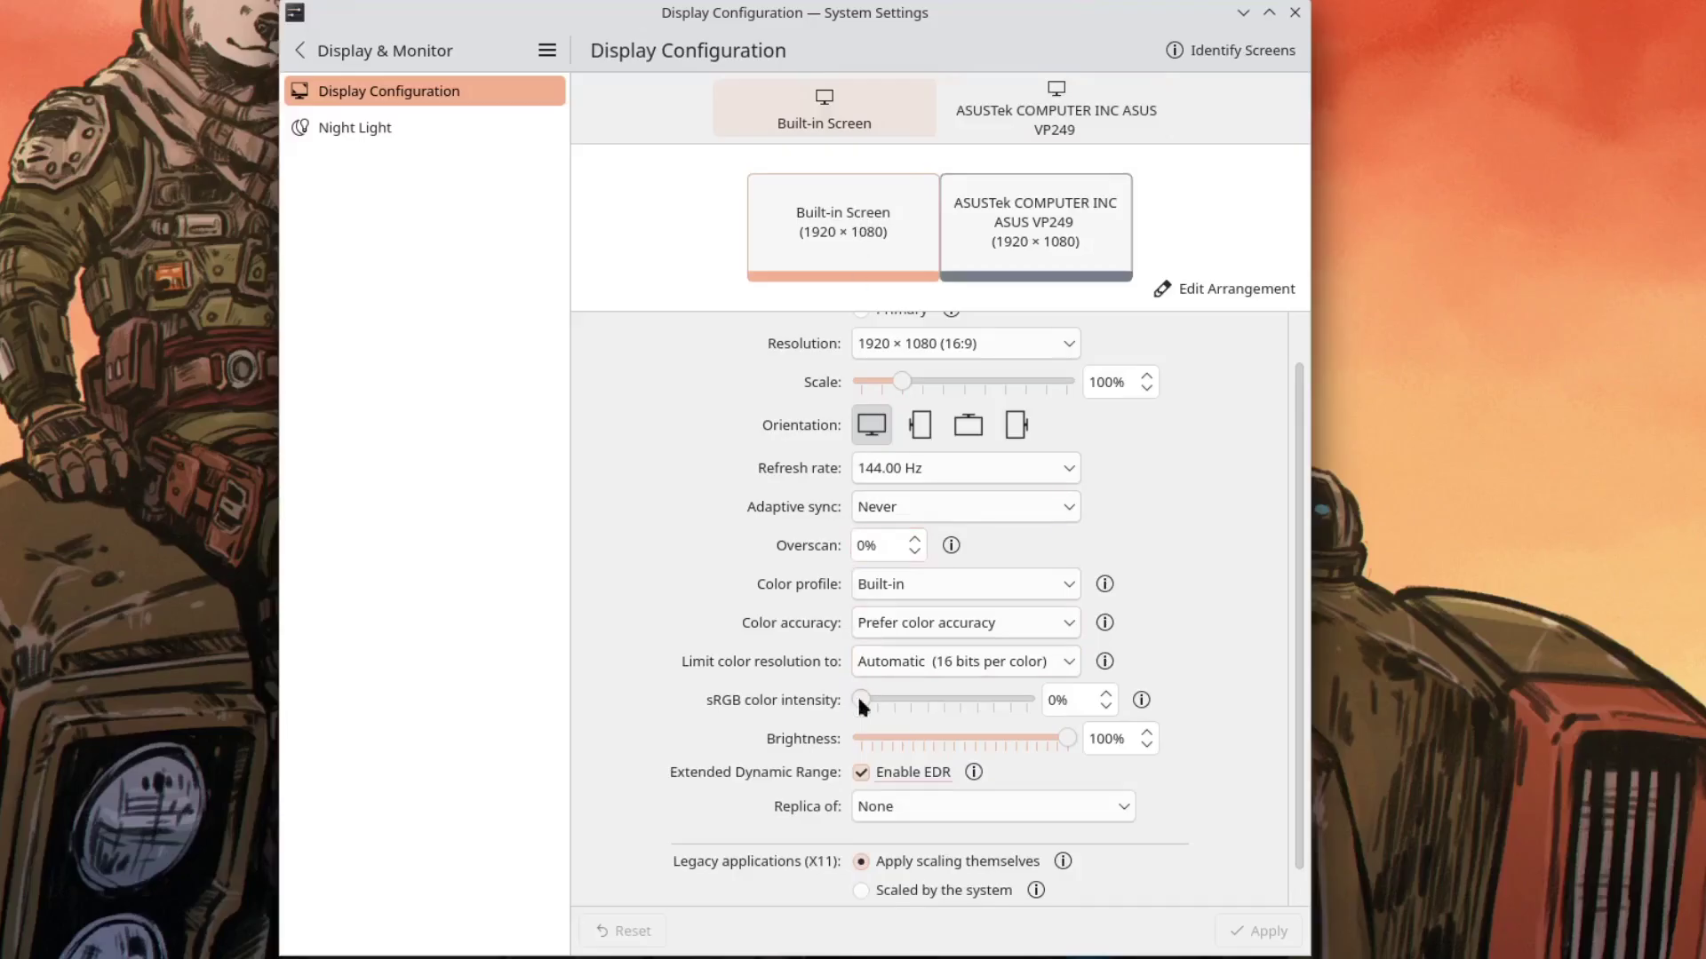
left_click(856, 771)
left_click(859, 773)
Step: Review the colour accuracy and resolution limit options unchanged, and raise sRGB intensity to 90%
left_click(911, 622)
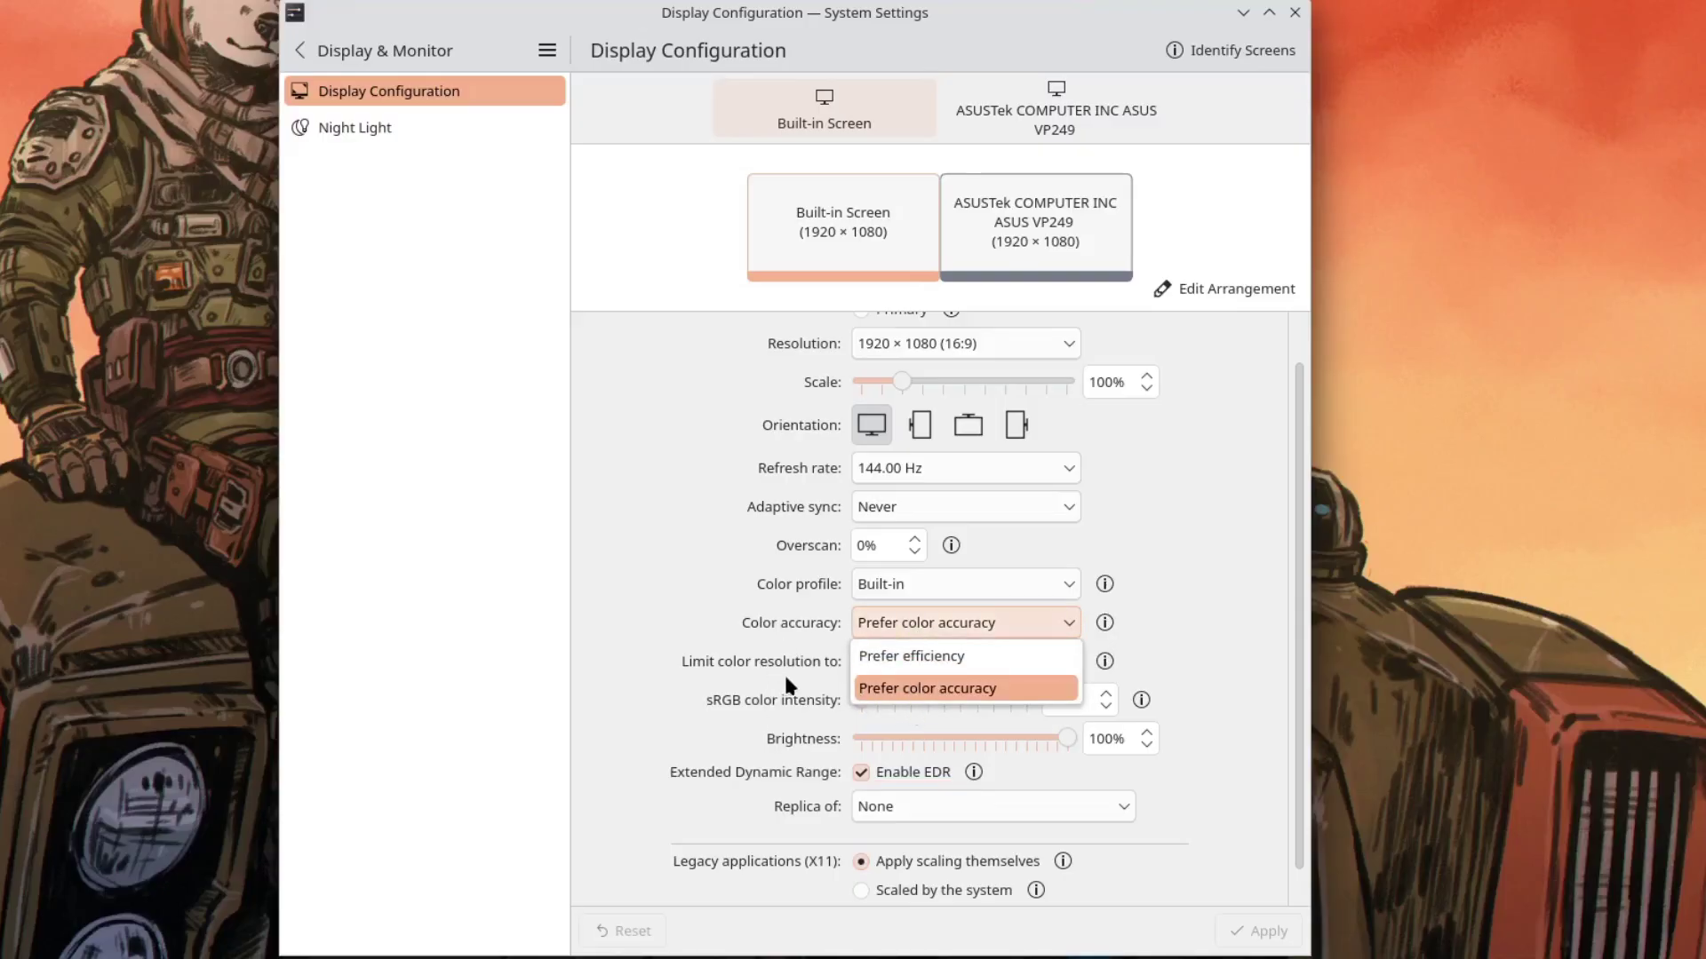
left_click(785, 676)
left_click(899, 662)
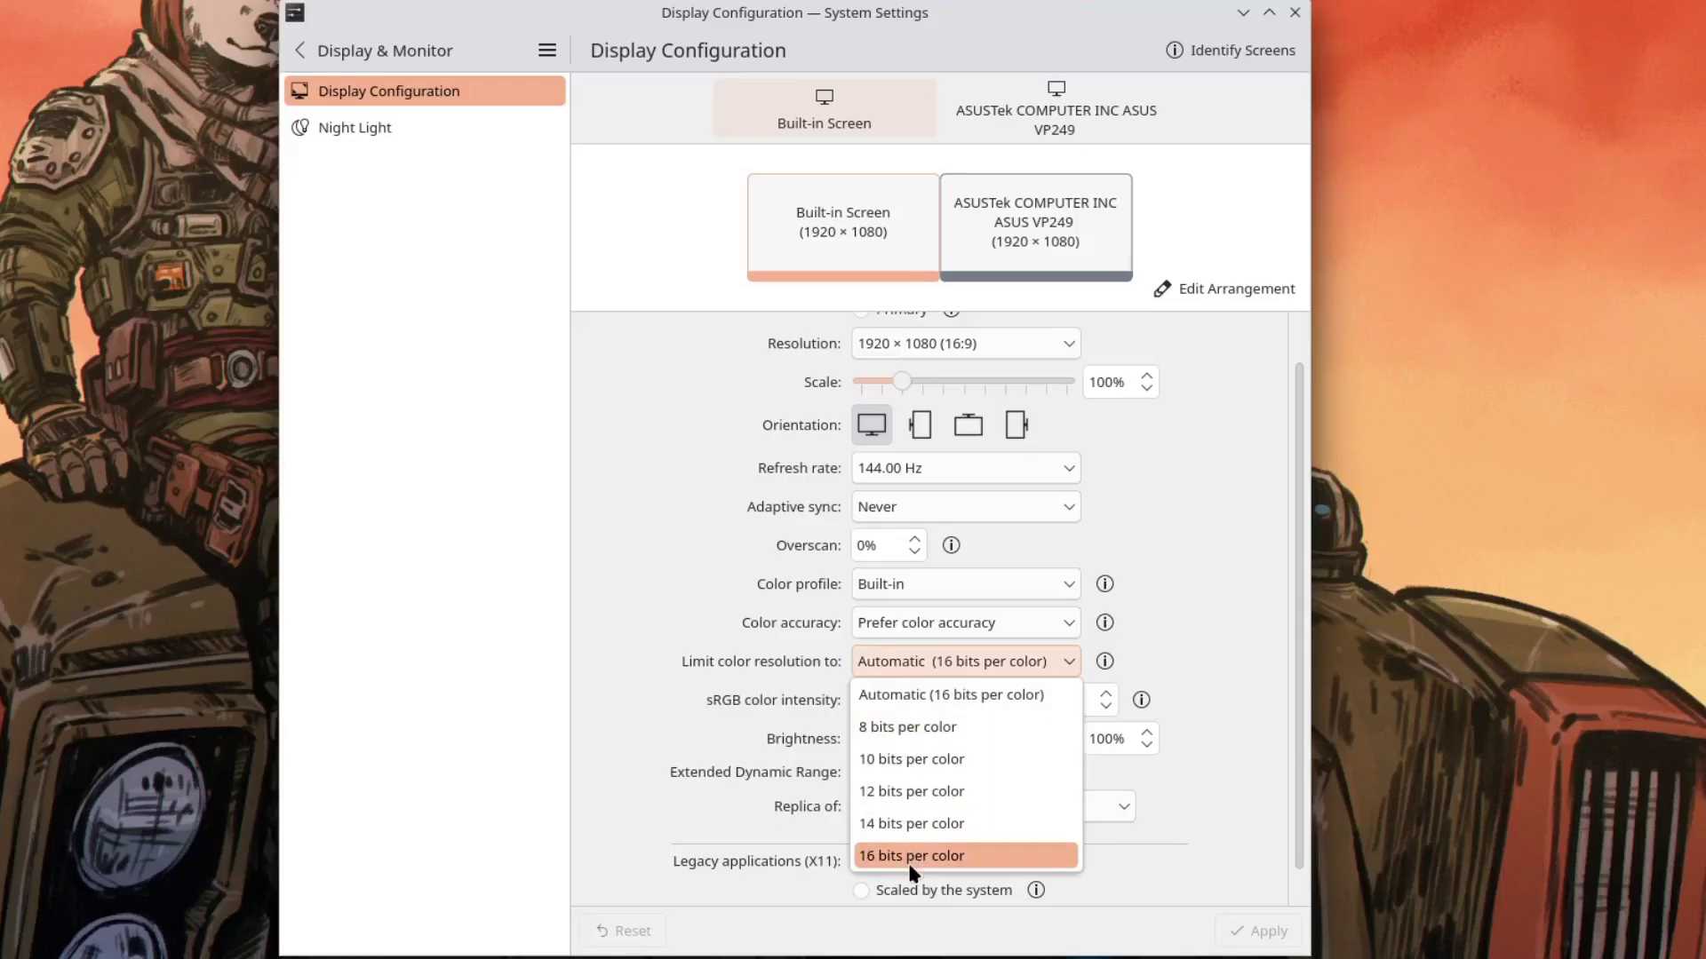
left_click(663, 693)
mouse_move(856, 691)
left_mouse_down()
mouse_move(1027, 701)
mouse_move(857, 702)
left_mouse_up()
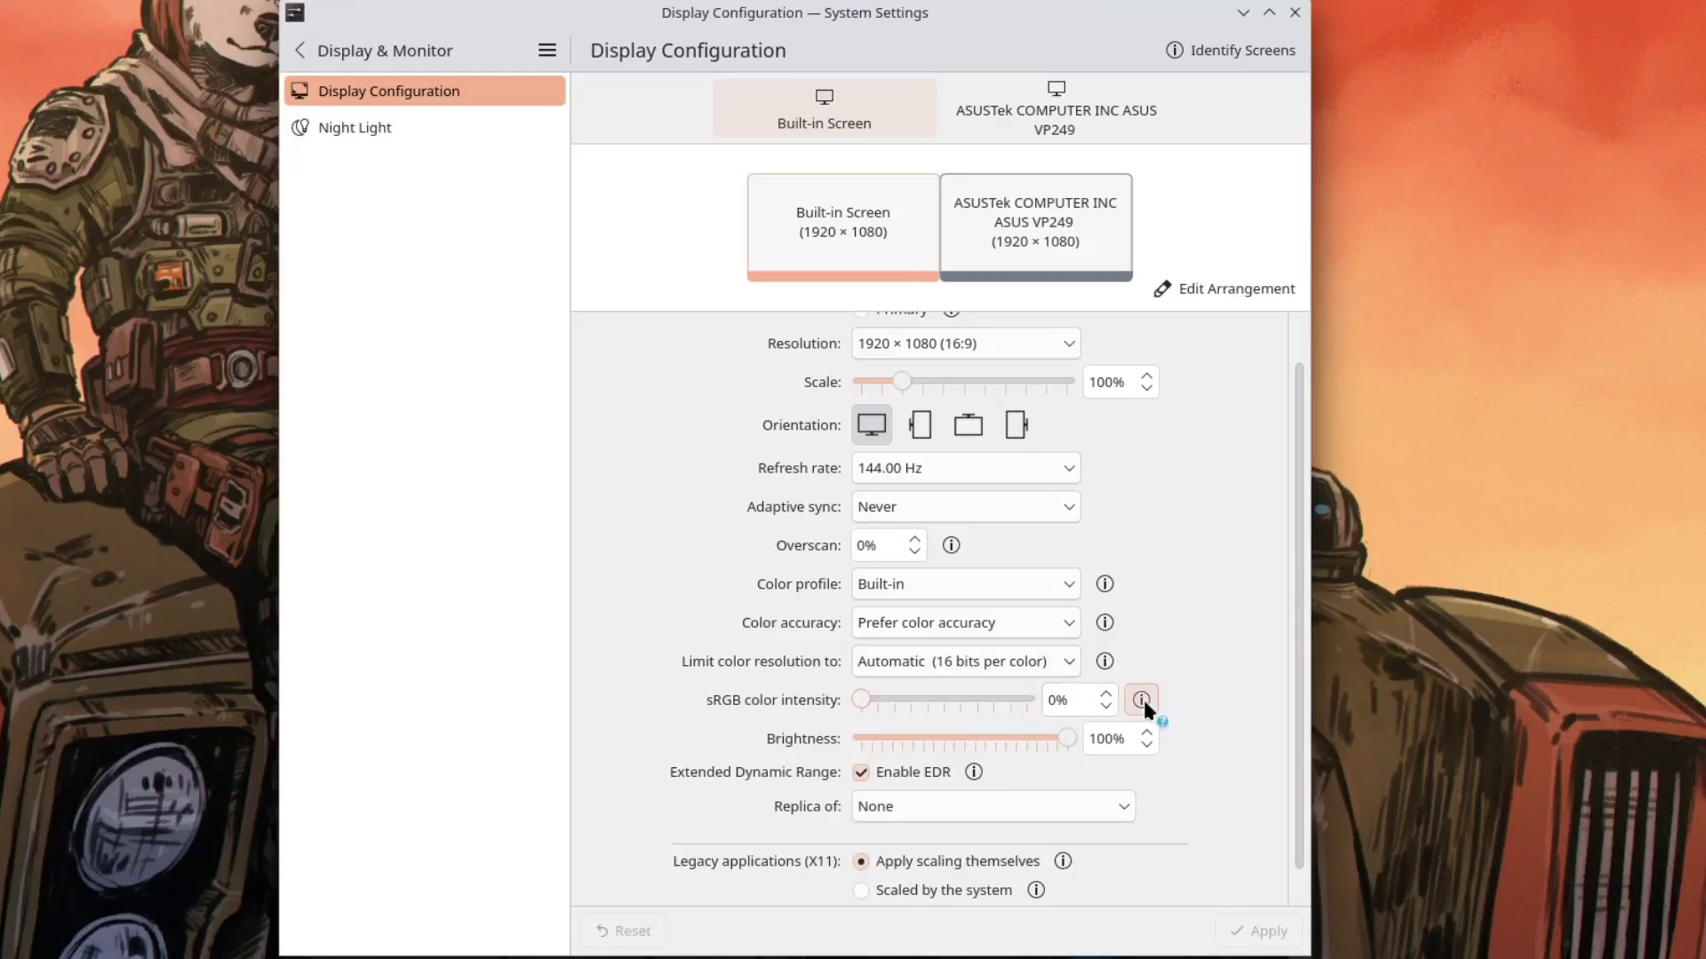
Step: Set the ASUS VP249 colour profile to Built-in, apply, and keep the new configuration
left_click(1013, 578)
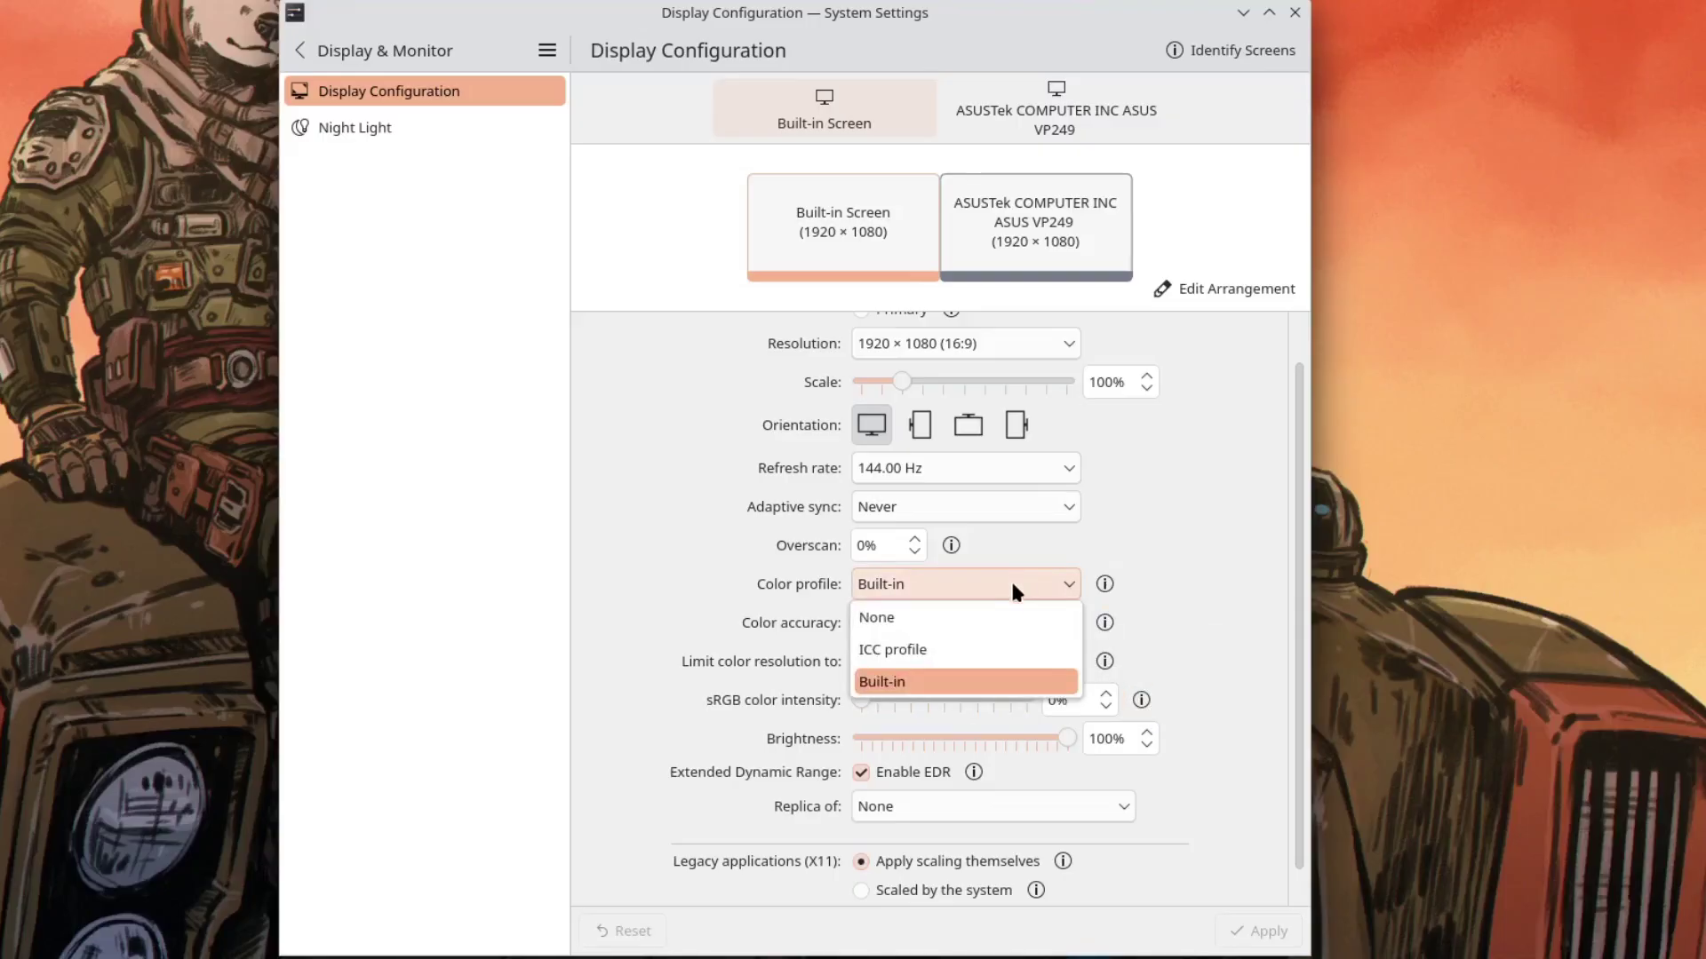
left_click(1045, 221)
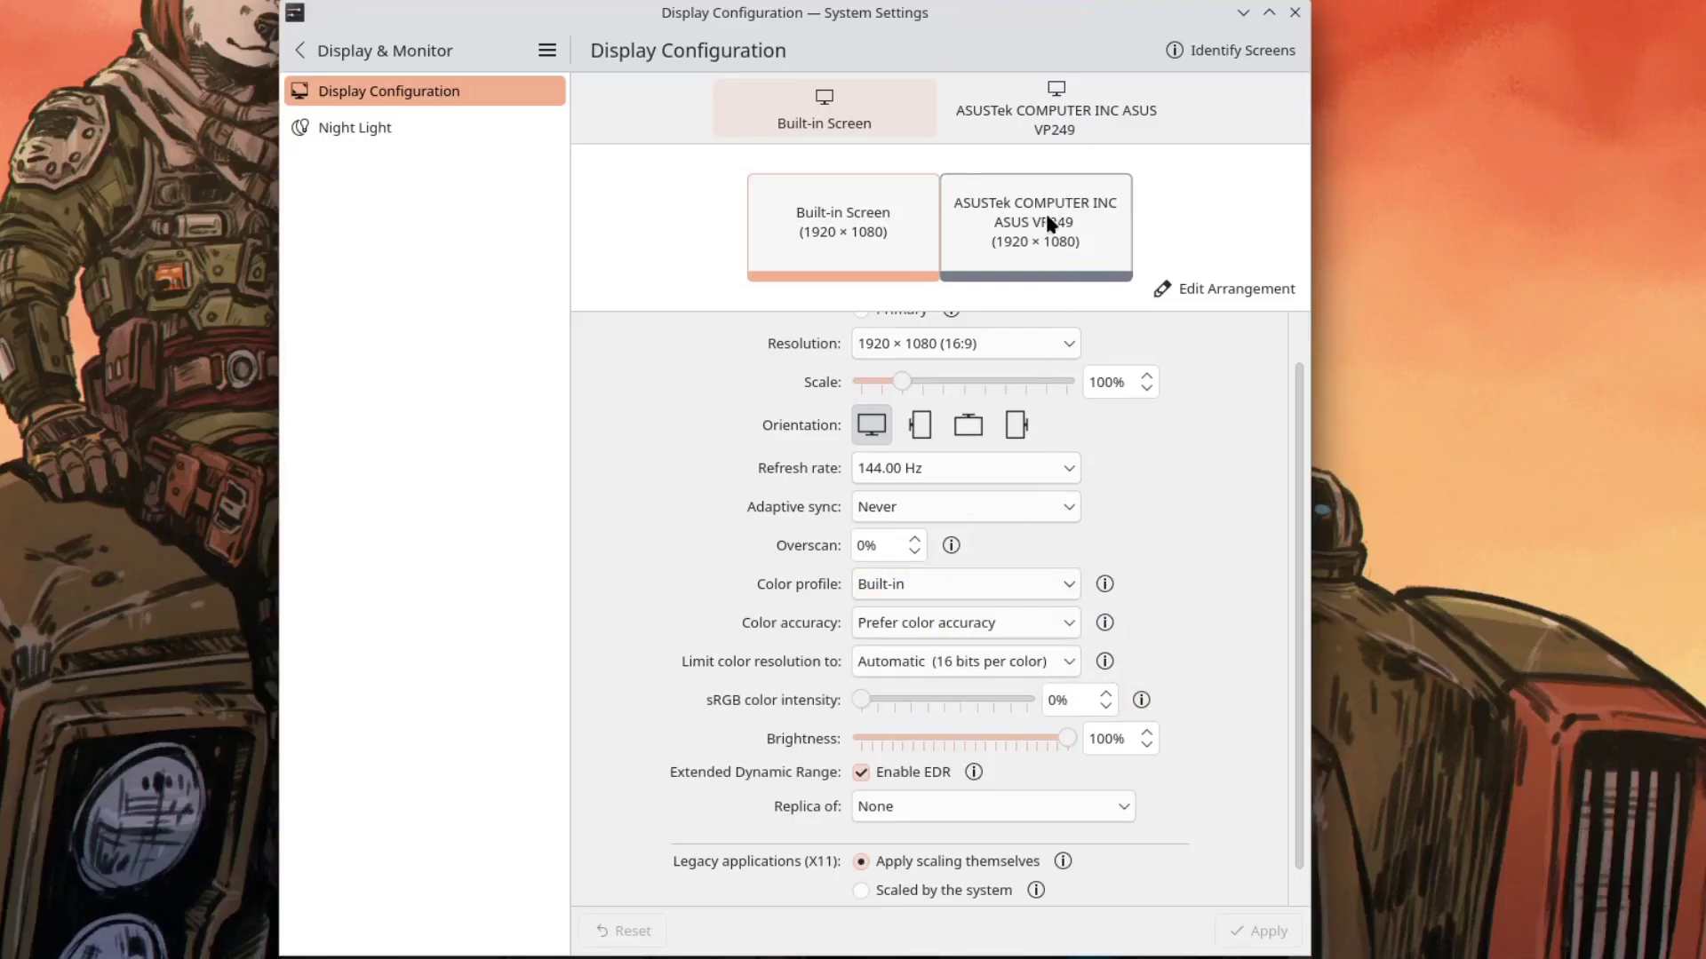
left_click(1045, 222)
left_click(973, 582)
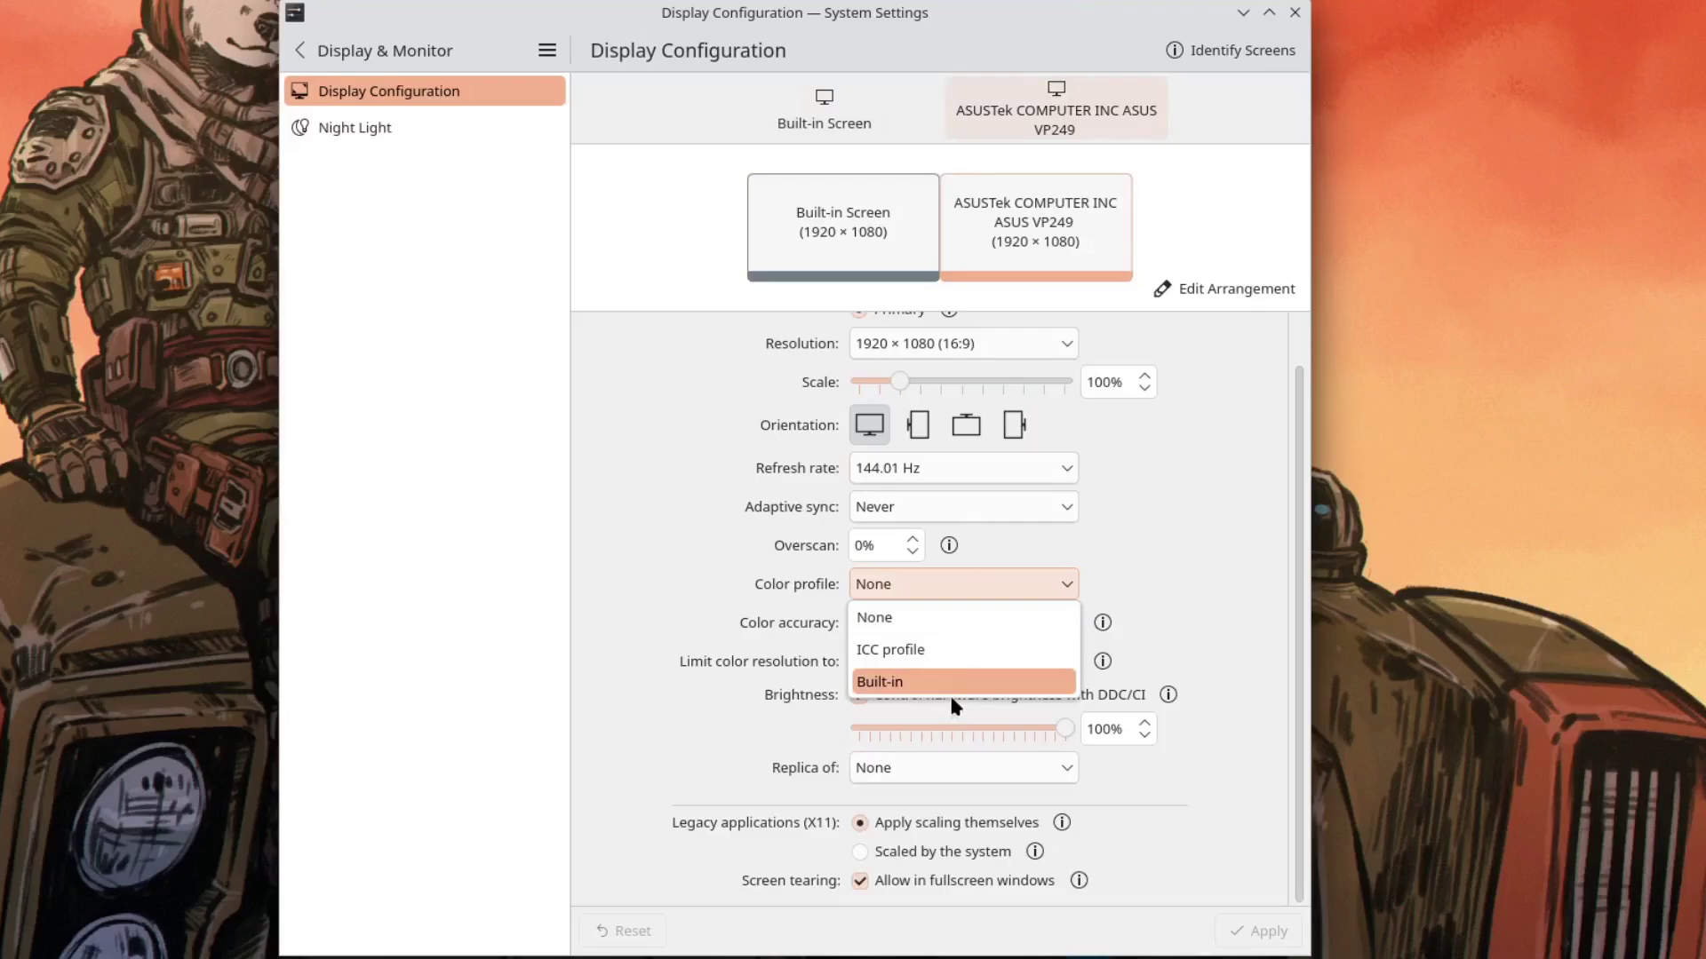
left_click(900, 682)
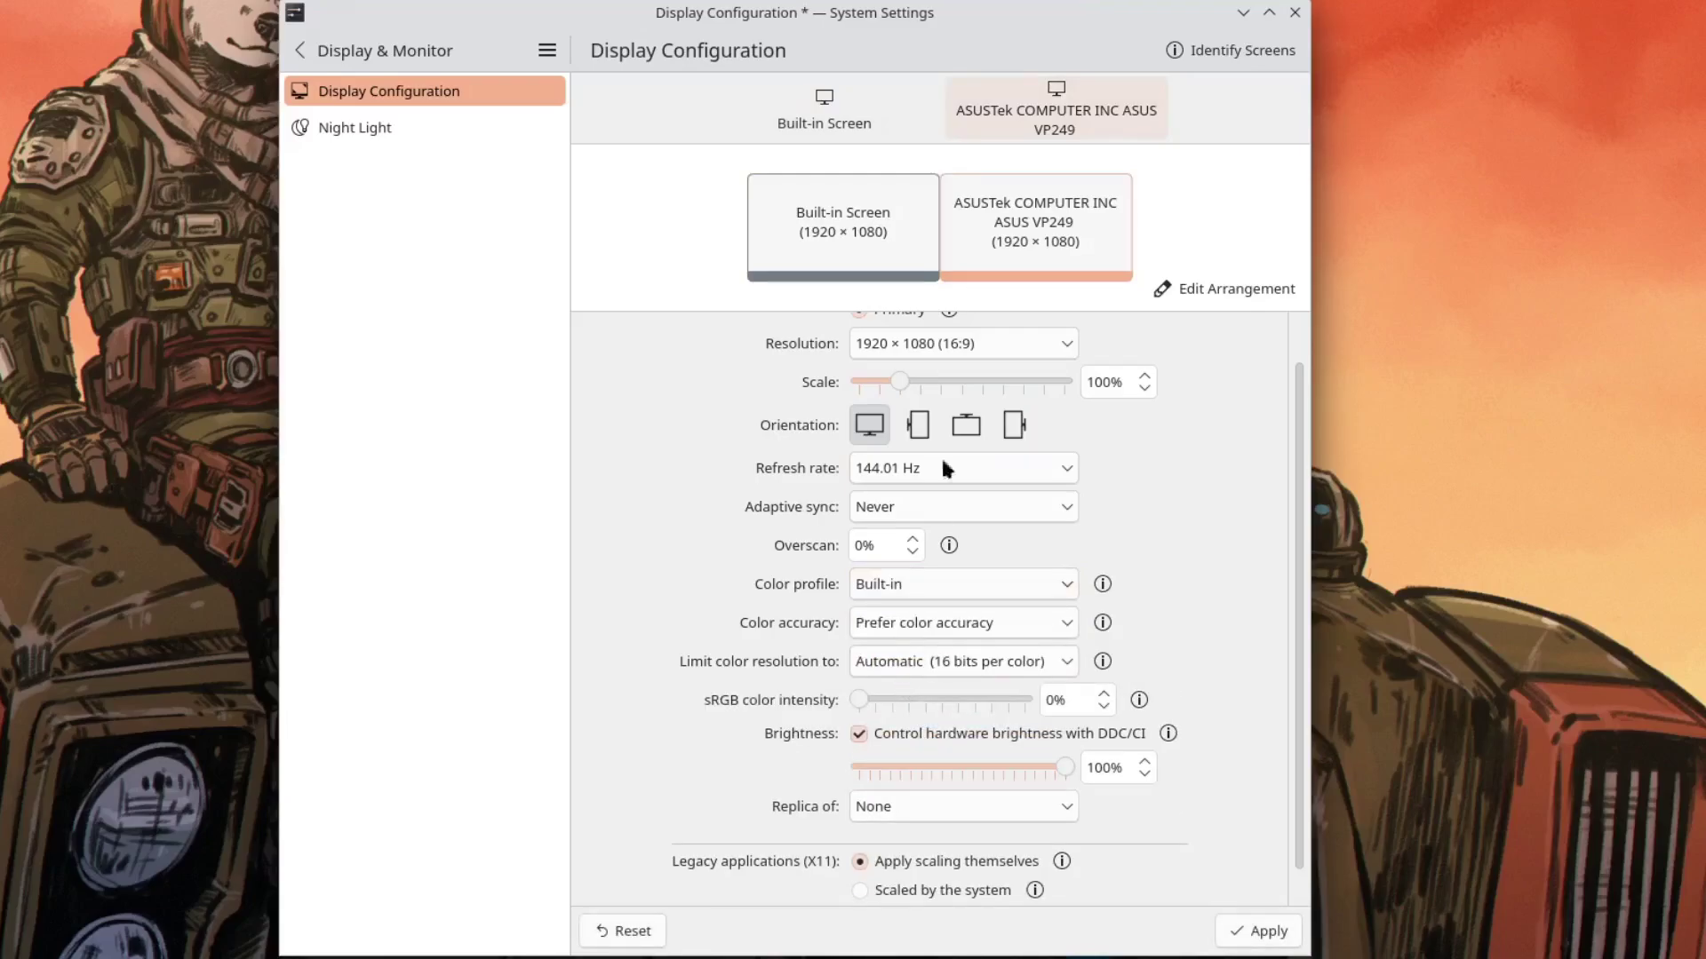
left_click(1262, 935)
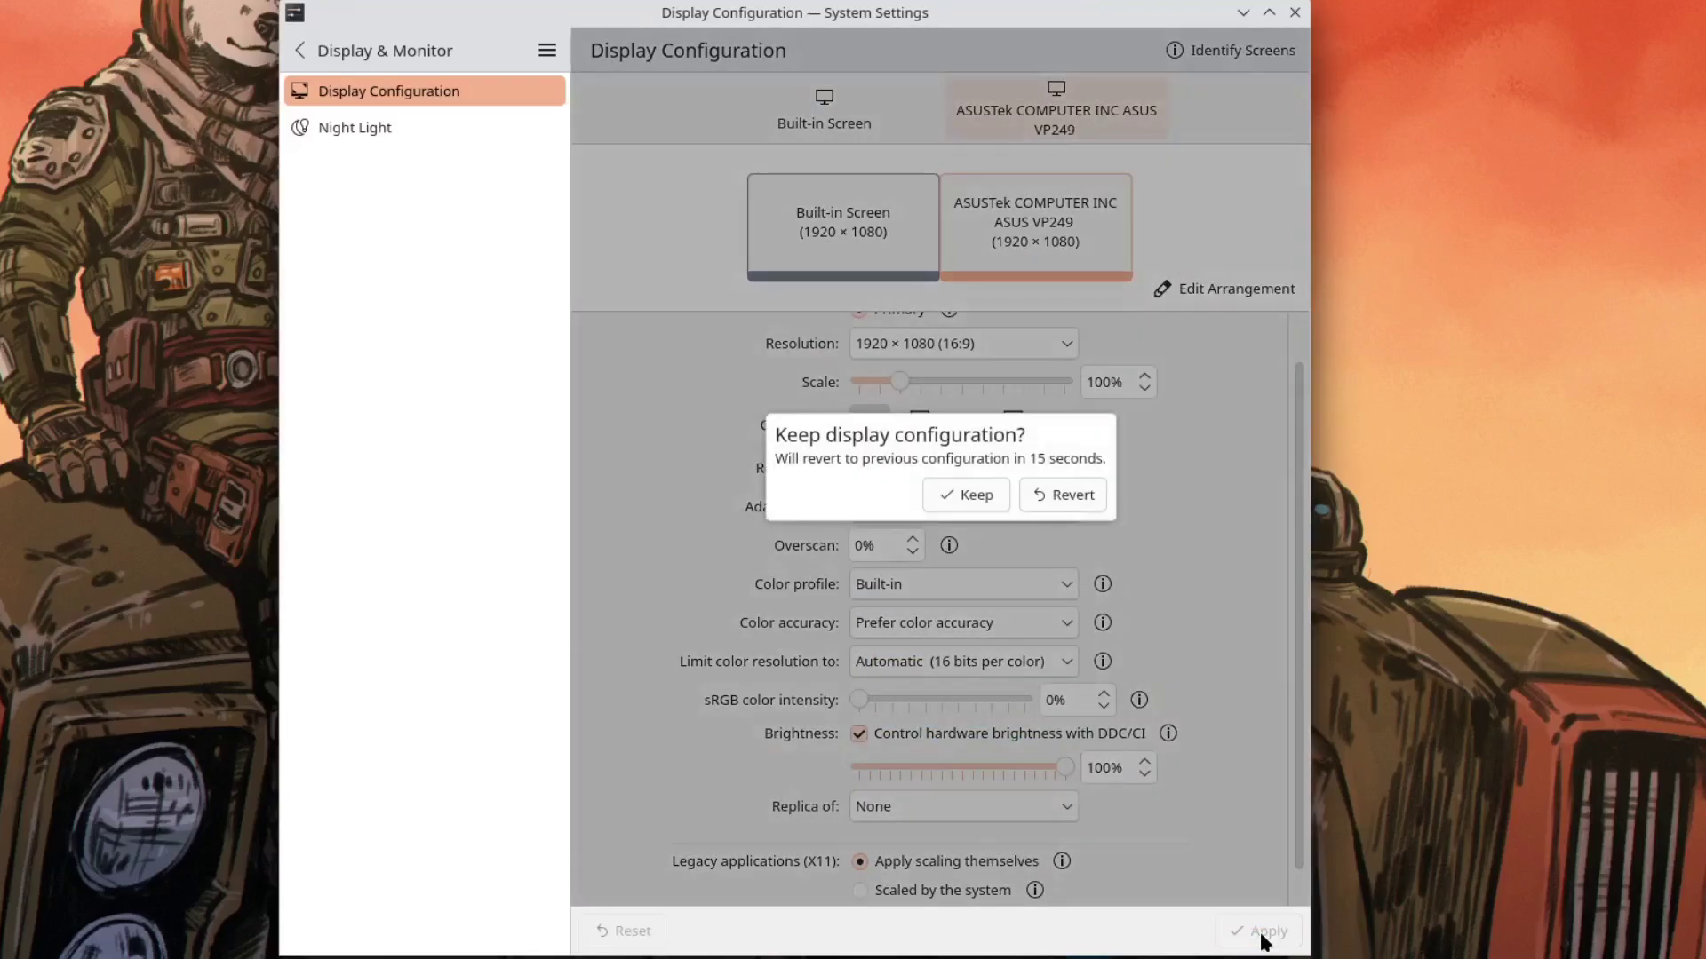
left_click(977, 496)
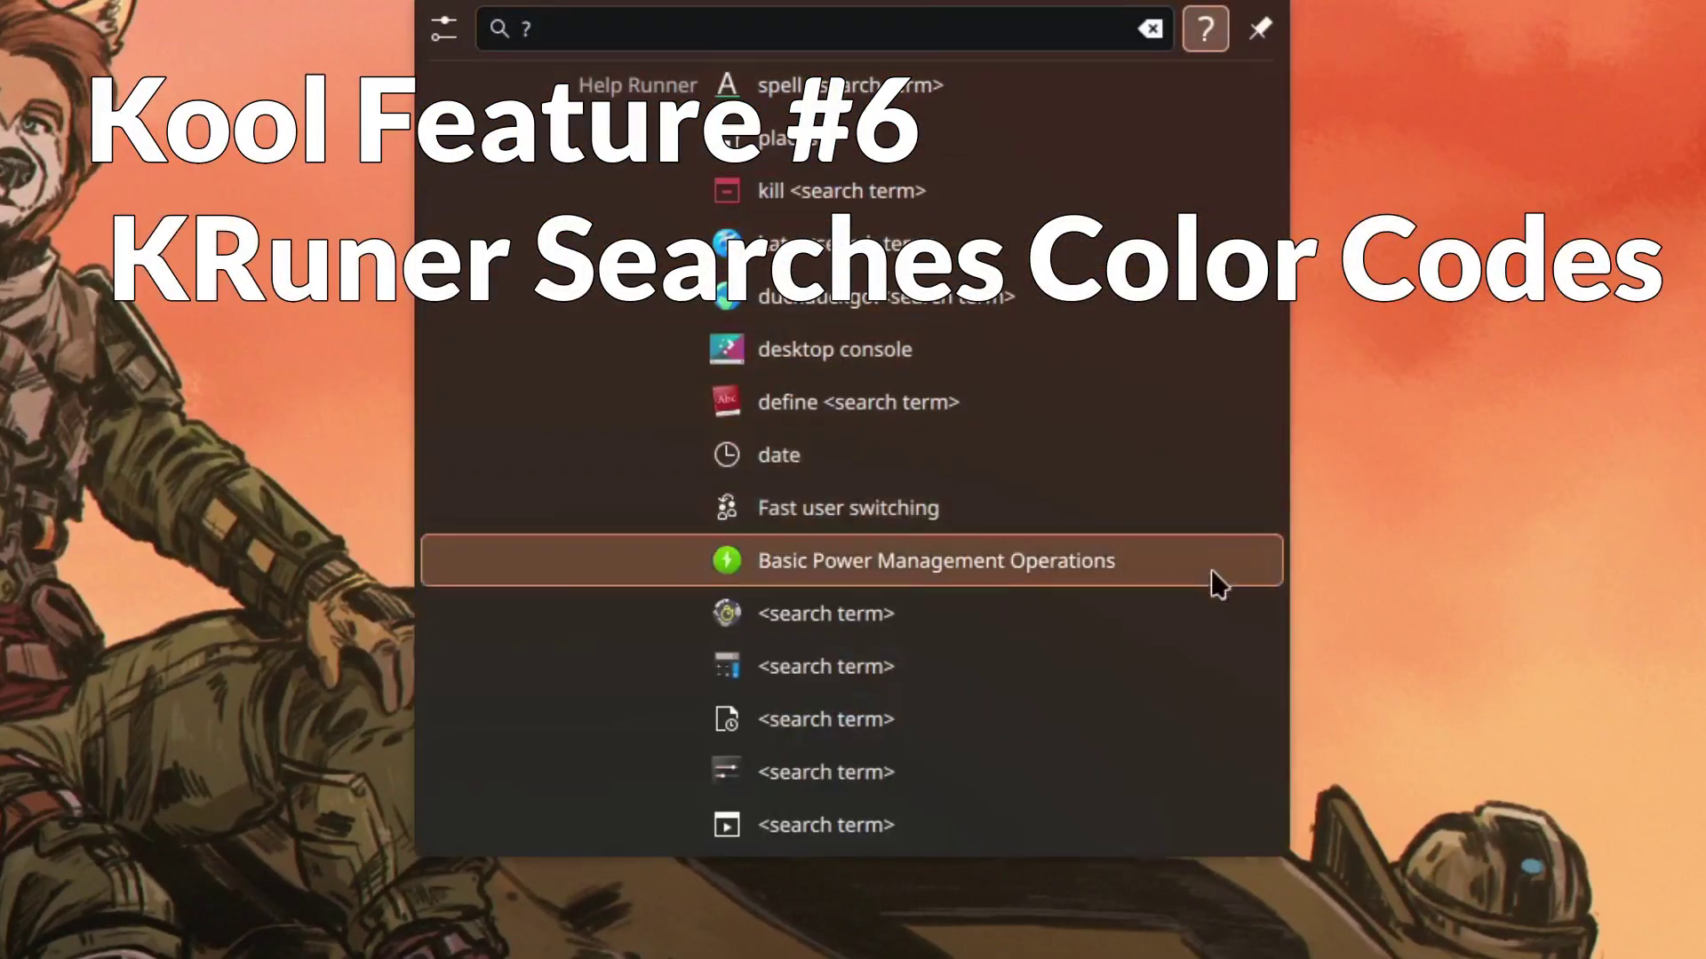
Step: Close the KRunner help list, then try searches for 'green' and 'egee' in KRunner and the launcher
left_click(1210, 30)
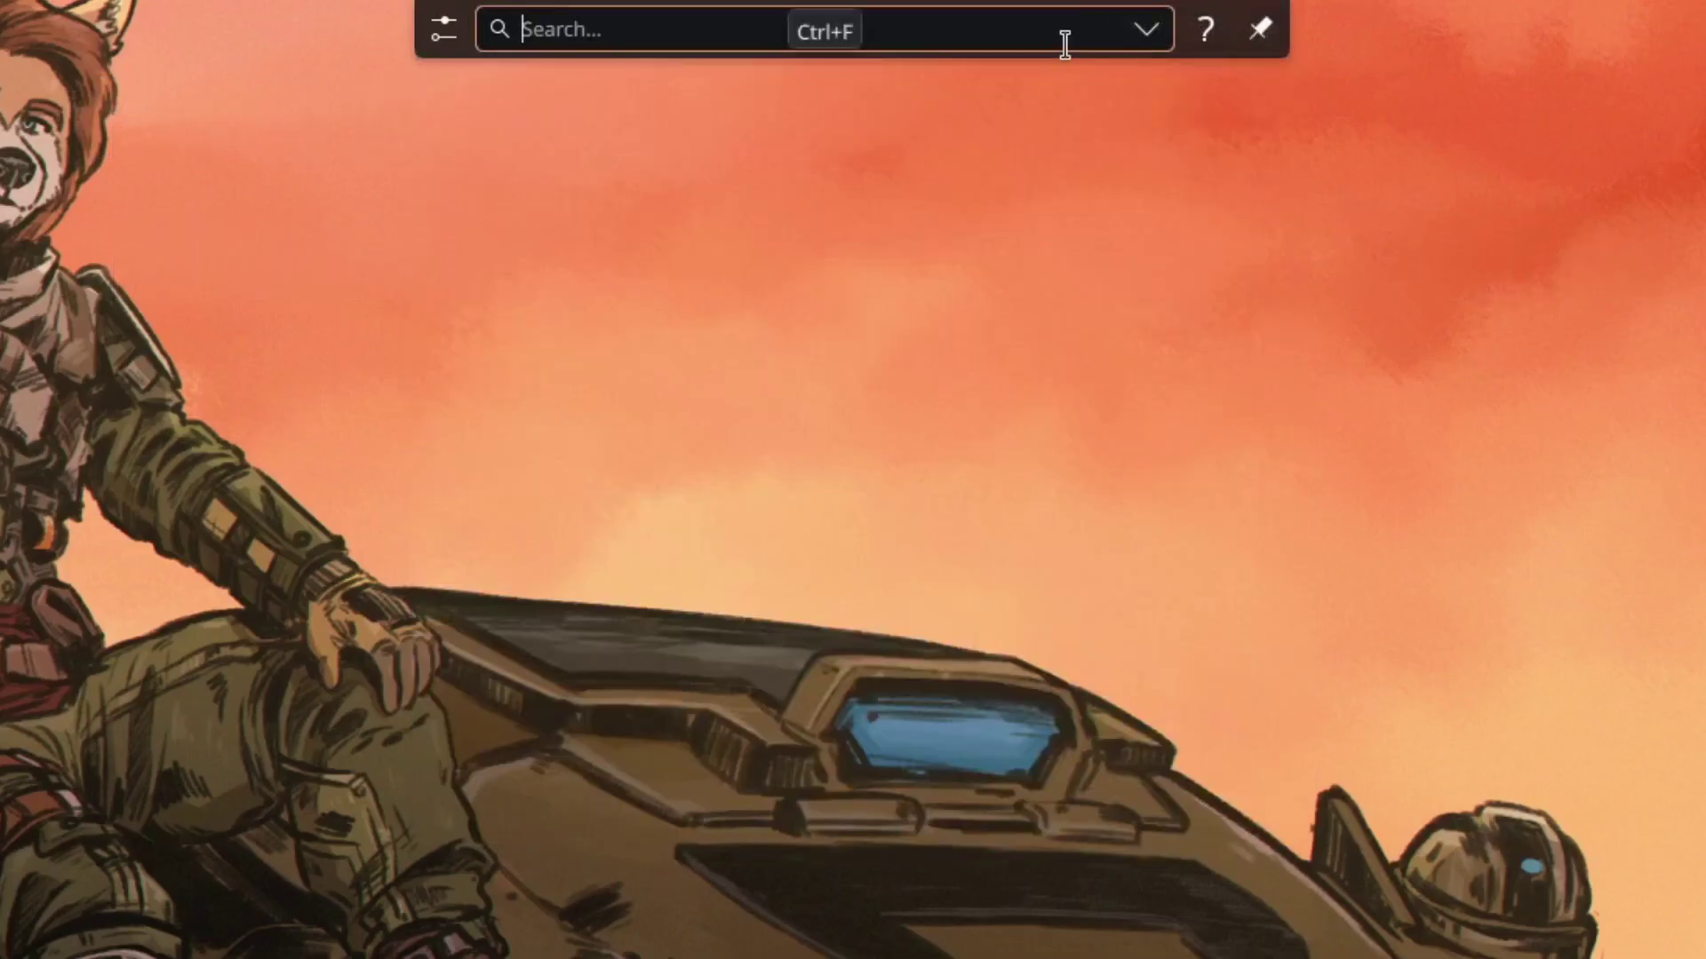
type("green")
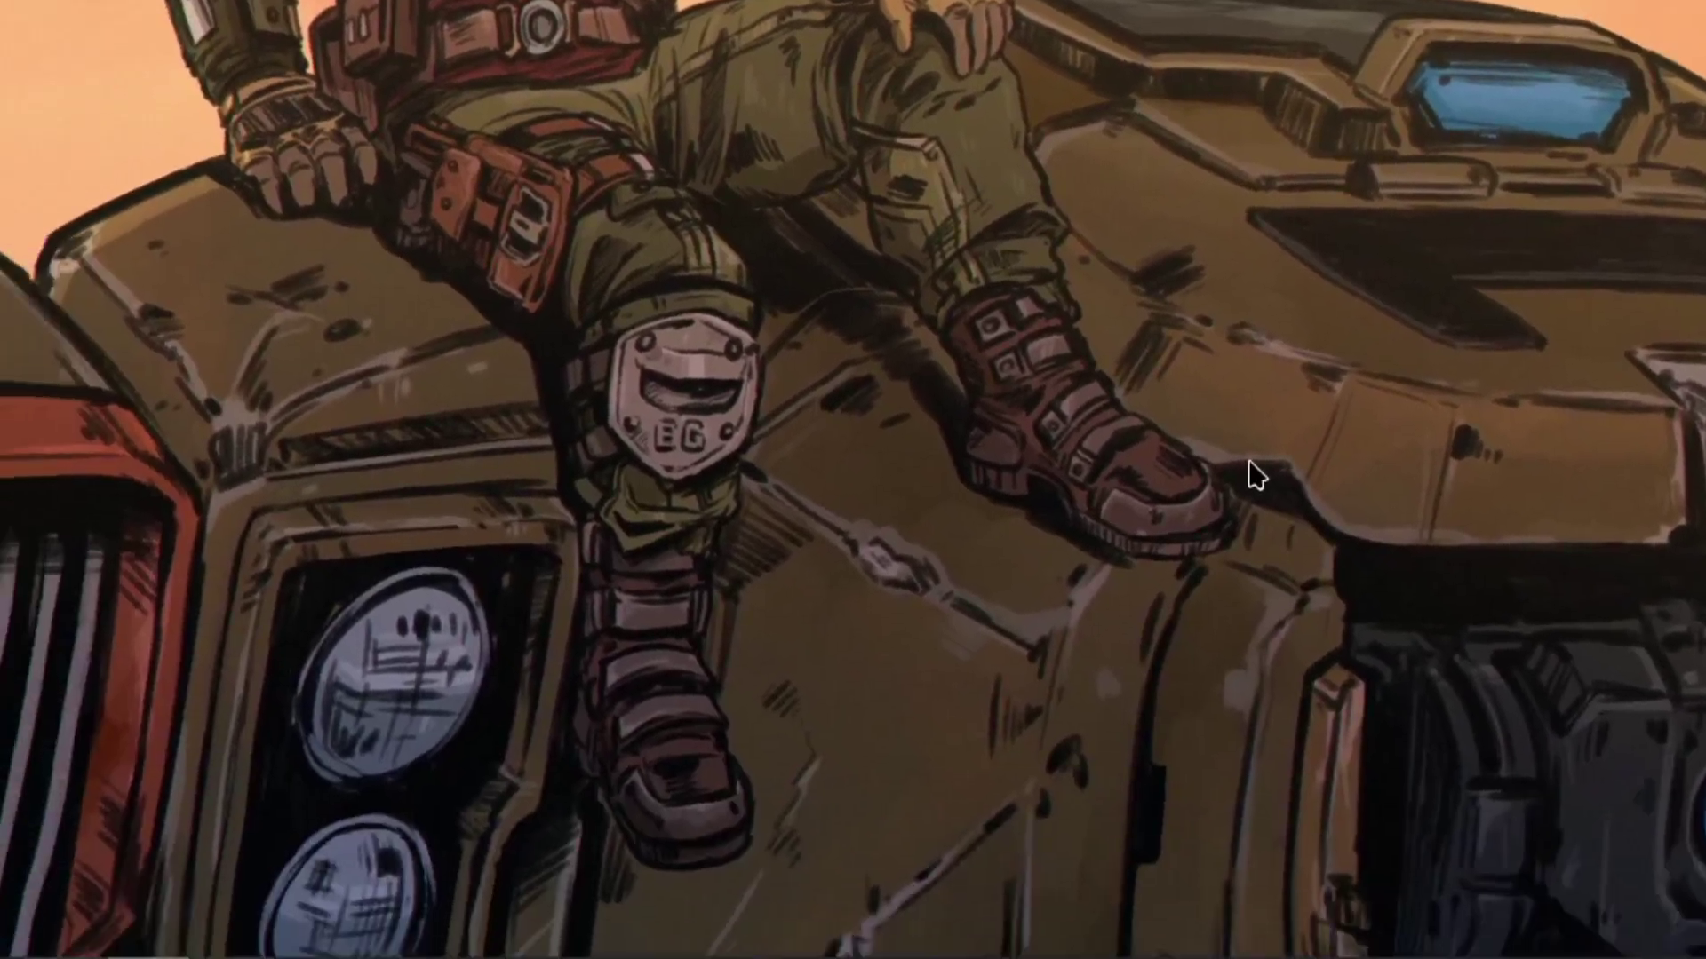
key("super")
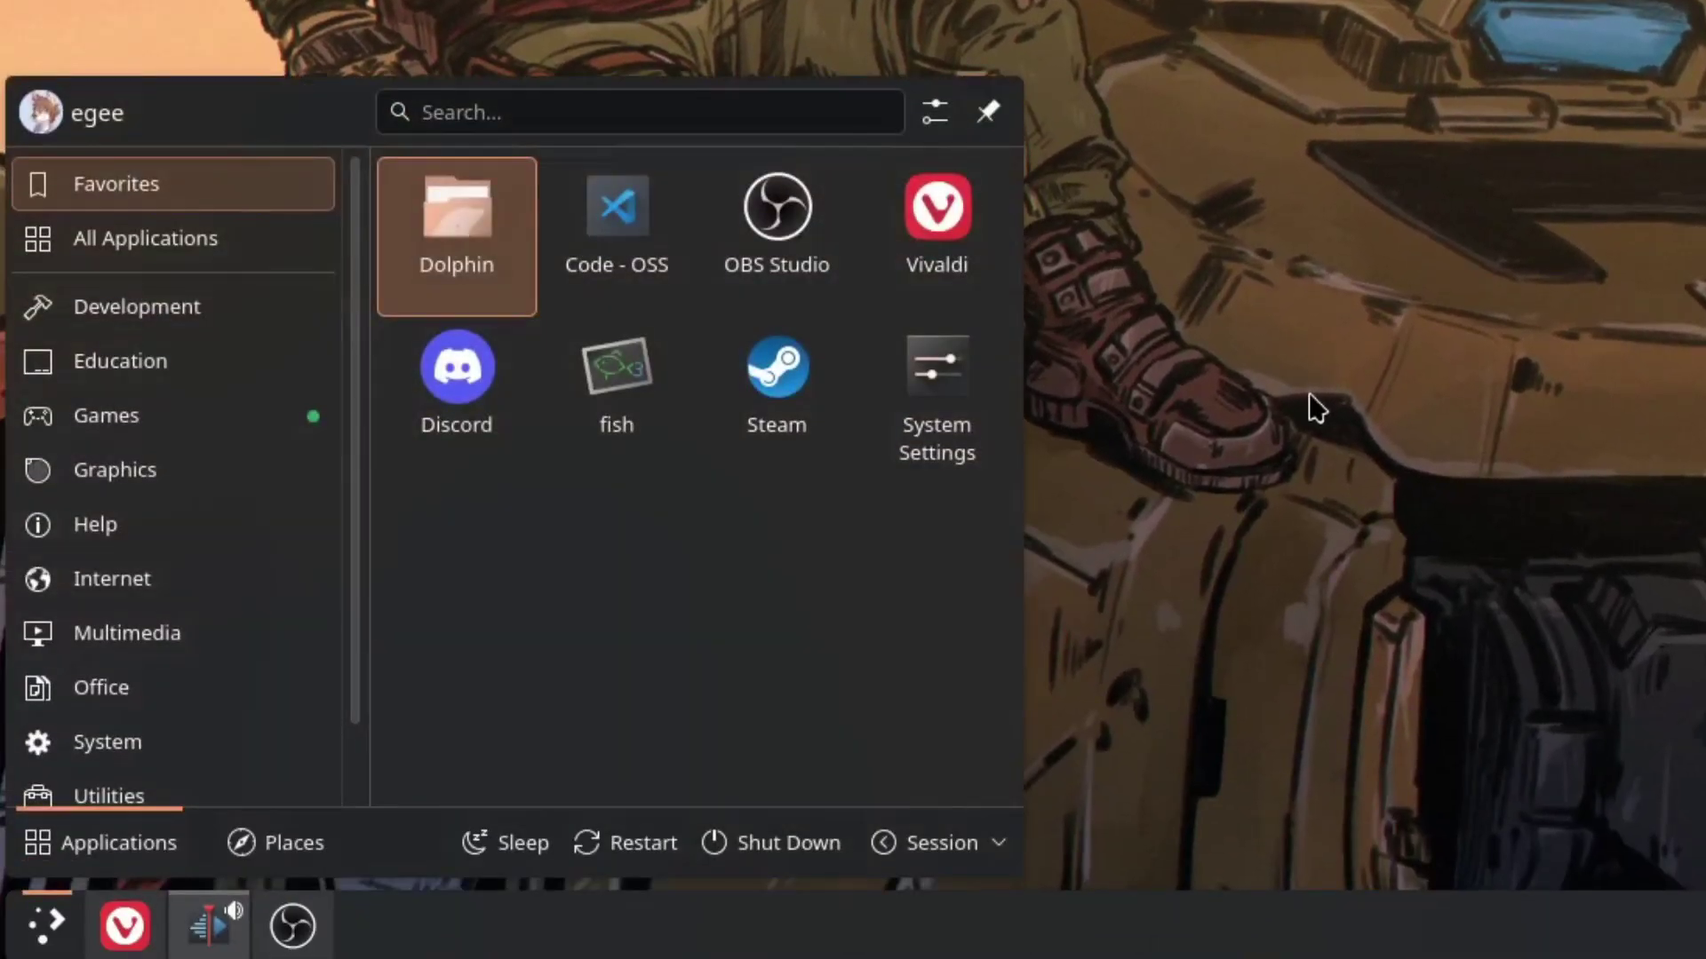
type("egee")
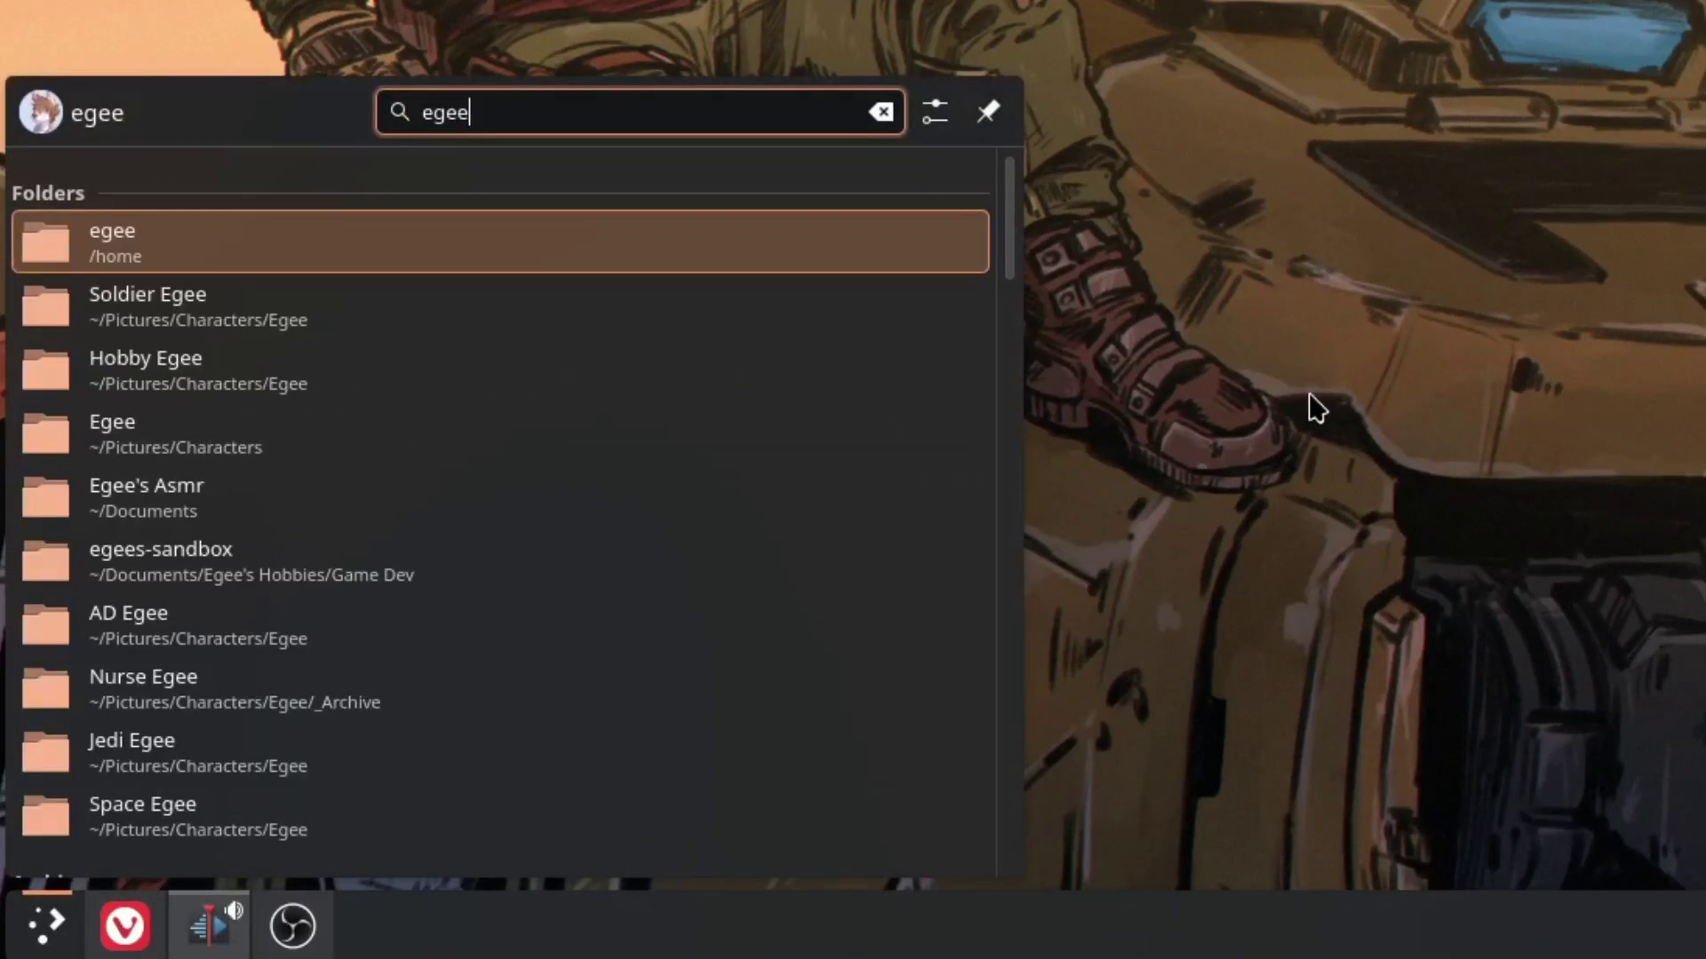
scroll(870, 420, "down", 10)
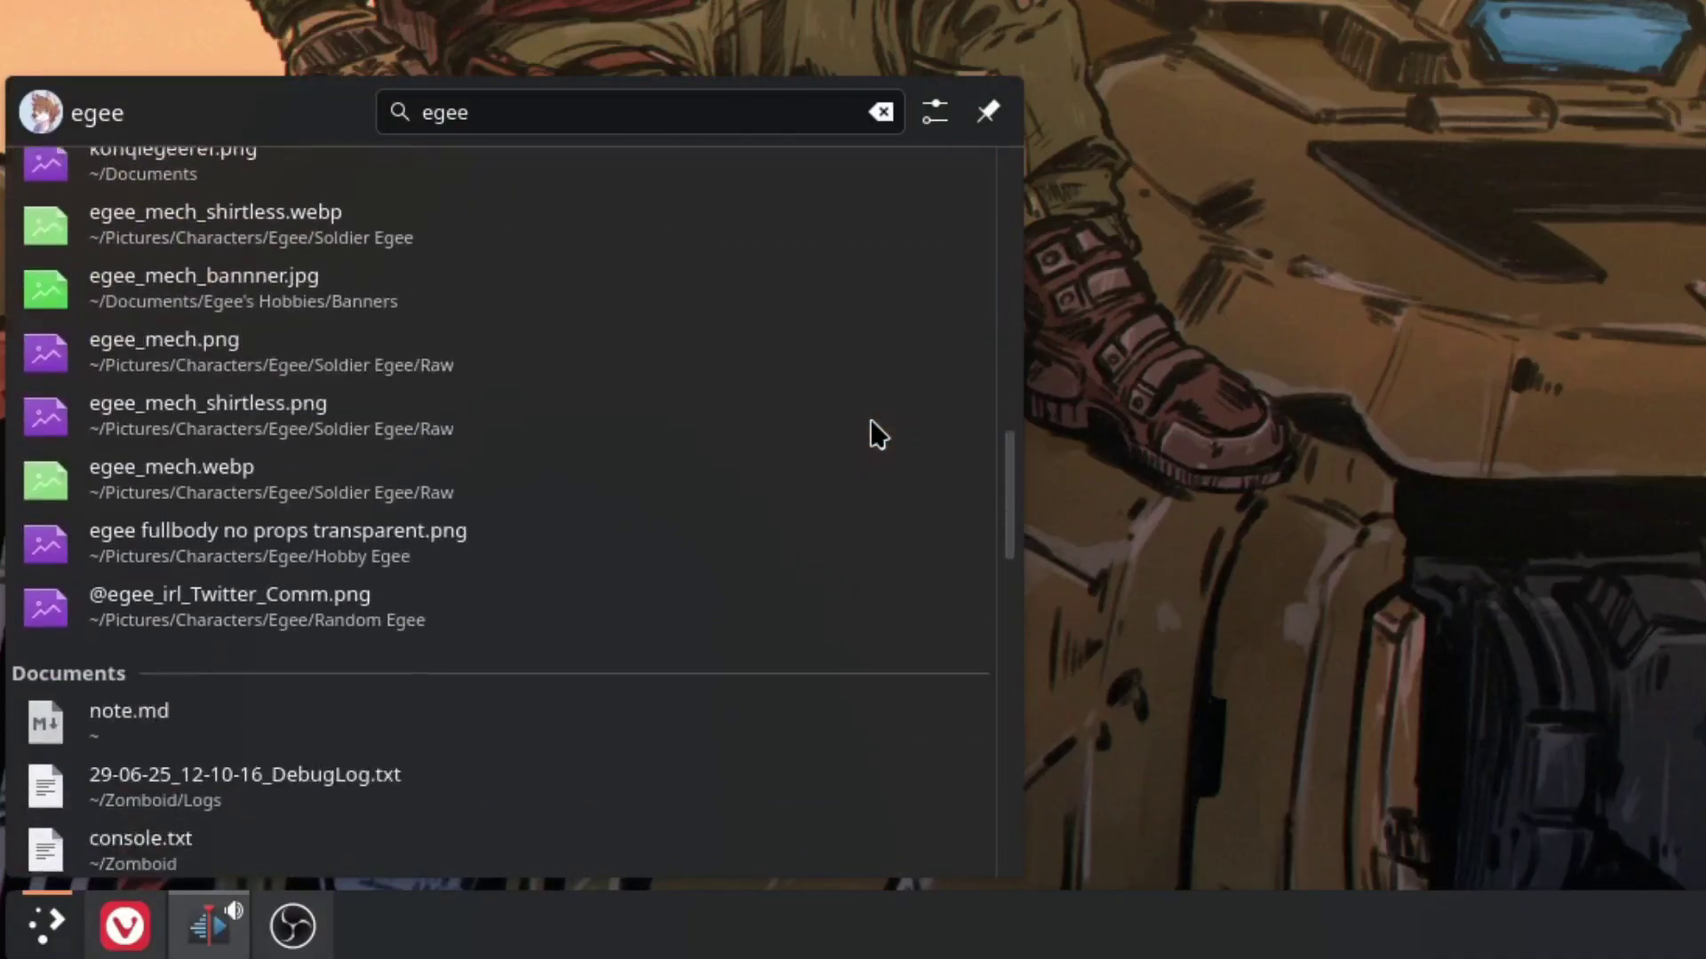
scroll(871, 420, "down", 3)
Step: Search KRunner for 'space cadet', install Space Cadet Pinball via Discover, then minimize Discover
key("alt+space")
type("space ca")
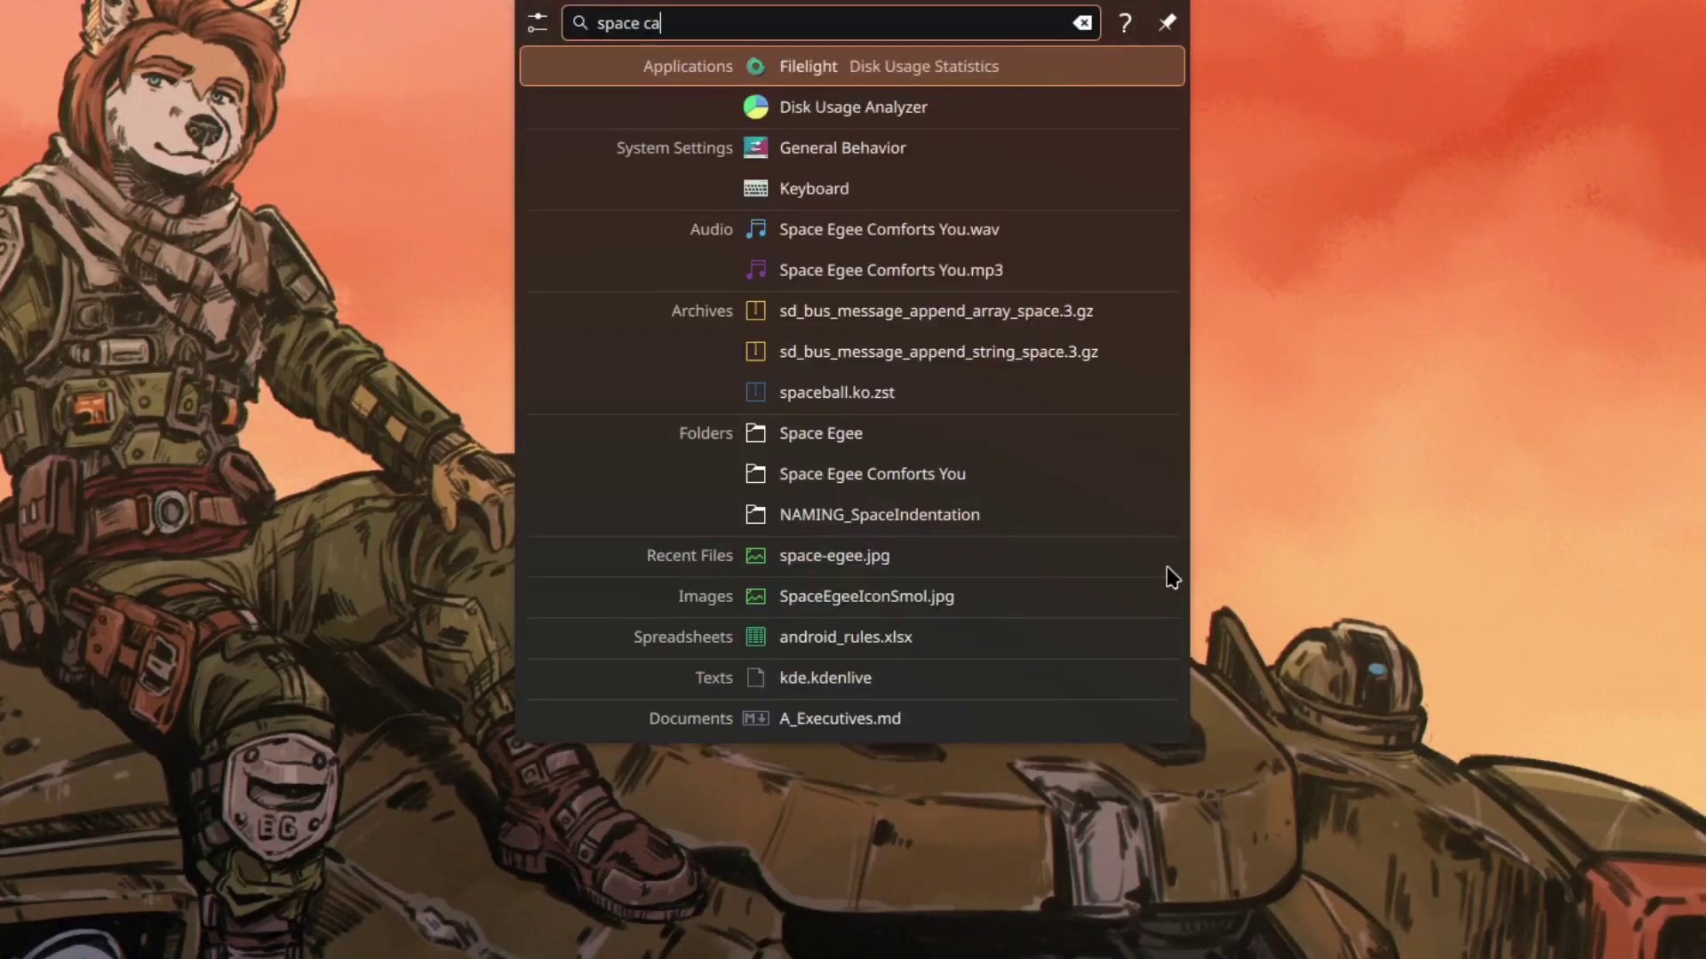
type("det")
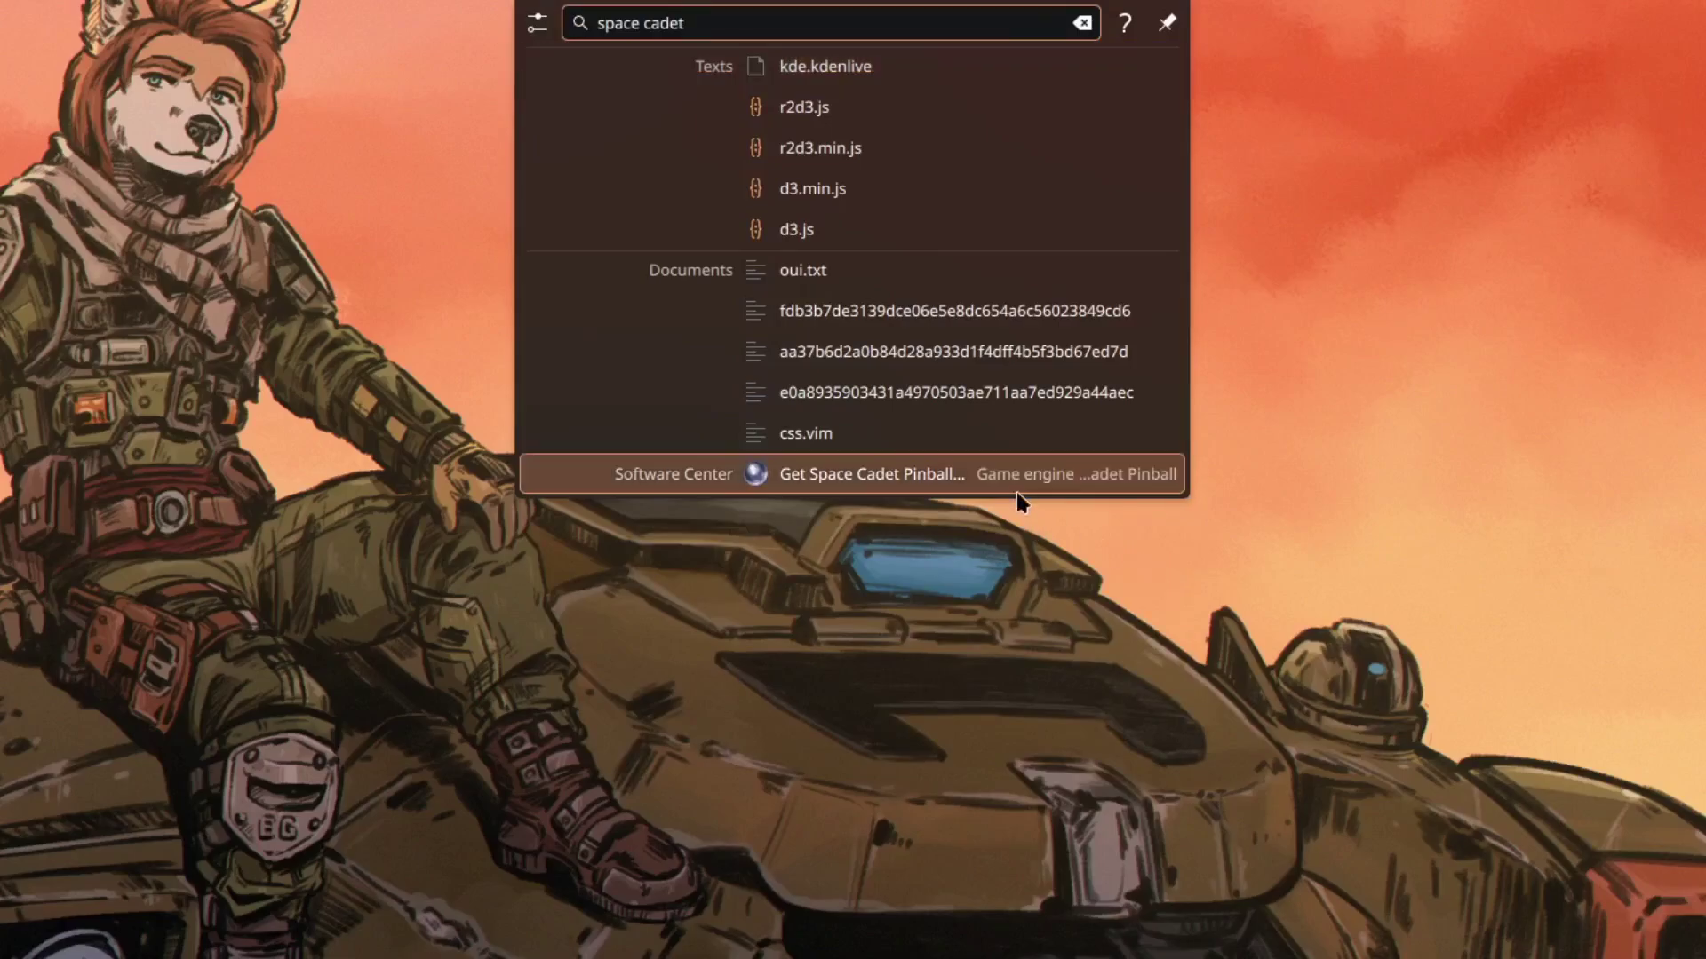
left_click(1009, 484)
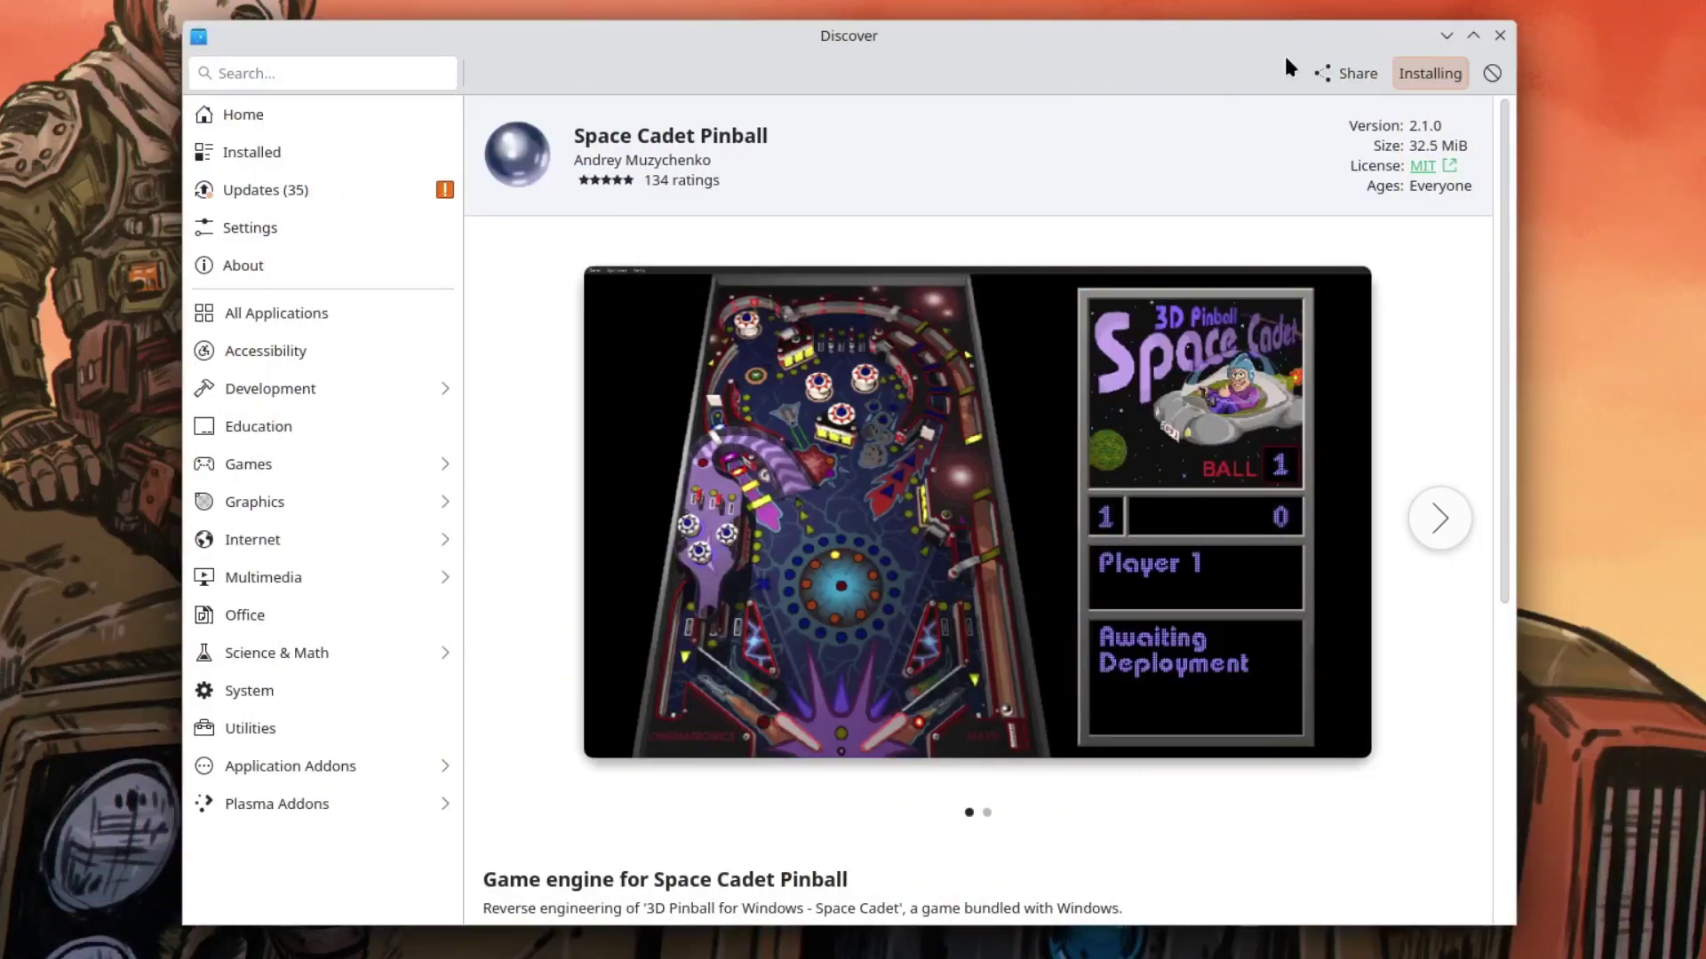
left_click(1445, 37)
Step: Search KRunner for old lace, cadetblue, then indigo, showing indigo's #4b0082 and RGB 75, 0, 130
key("alt+space")
type("old lace")
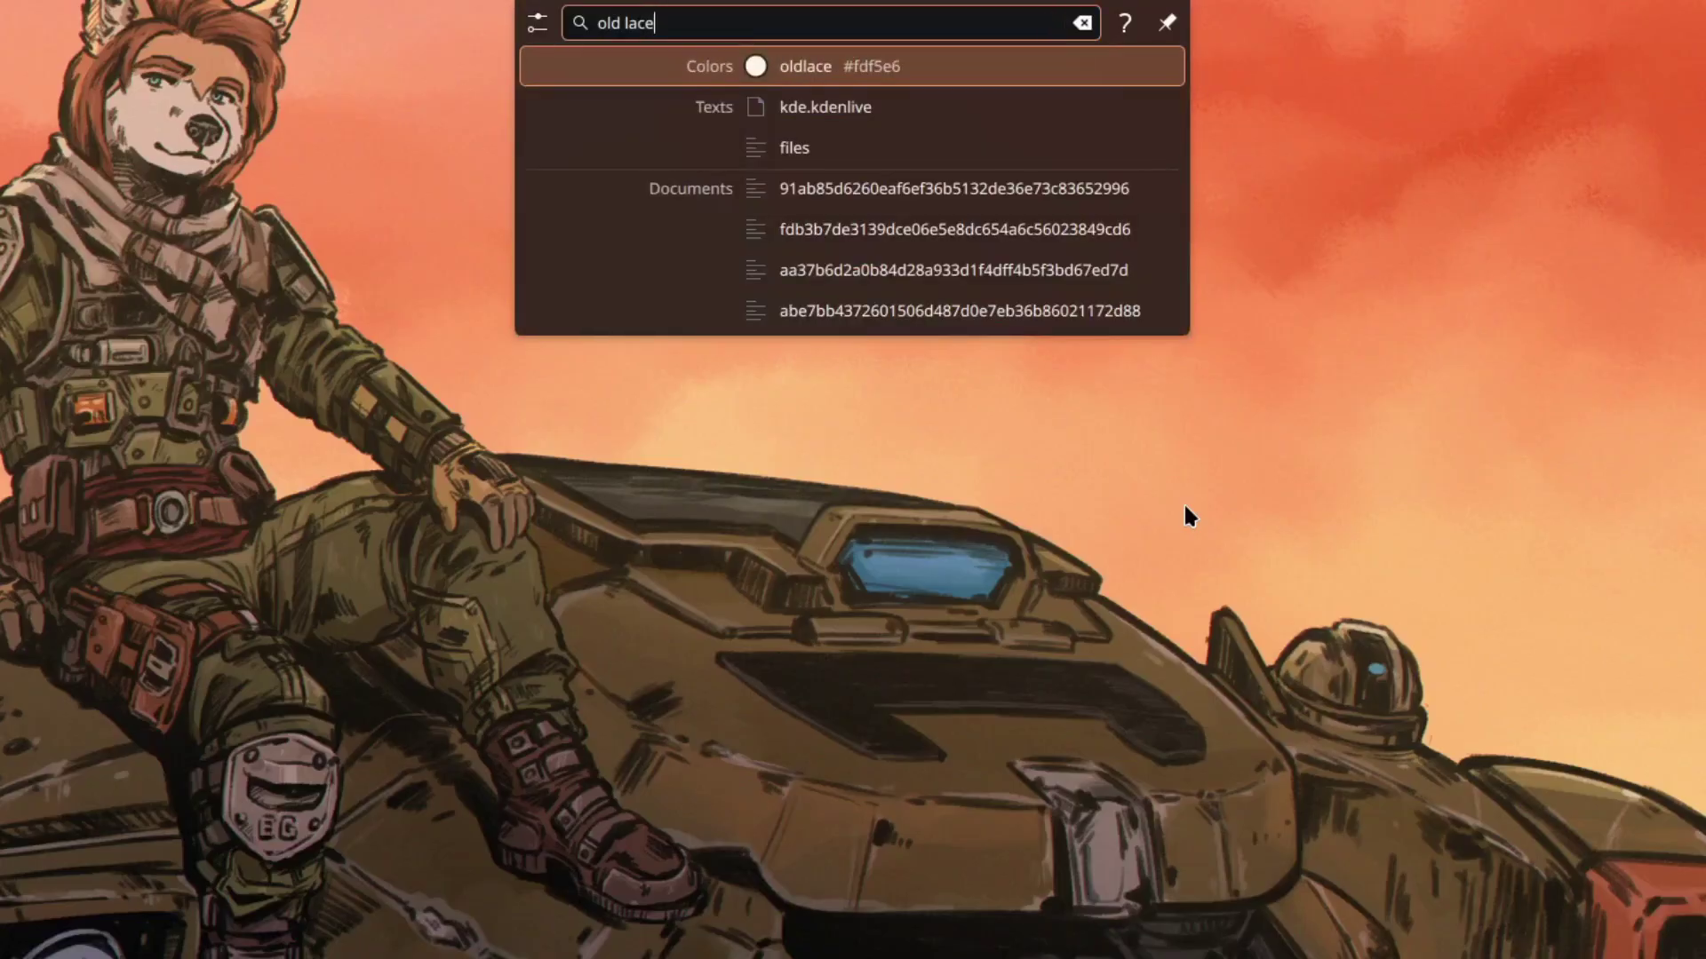
key("ctrl+a")
type("cadetblue")
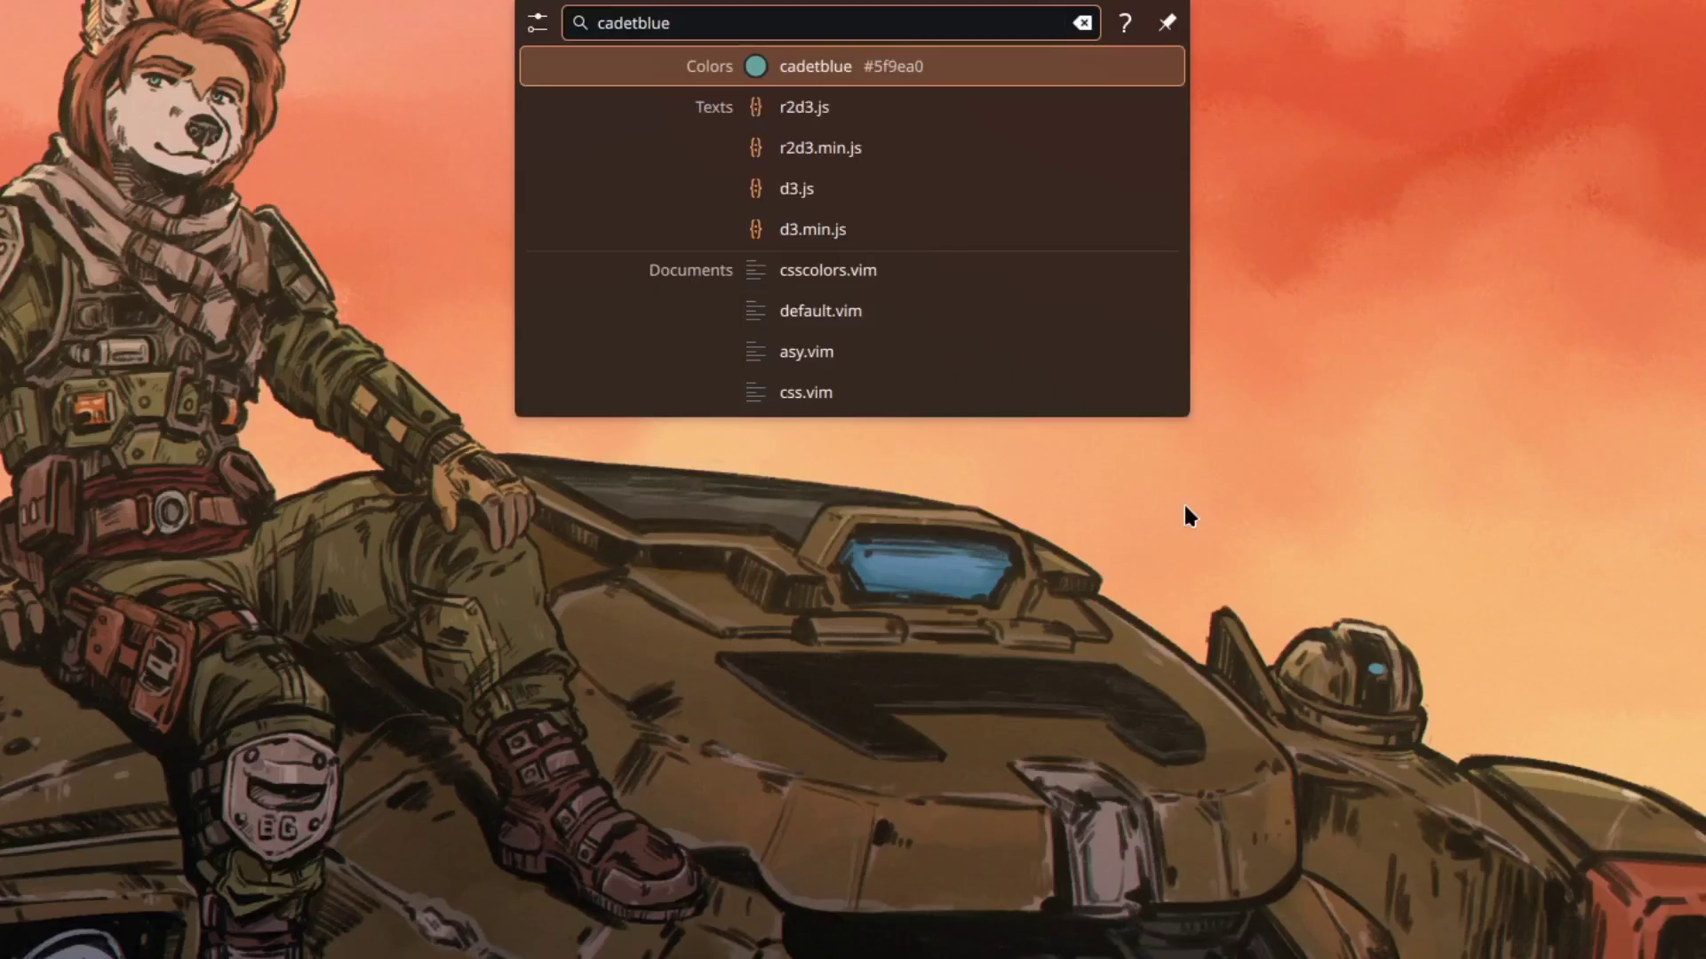
key("ctrl+a")
type("indigo")
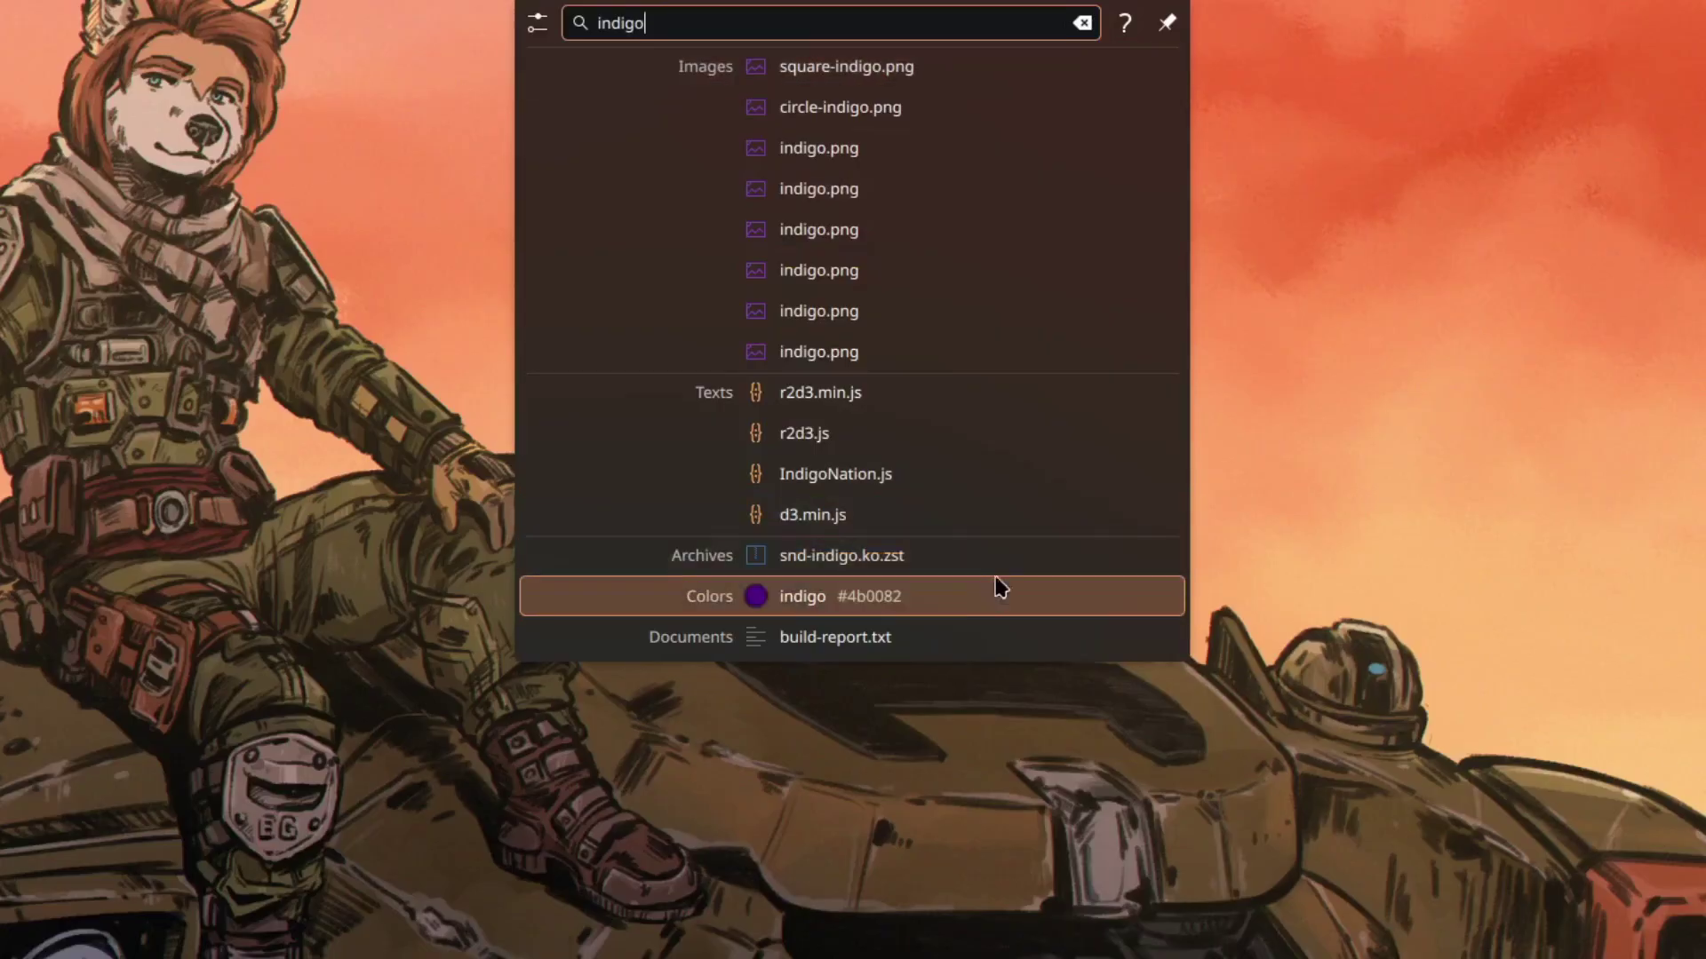
mouse_move(983, 602)
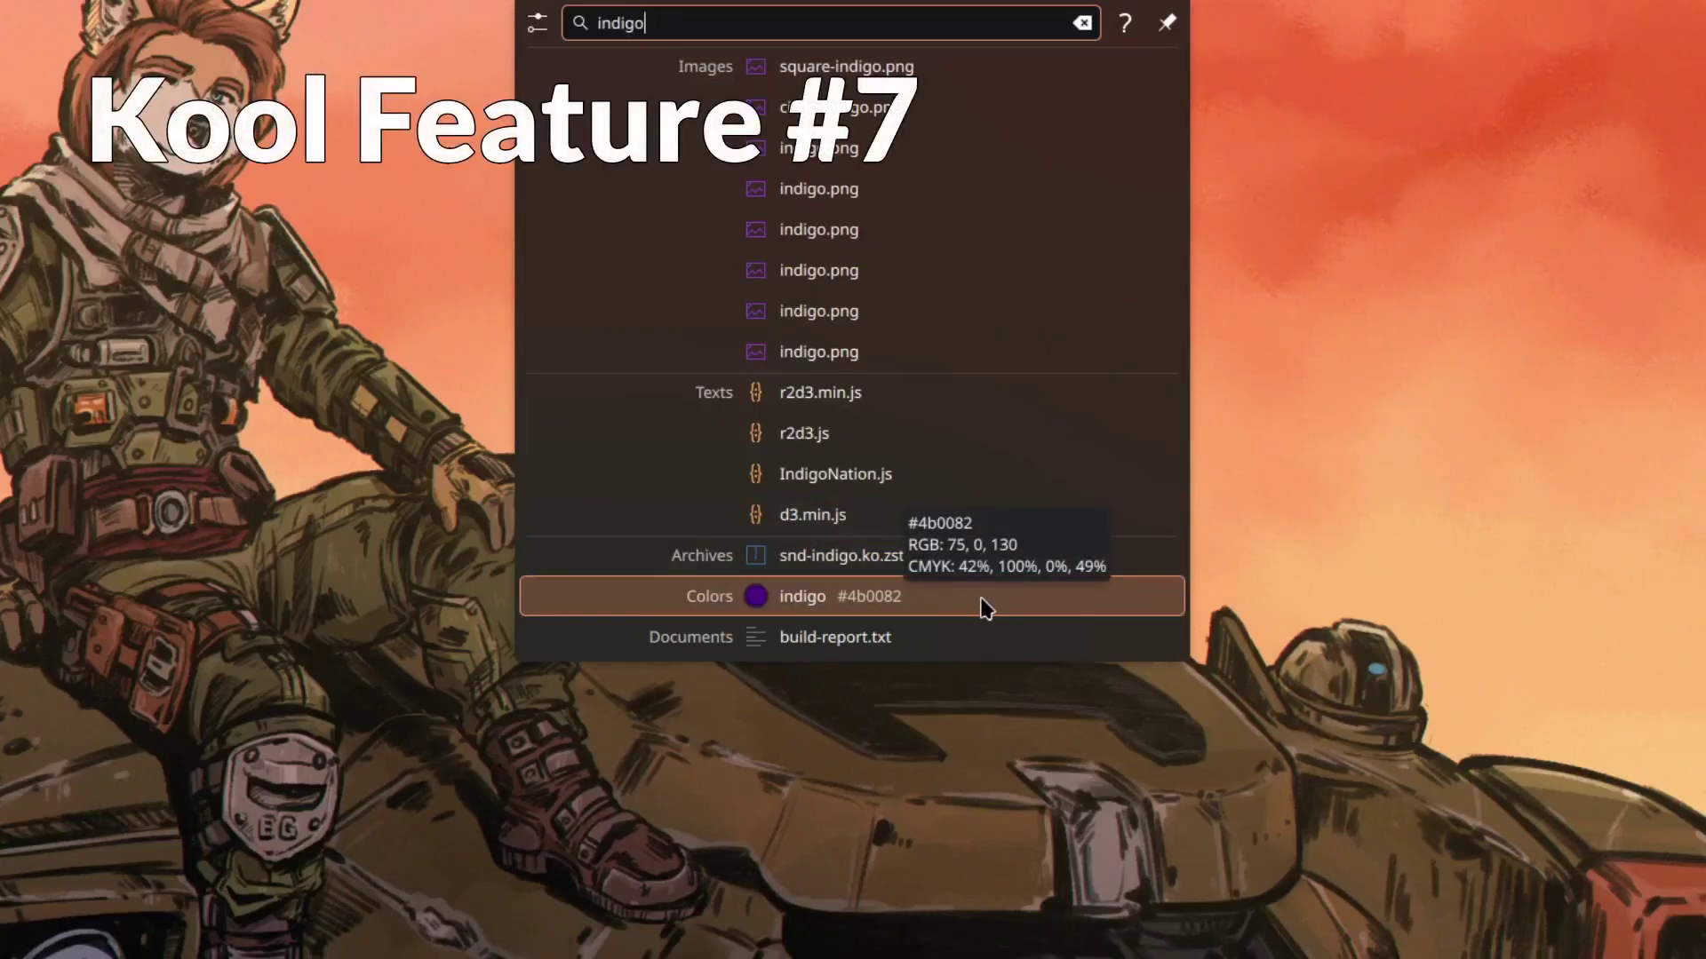
Step: Switch Do not disturb off, closing its duration menu twice without choosing a duration
left_click(993, 603)
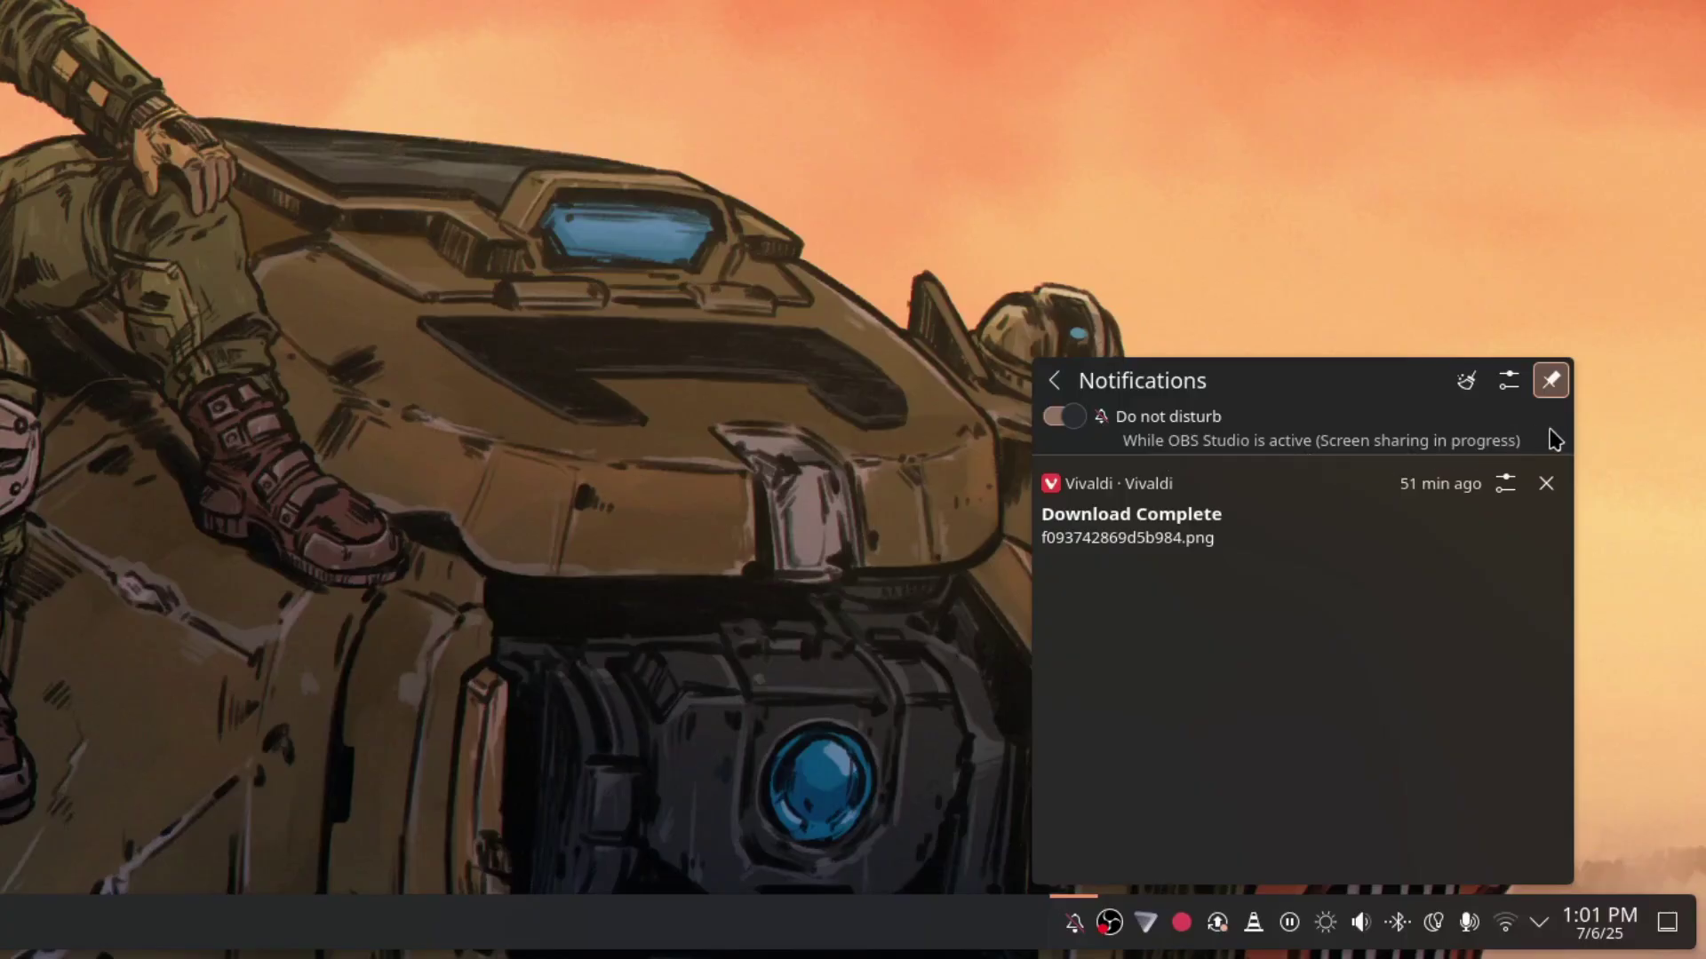
left_click(1083, 421)
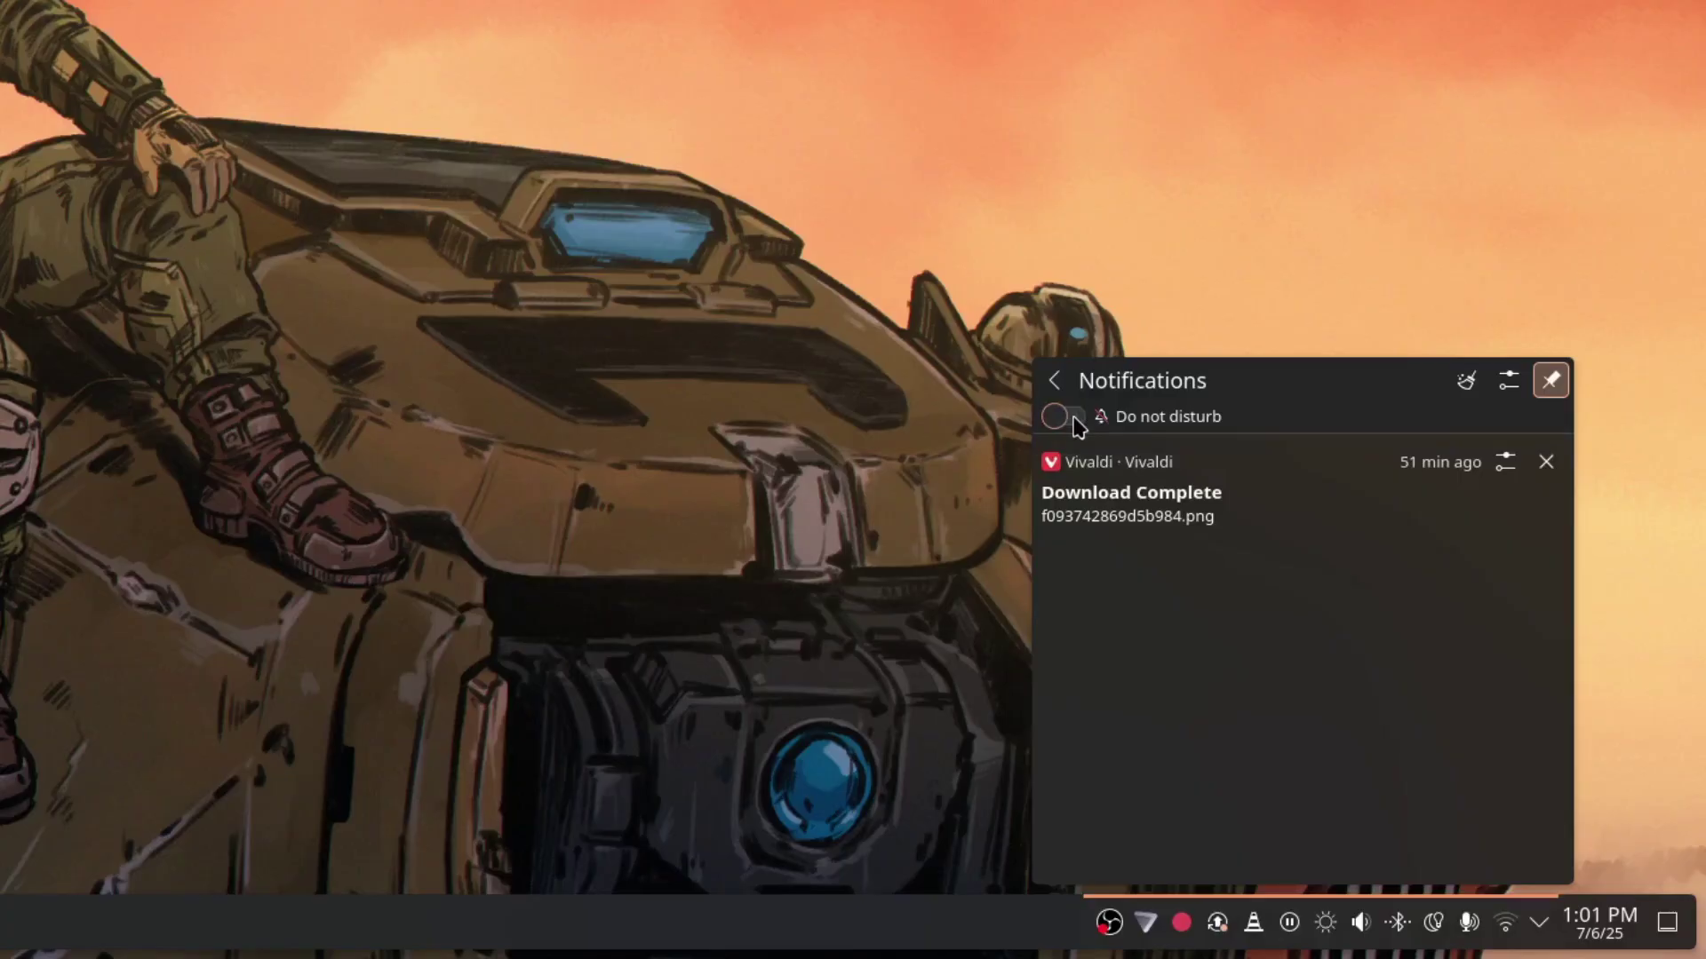
left_click(1075, 421)
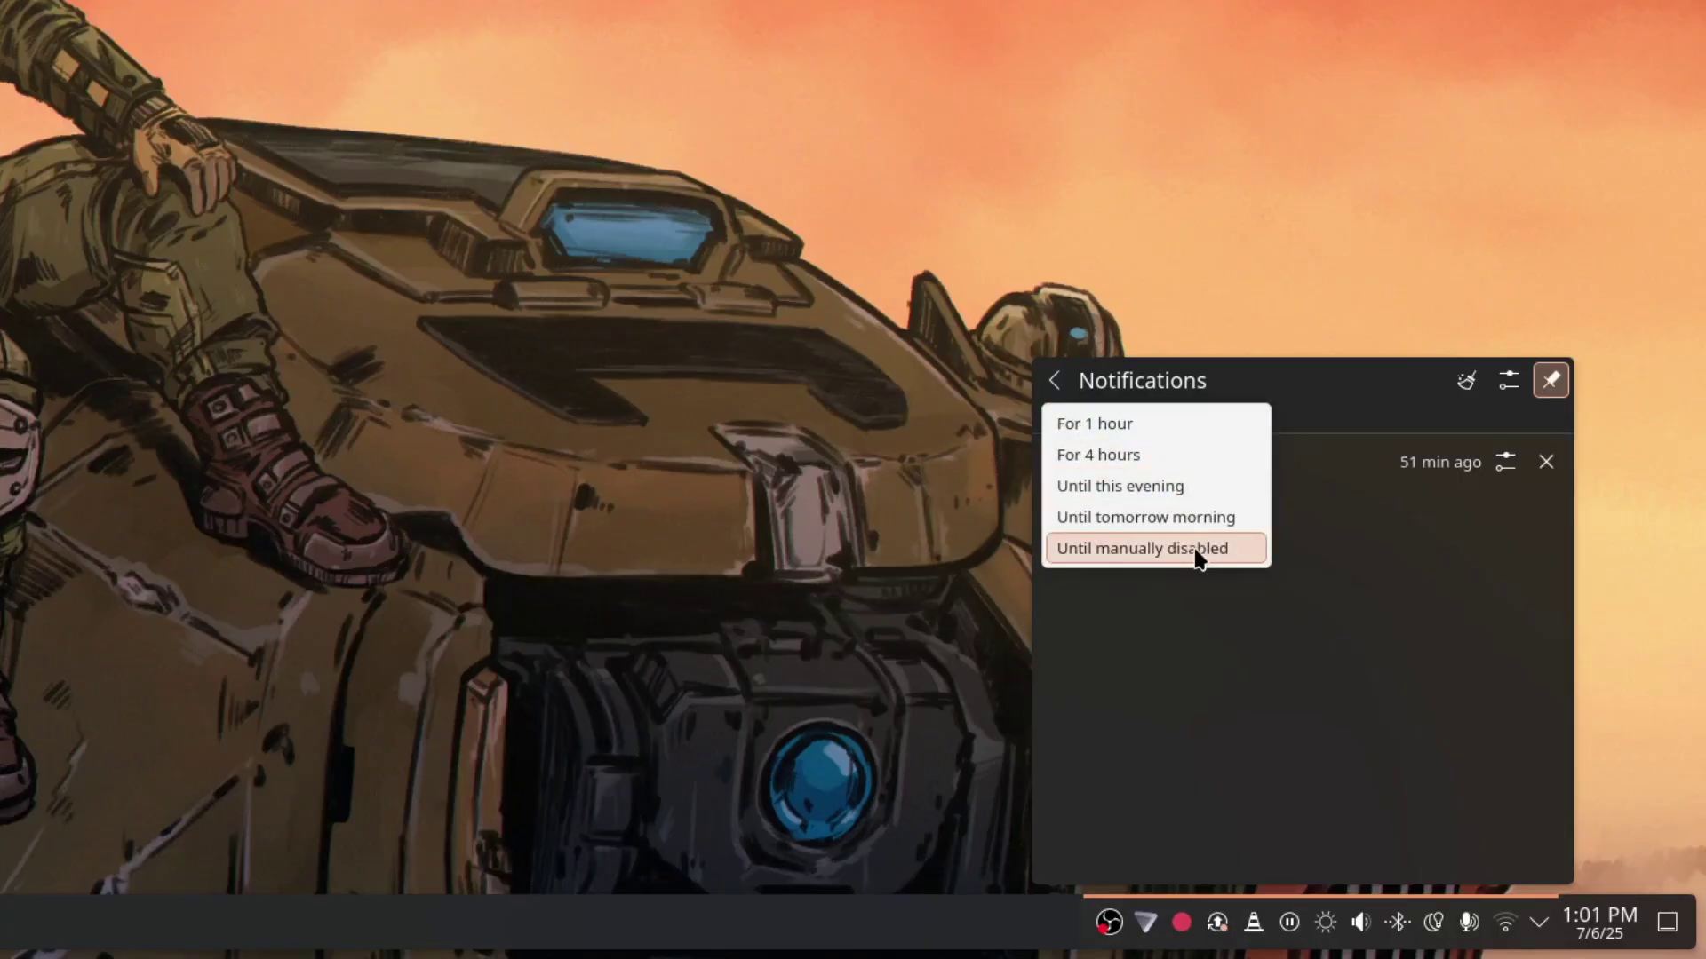
left_click(1325, 437)
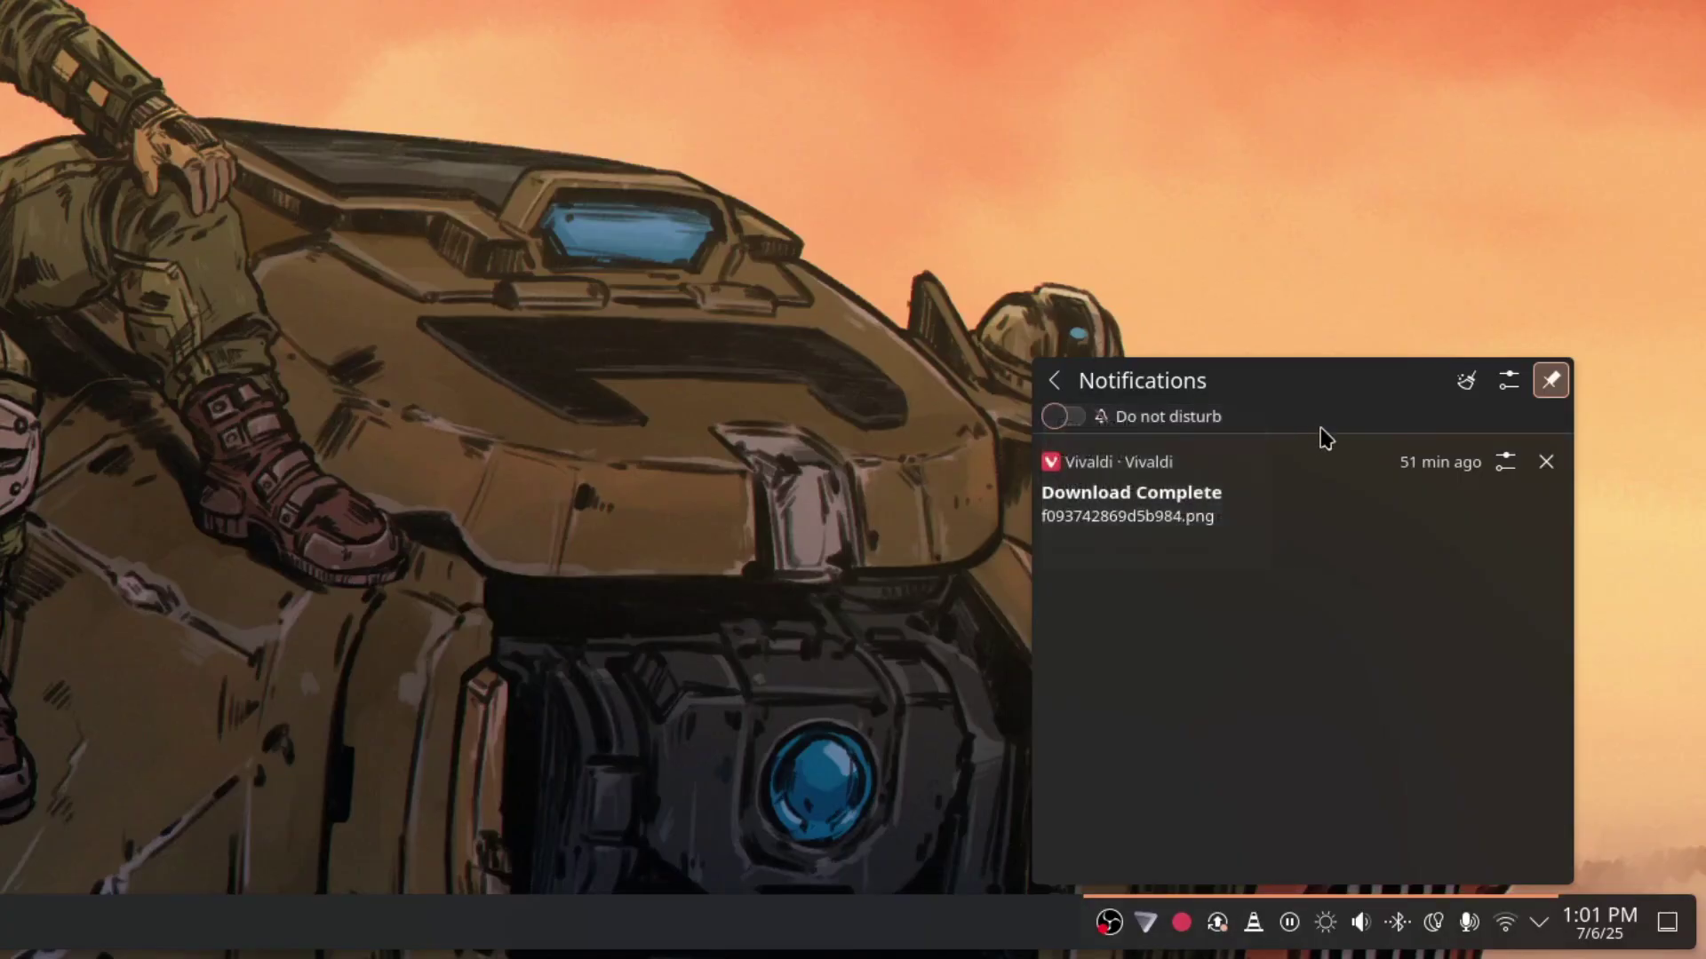
left_click(1061, 419)
left_click(1422, 424)
Step: Cycle the Media Player widget through the Spotify and Vivaldi tracks, then back to VLC
left_click(1289, 926)
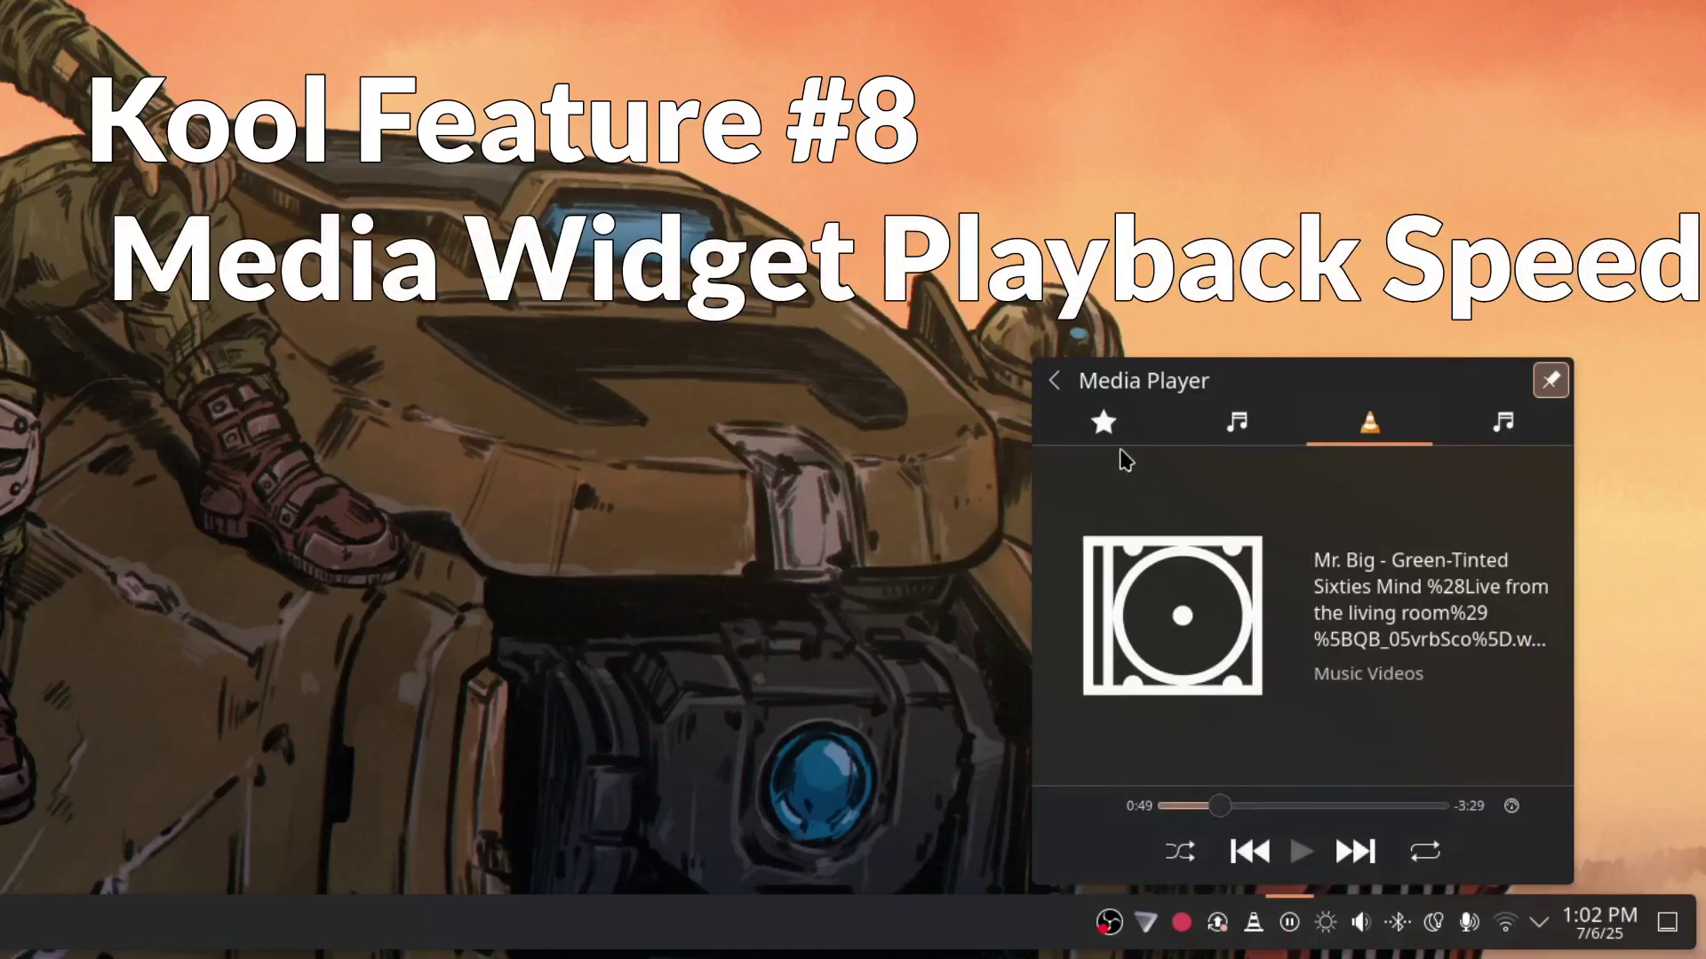
left_click(1190, 427)
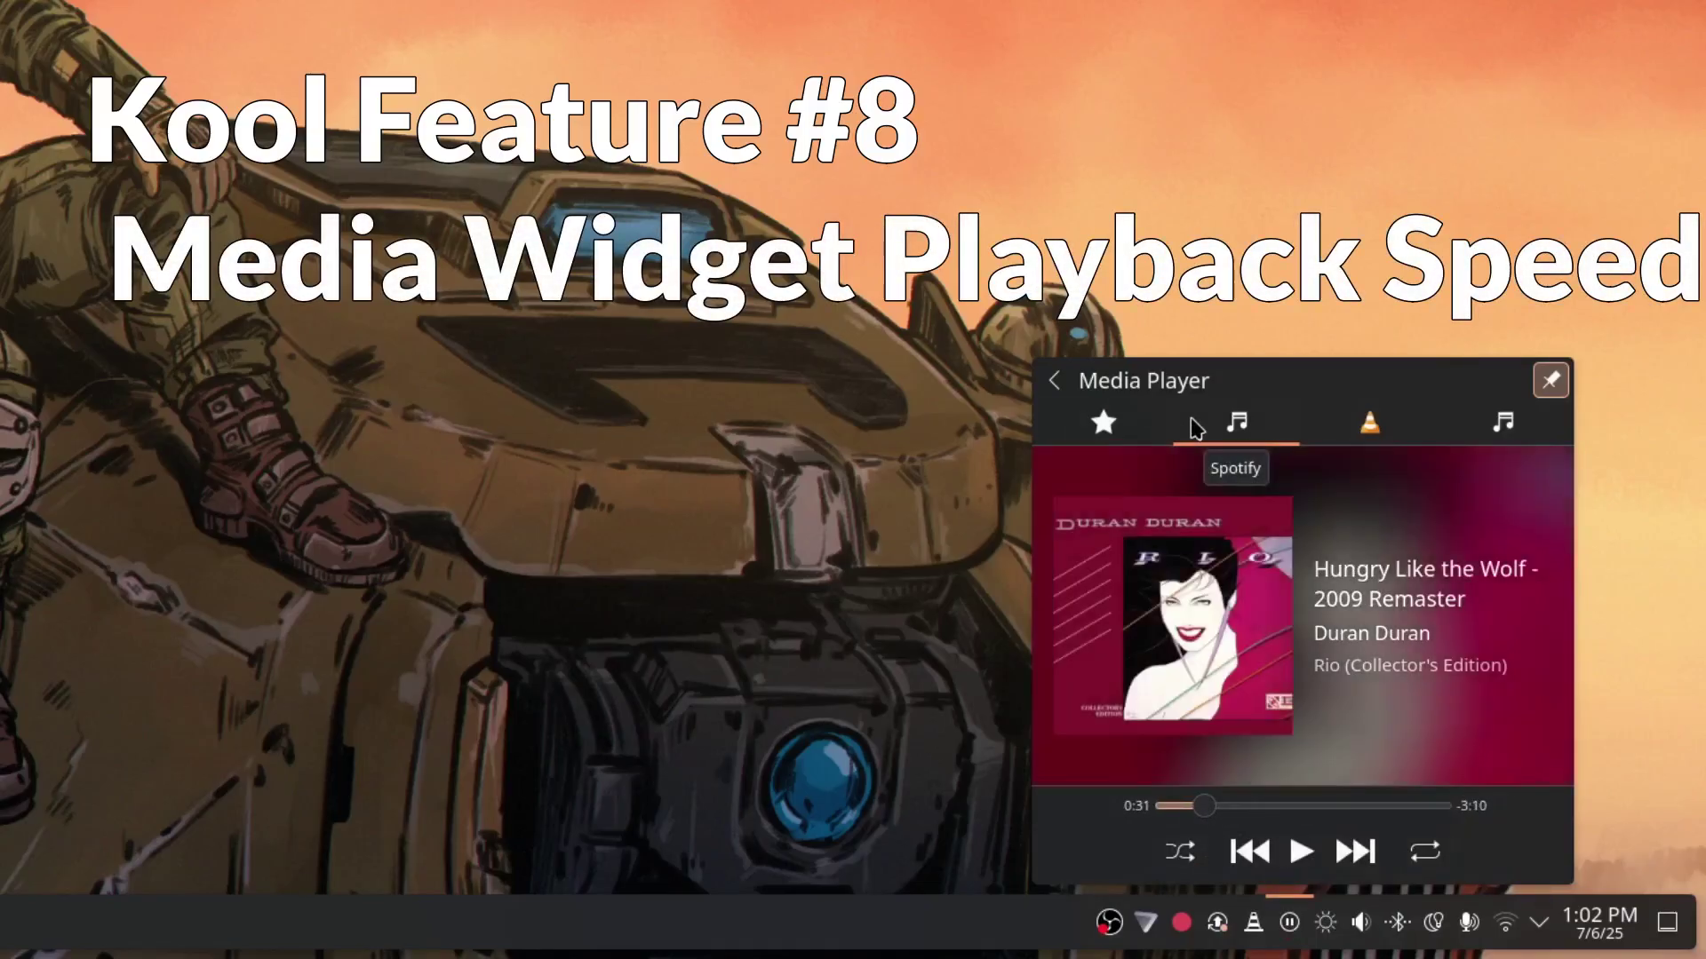
left_click(1495, 435)
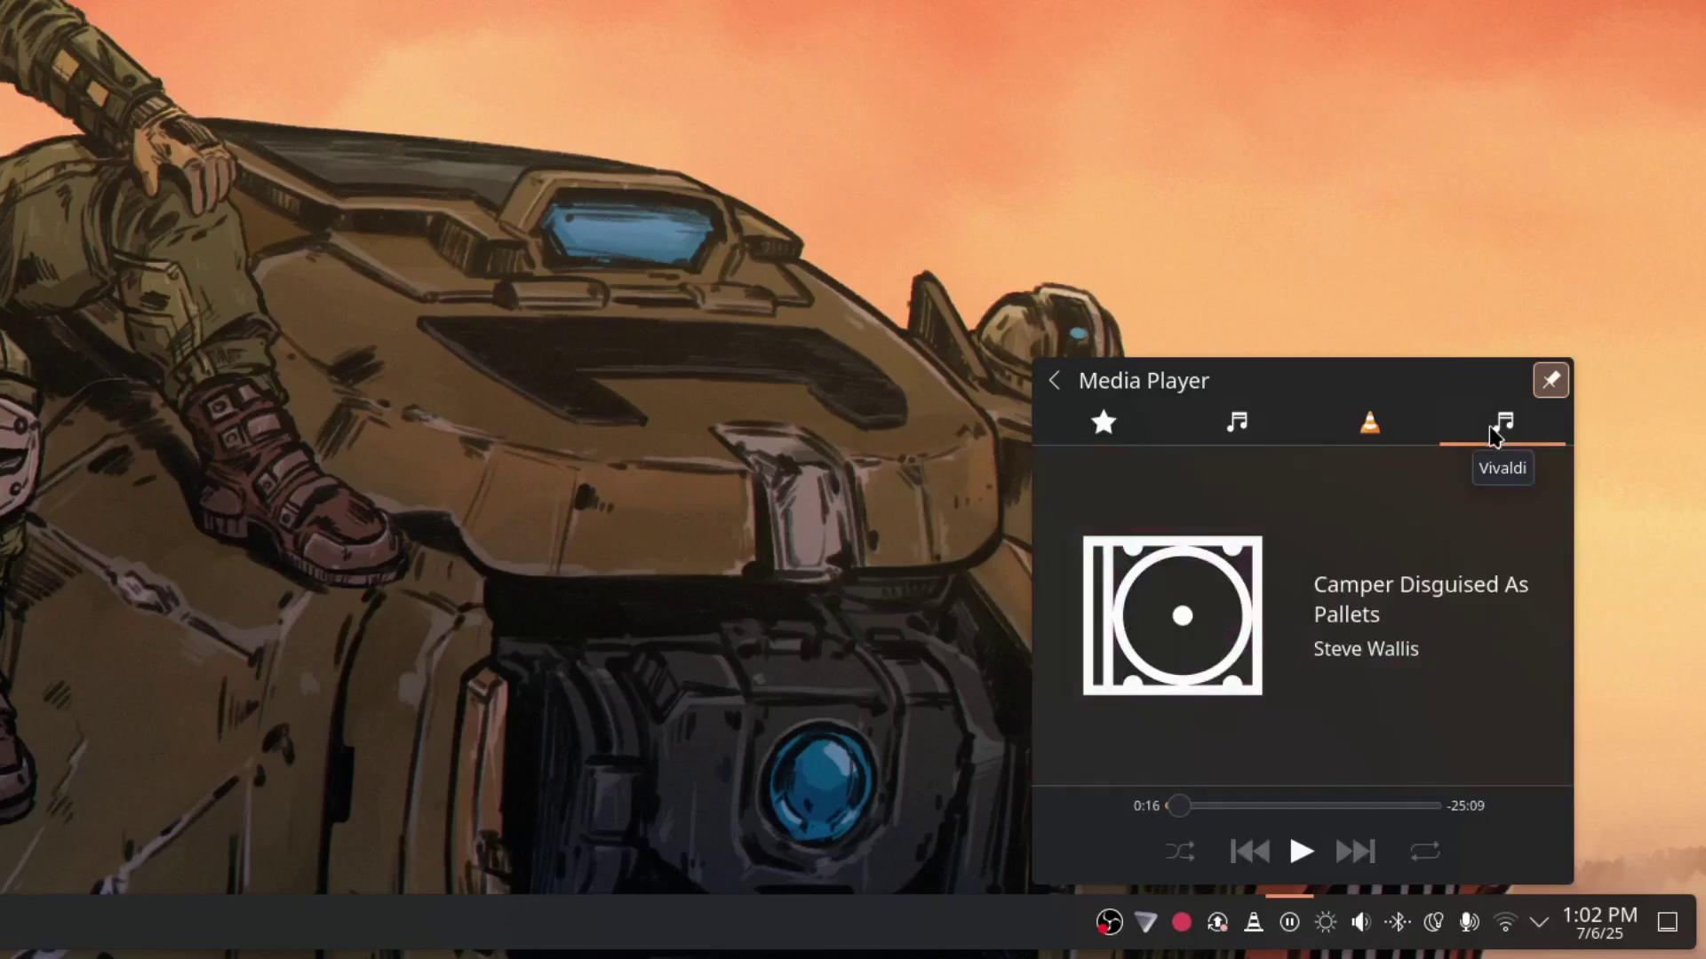
left_click(1368, 424)
Step: Set VLC's playback speed to 0.5x, then change it to 1.5x
left_click(1515, 808)
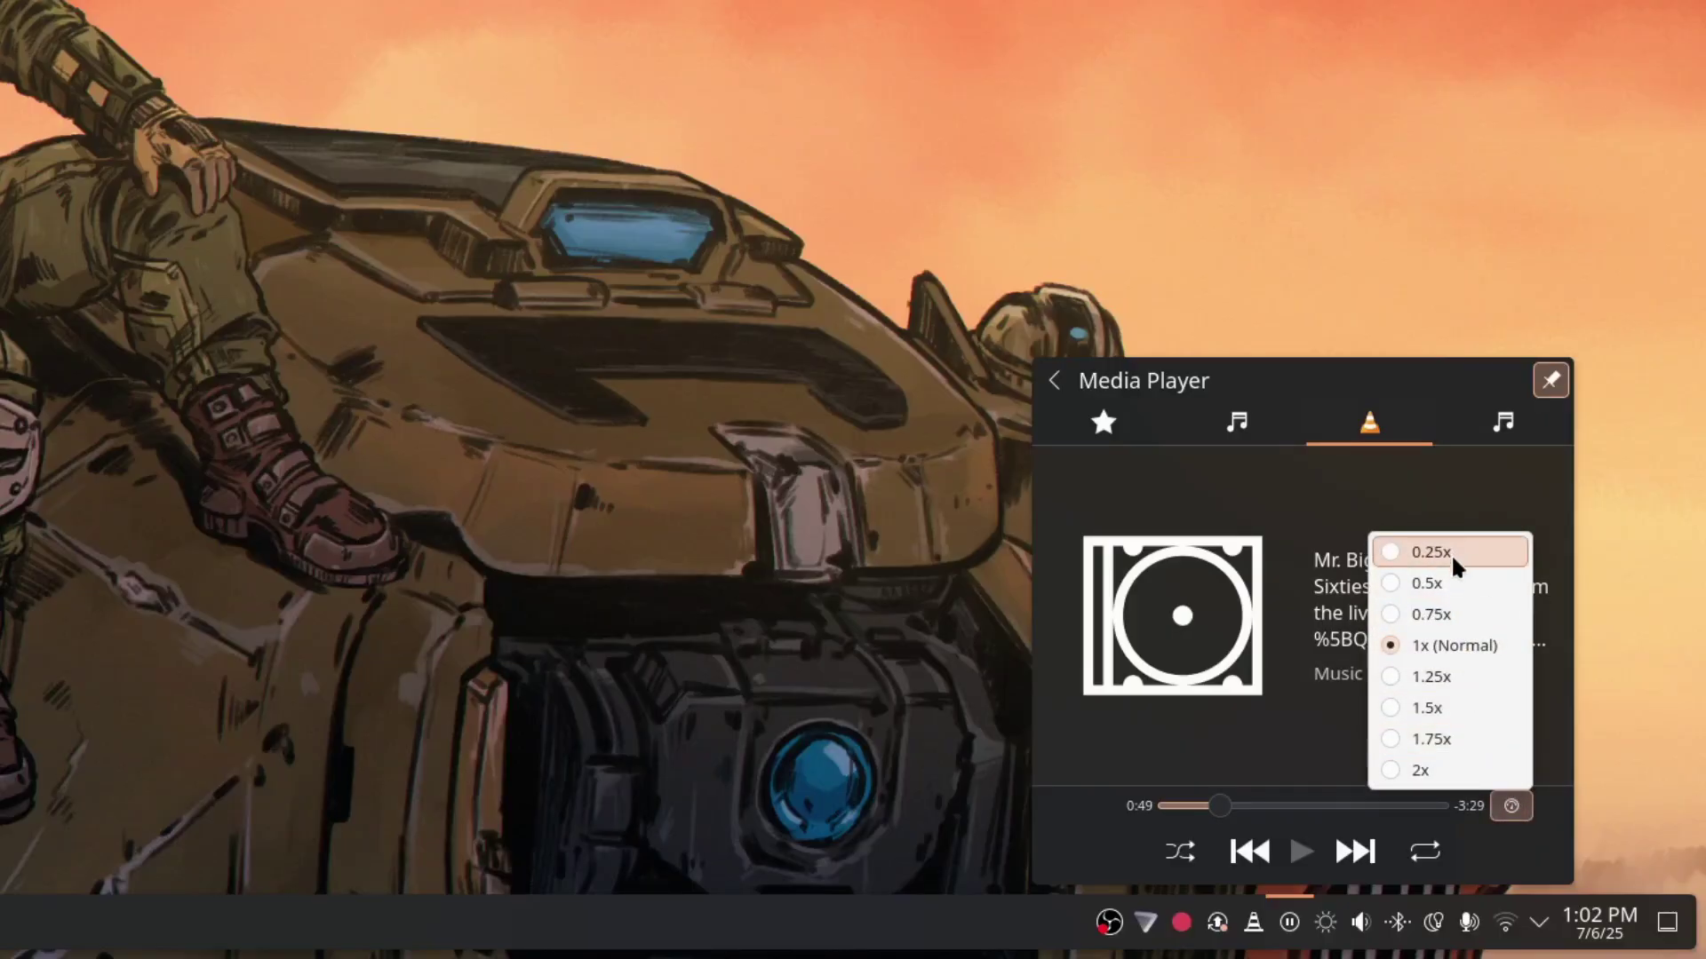
left_click(1458, 587)
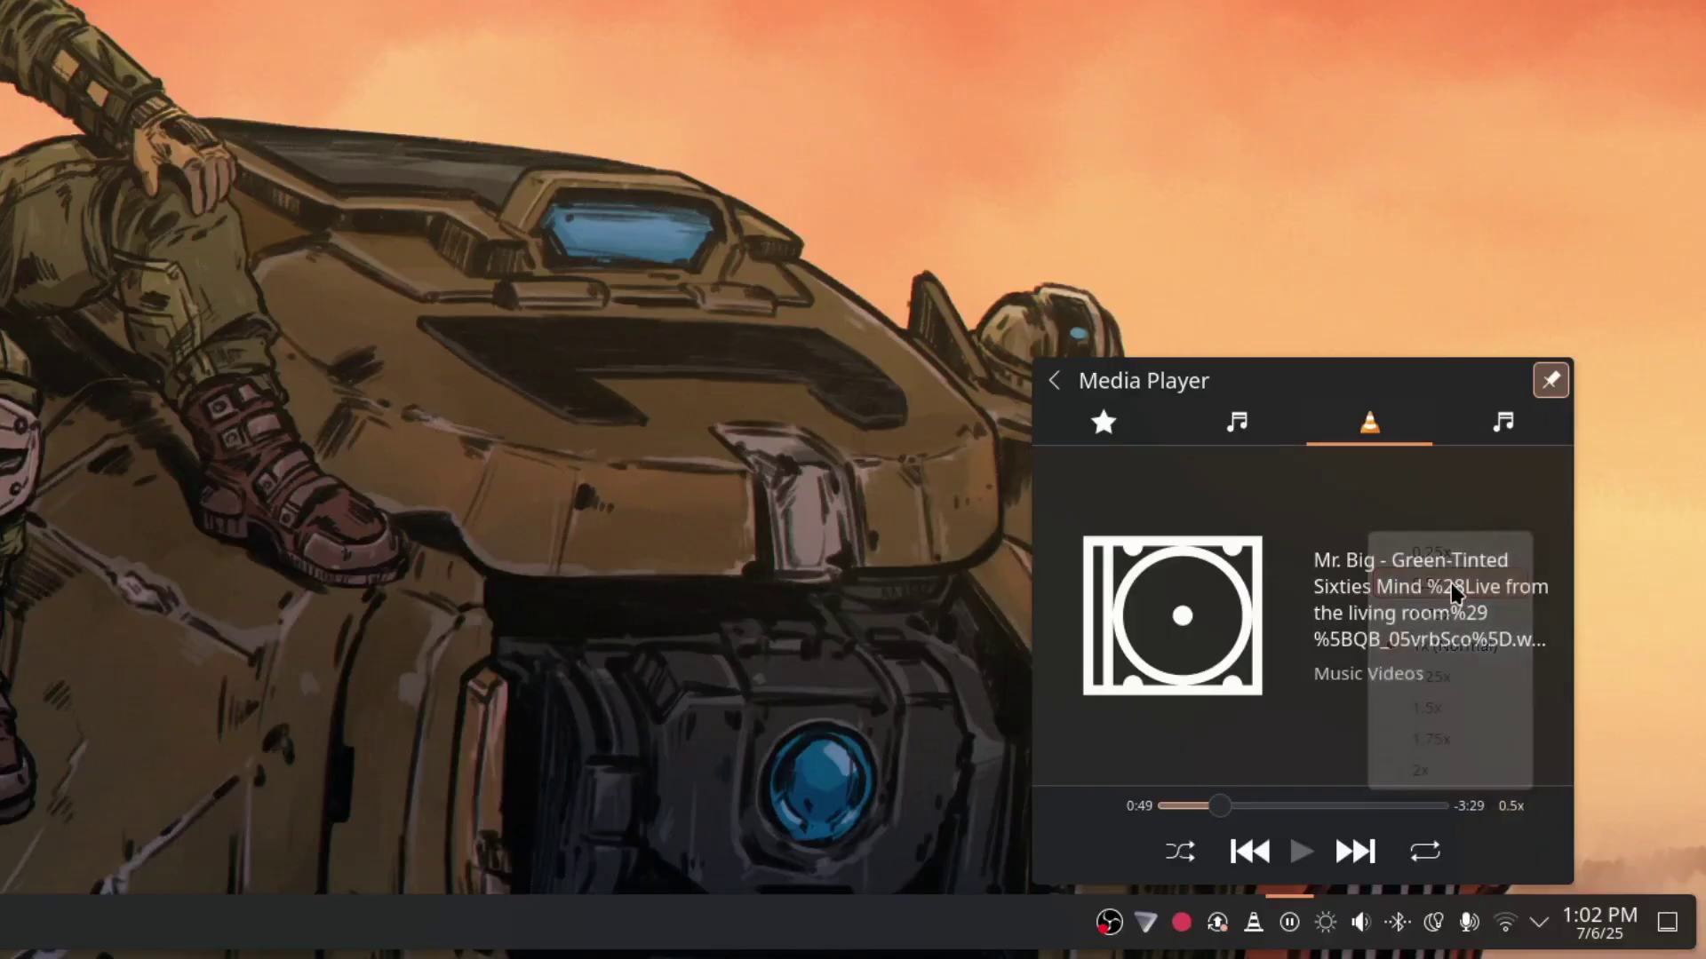
left_click(1515, 808)
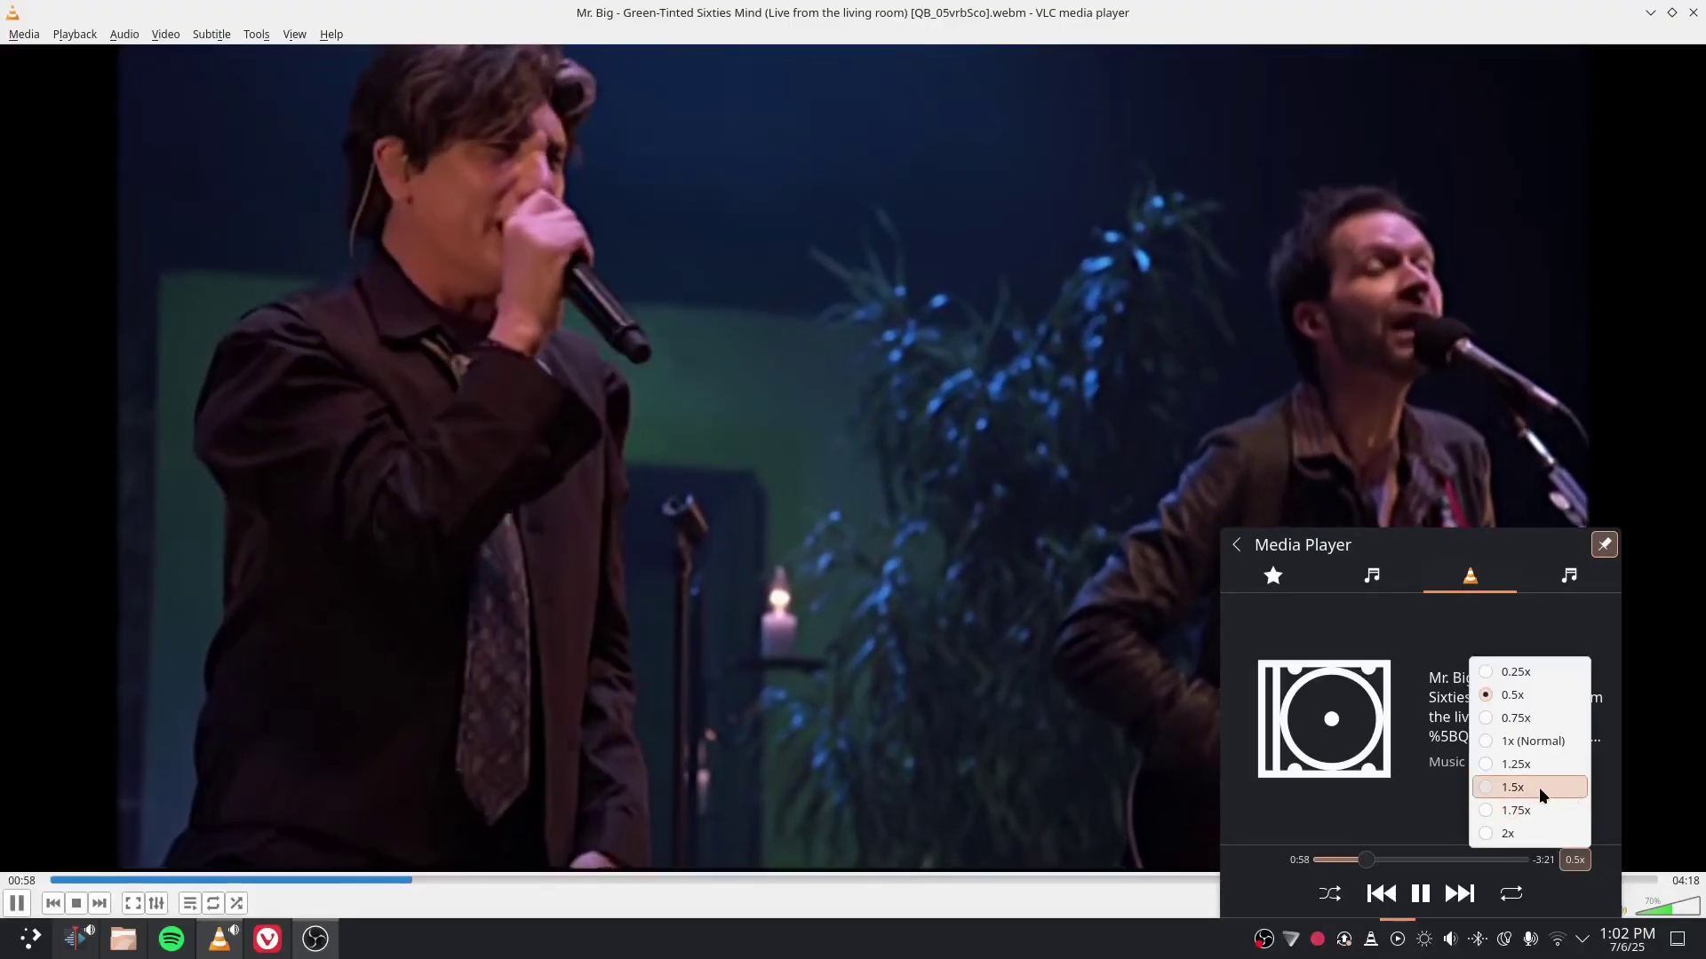
left_click(1538, 787)
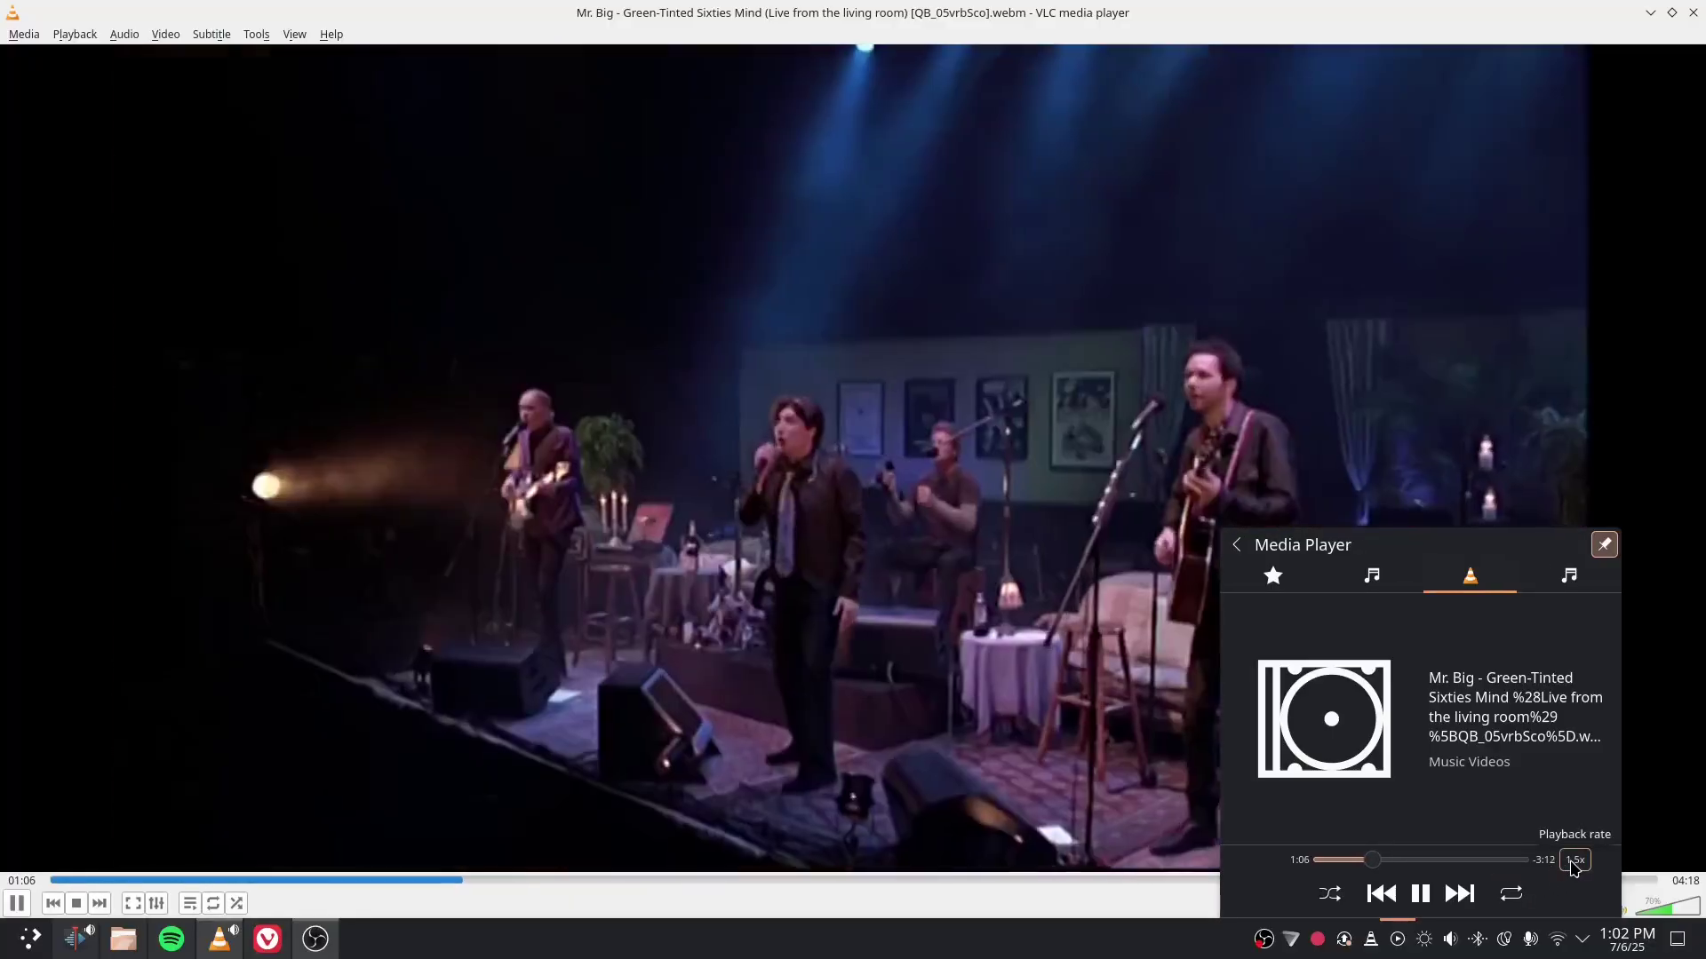
left_click(1574, 860)
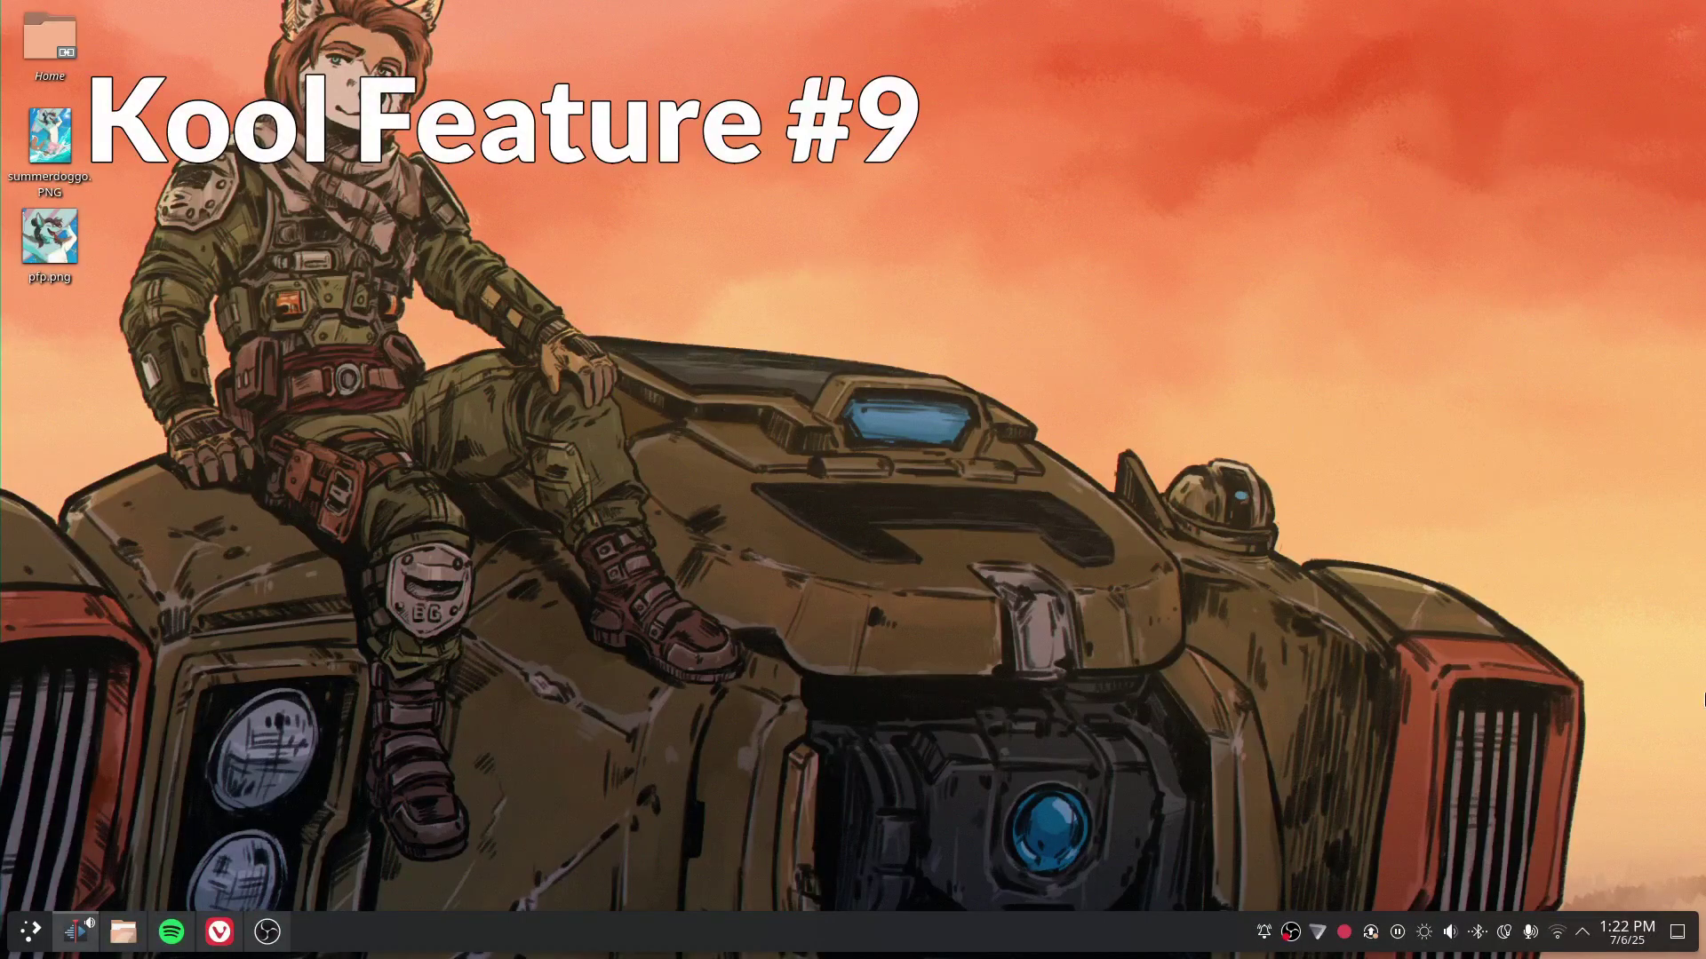
Step: Launch Space Cadet Pinball from the application launcher
key("super")
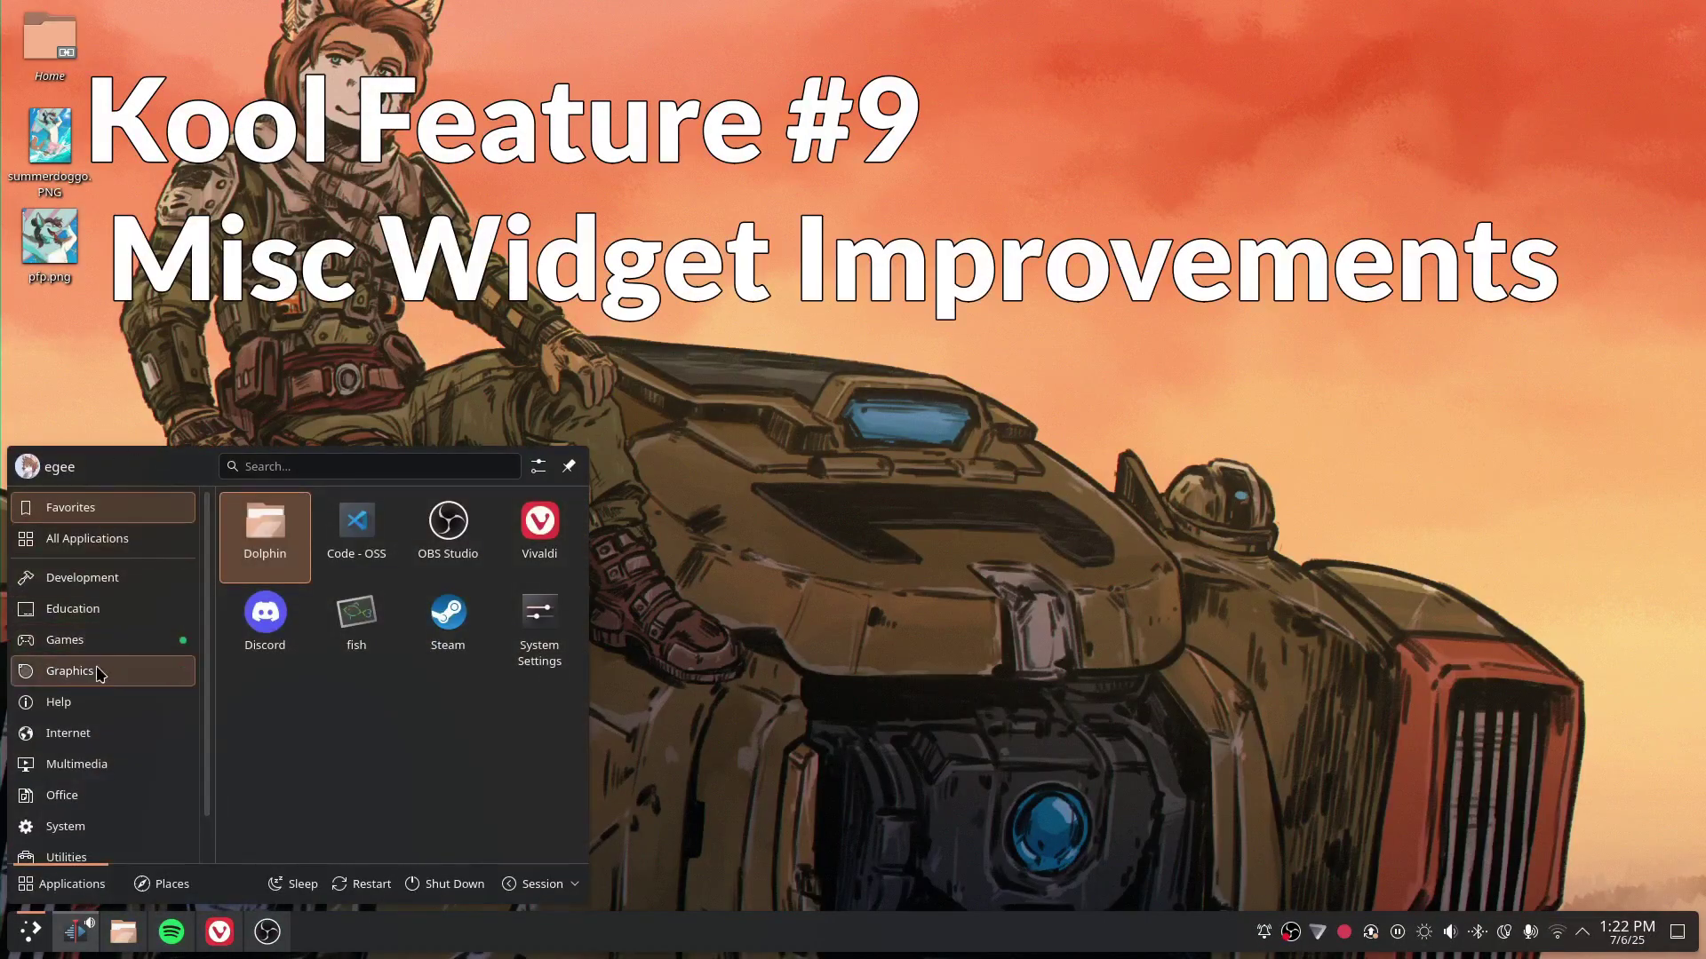
mouse_move(99, 643)
scroll(361, 643, "down", 2)
scroll(361, 644, "down", 10)
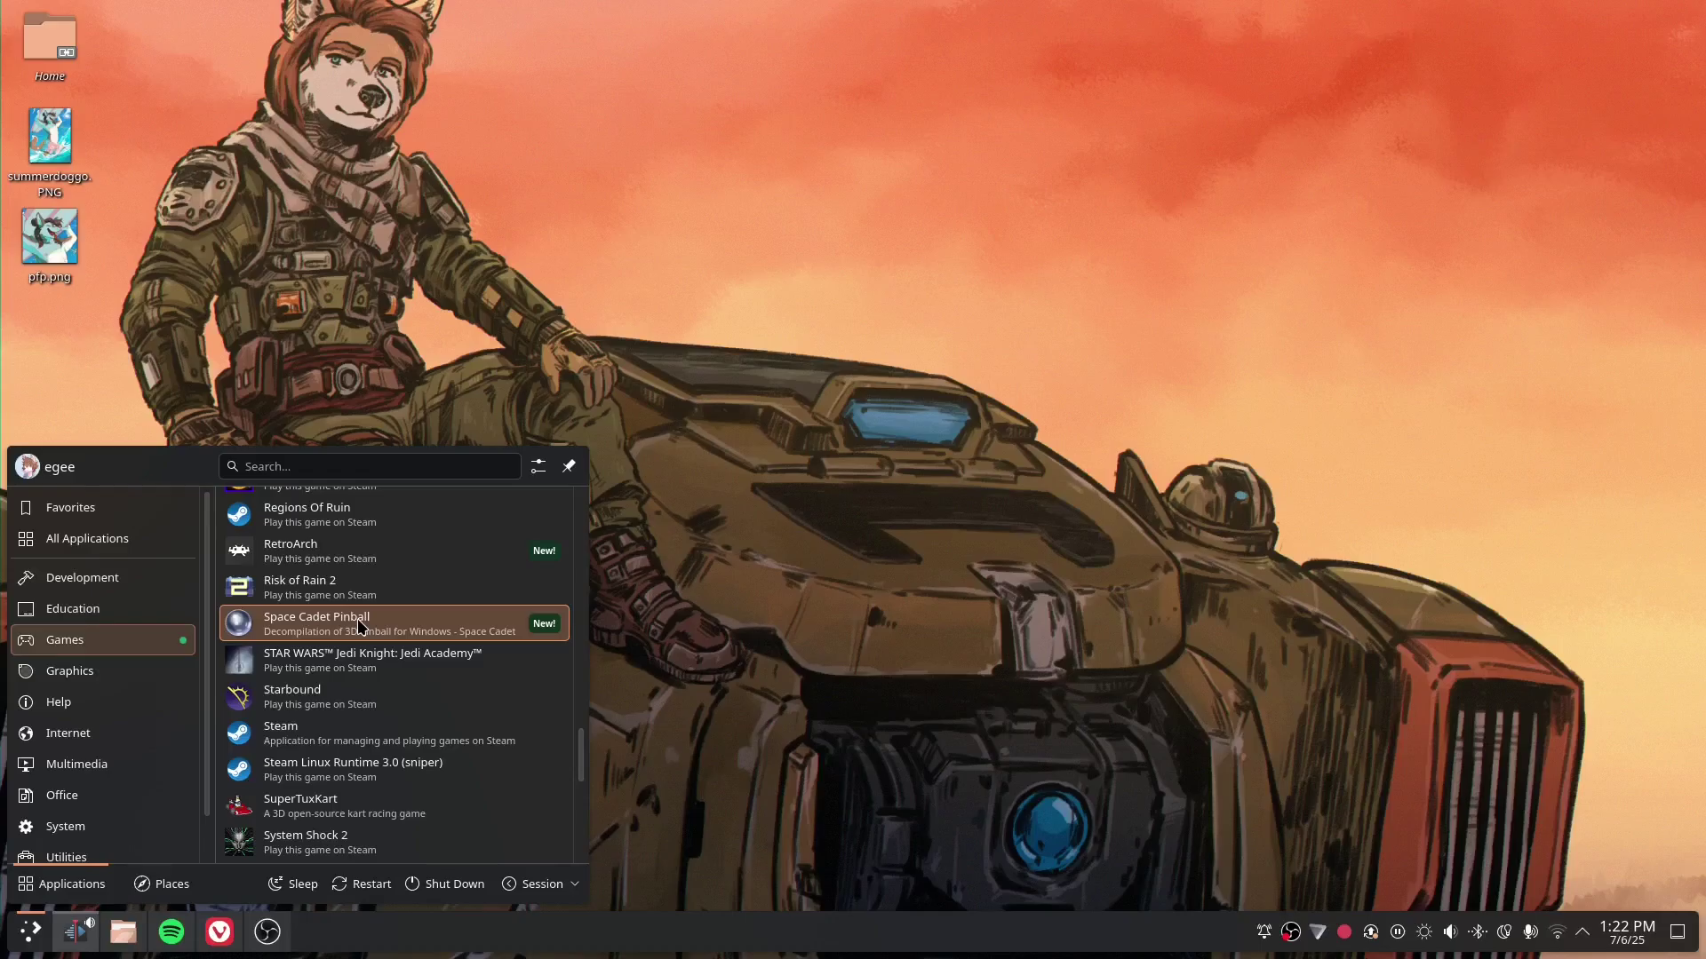
left_click(362, 627)
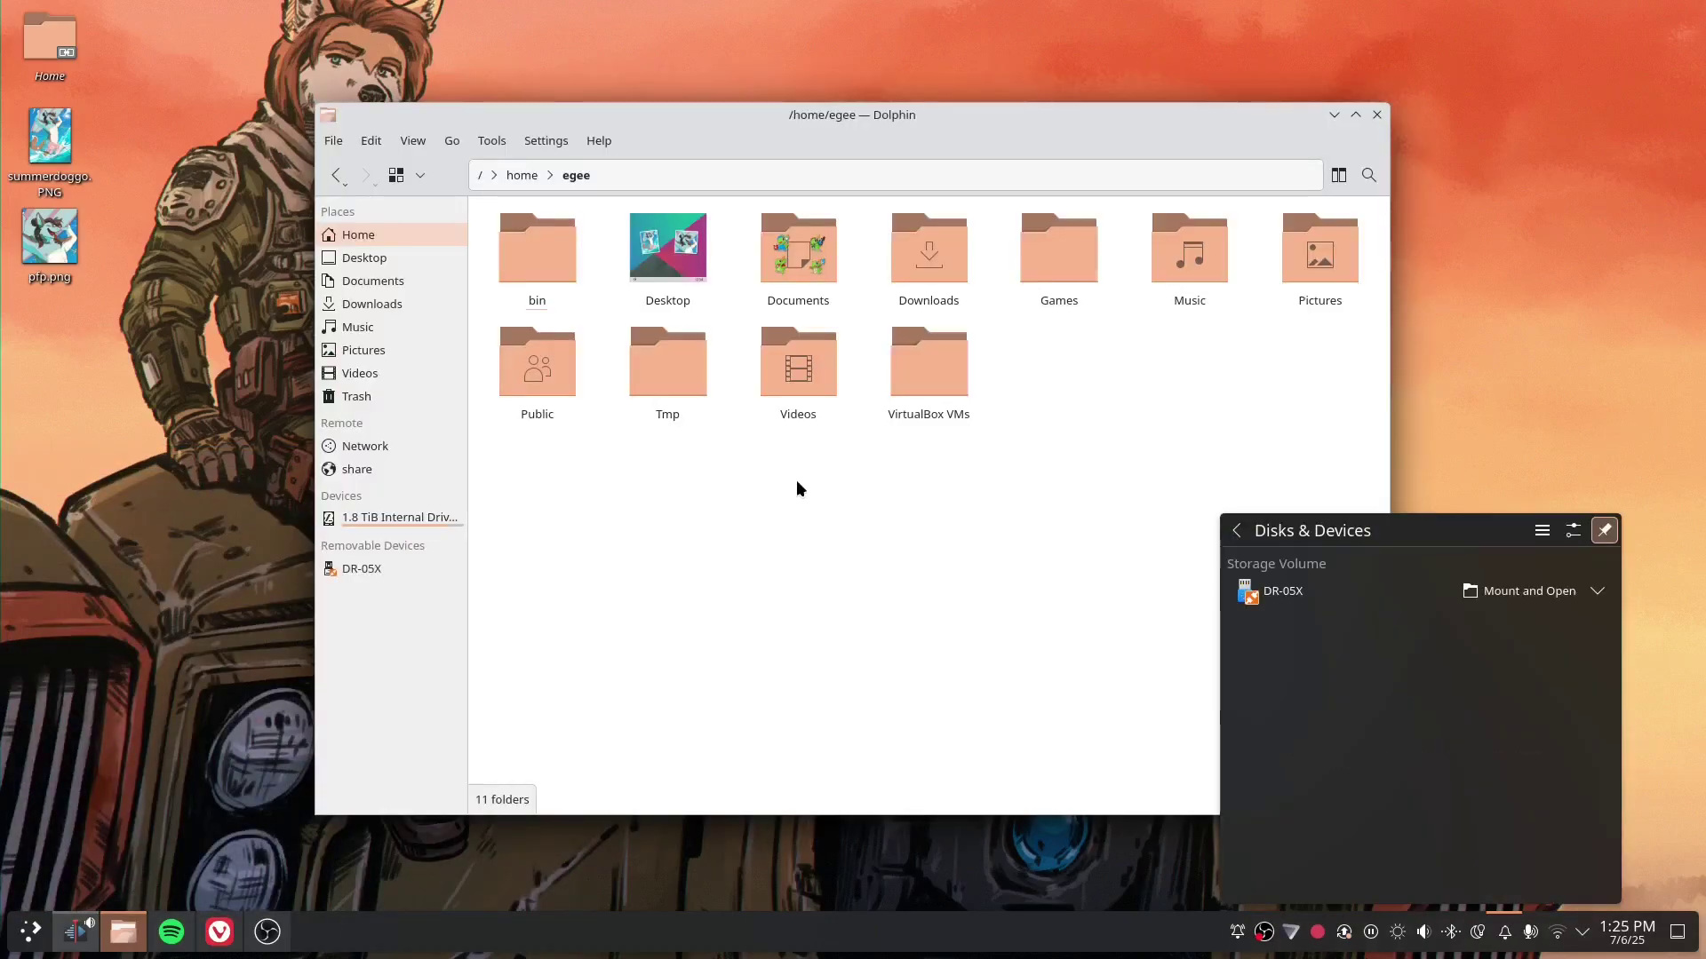
Step: Mount the DR-05X drive and repair its file system errors
left_click(1276, 595)
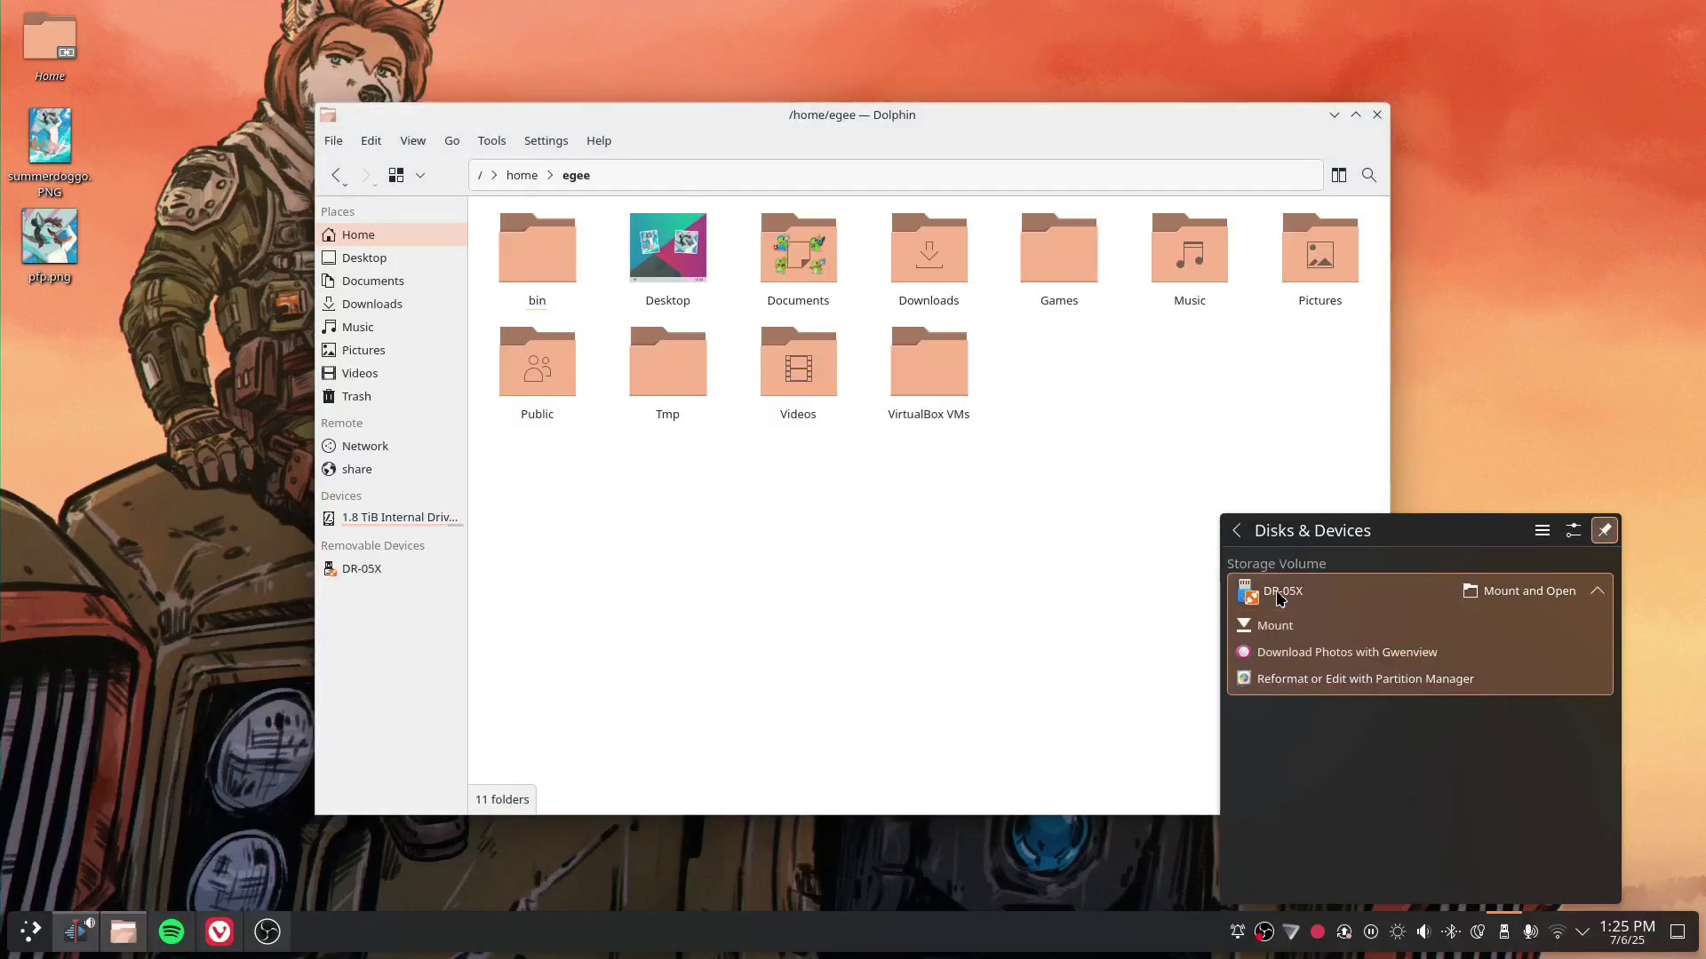
left_click(1275, 626)
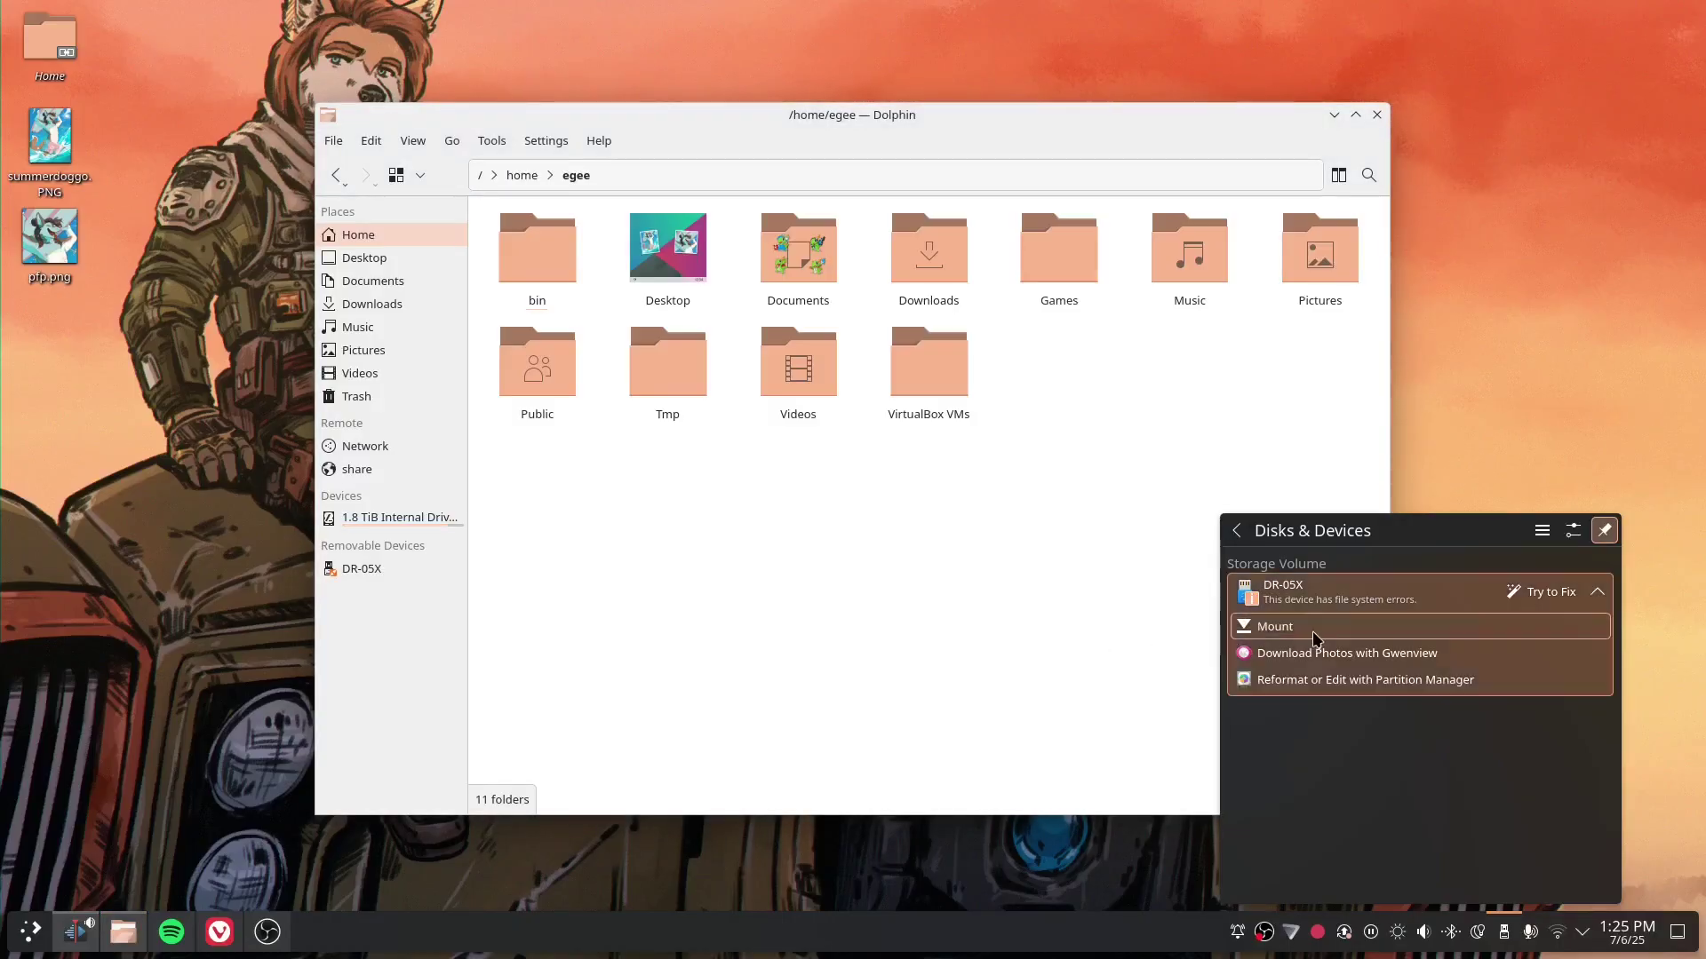
left_click(1554, 594)
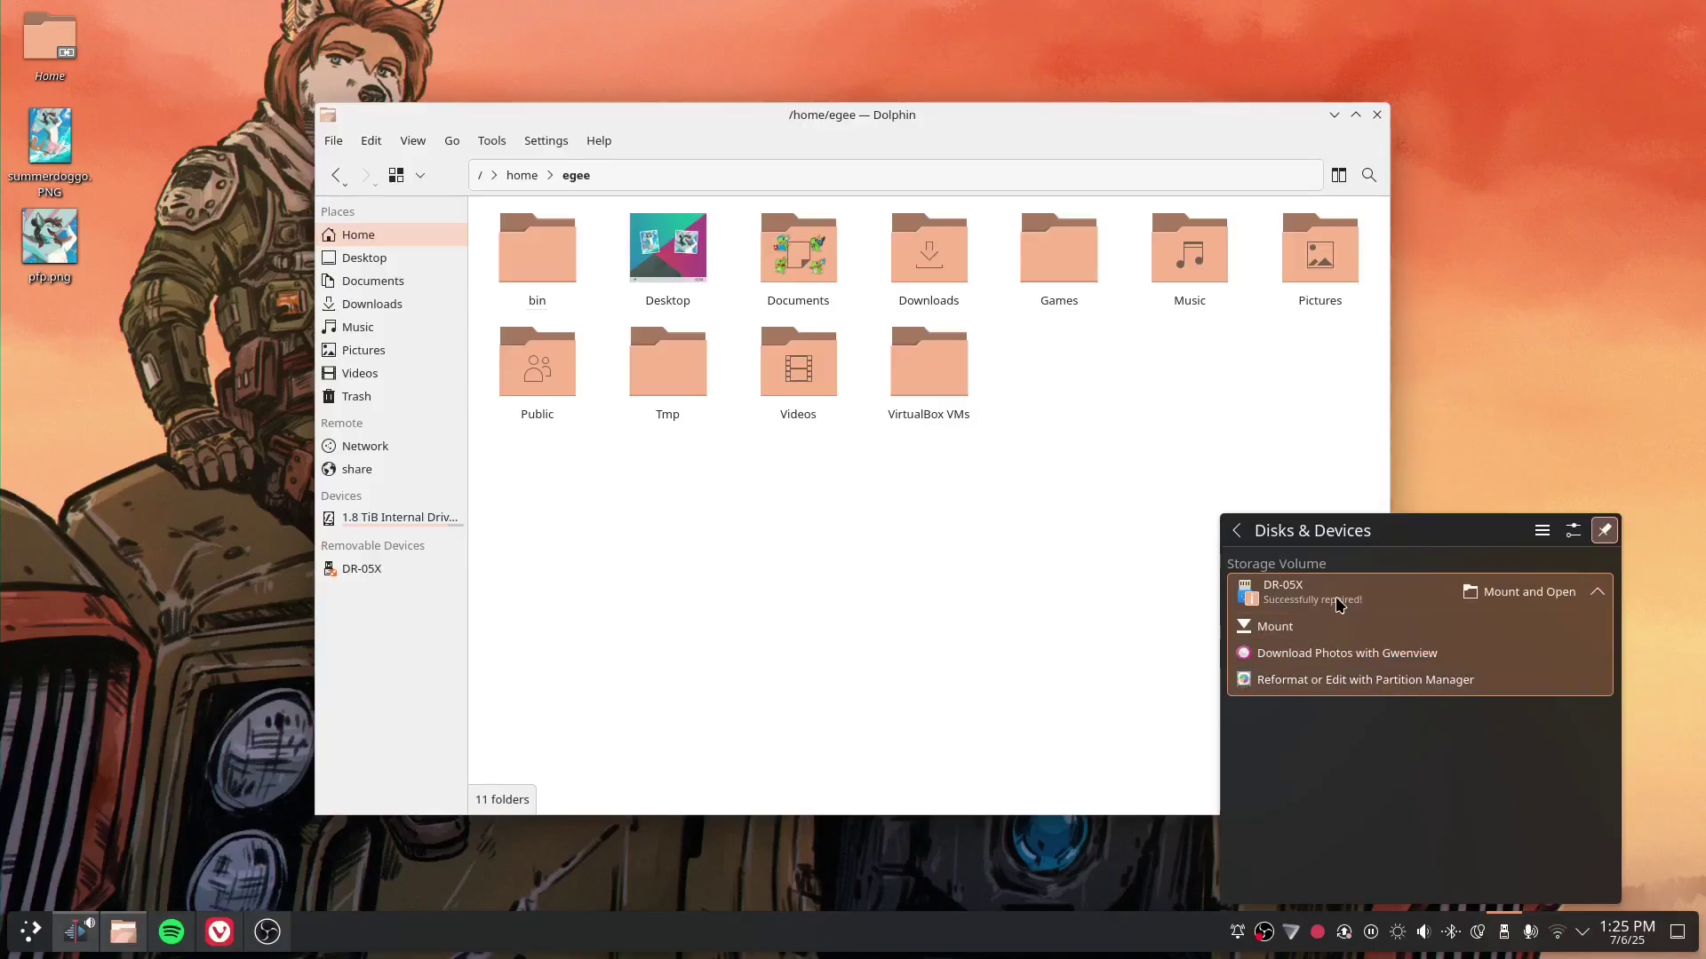
Step: Browse the clock calendar forward to August, then back four months
left_click(1619, 941)
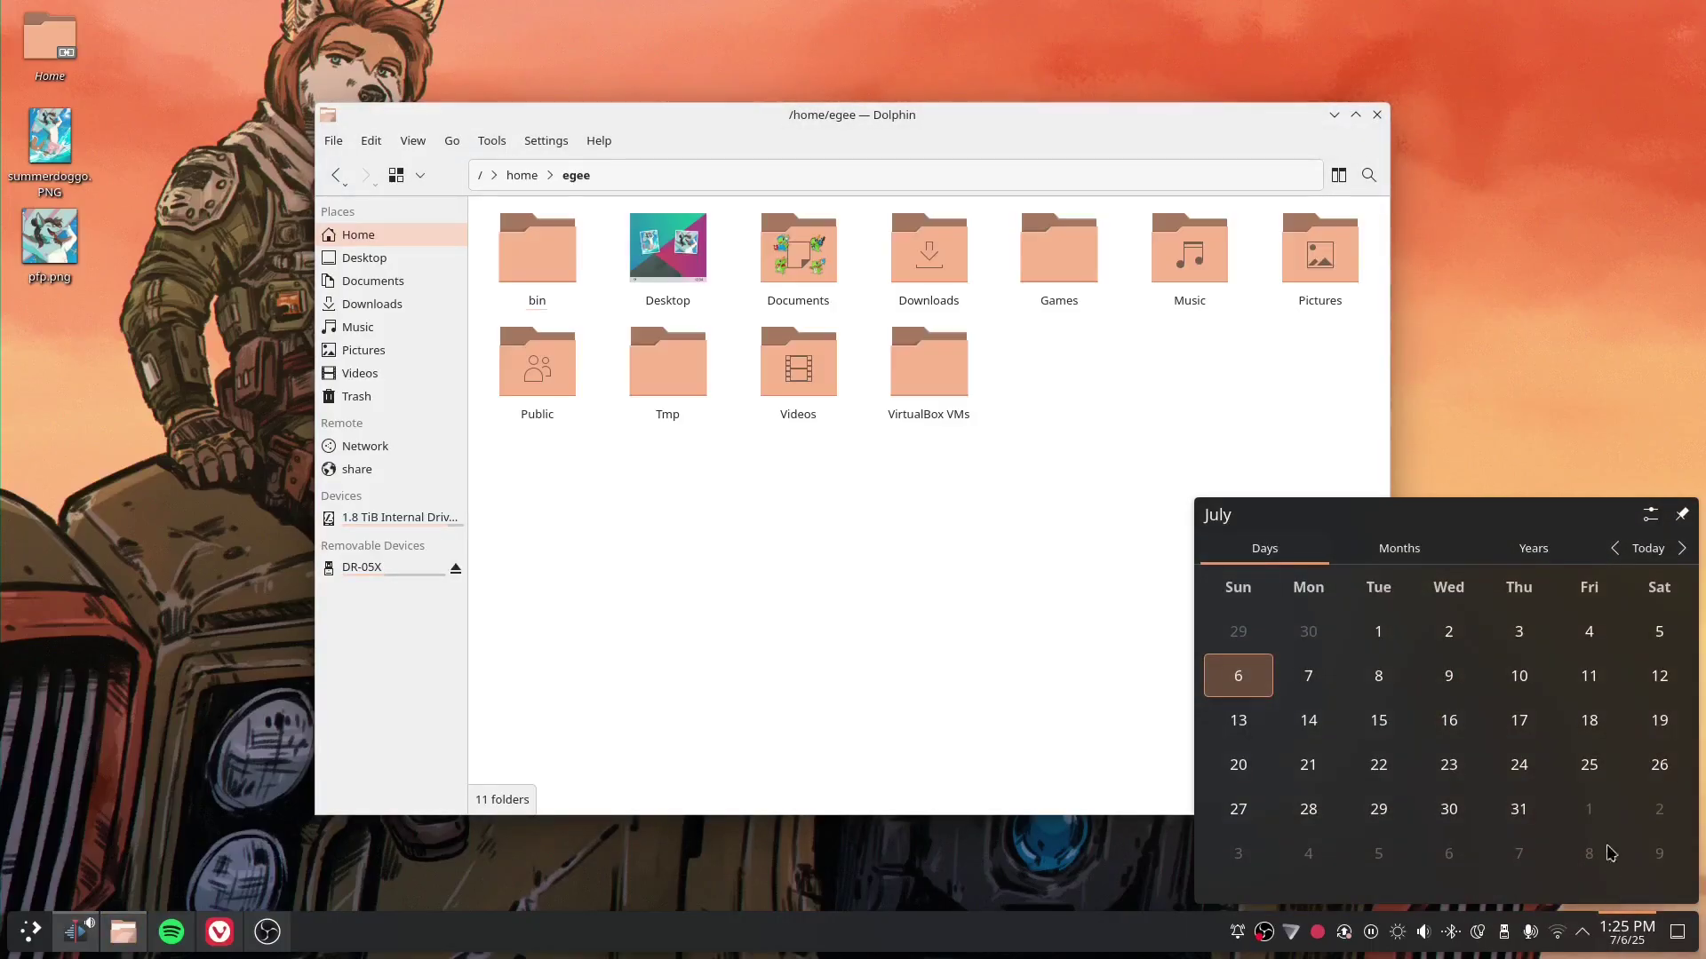
left_click(1681, 548)
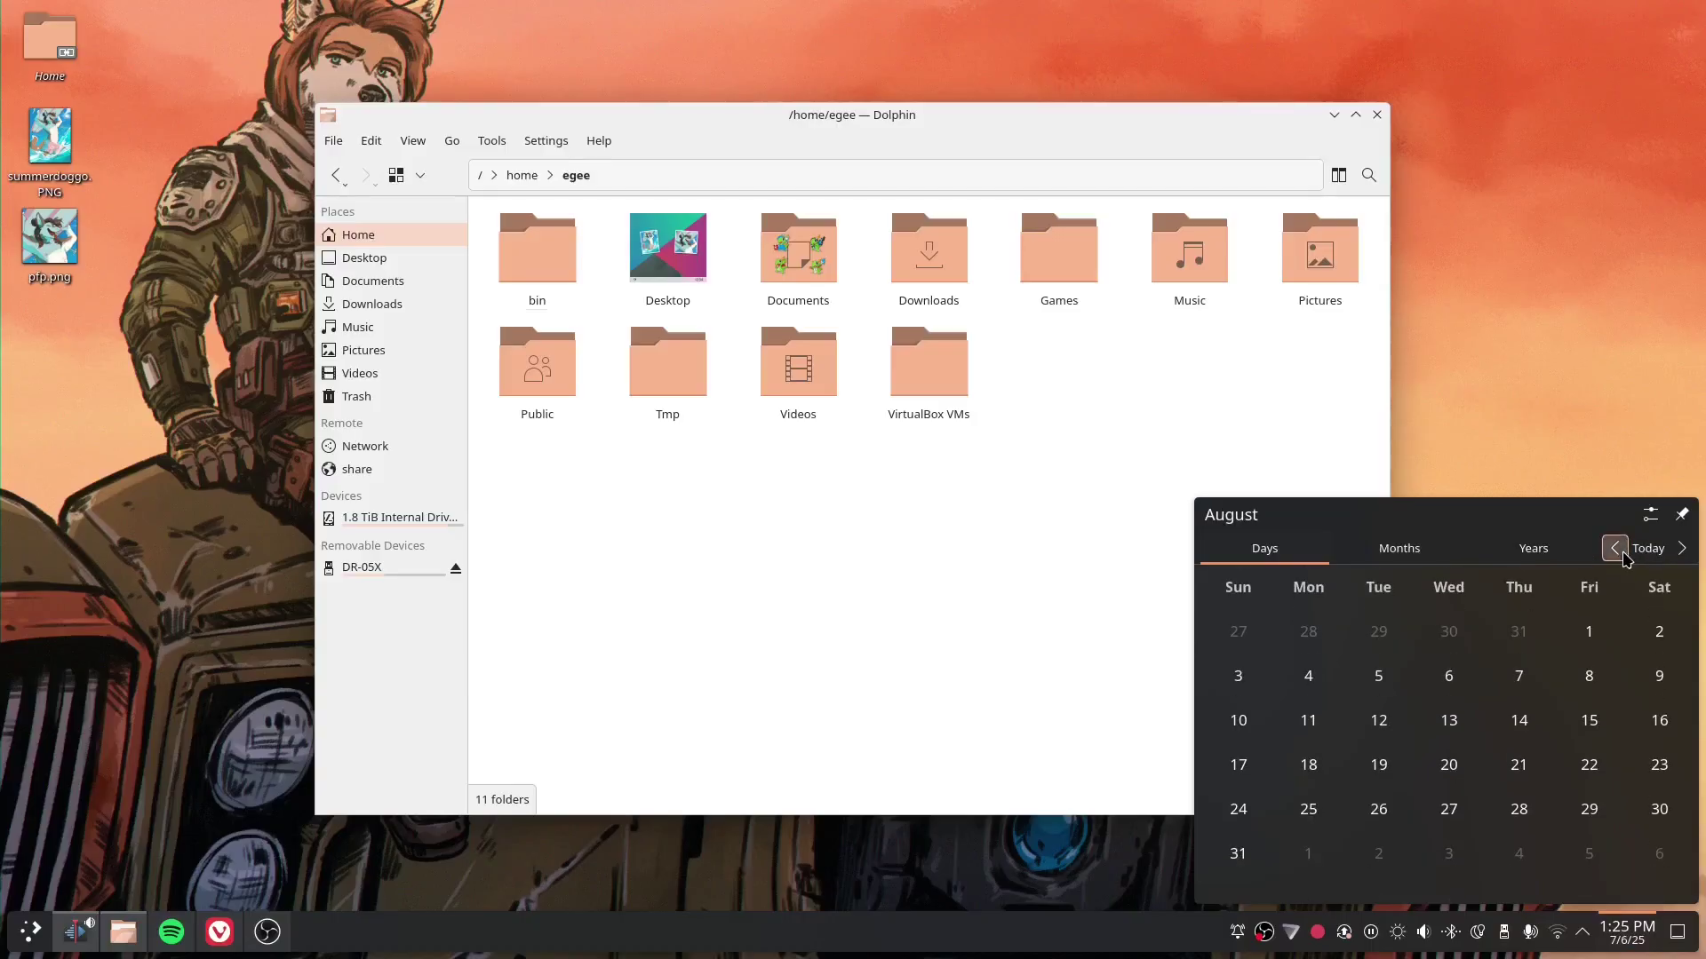
left_click(1614, 548)
left_click(1615, 548)
left_click(1615, 548)
left_click(1614, 548)
left_click(1631, 948)
Step: View the Weather Report's detailed current conditions, then return to the 7 Days forecast
left_click(1399, 933)
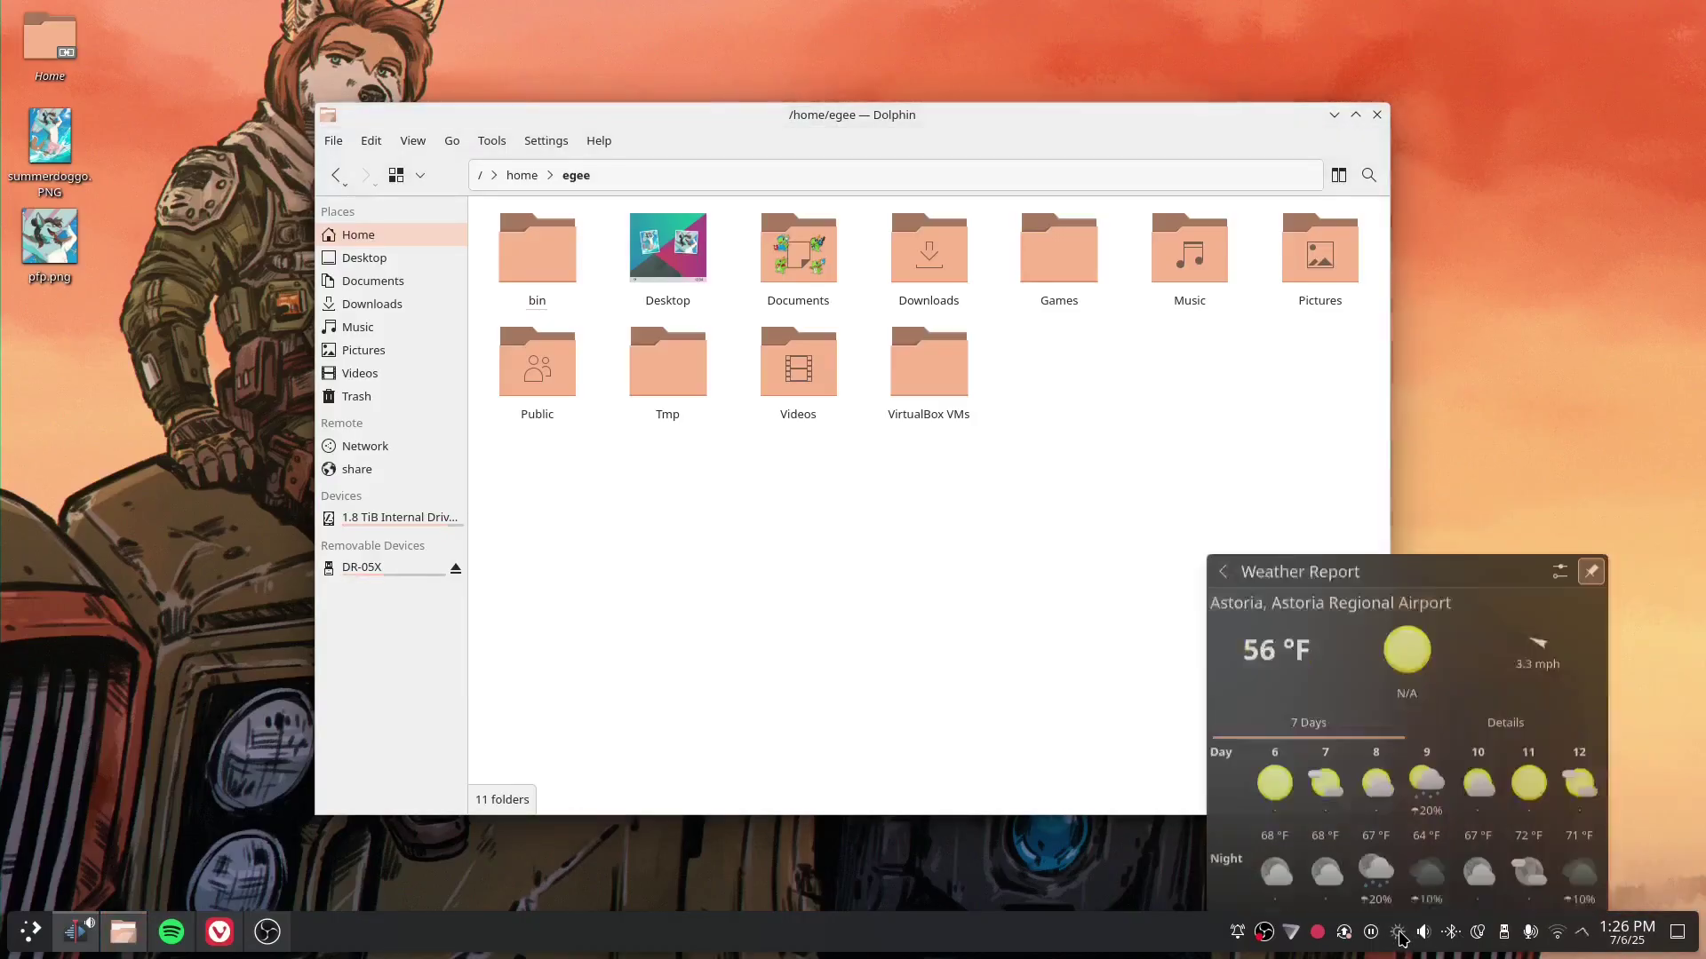
left_click(1486, 688)
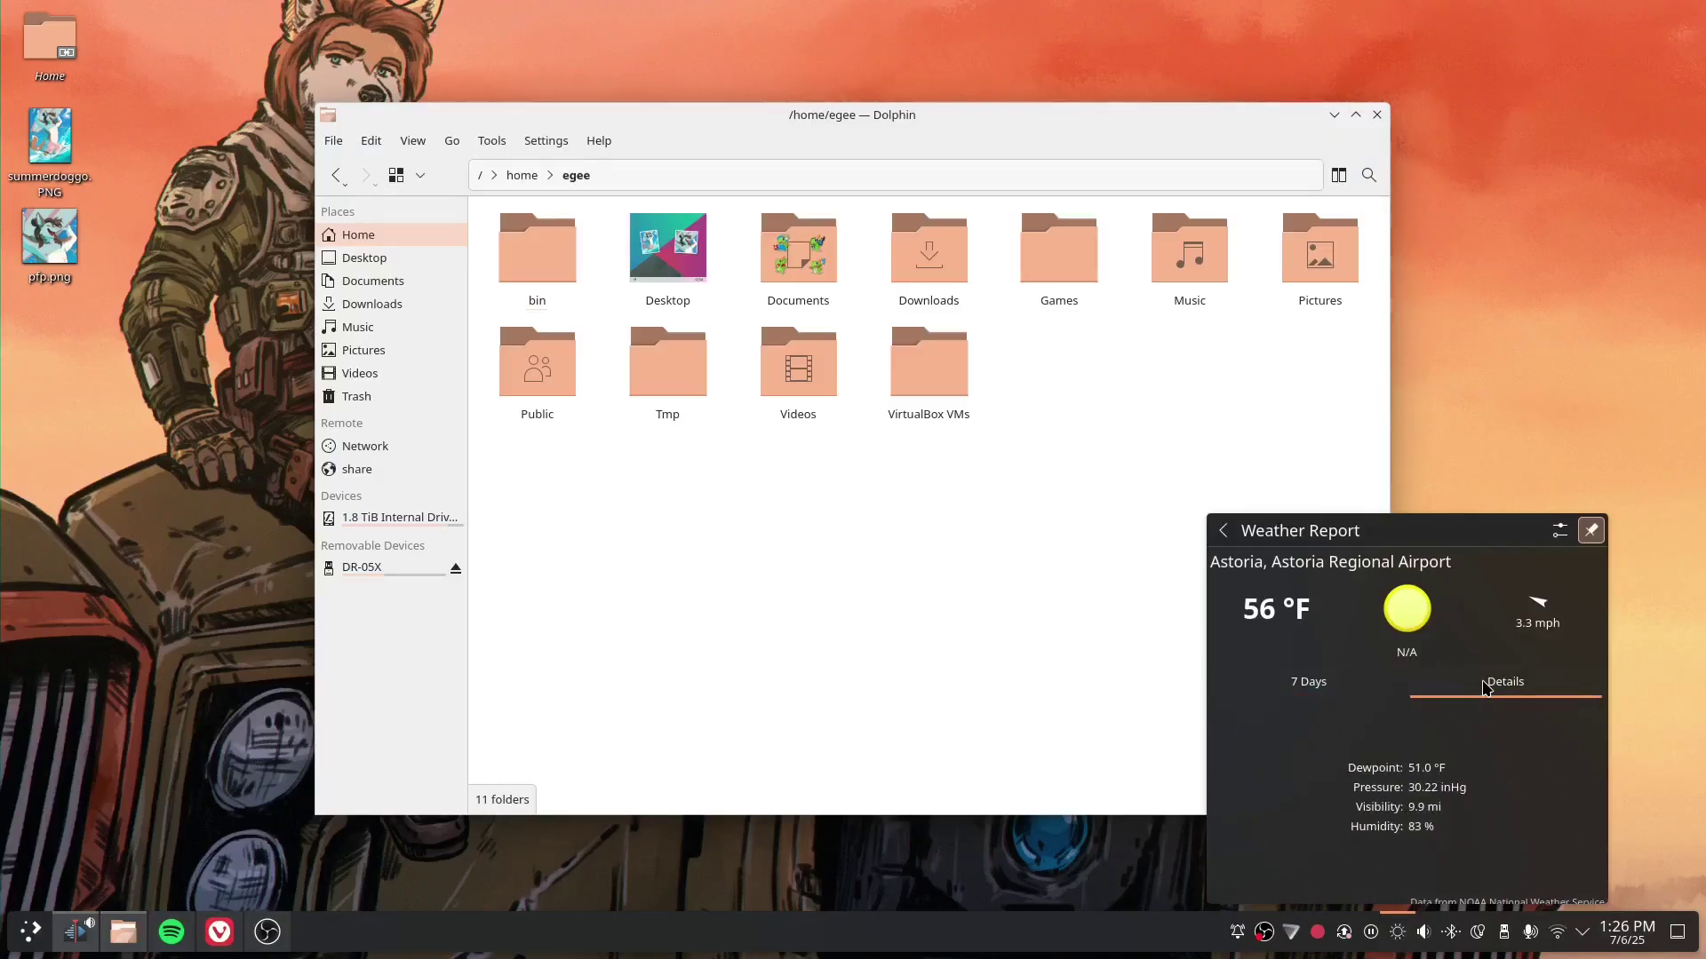
left_click(1330, 693)
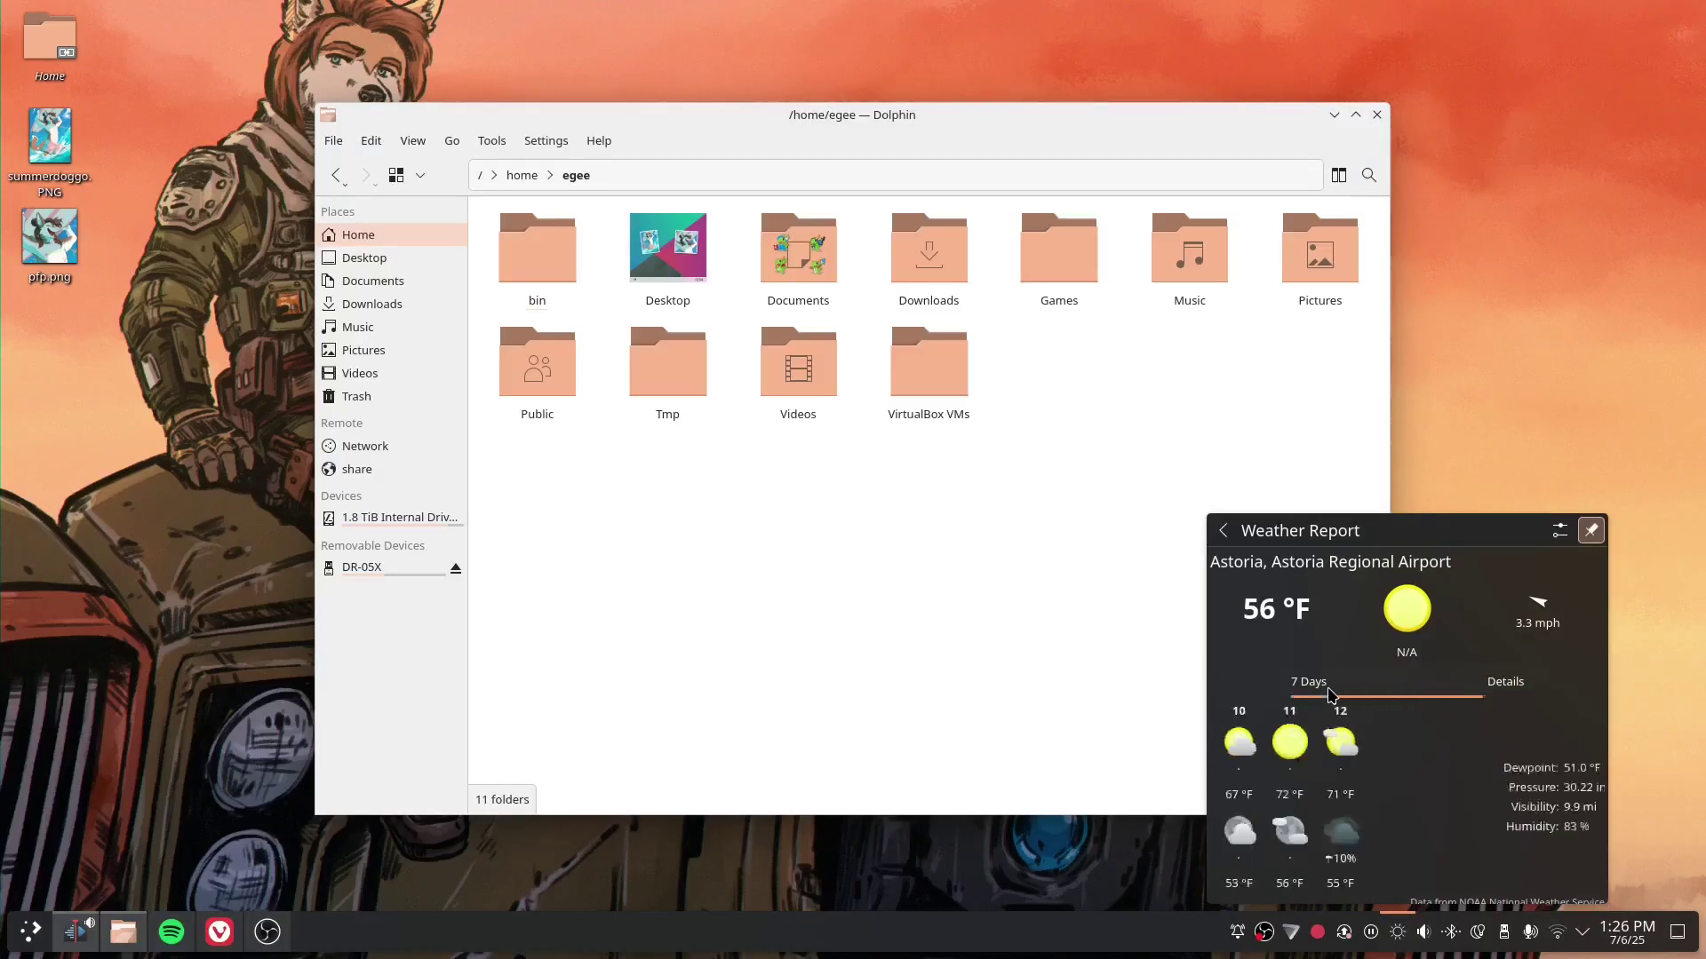
Step: Set the window minimize animation to Magic Lamp, apply it, and preview it by minimizing System Settings
left_click(1399, 935)
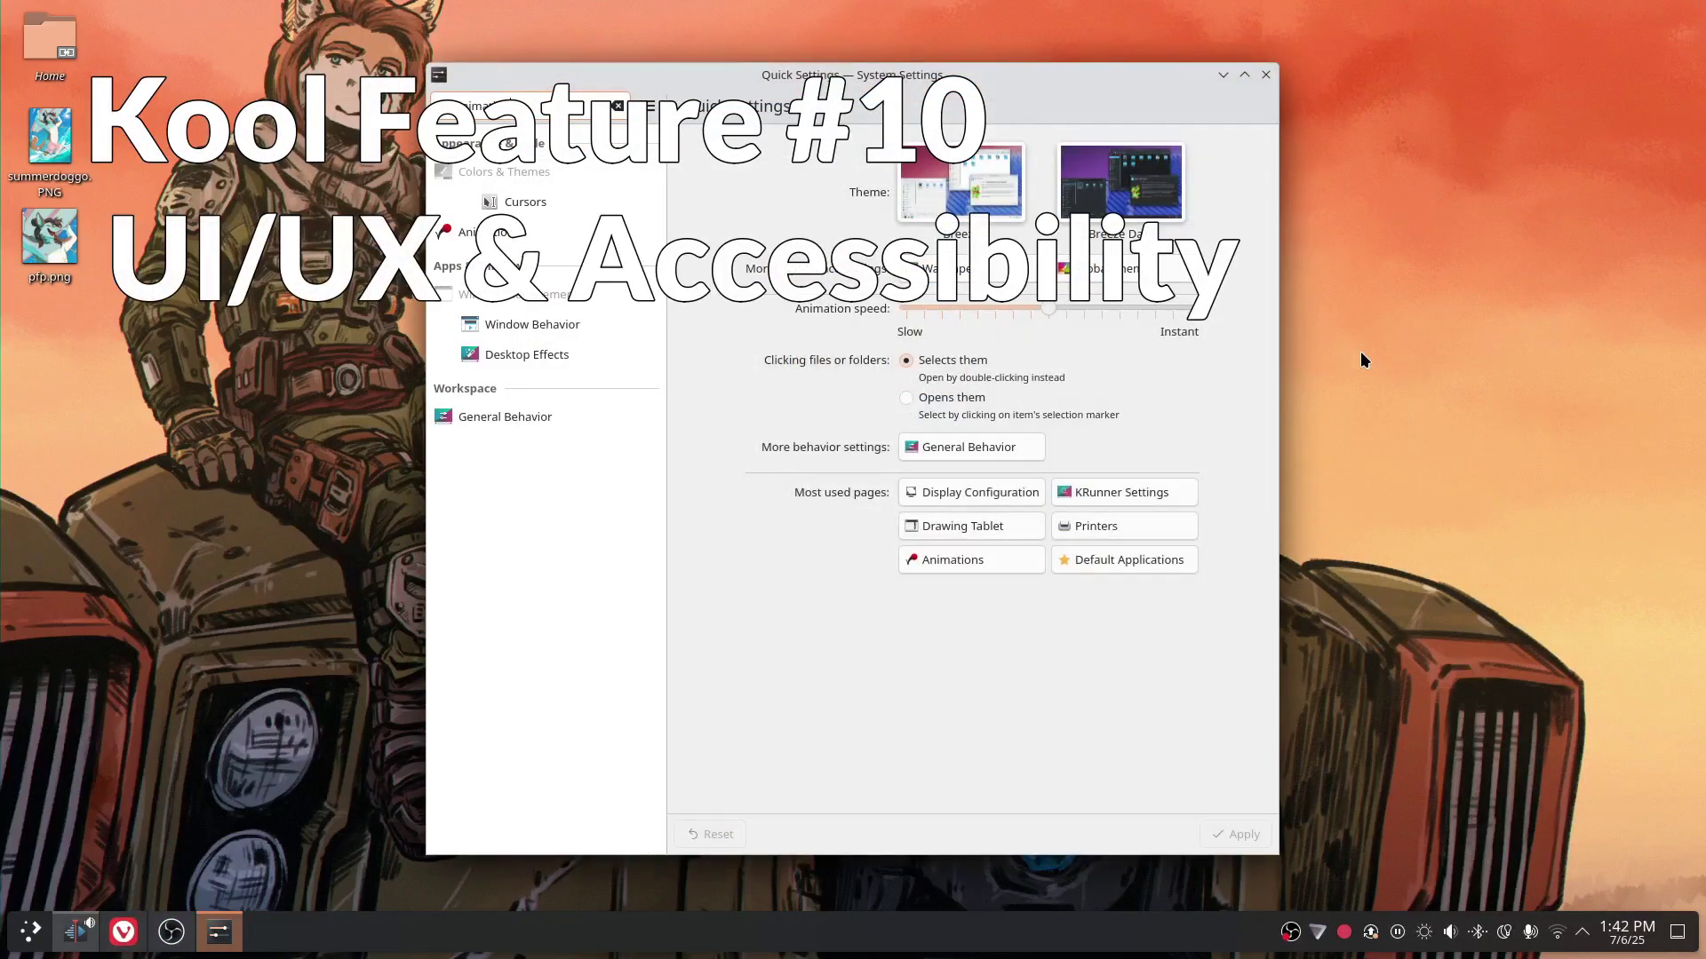
left_click(562, 238)
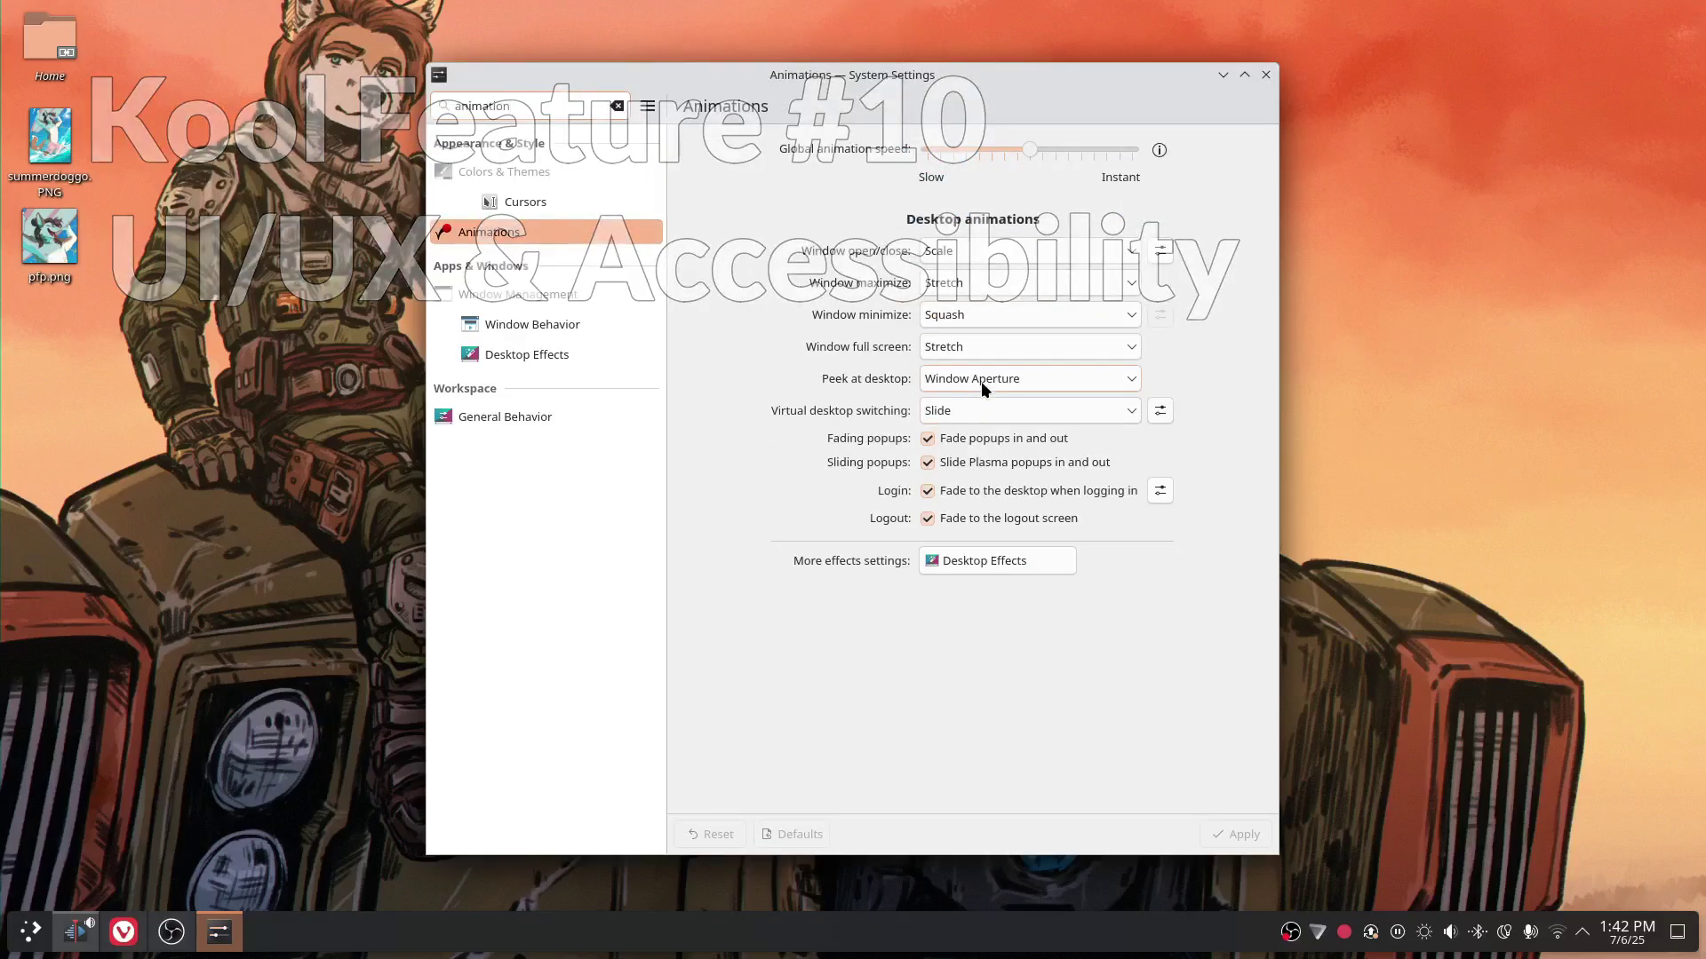
left_click(971, 316)
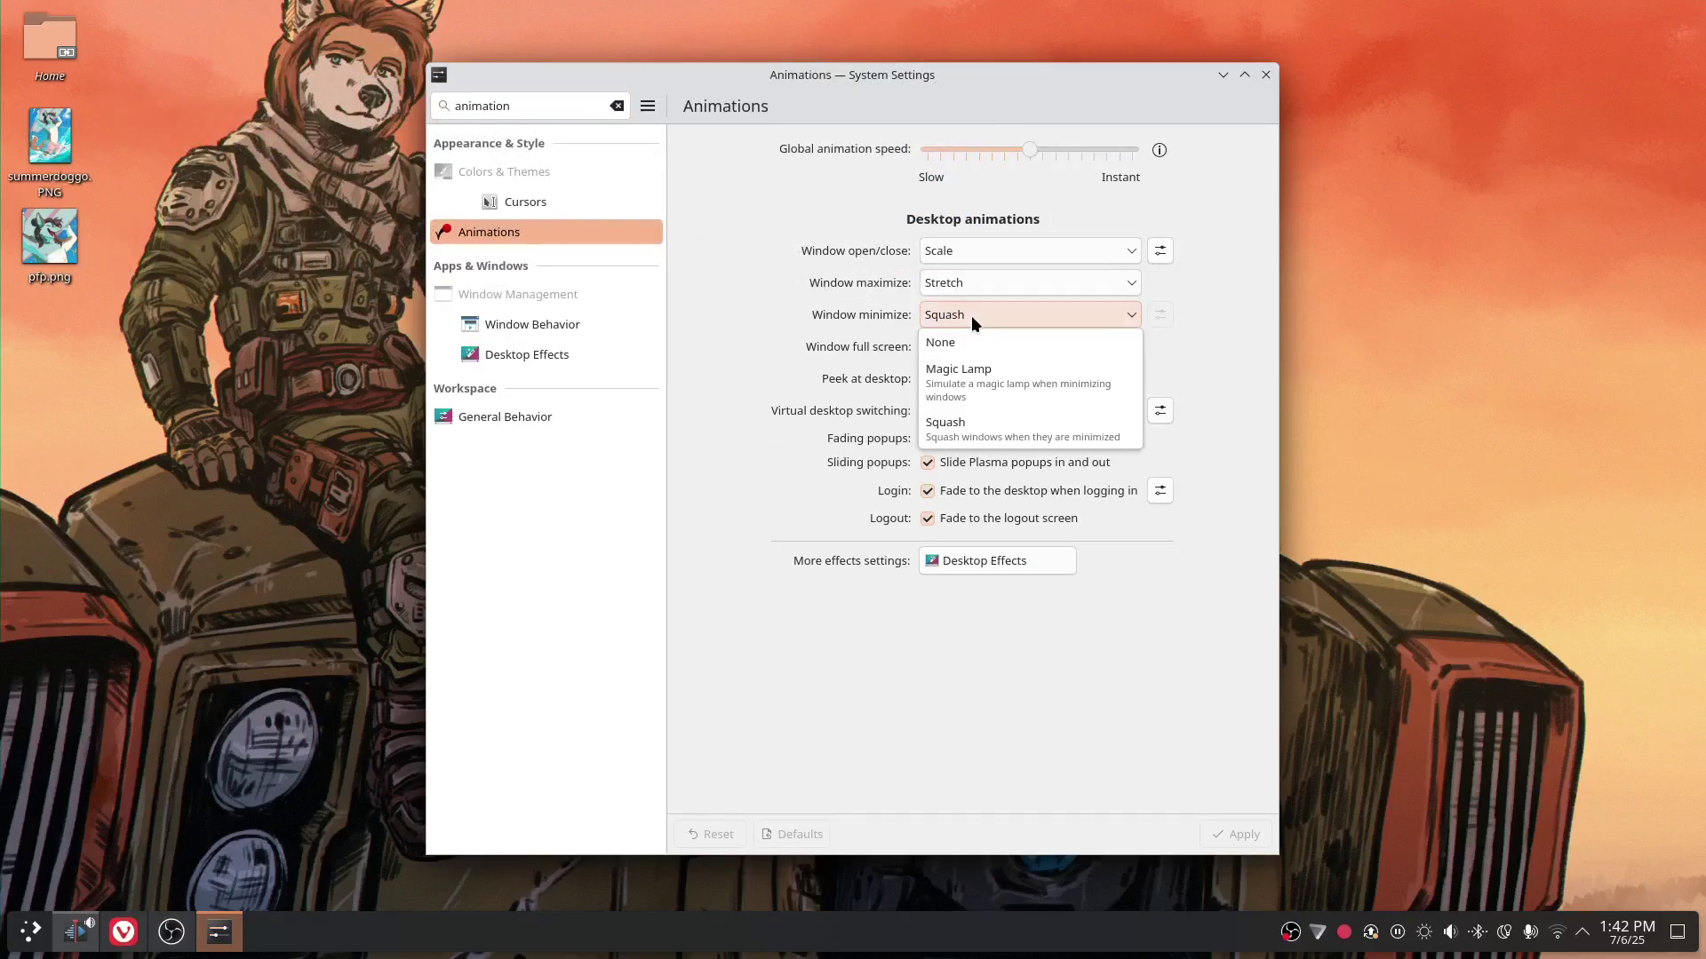
left_click(1048, 398)
left_click(1223, 75)
left_click(219, 931)
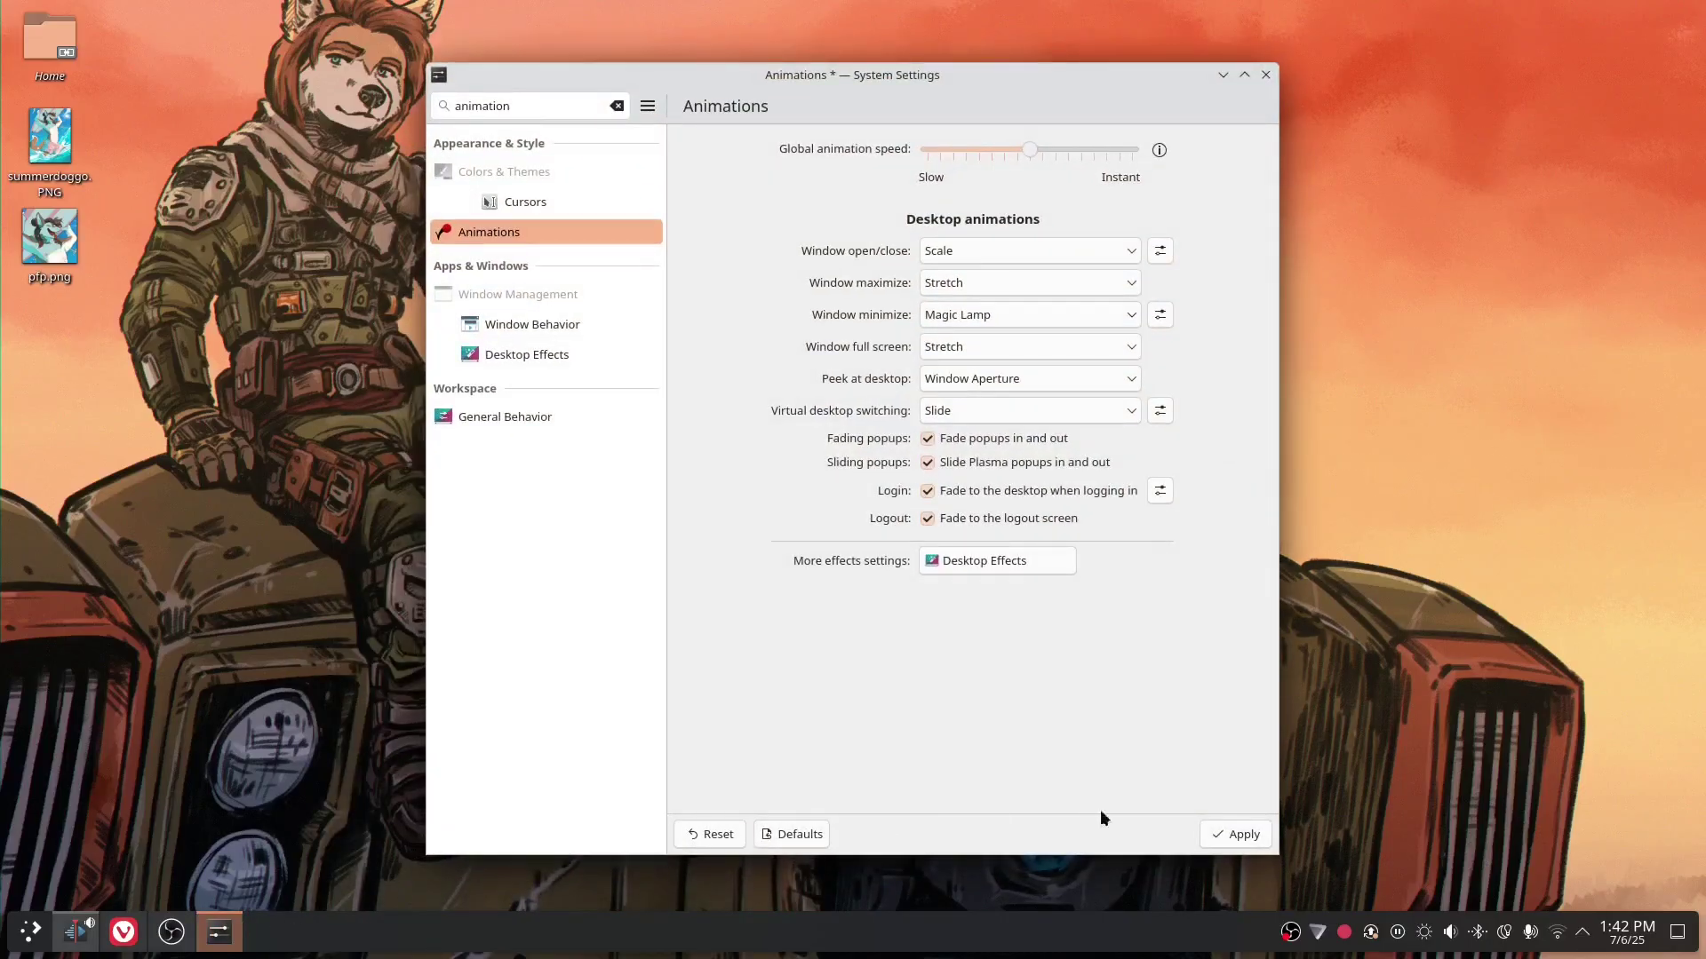
left_click(1242, 838)
left_click(1223, 76)
left_click(232, 937)
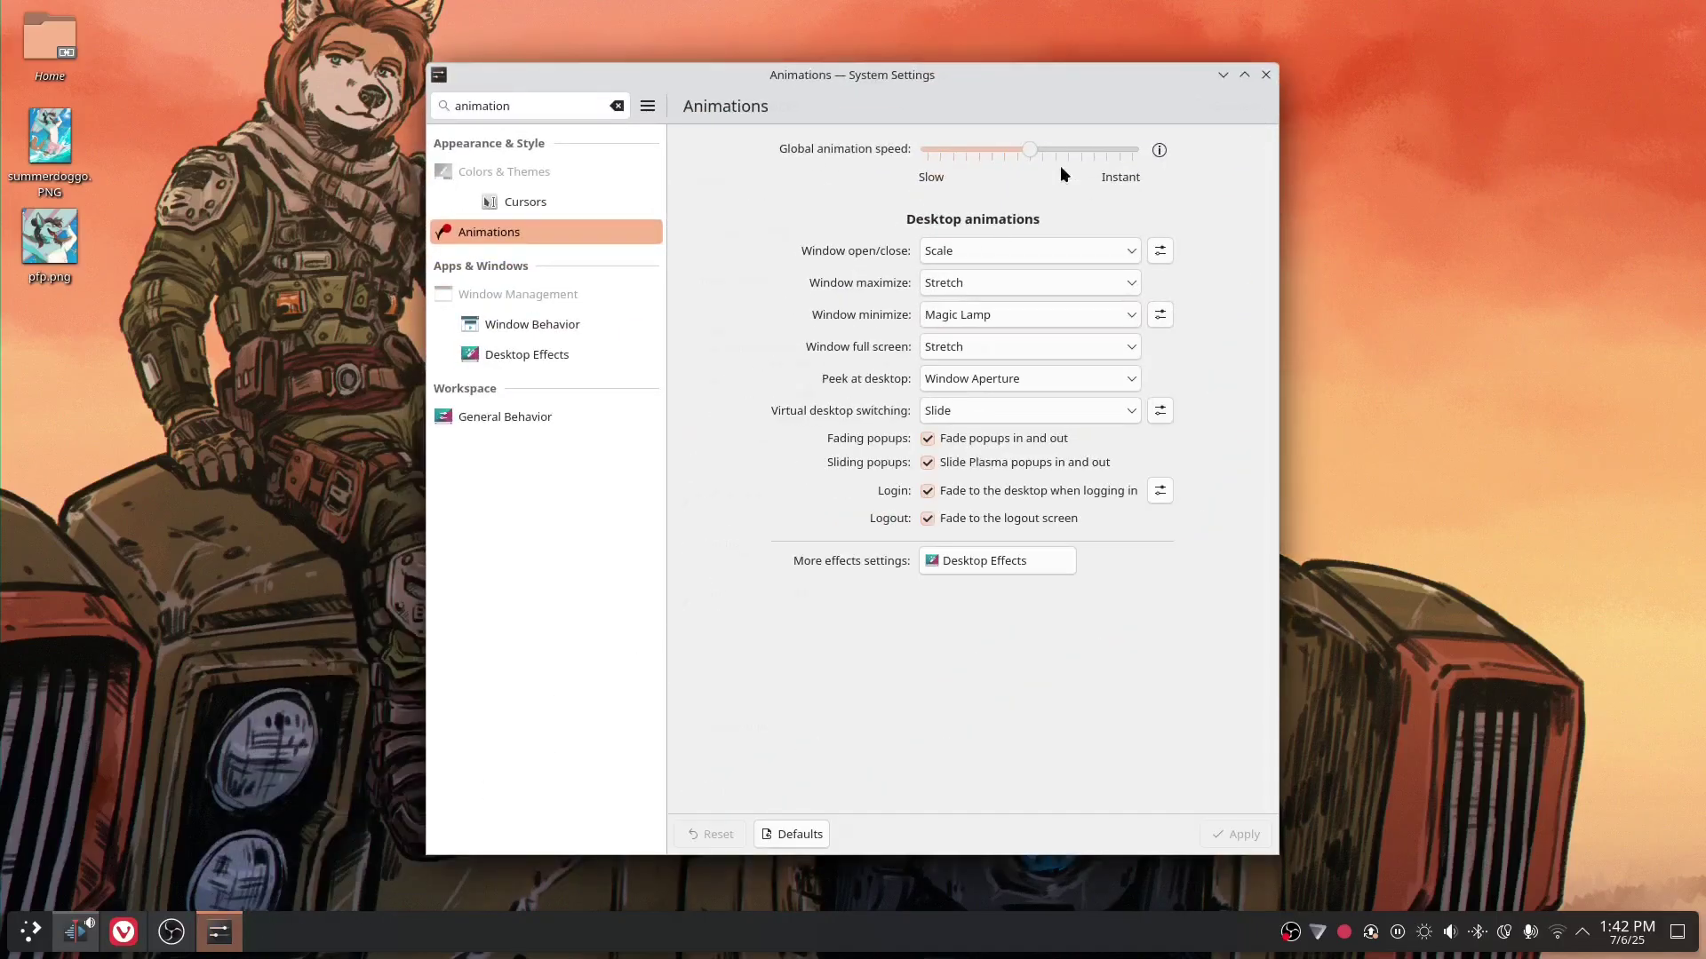
Step: Turn on the Translucency desktop effect, apply it, and drag the window to show it translucent
left_click(997, 561)
scroll(1104, 746, "down", 10)
left_click(683, 357)
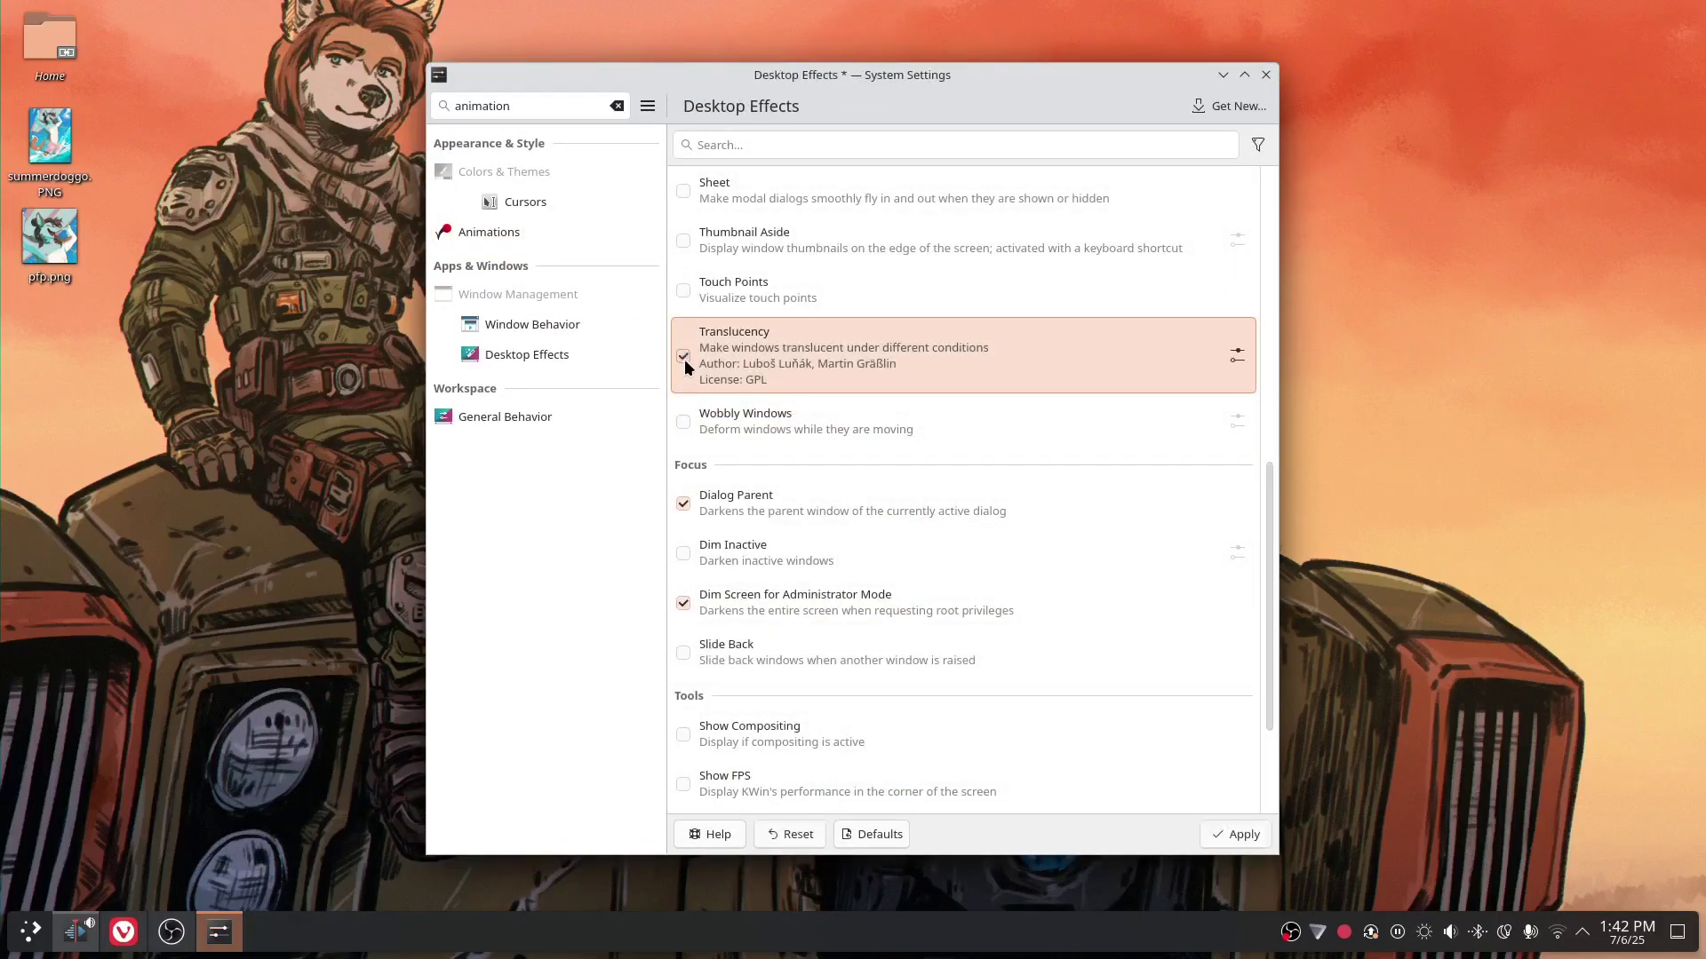
left_click(1220, 830)
left_click_drag(1003, 70, 951, 56)
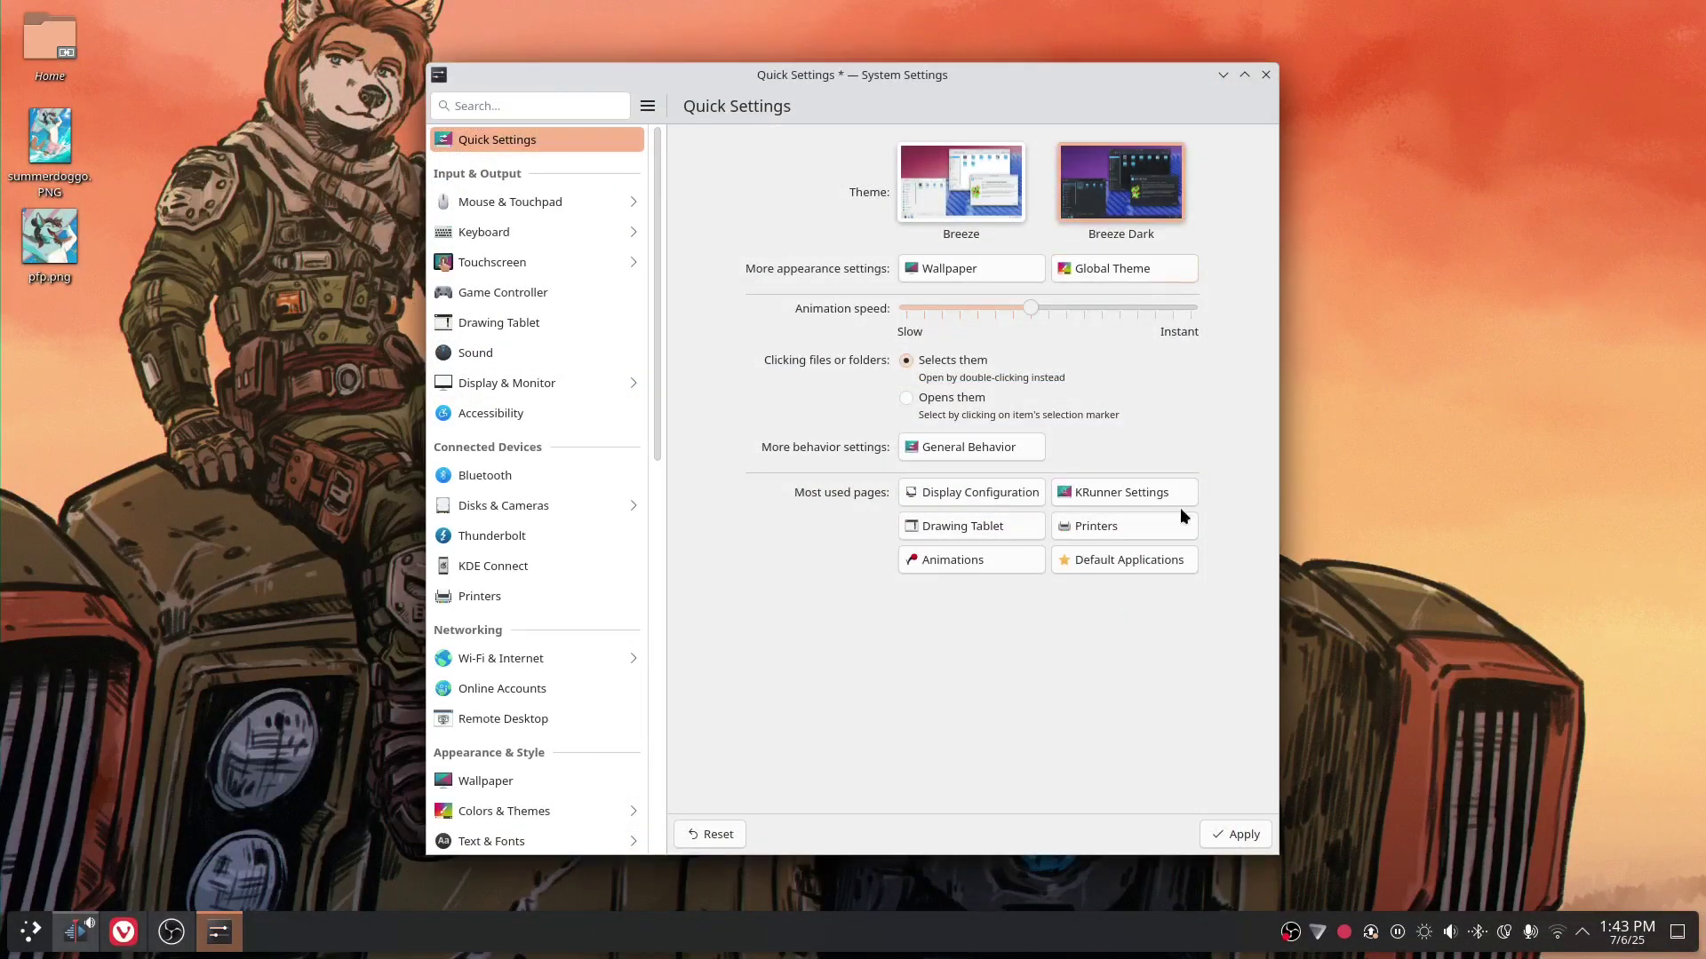
Step: Apply the Breeze Dark theme and open the Home folder from the desktop beside System Settings
left_click(1251, 831)
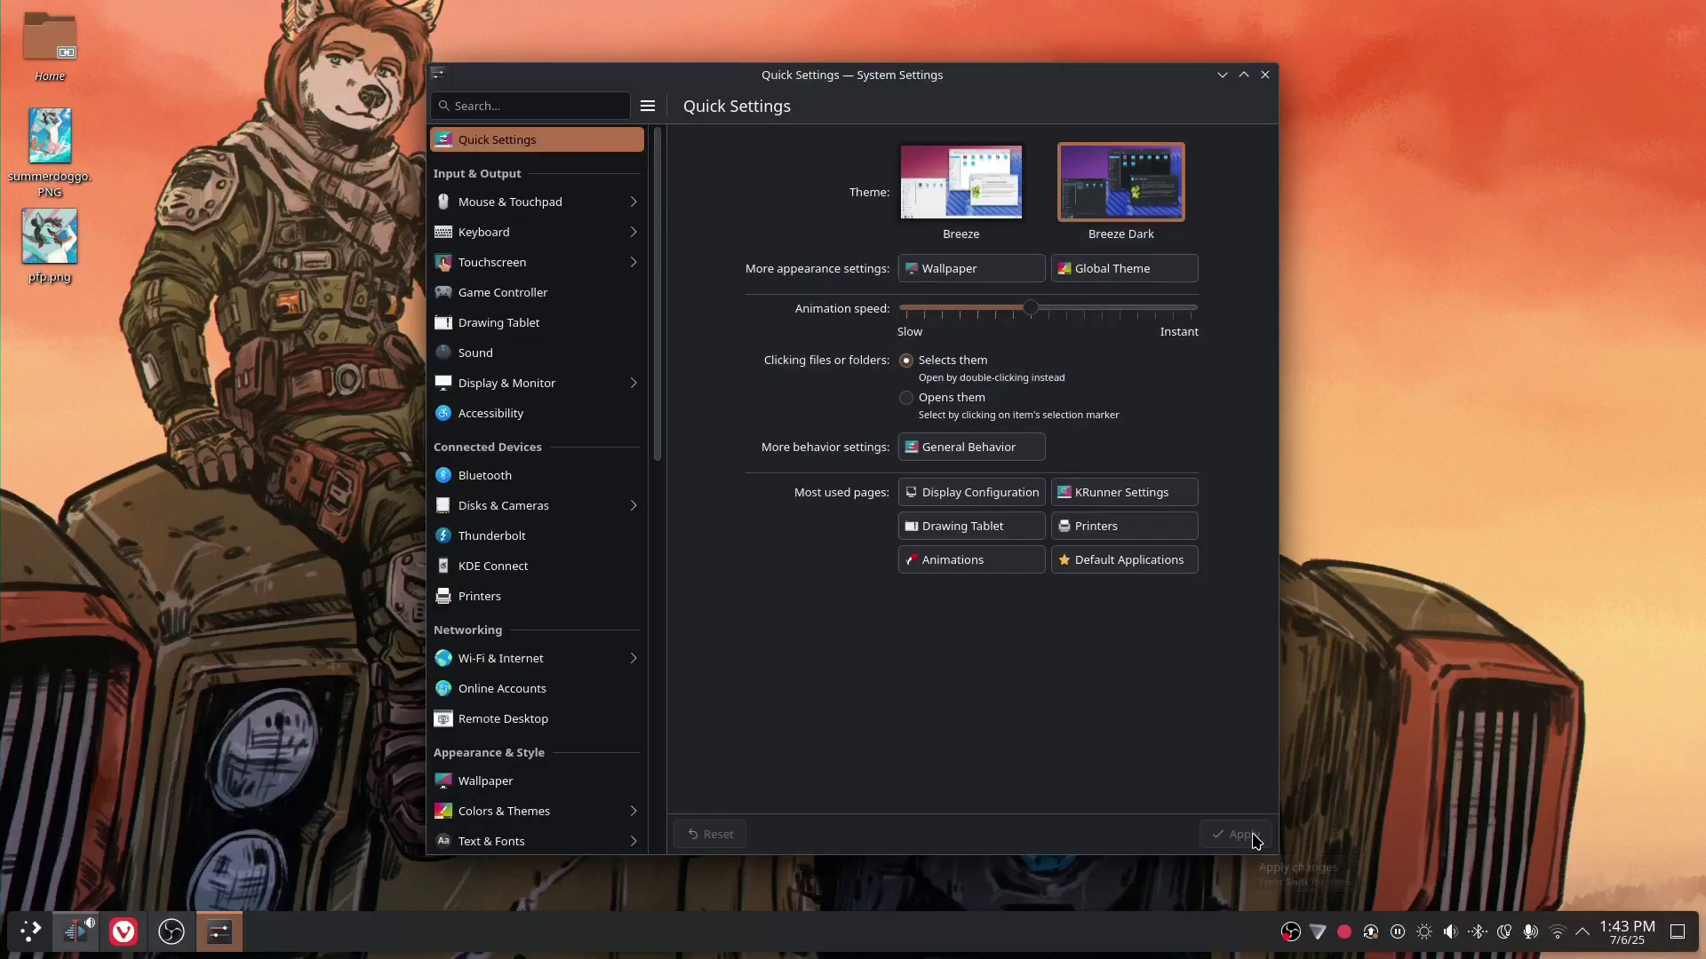
left_click_drag(892, 78, 835, 61)
double_click(43, 40)
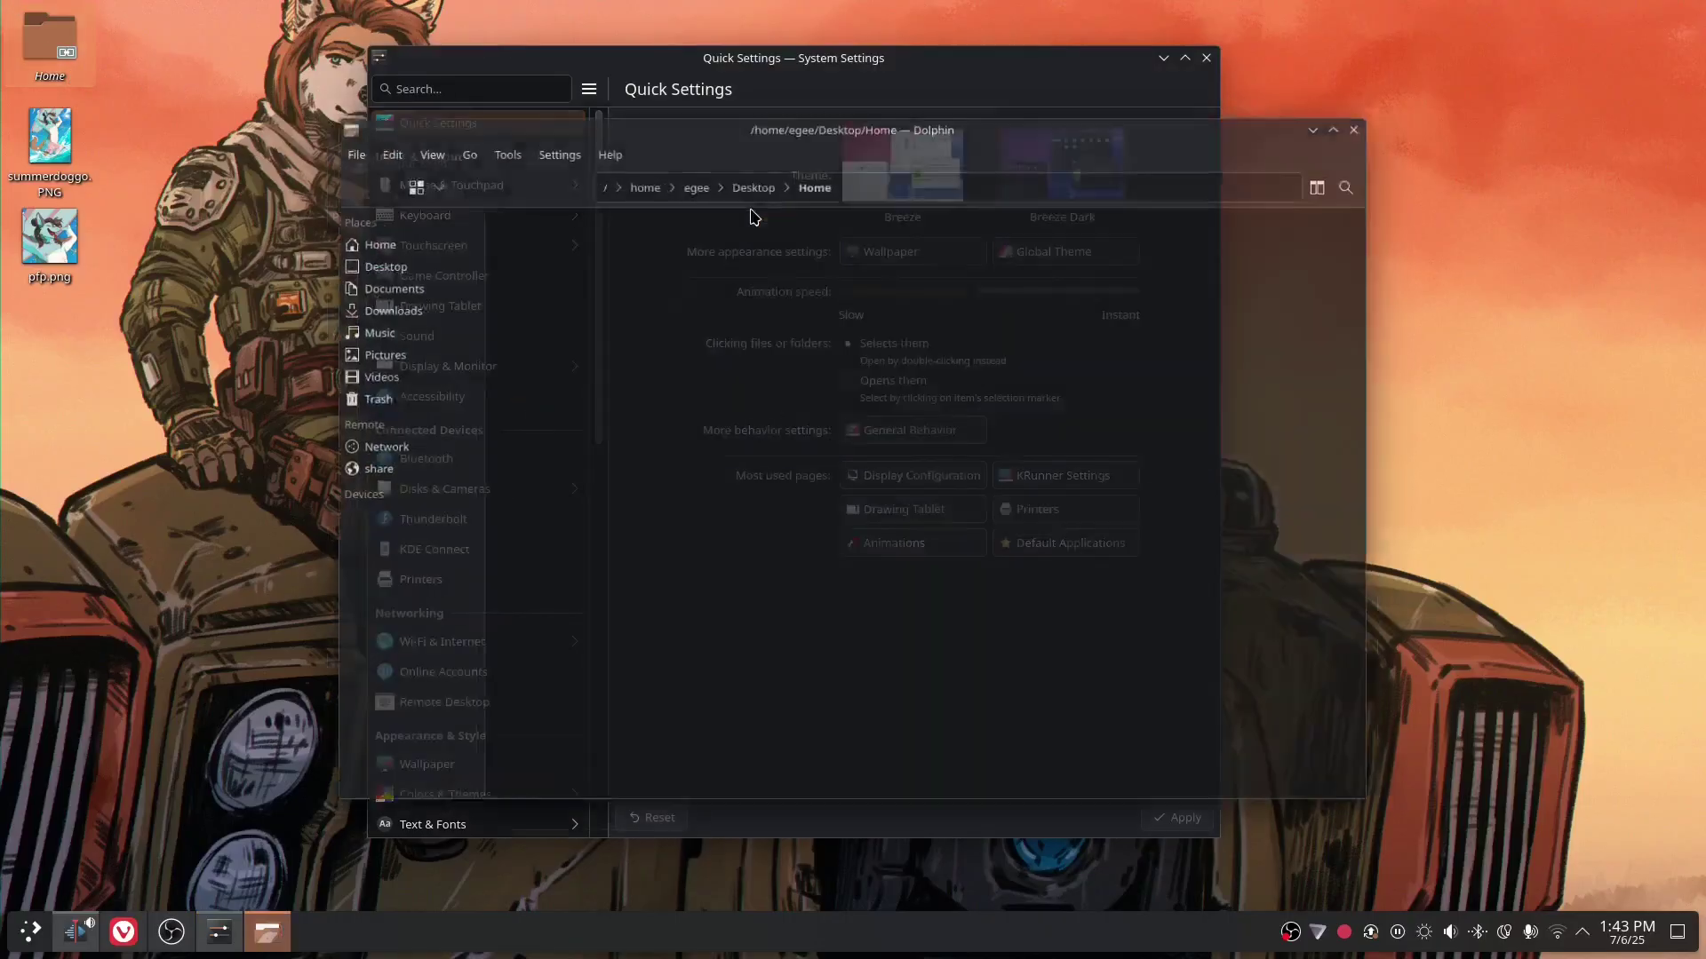
left_click_drag(951, 124, 659, 50)
left_click_drag(1140, 78, 1417, 68)
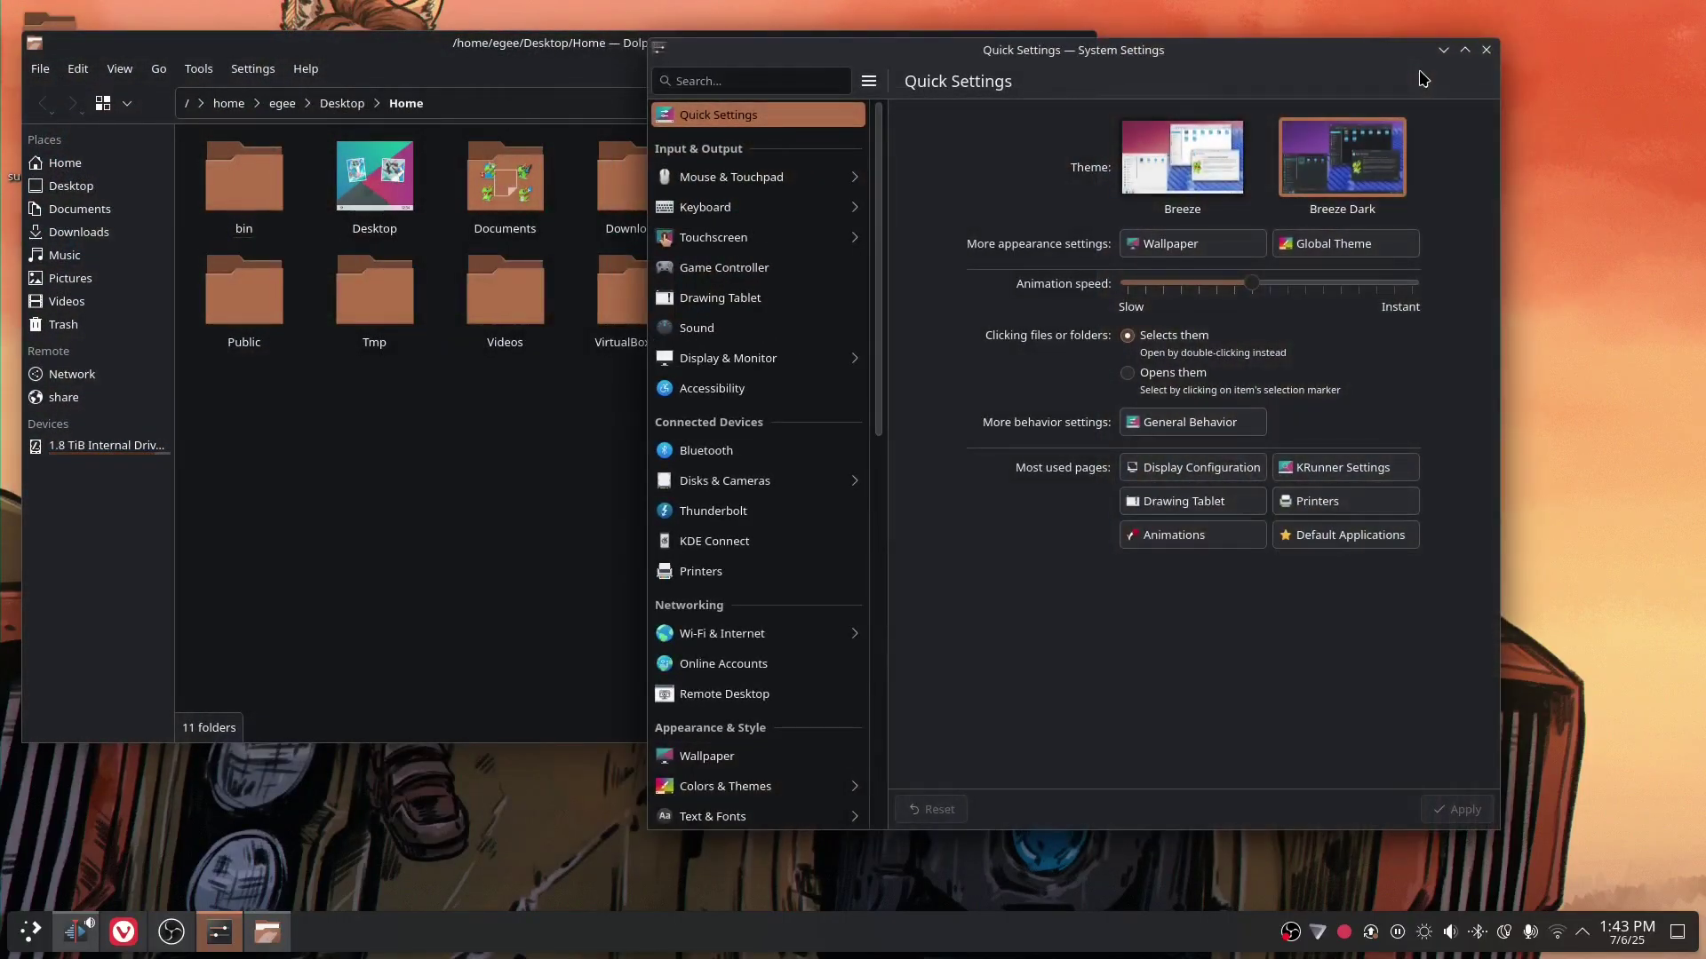
Step: Launch Info Center via a 'kinfo' launcher search and move it to the lower left
key("super")
type("kinfo")
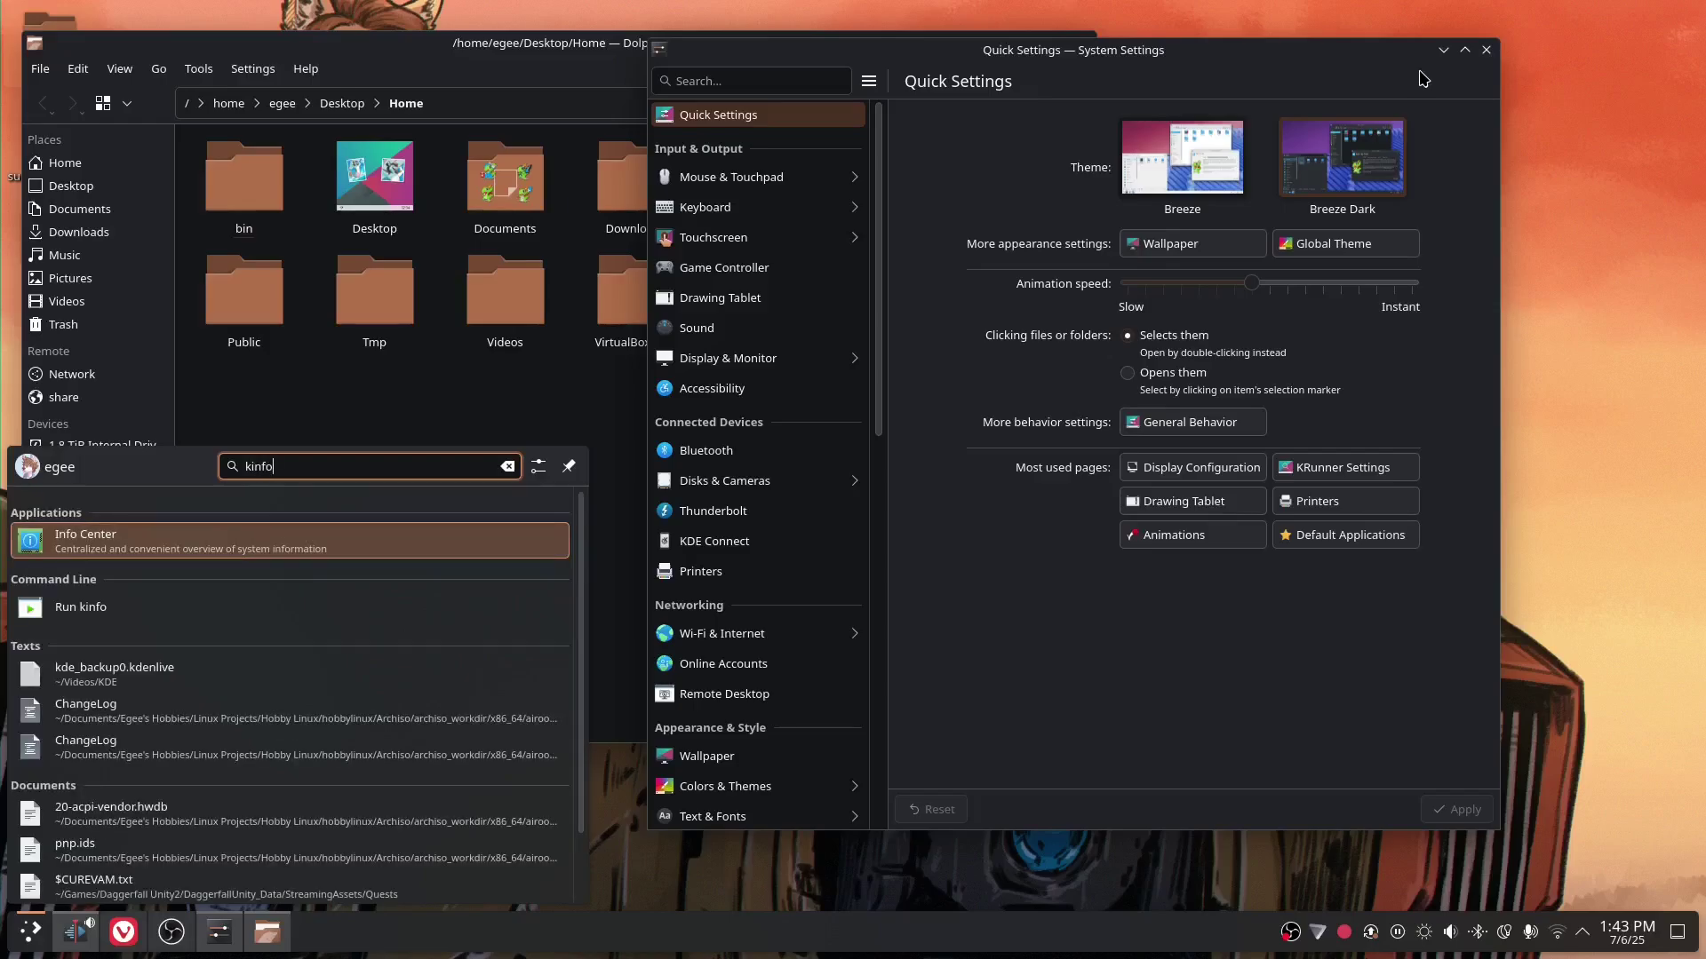
key("Return")
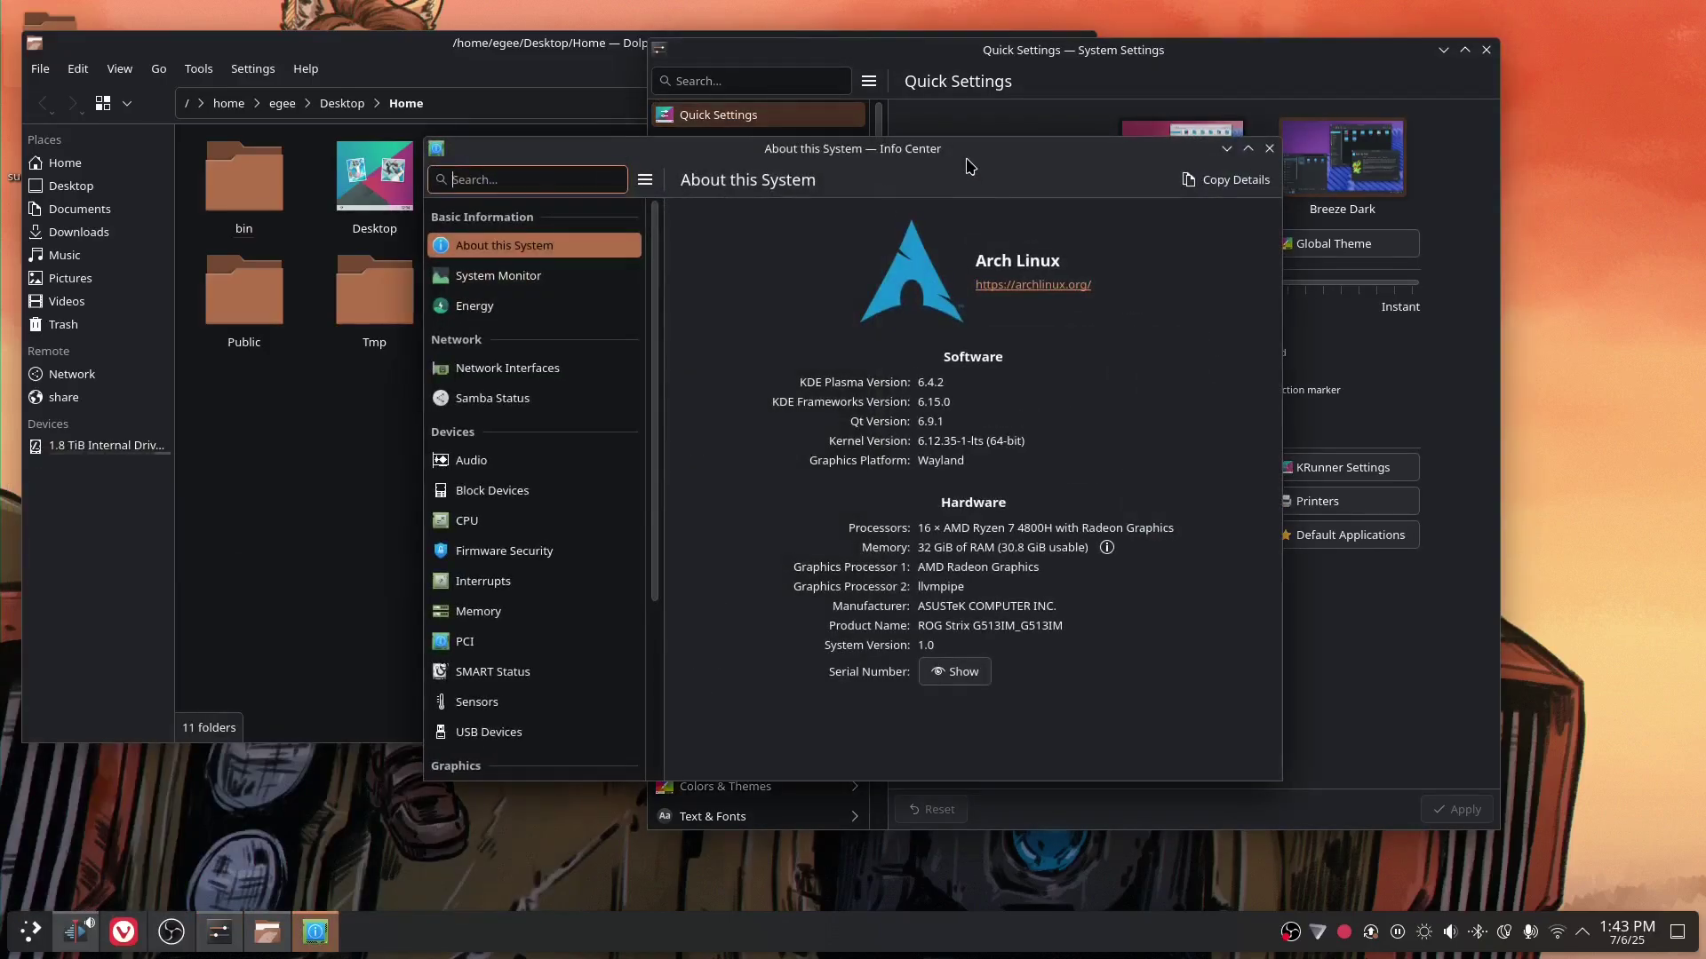
left_click_drag(968, 165, 586, 276)
Step: Launch System Monitor via a 'monit' launcher search and rearrange the dark-themed windows
key("super")
type("monit")
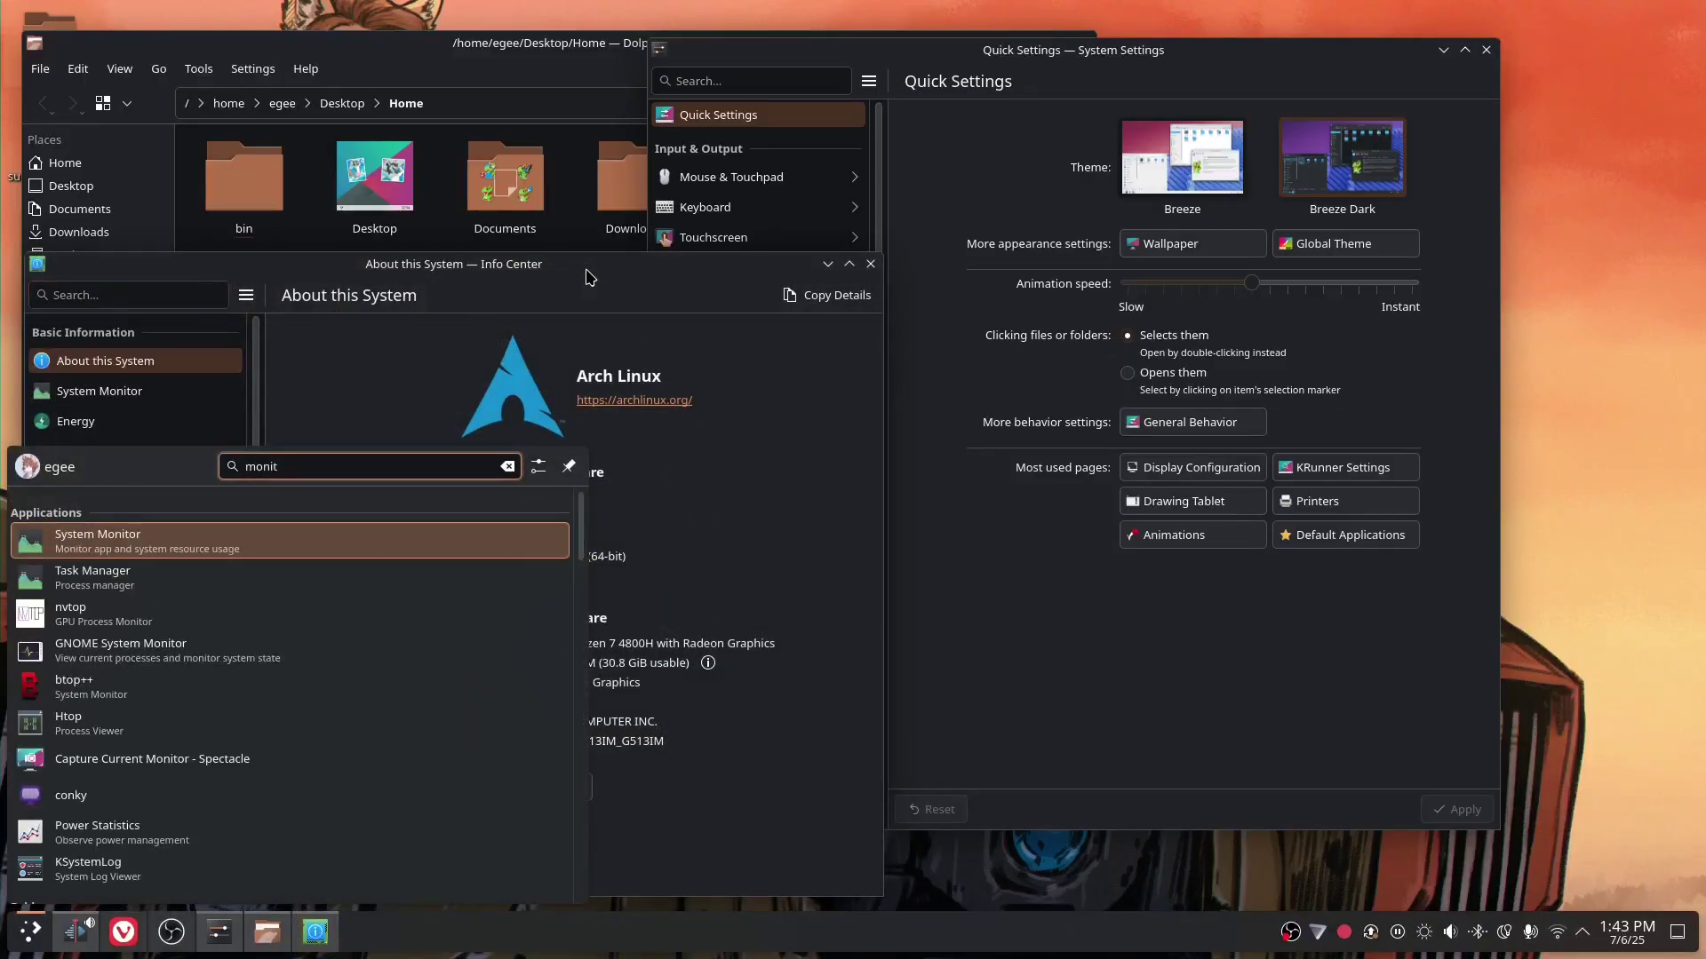
key("Return")
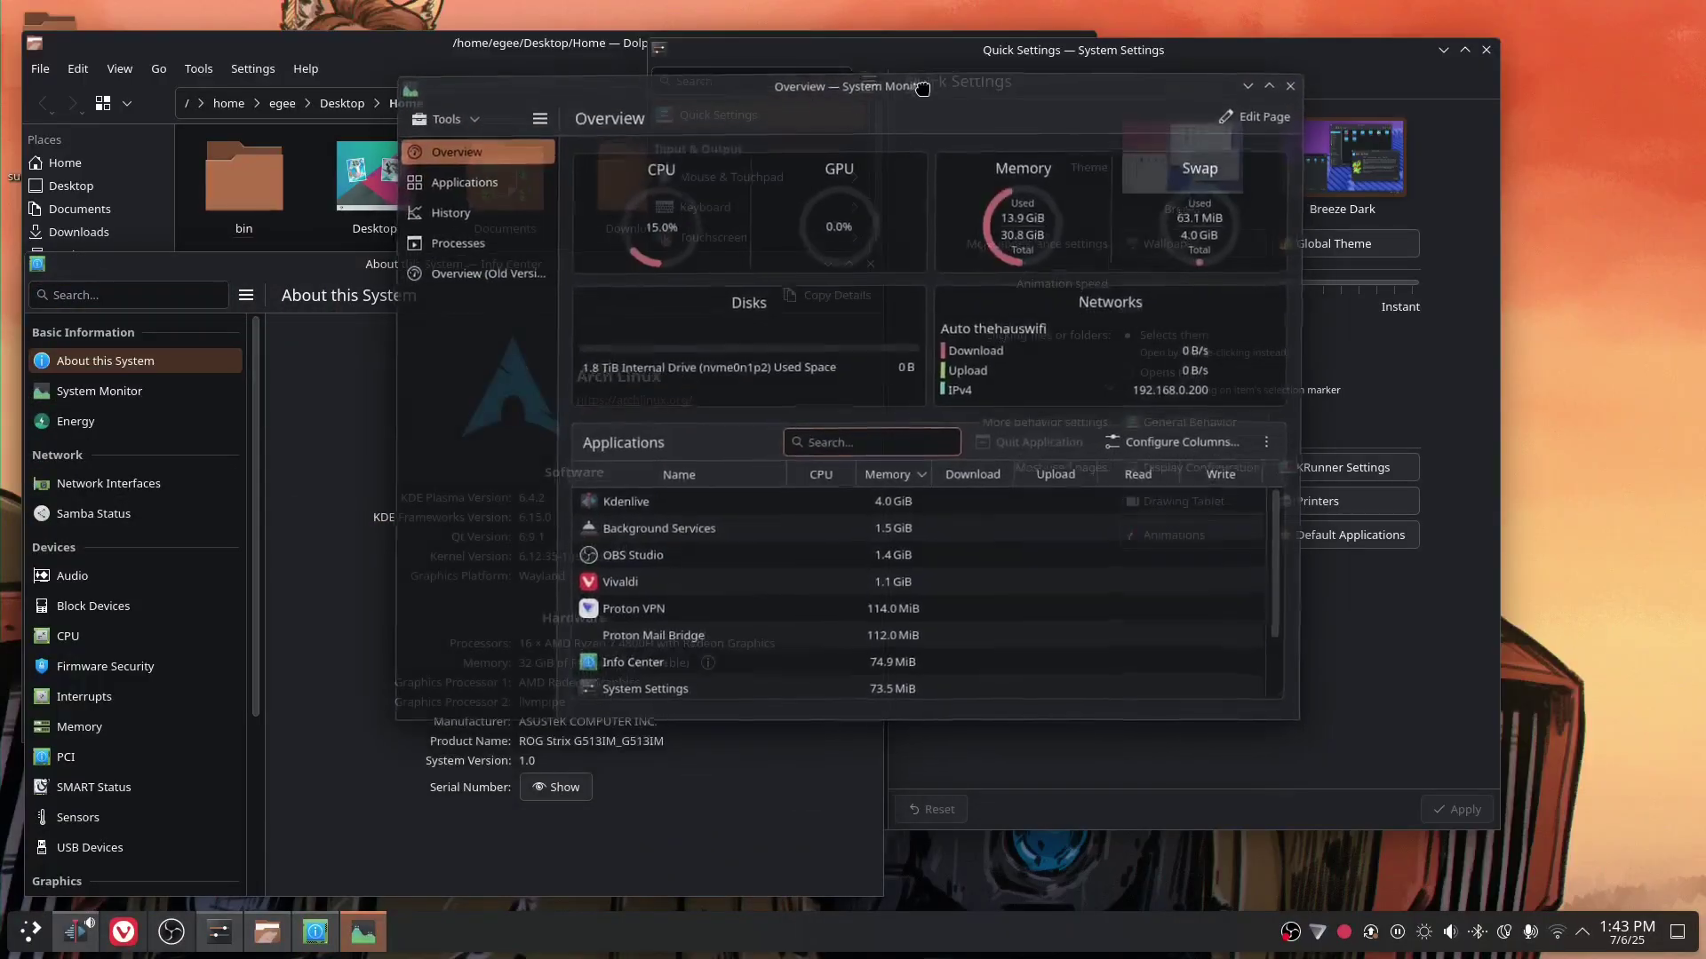
left_click_drag(322, 56, 300, 26)
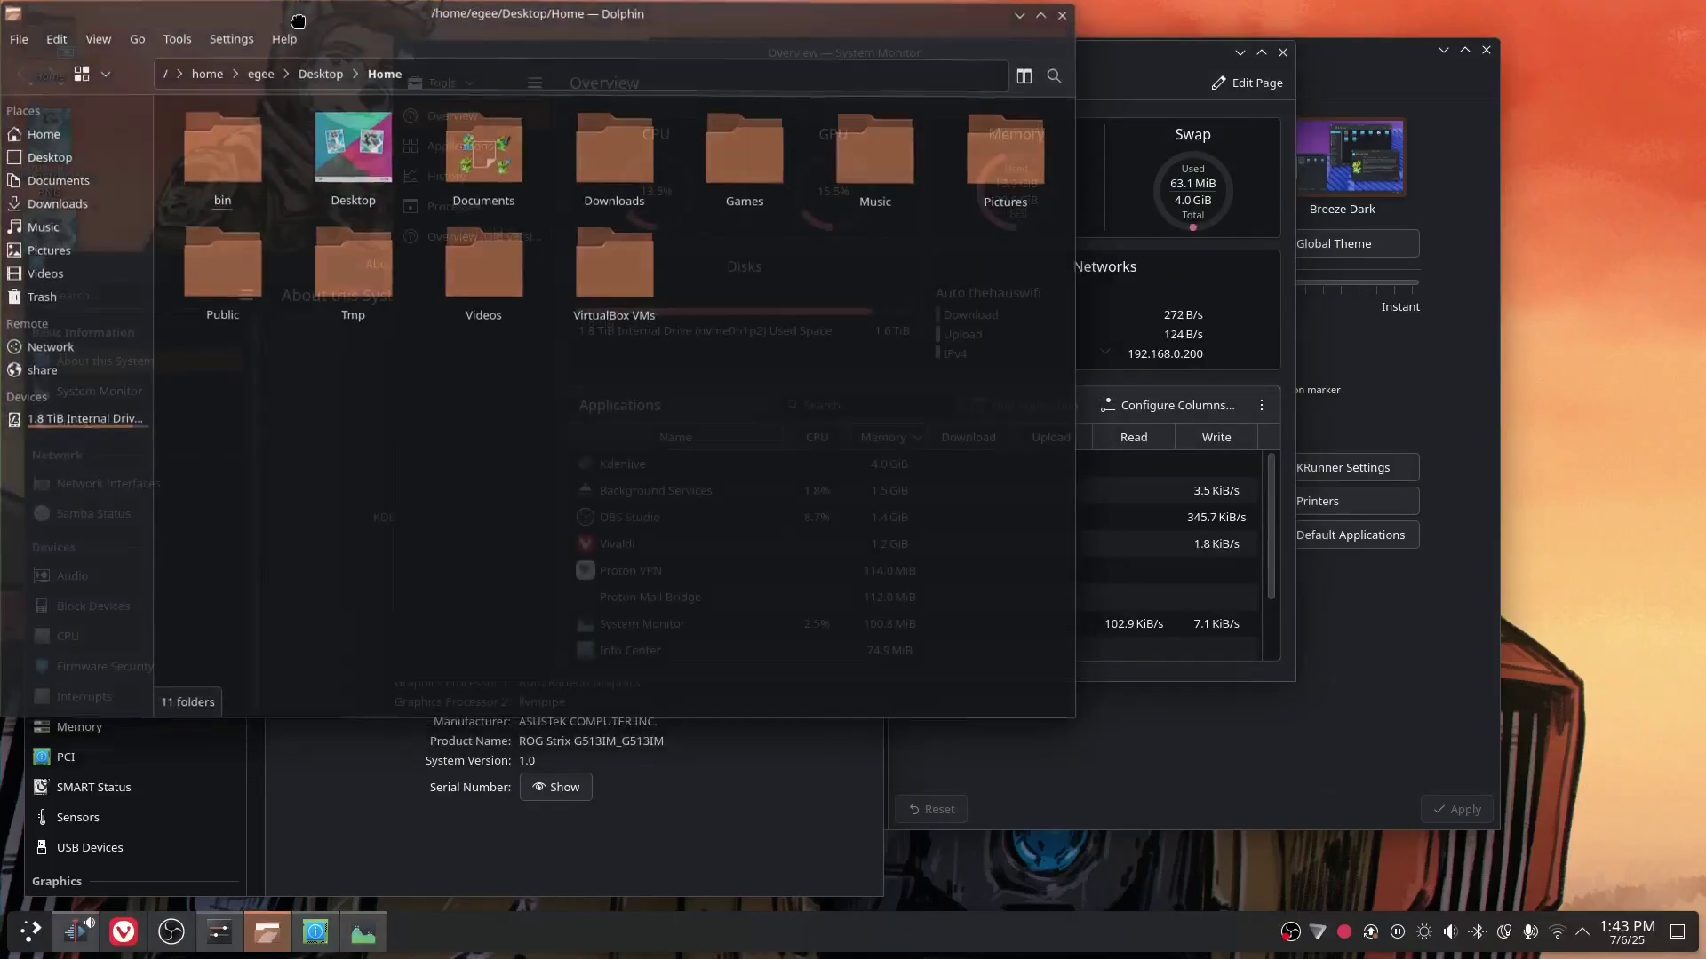
left_click(728, 838)
left_click_drag(675, 287, 650, 308)
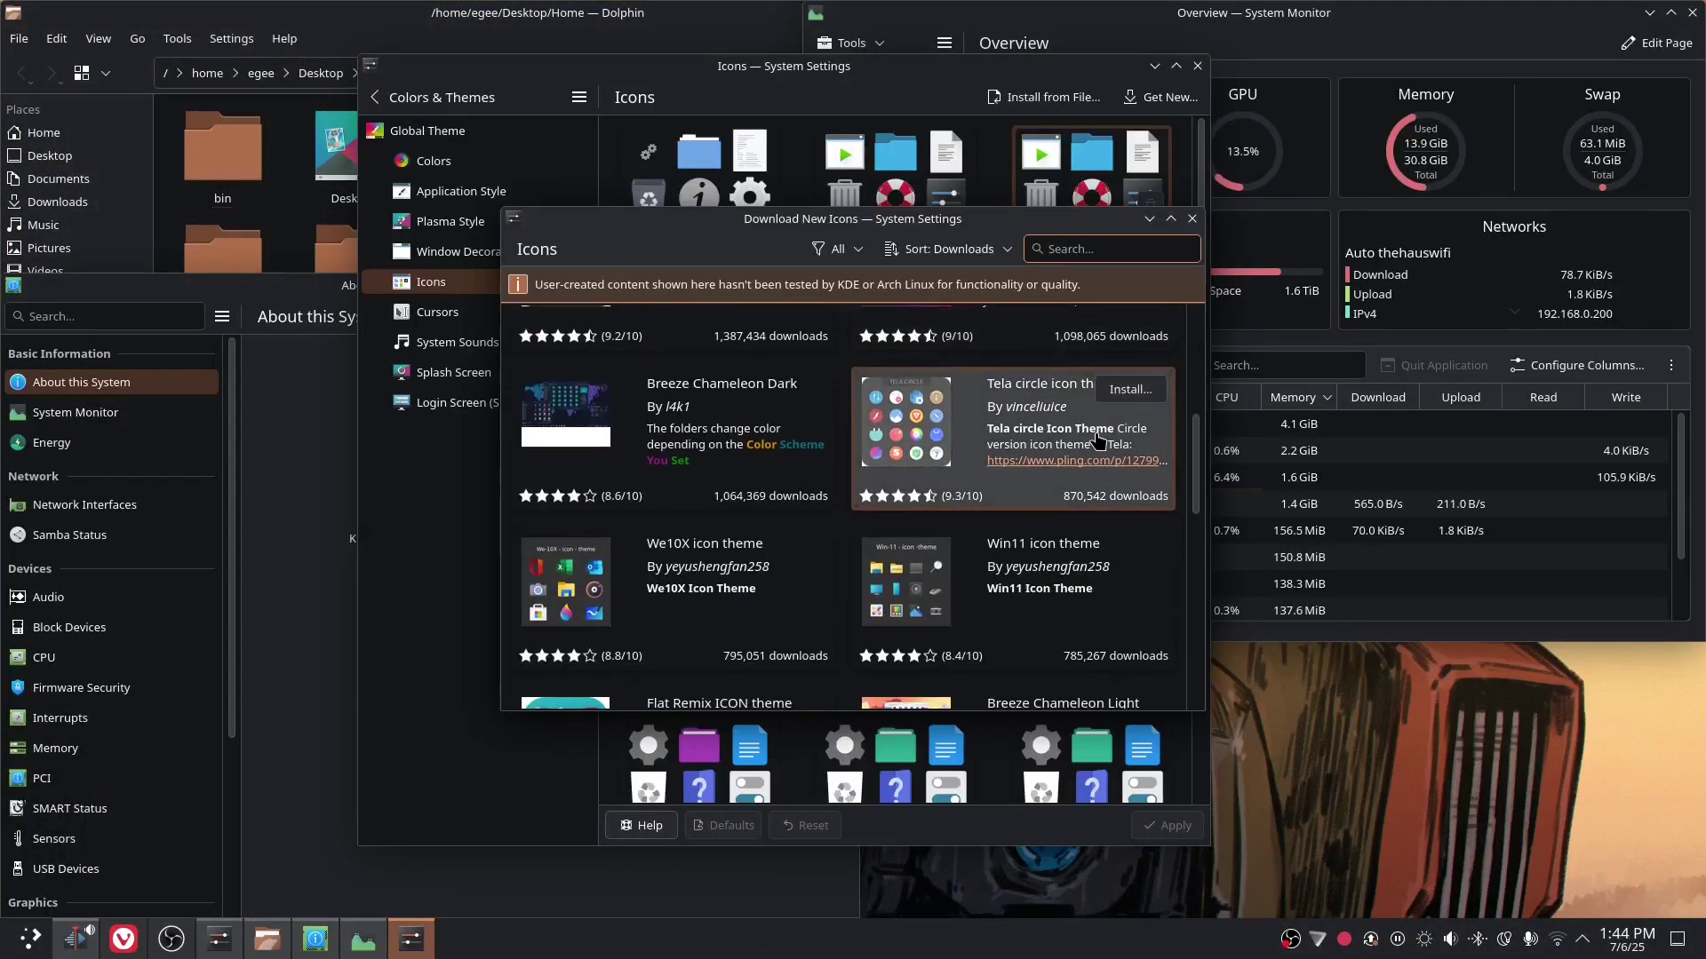
Step: Scroll through the downloadable icon themes and Plasma styles, then install the Ant-Dracula KDE style
scroll(1099, 441, "down", 1)
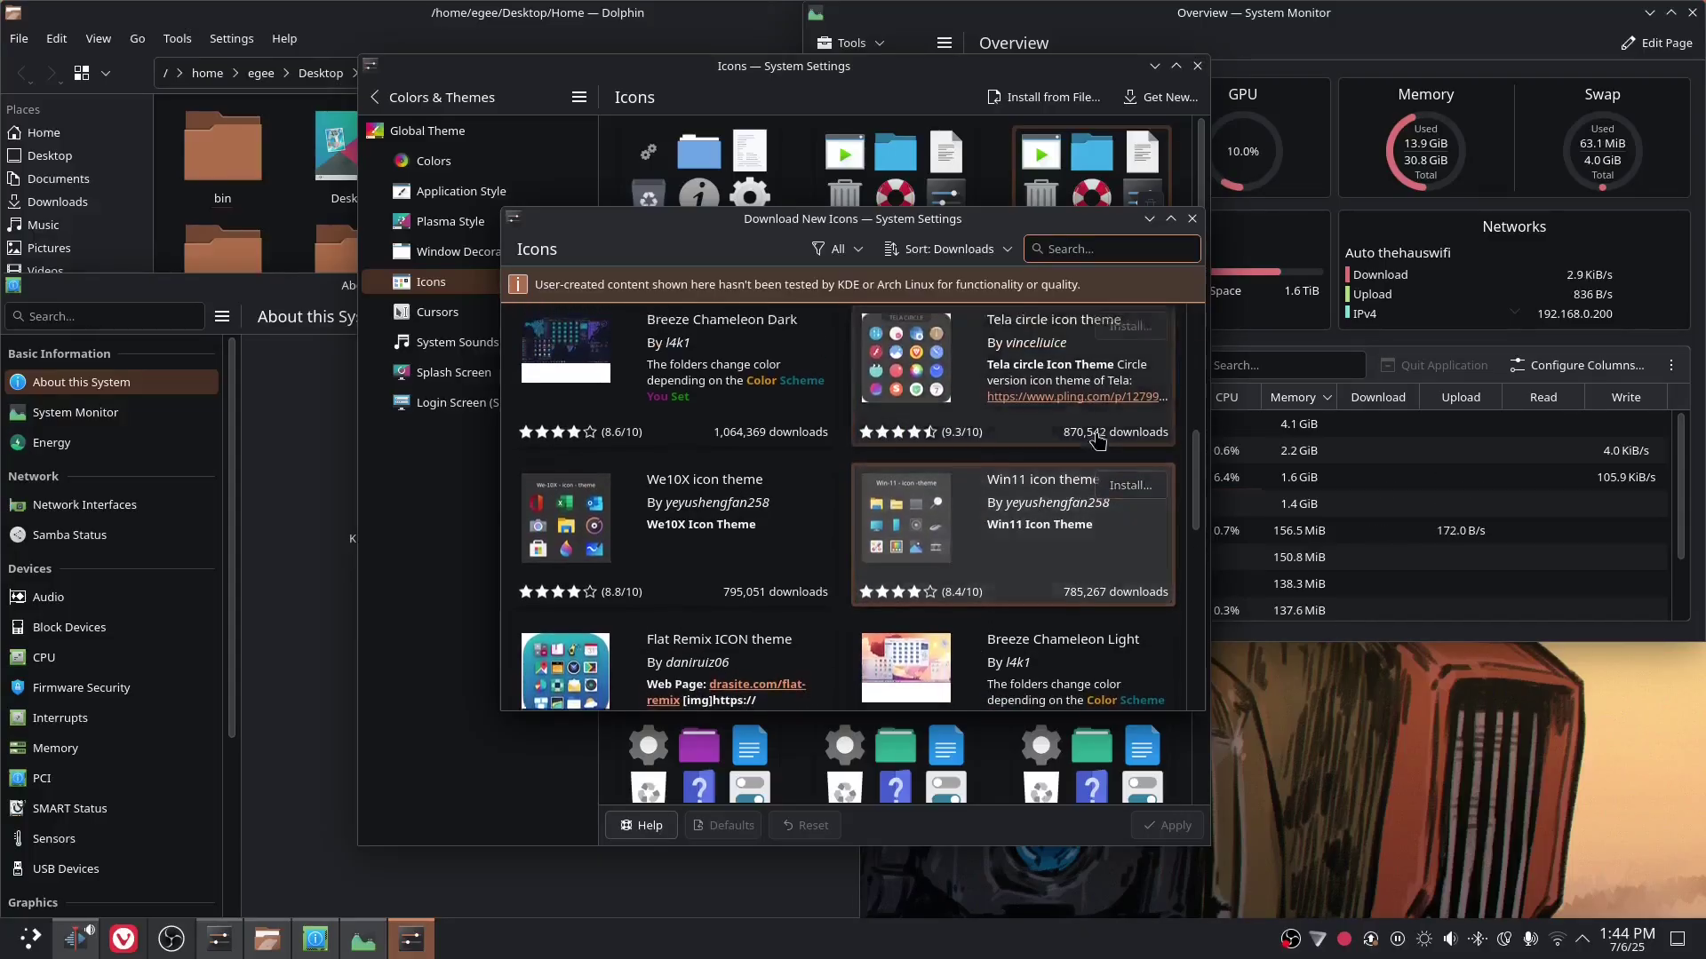
scroll(976, 554, "down", 3)
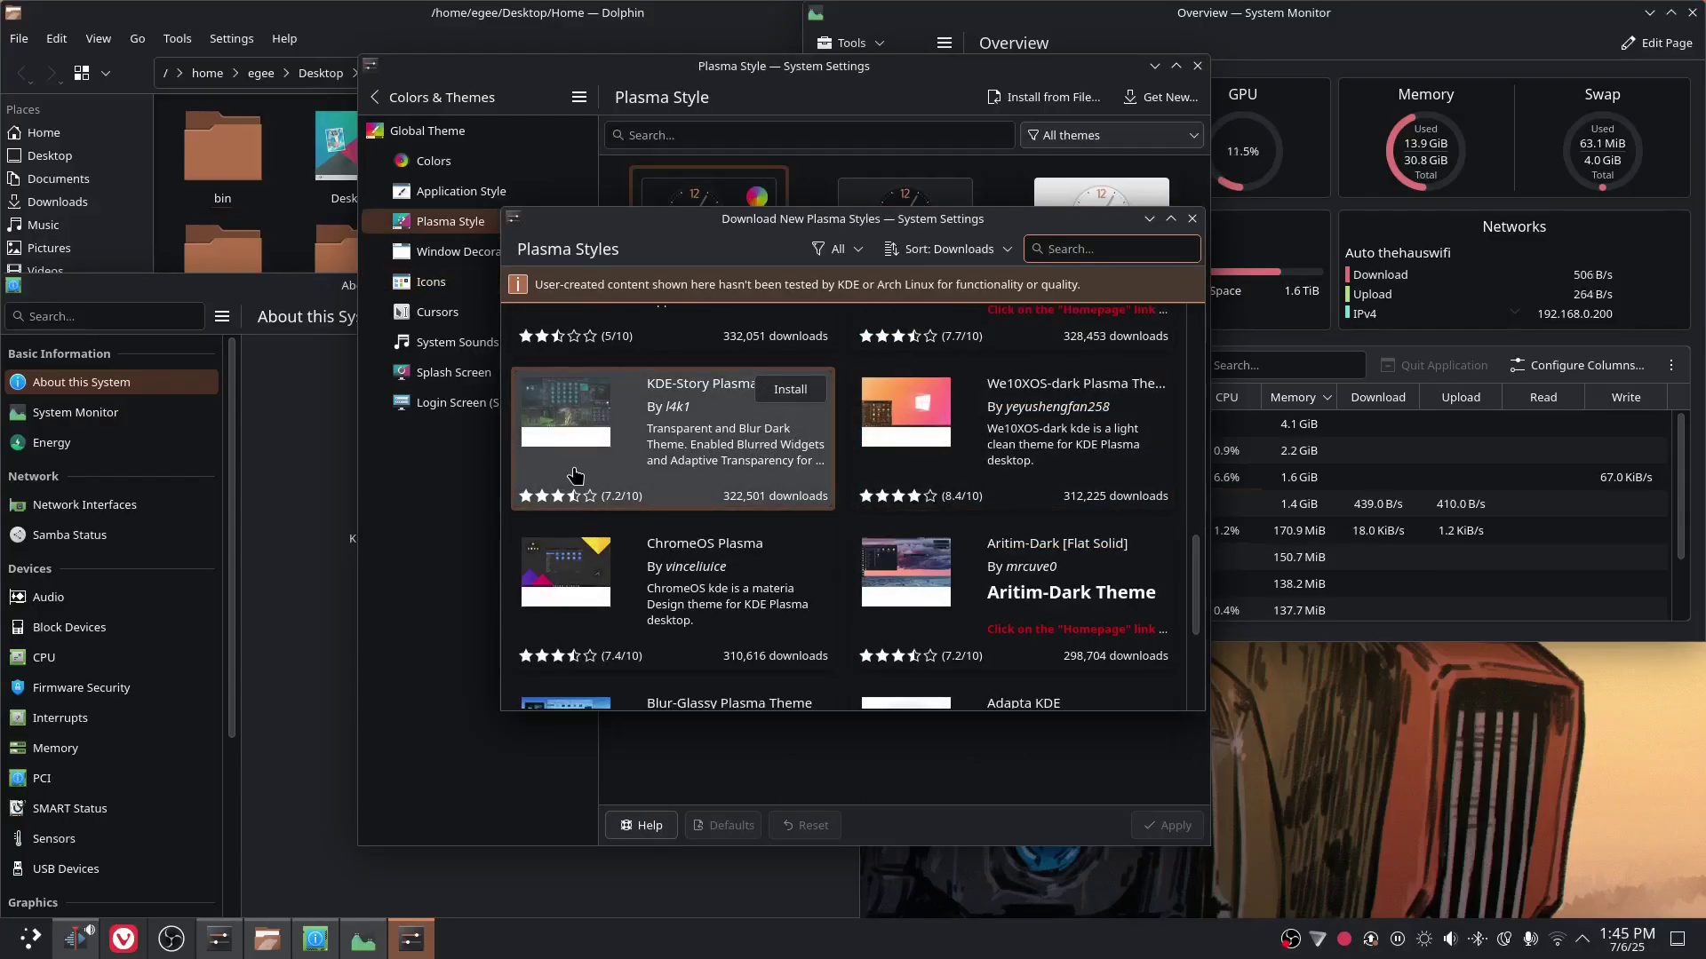
scroll(581, 563, "down", 1)
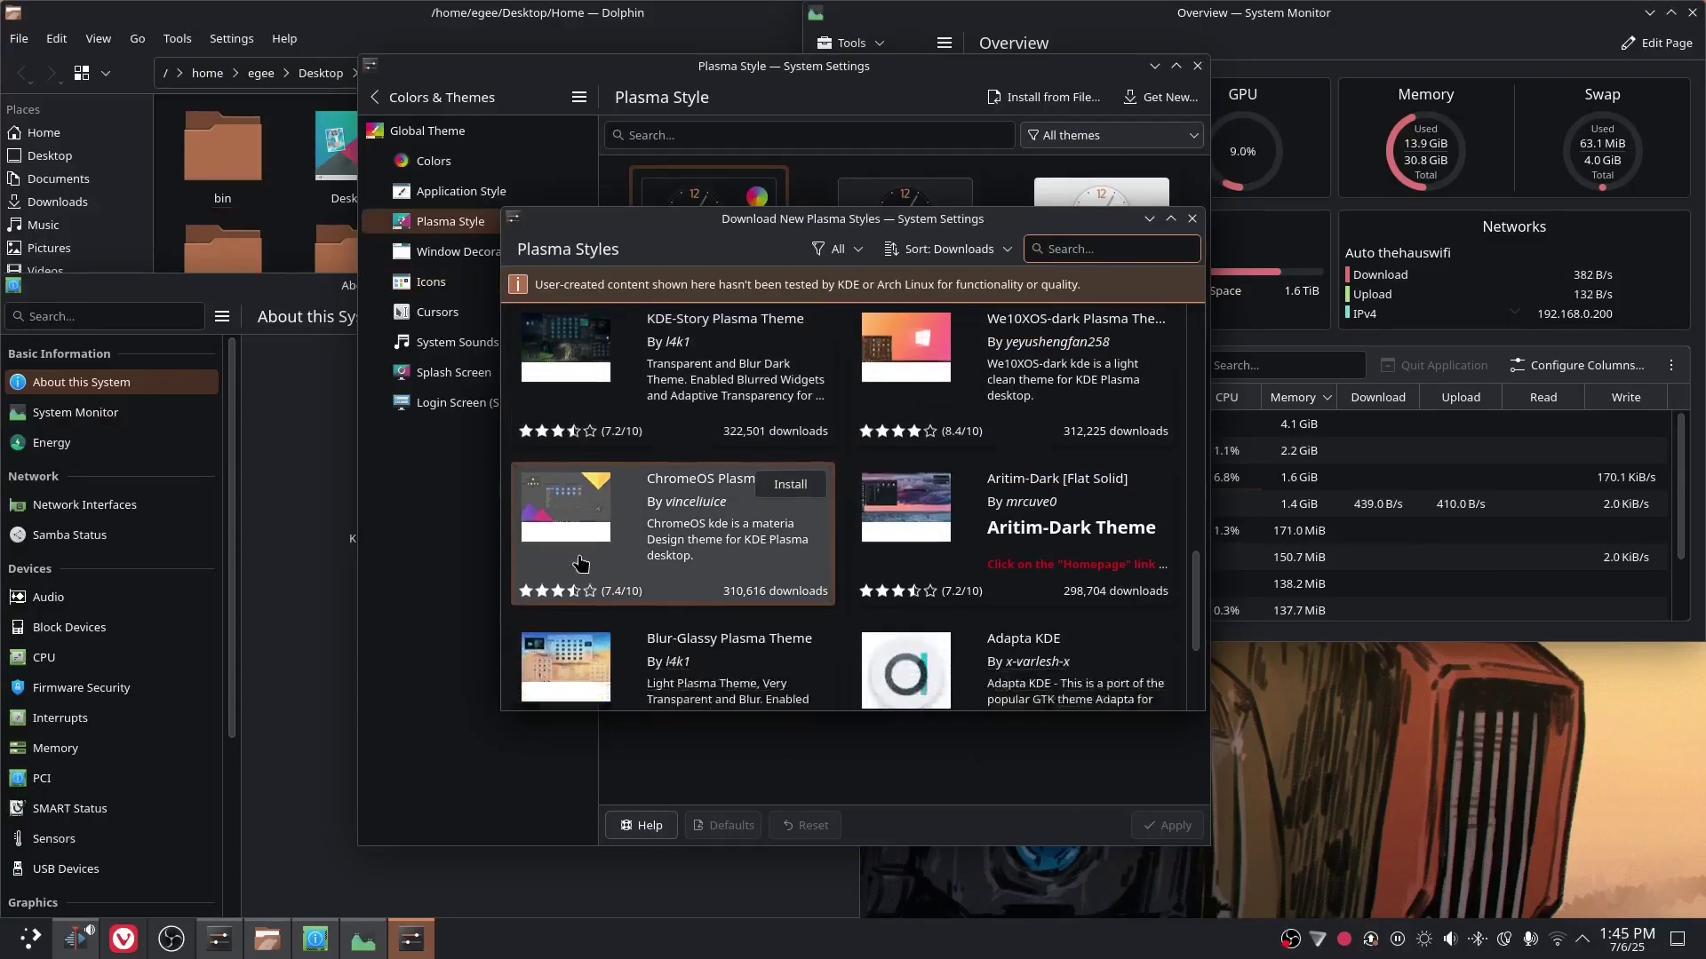
scroll(581, 563, "down", 3)
scroll(580, 557, "down", 1)
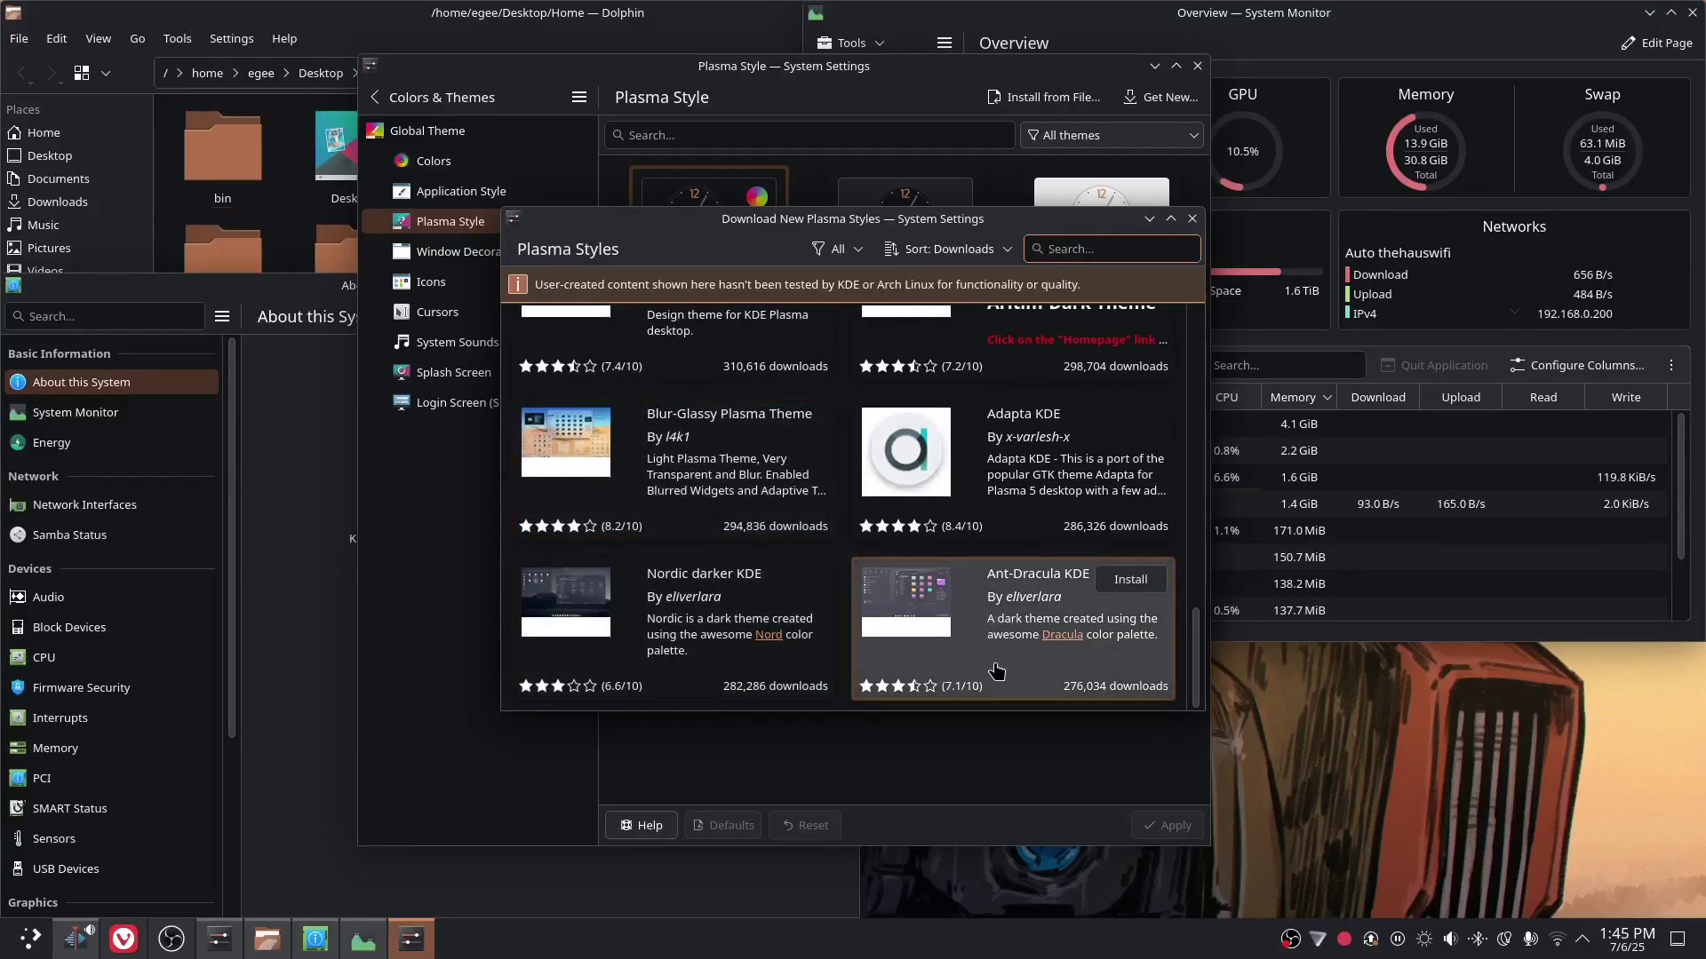
left_click(1128, 580)
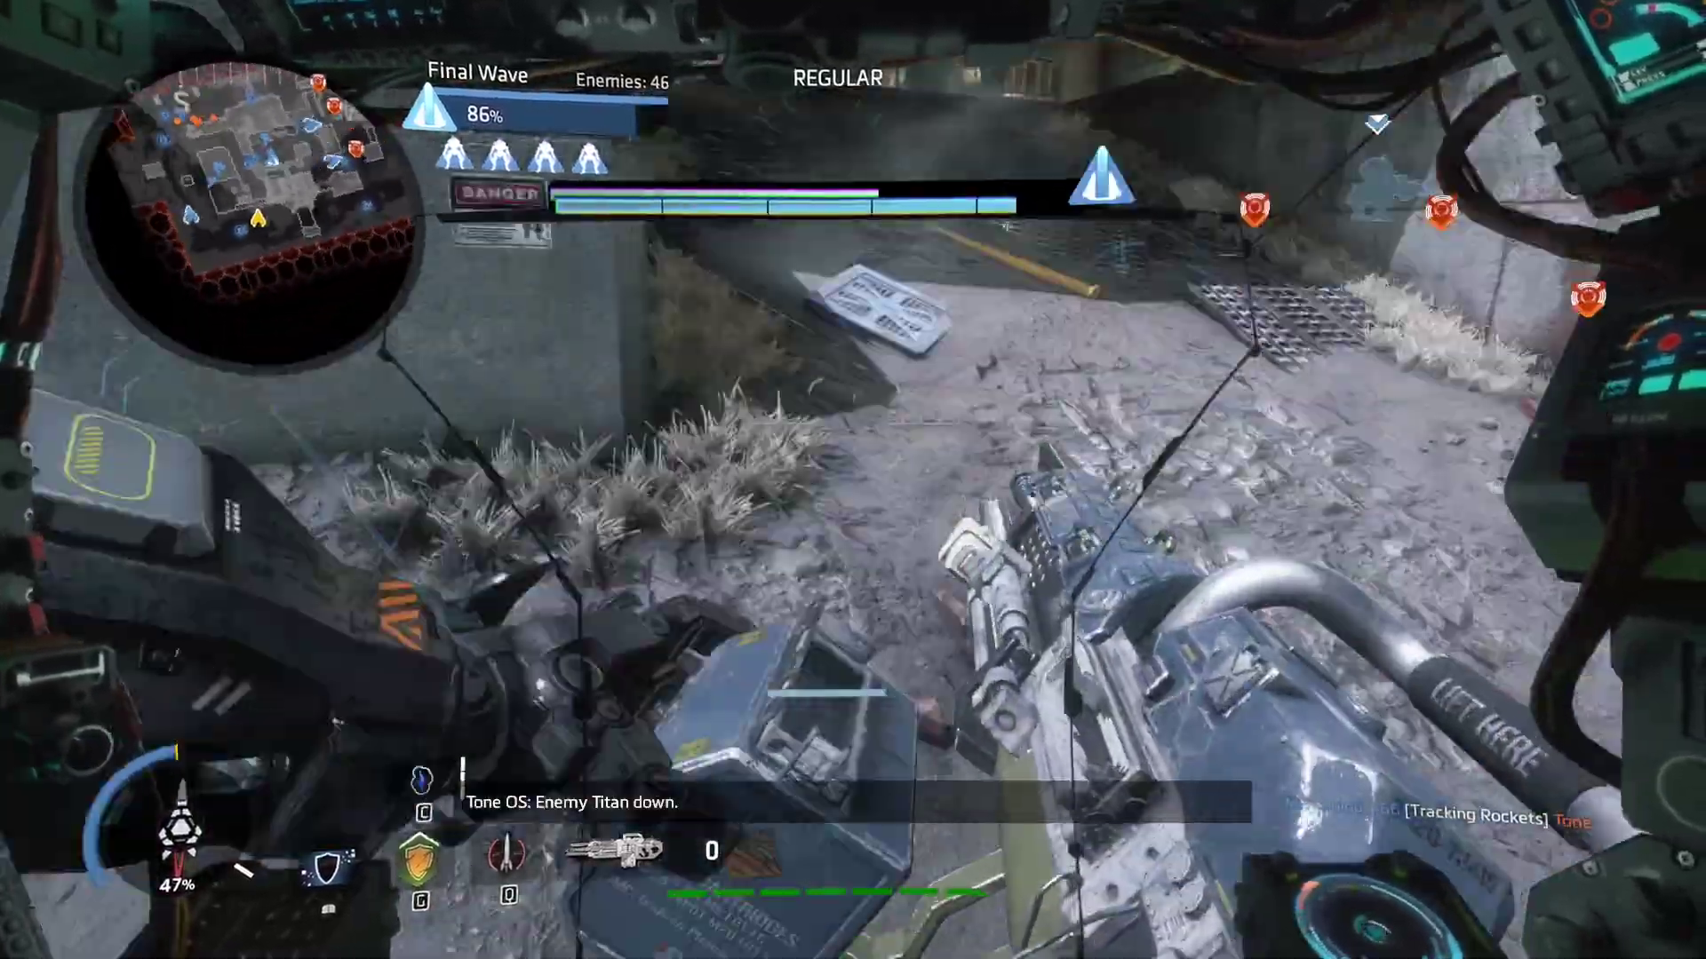
Step: Advance the Titan, destroy an enemy Titan, clear enemies near the Harvester, and reload
mouse_move(853, 480)
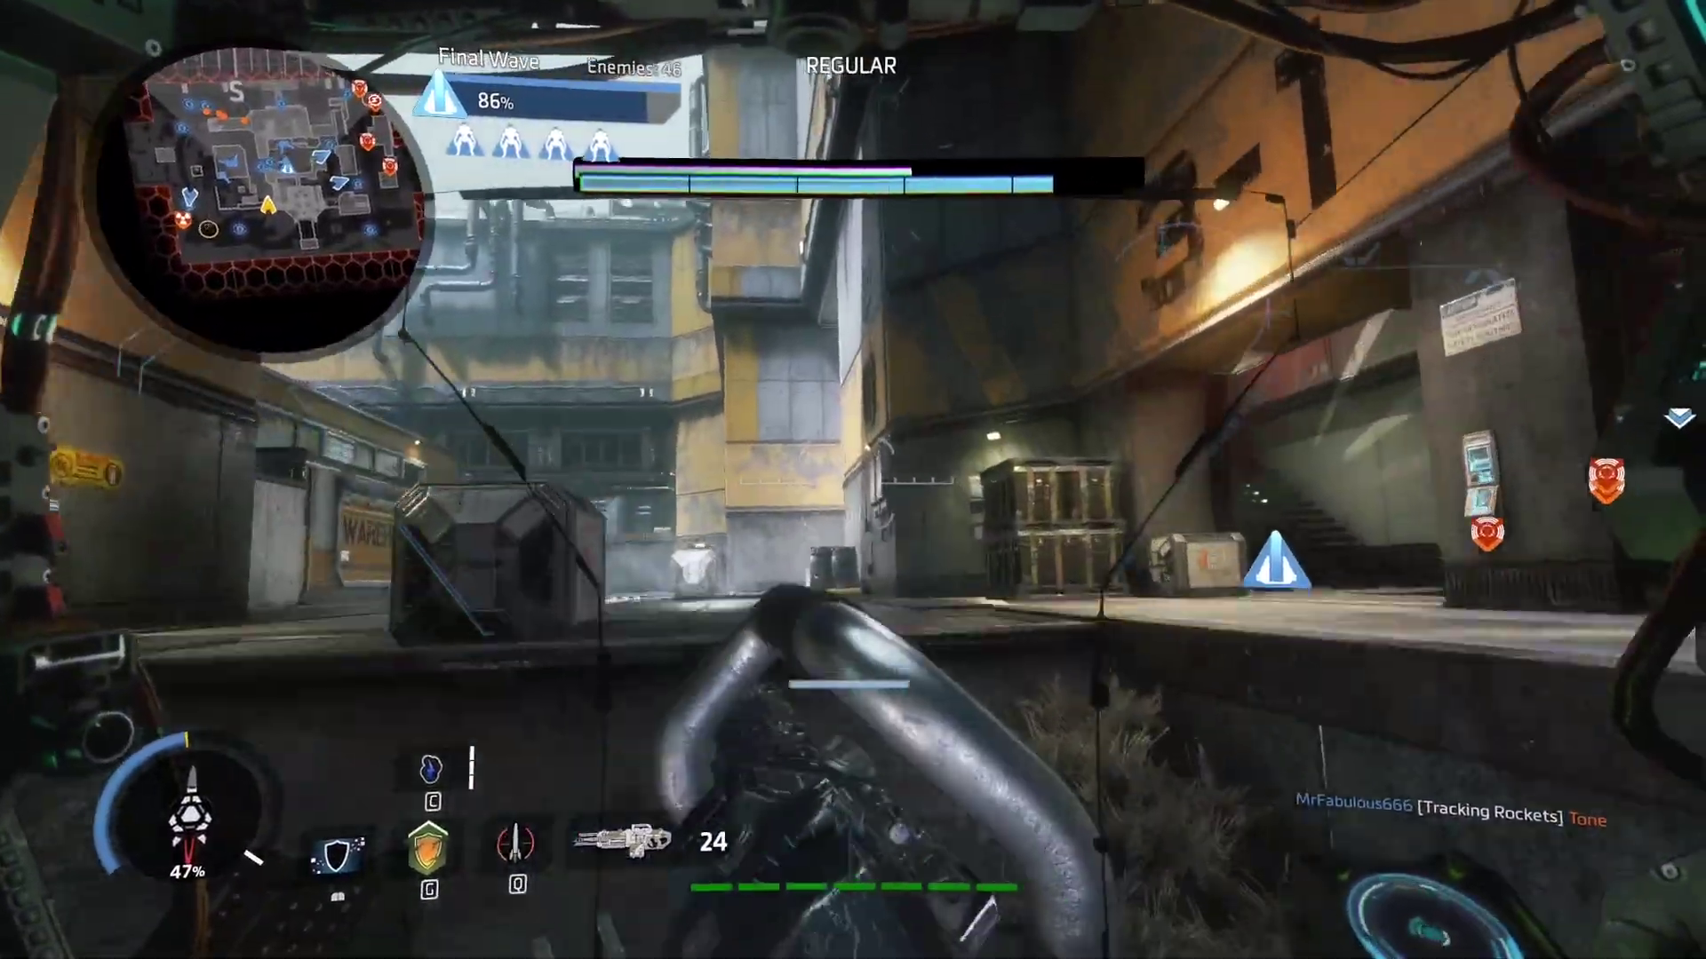
key("w")
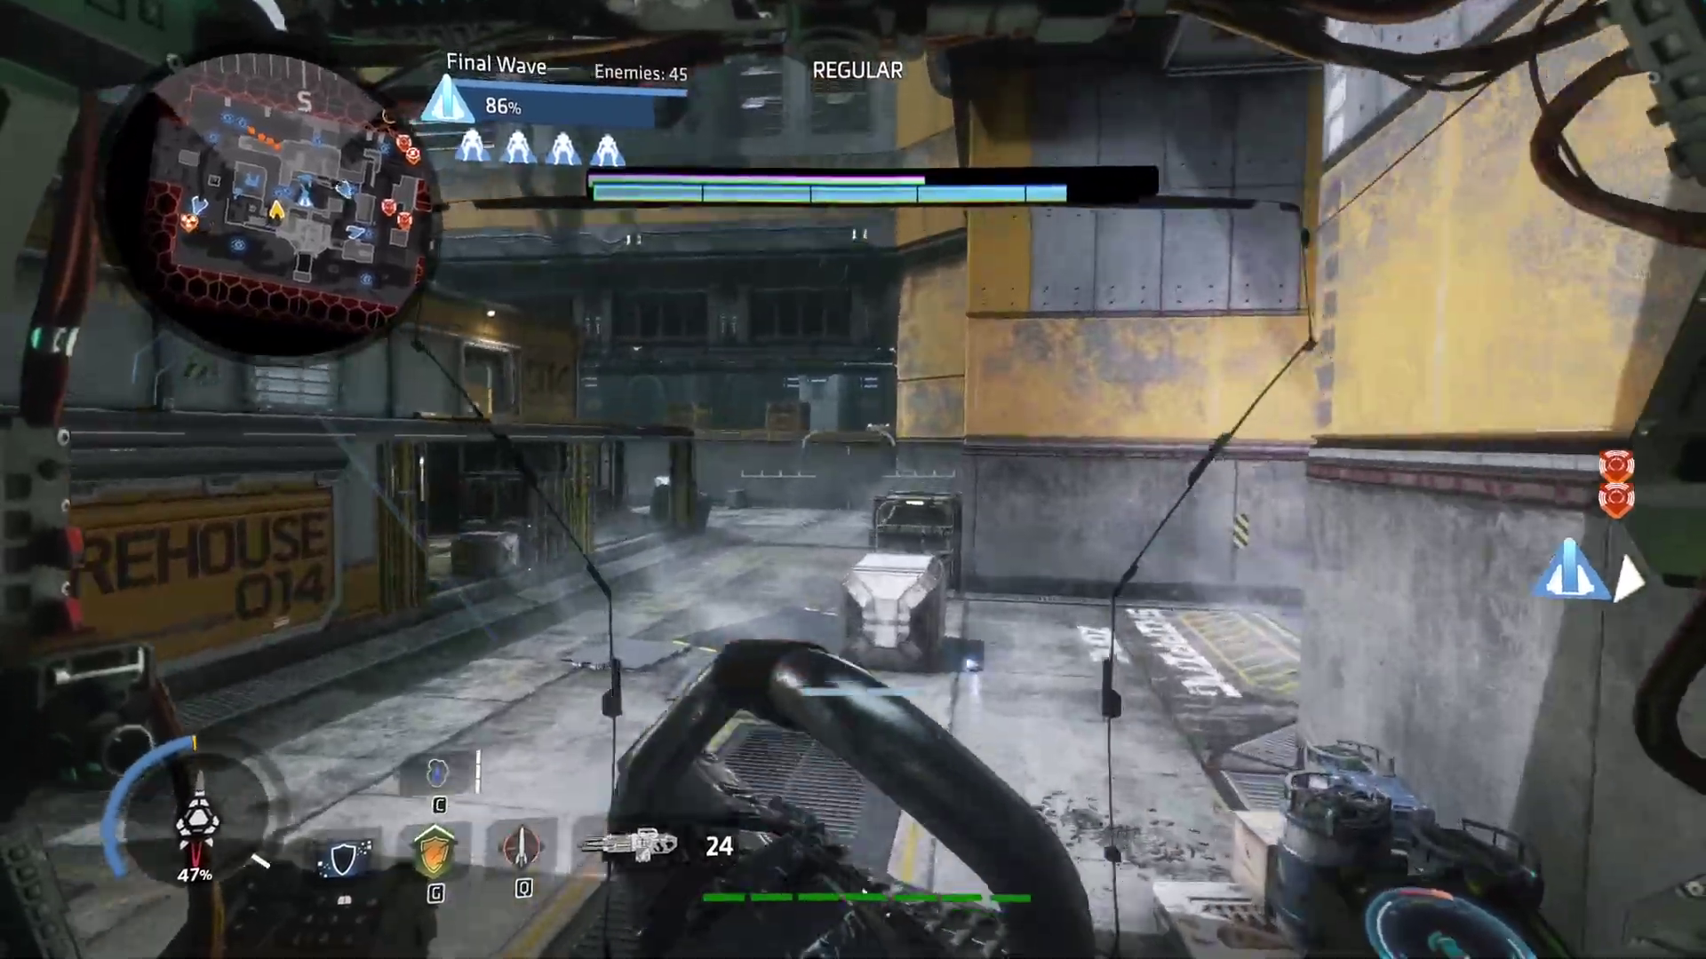
left_click(853, 480)
left_click(853, 480)
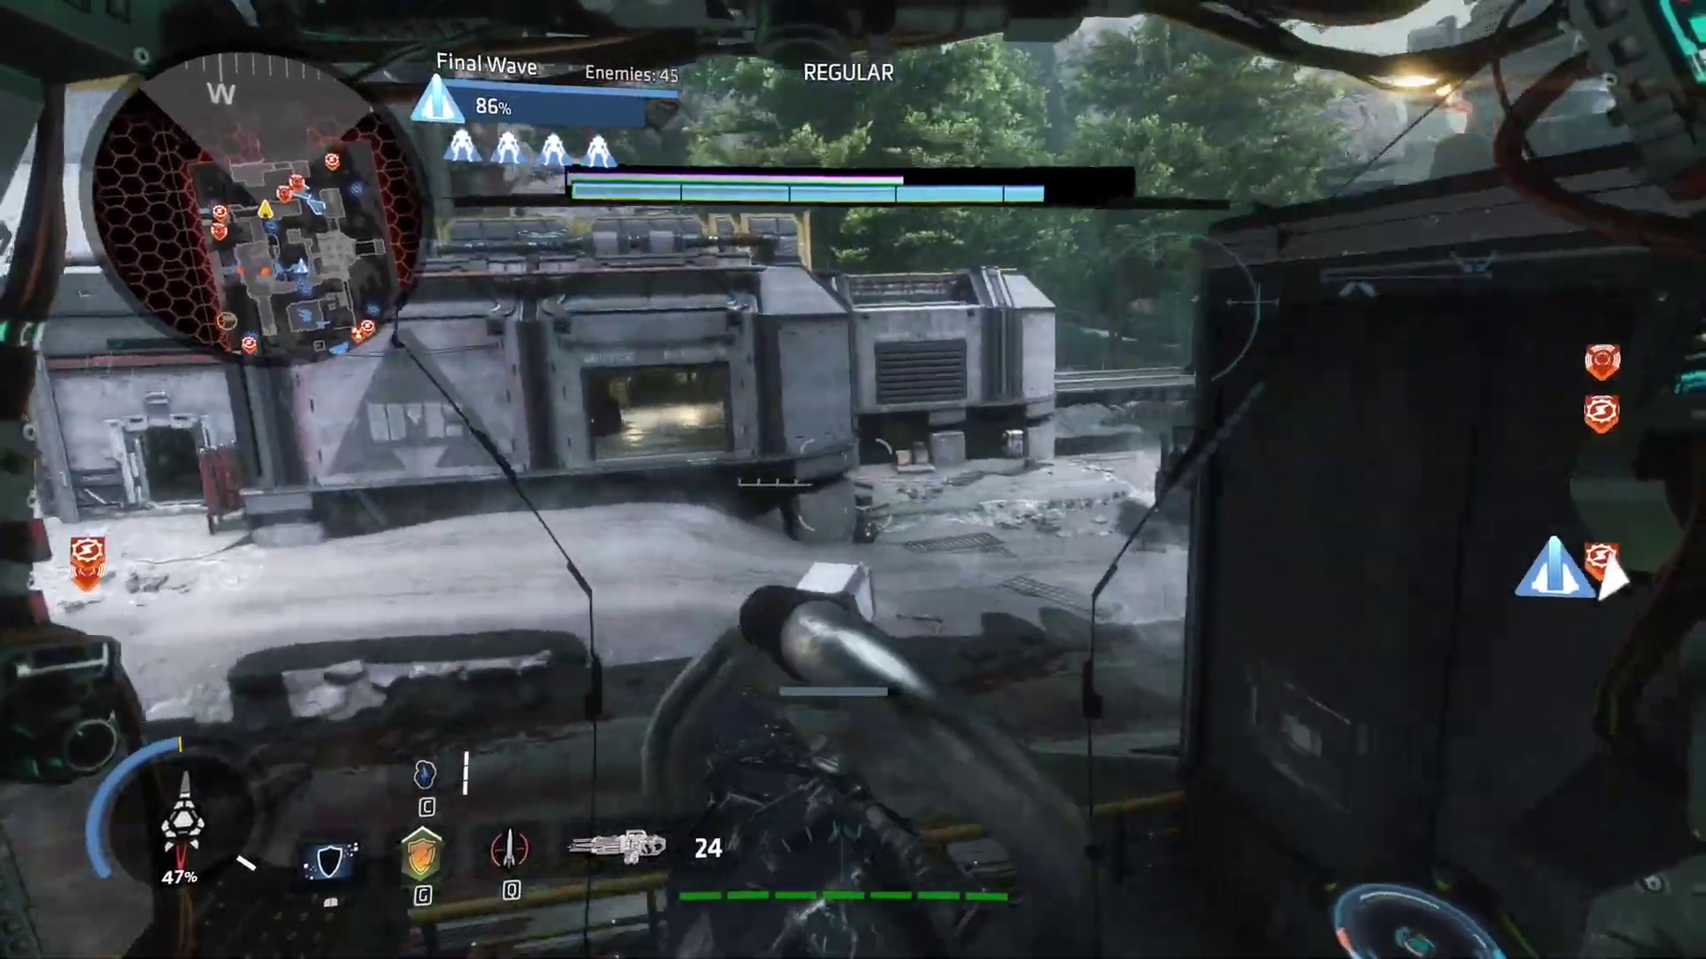
left_click(853, 480)
left_click(853, 480)
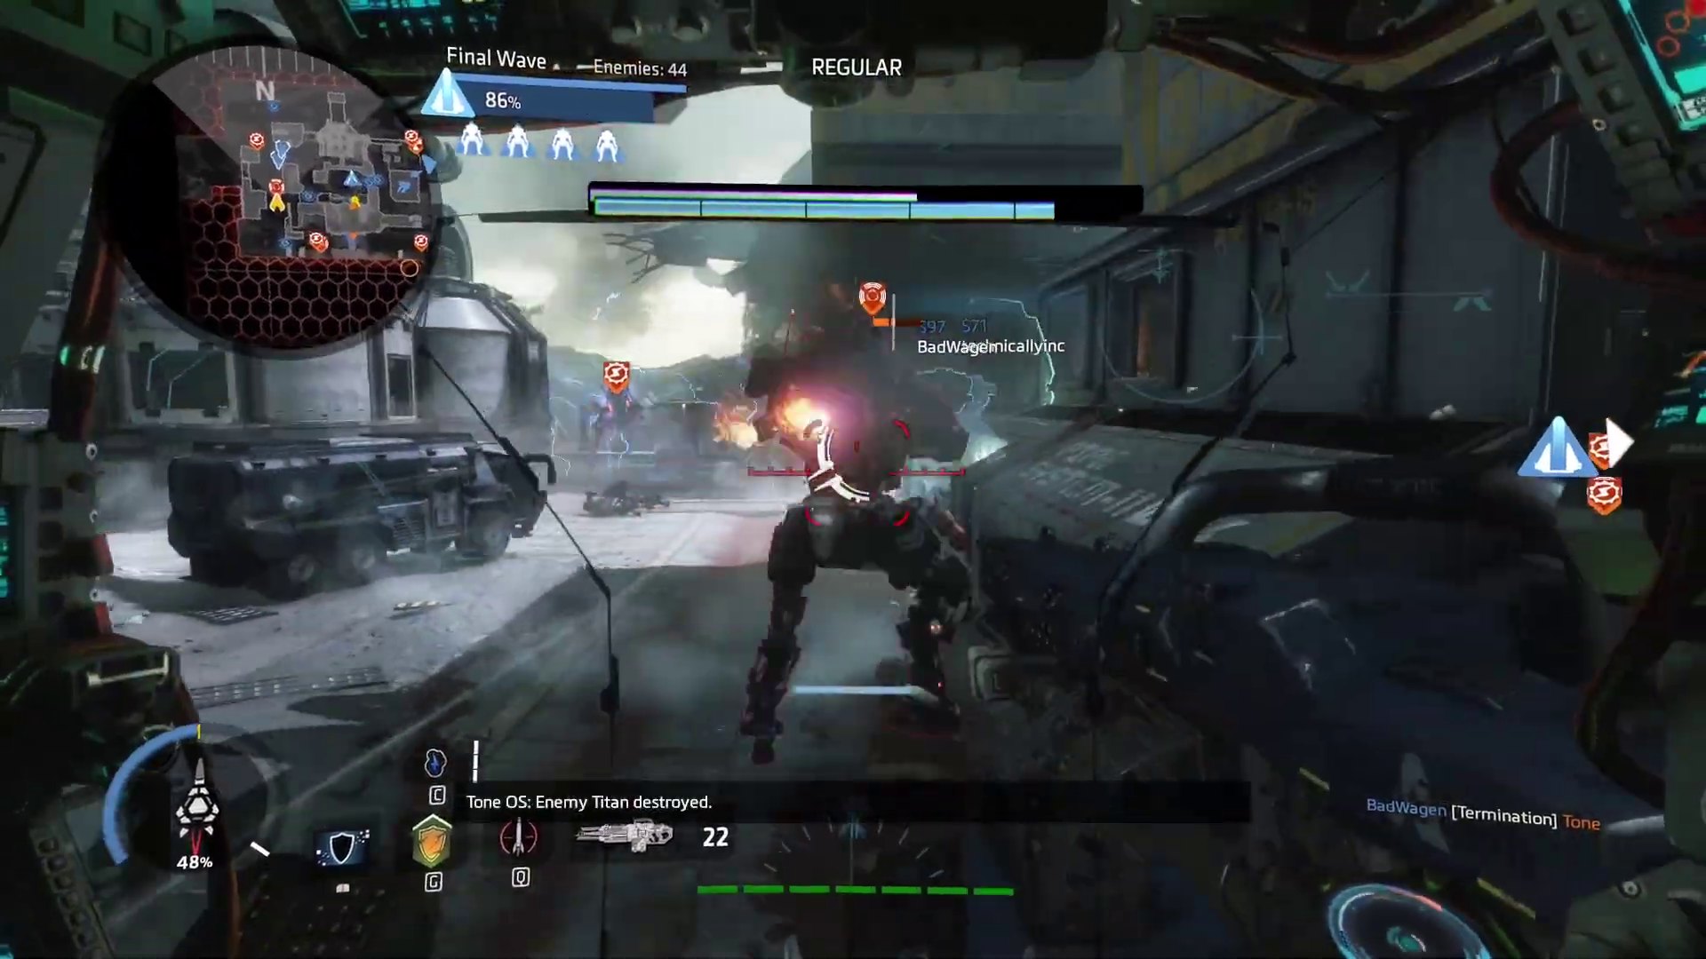
left_click(853, 480)
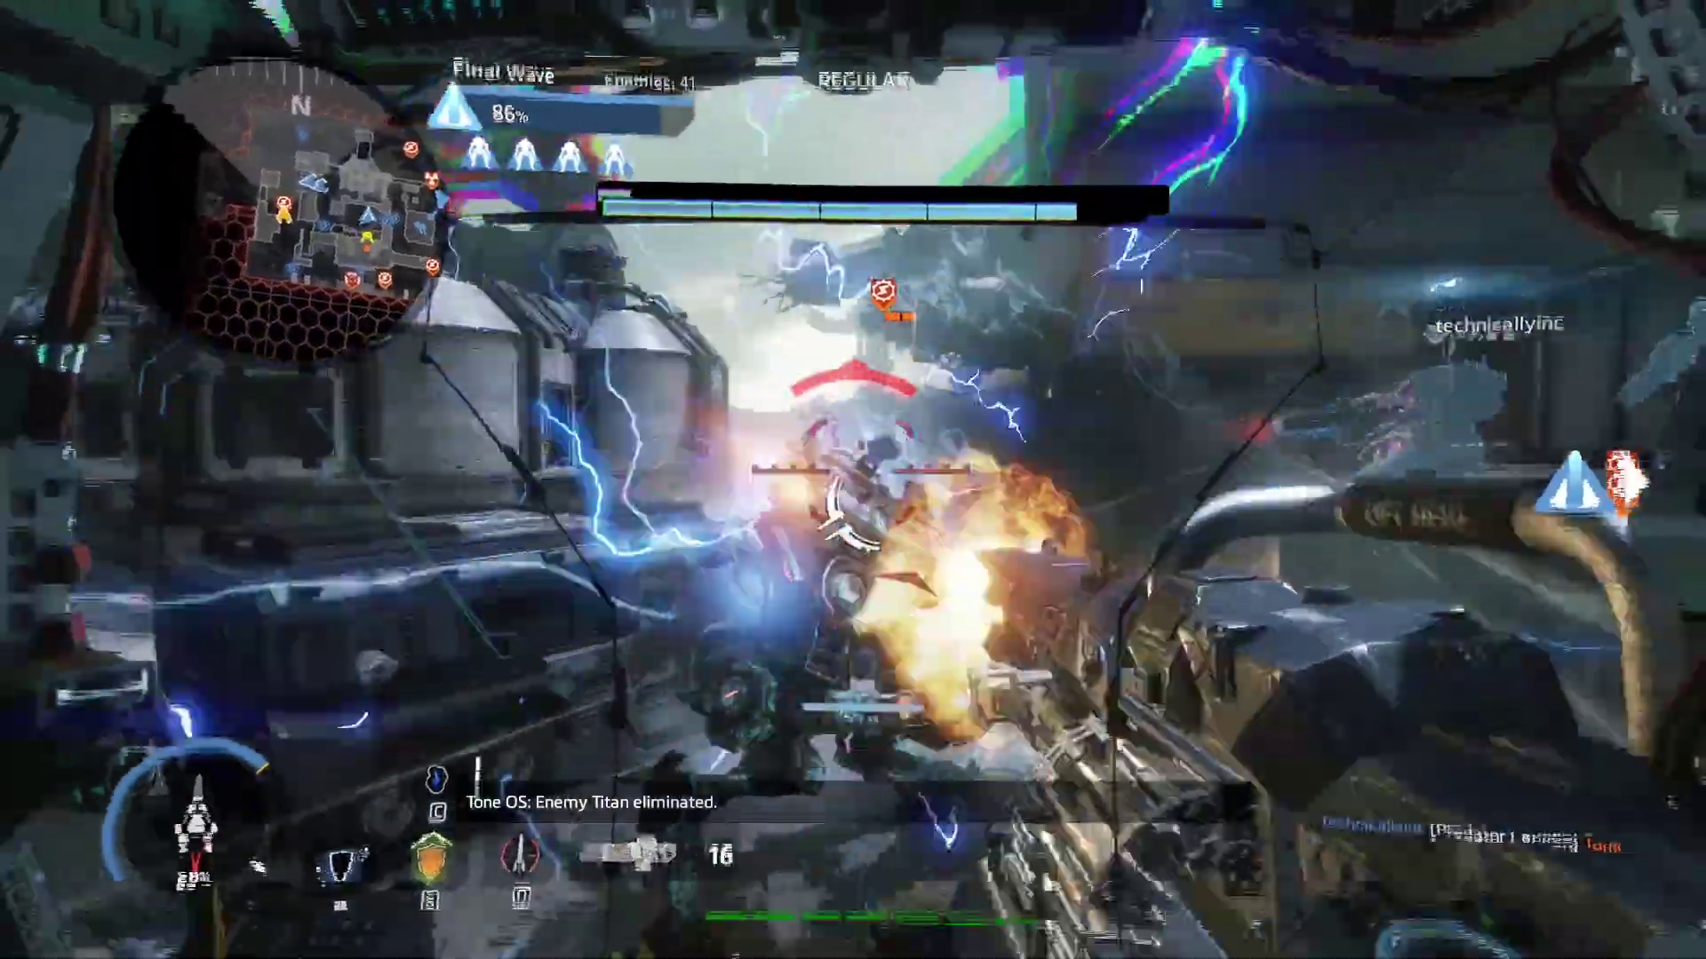
left_click(853, 480)
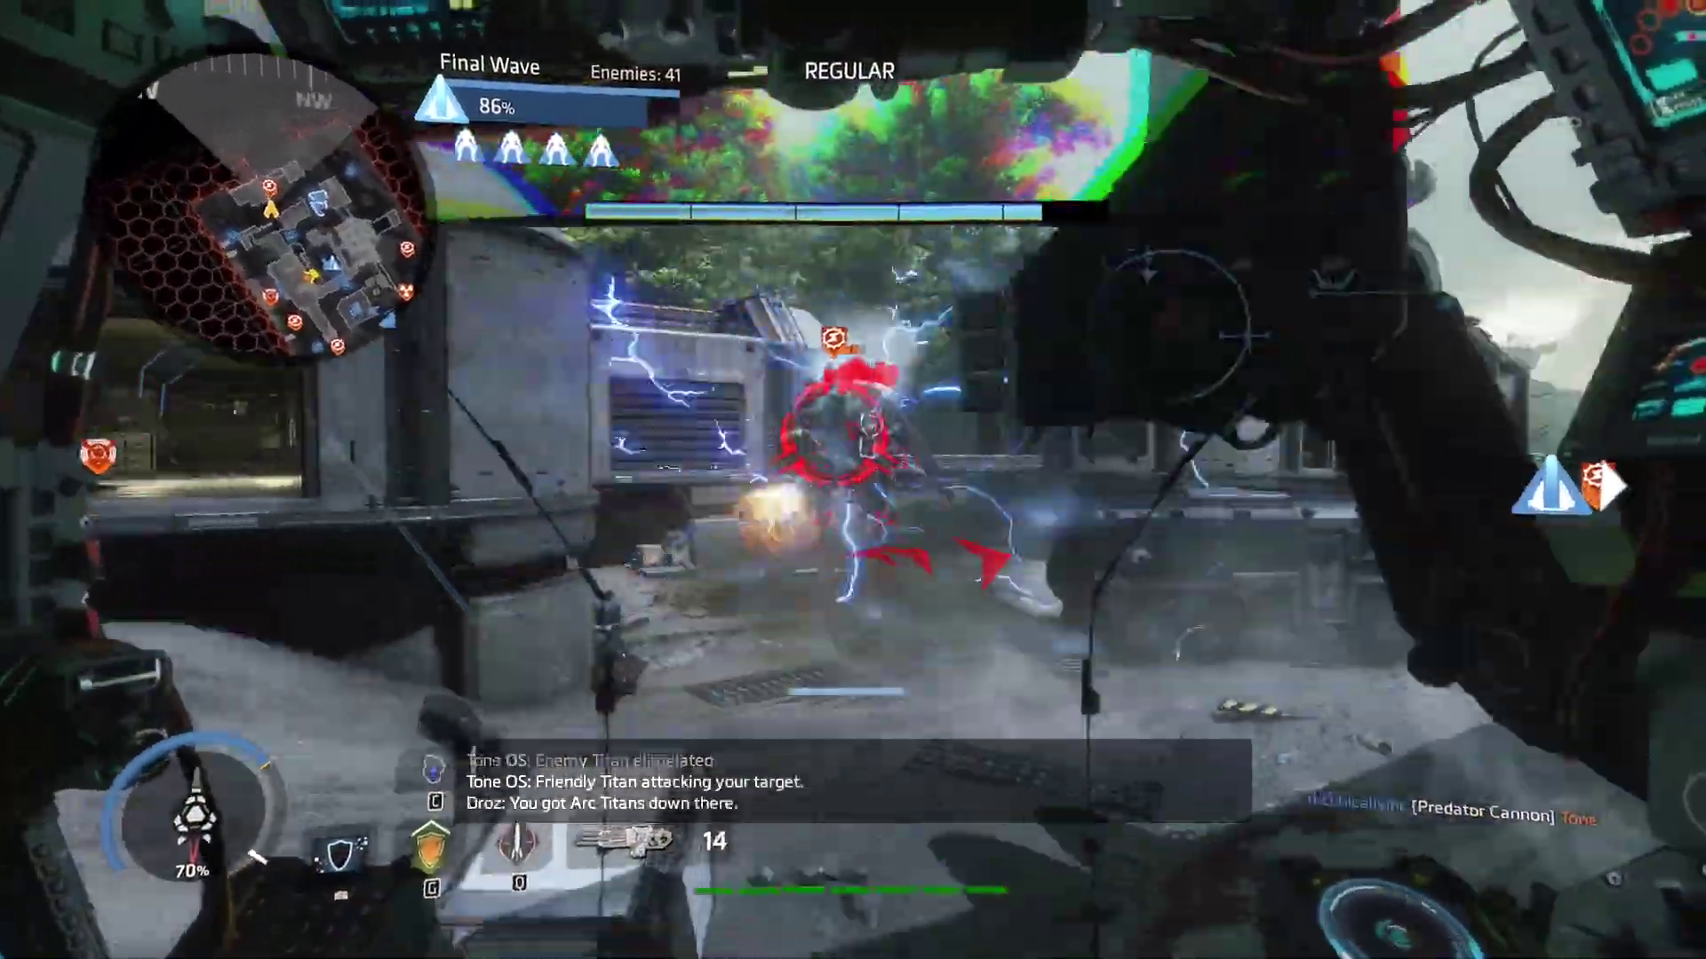
left_click(853, 480)
left_click(853, 480)
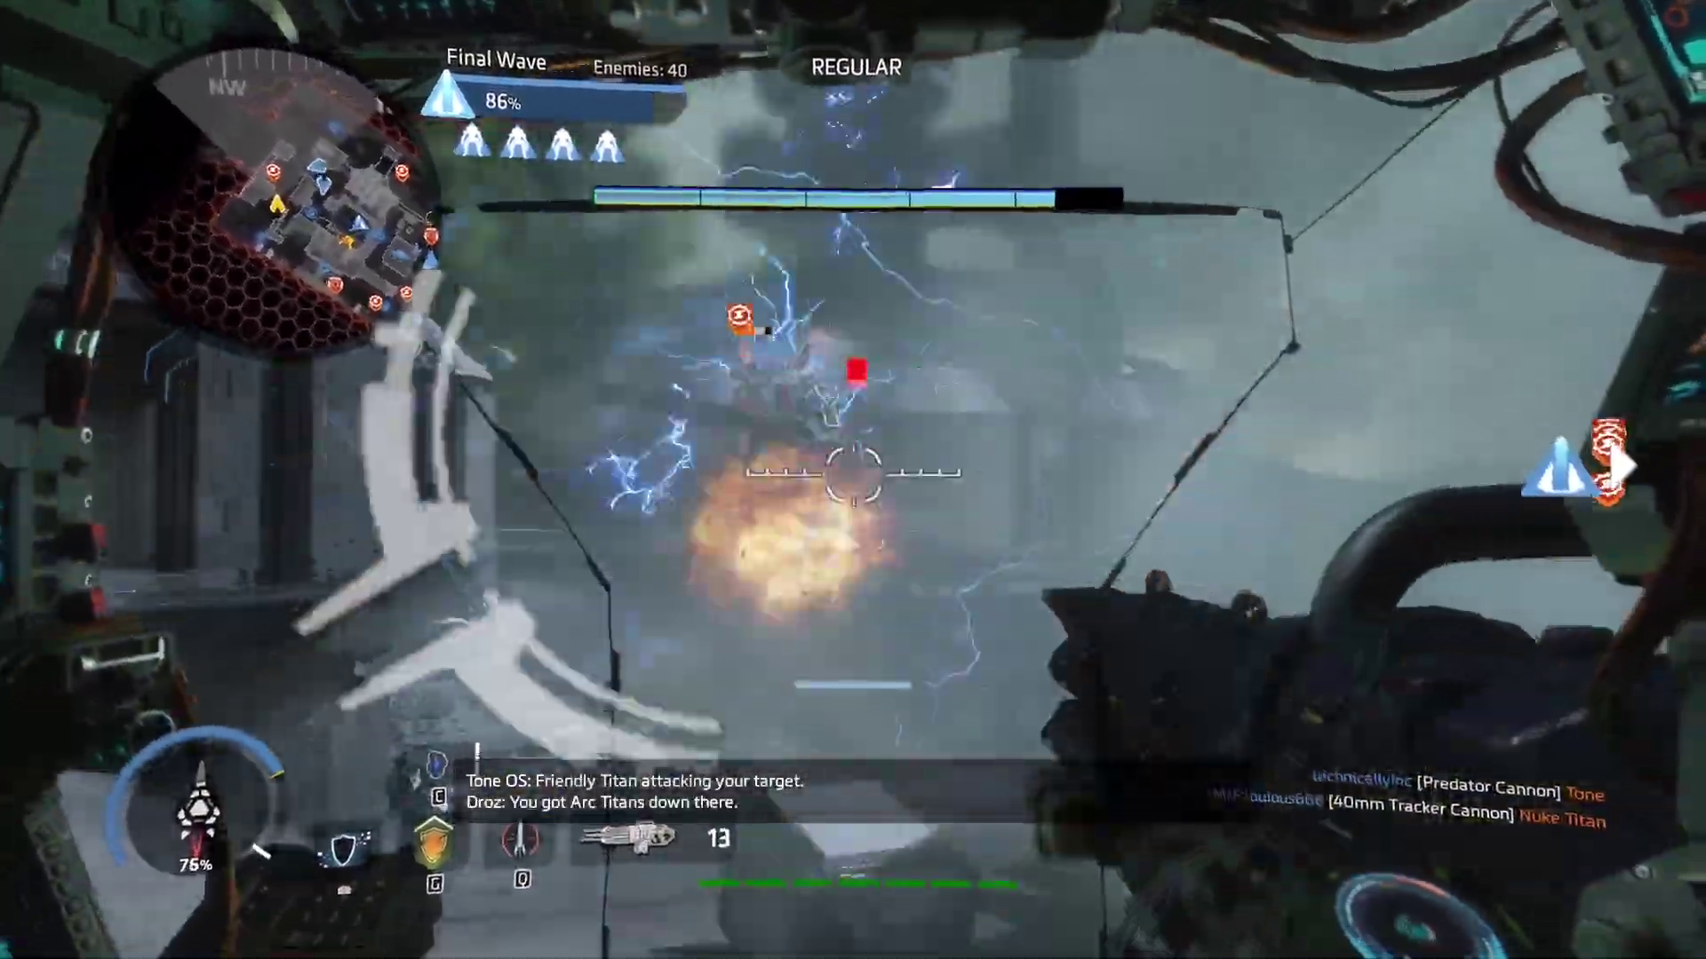
left_click(853, 479)
left_click(852, 479)
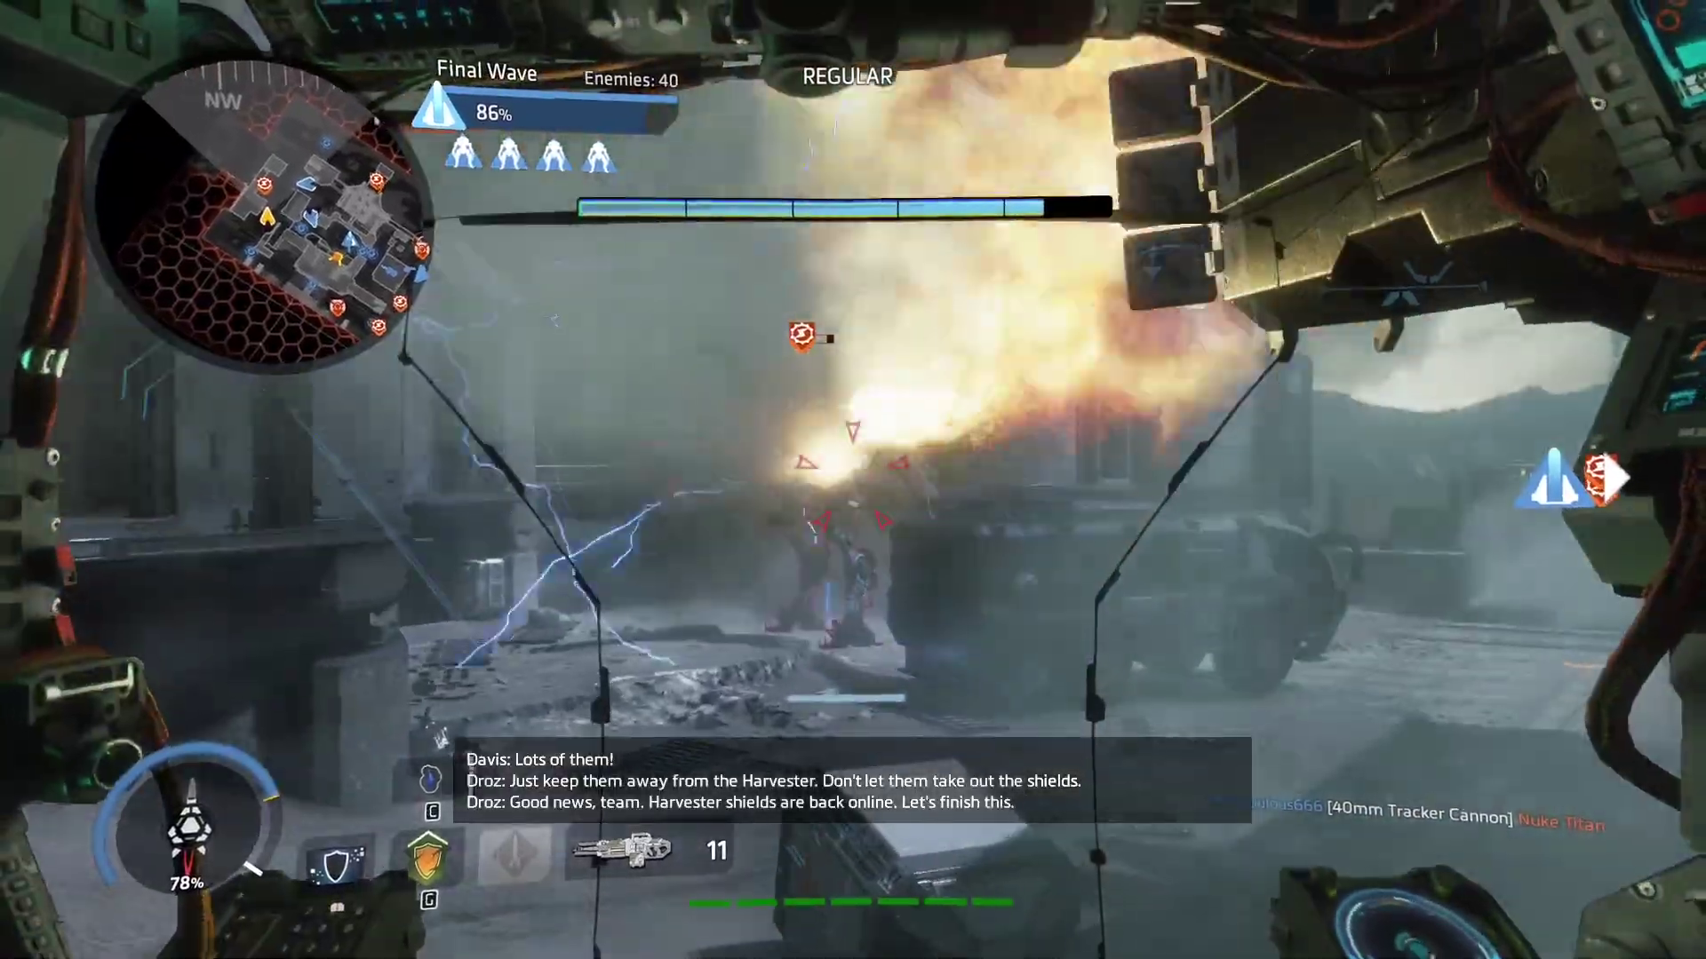
left_click(852, 479)
left_click(853, 480)
key("r")
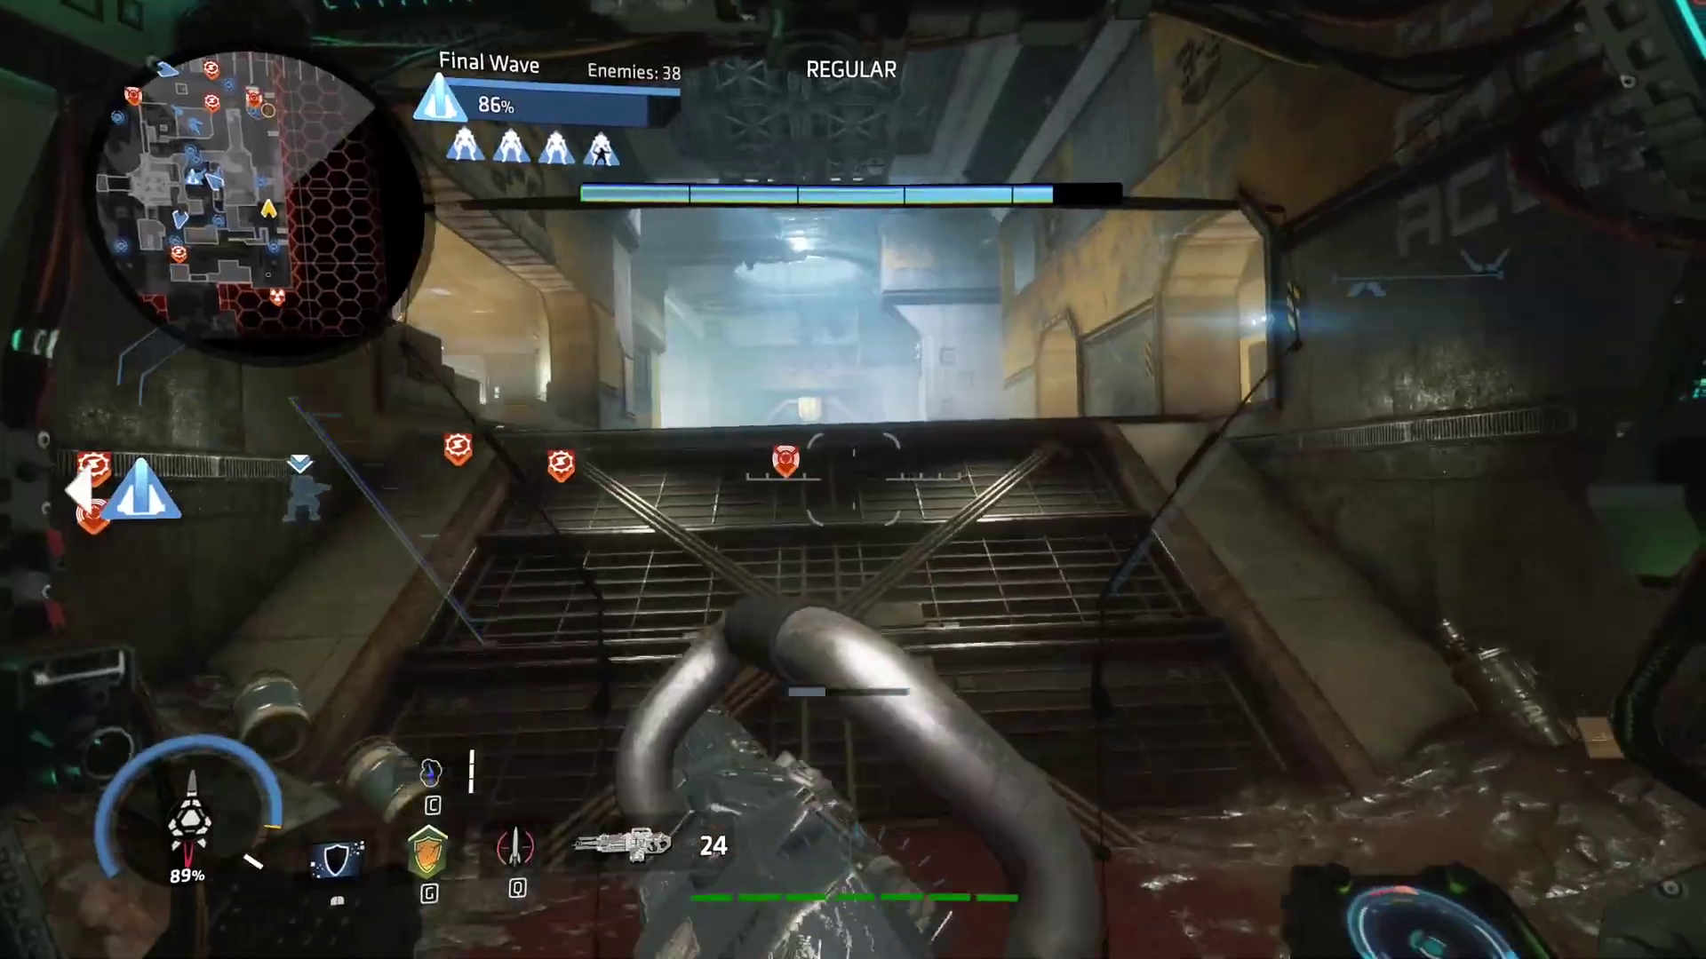
Step: Push into the smoky room, shoot corridor enemies, launch ordnance at an enemy Titan, and reload
key("w")
left_click(853, 480)
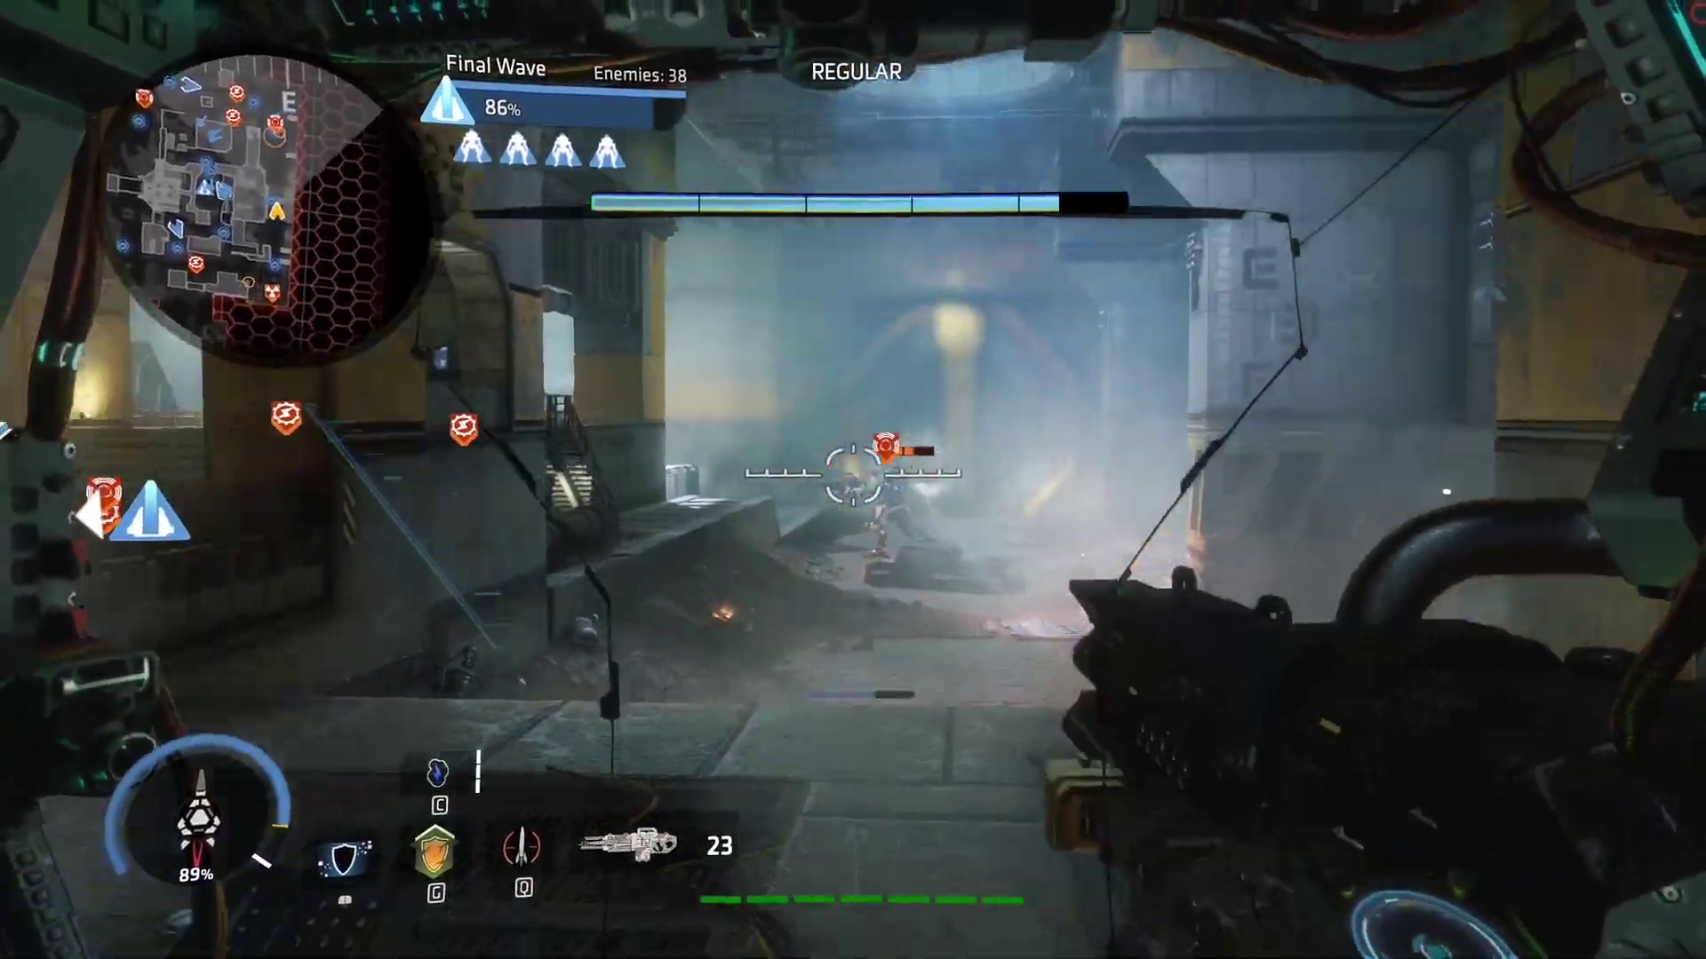
left_click(853, 480)
left_click(853, 480)
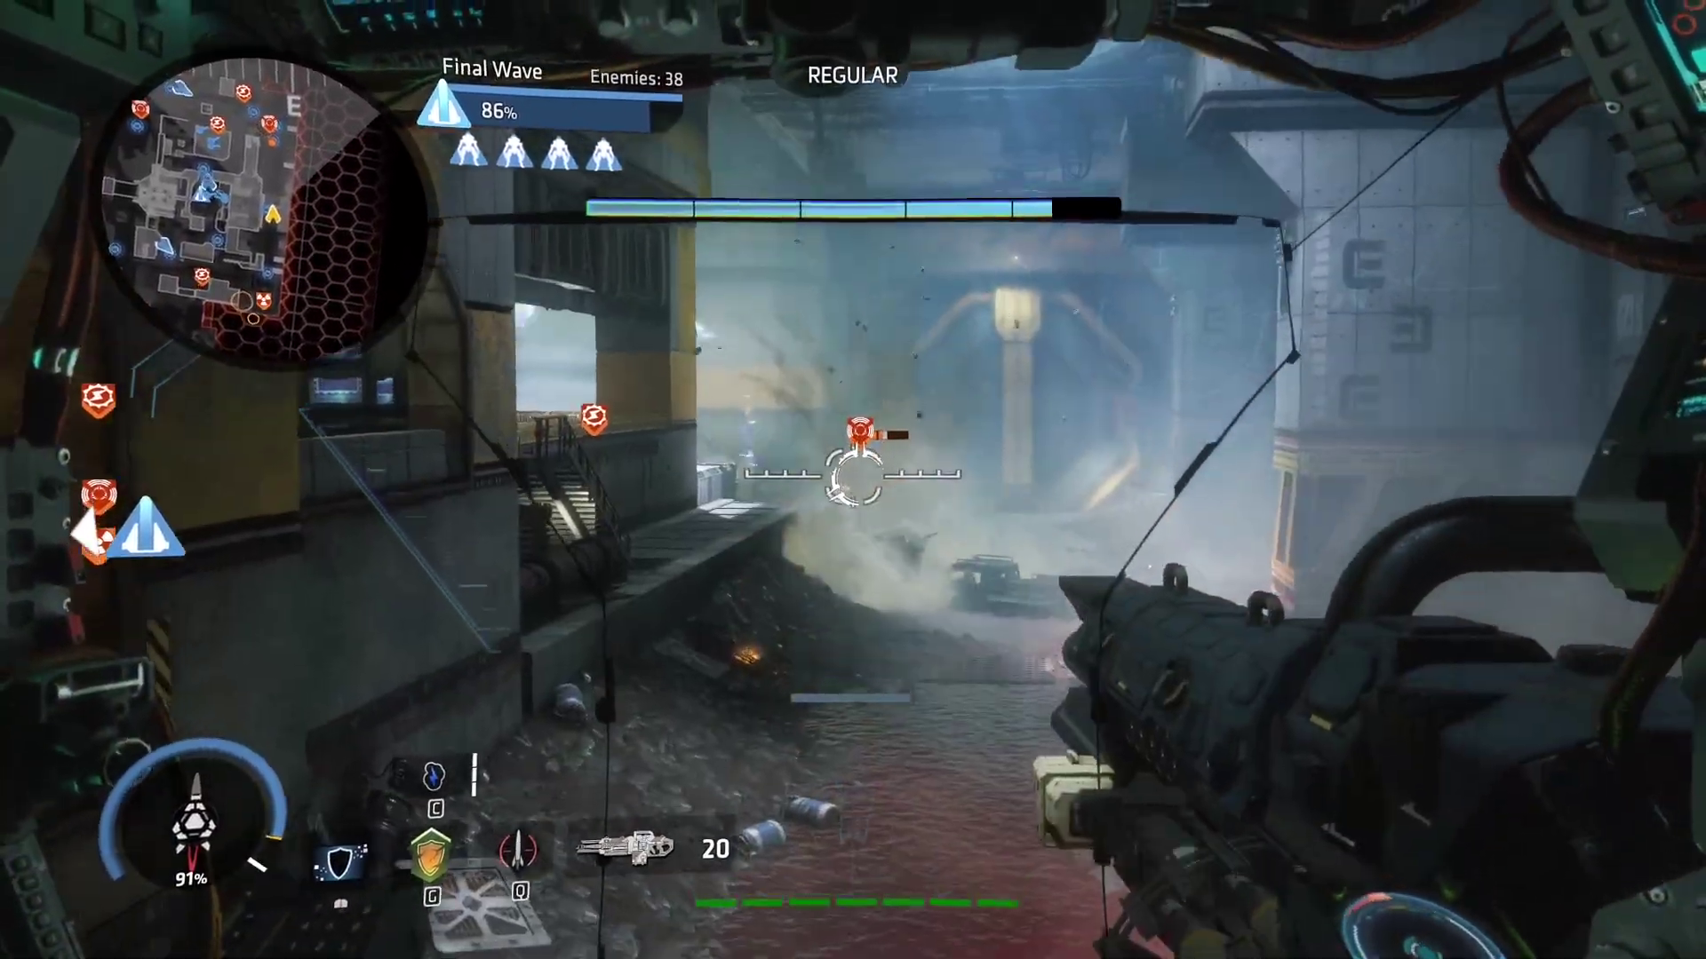
left_click(853, 480)
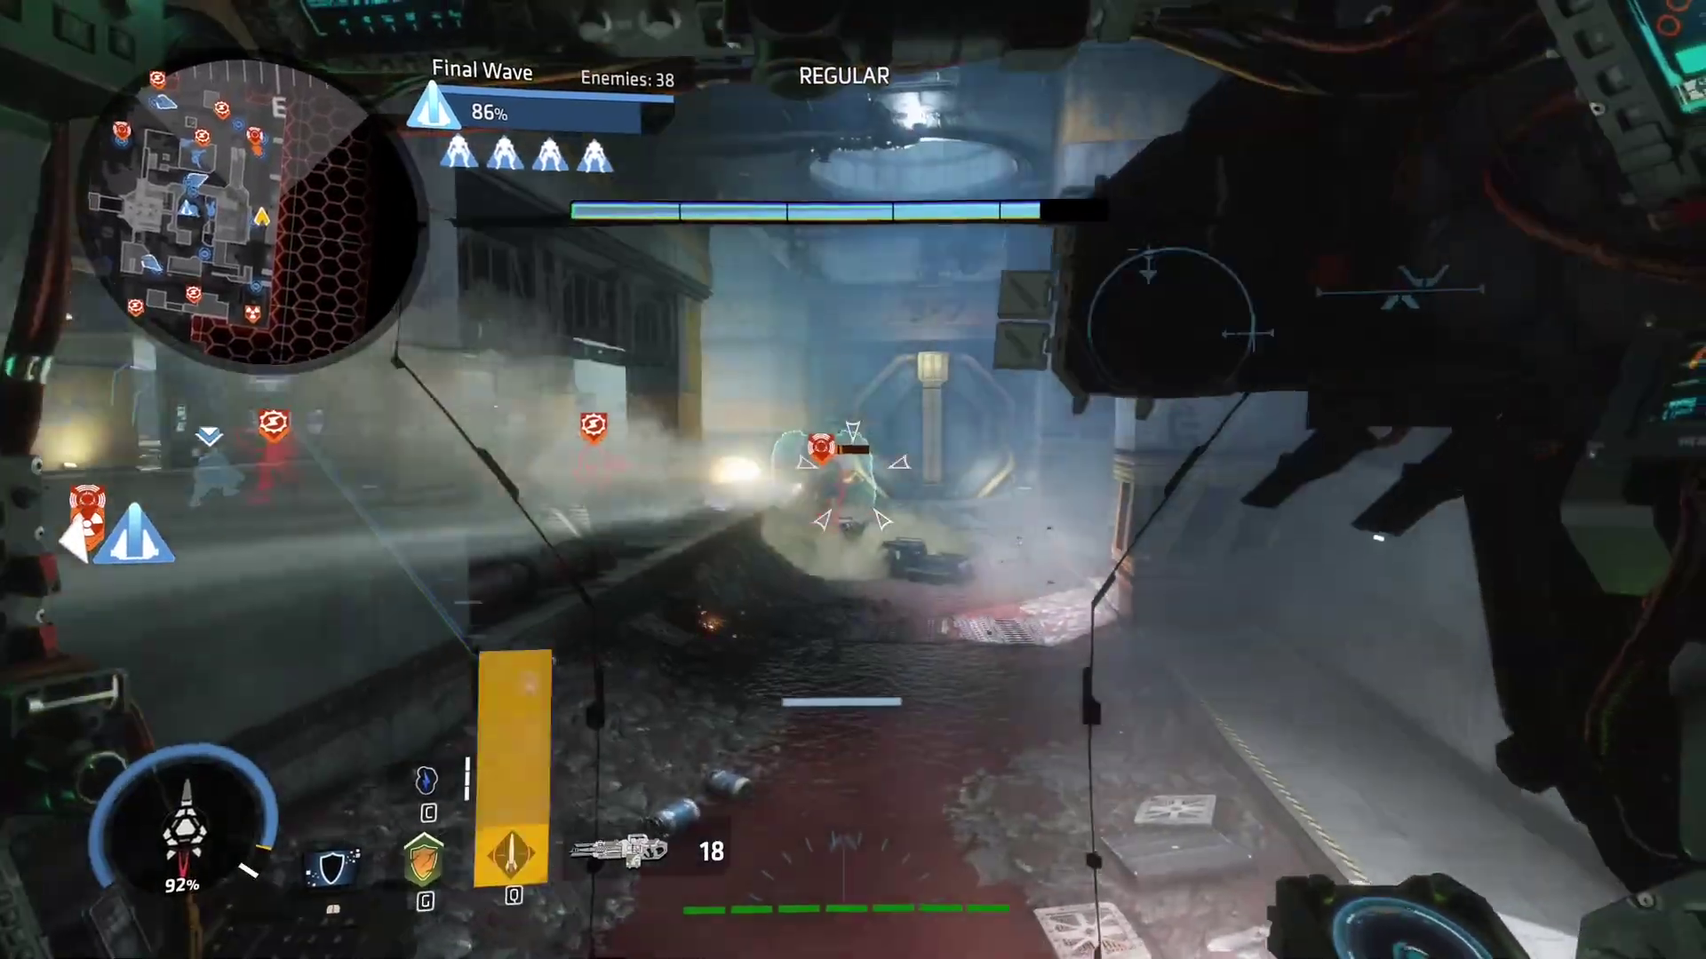
left_click(853, 480)
key("q")
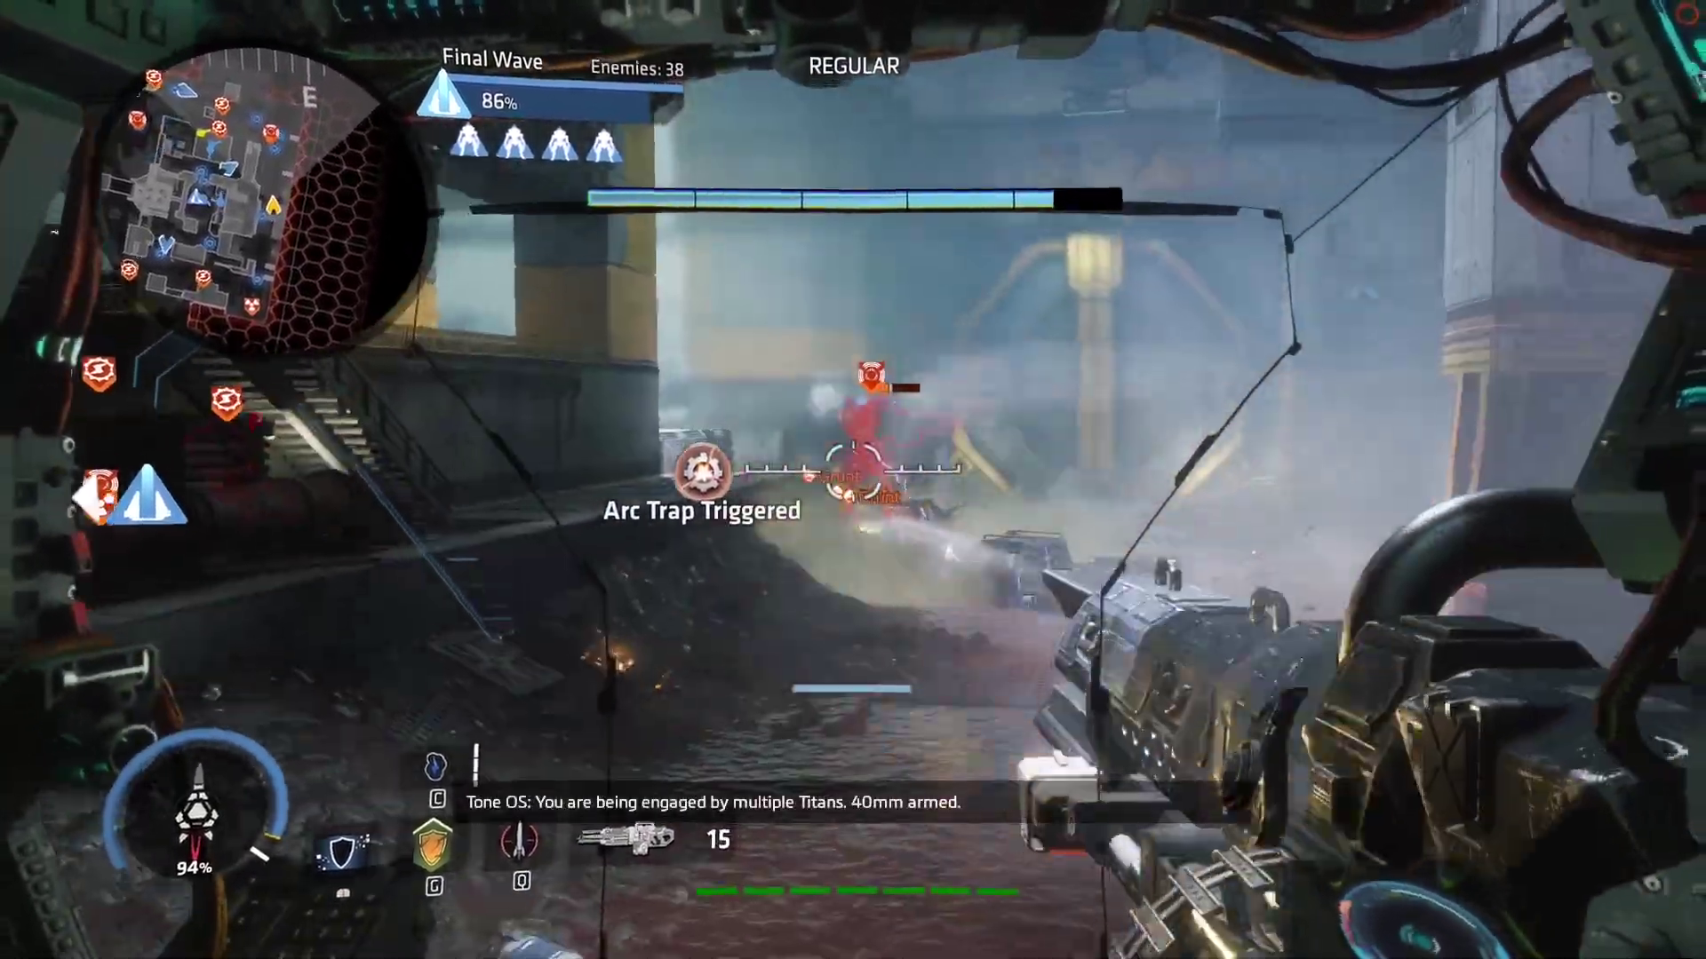
left_click(853, 479)
left_click(853, 480)
left_click(853, 480)
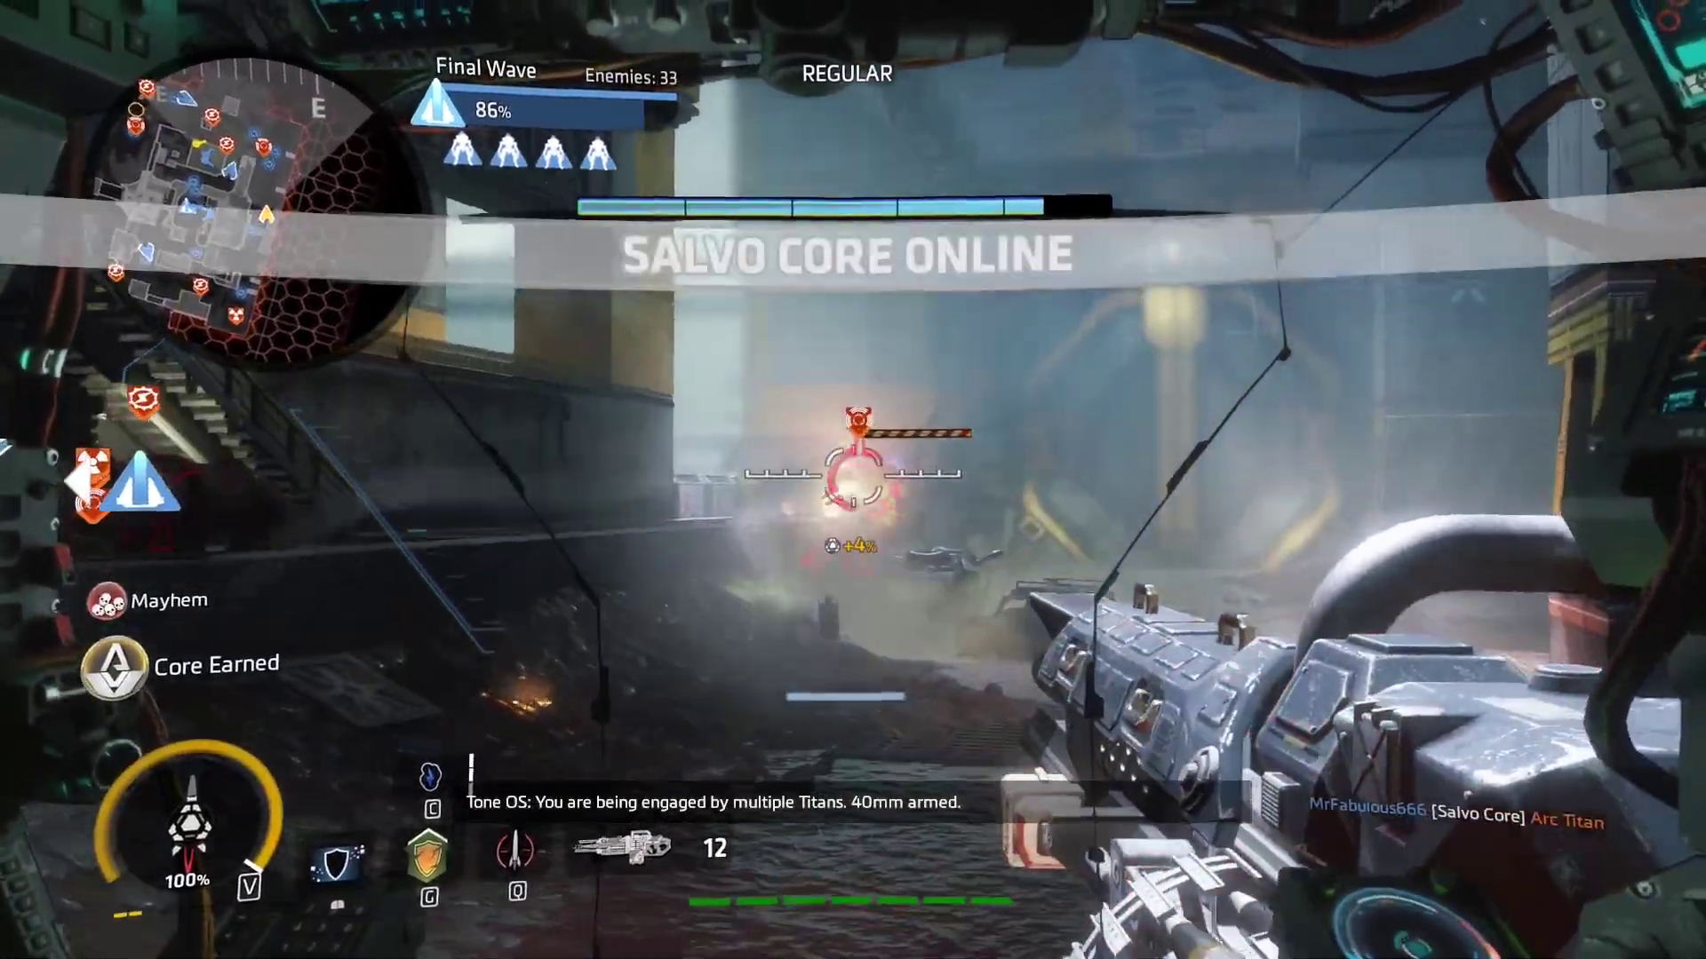
key("r")
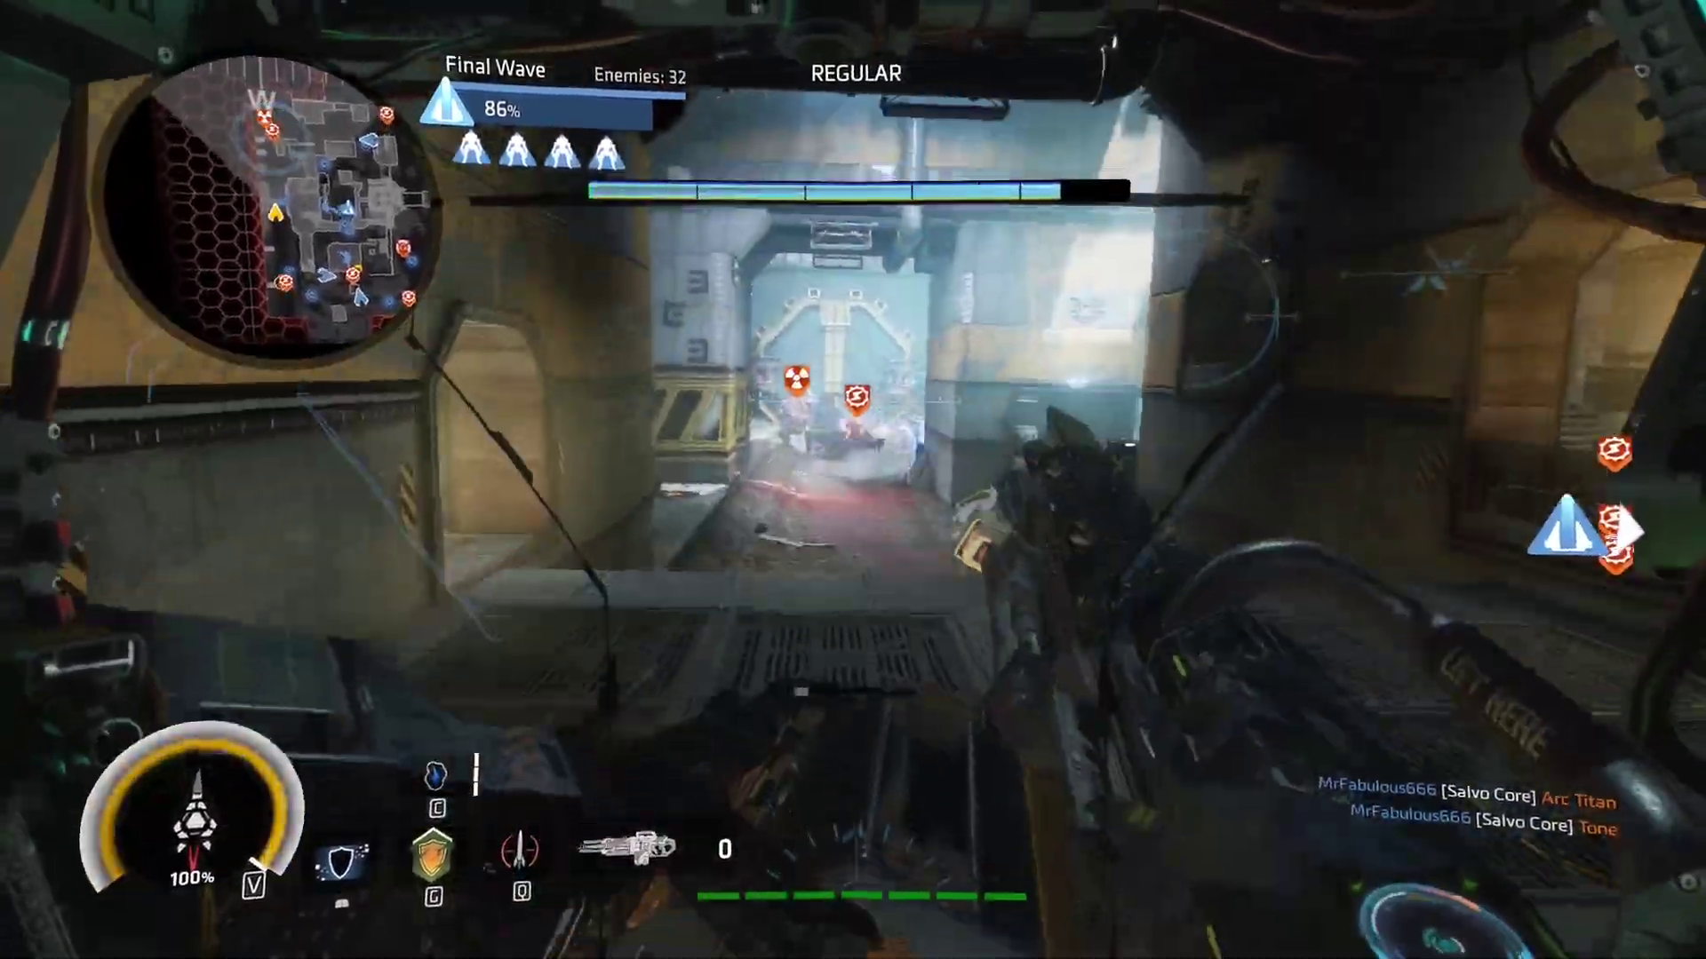
Step: Take down the corridor enemy, unleash the Salvo Core, then keep firing at the enemy Titan
left_click(851, 480)
left_click(851, 480)
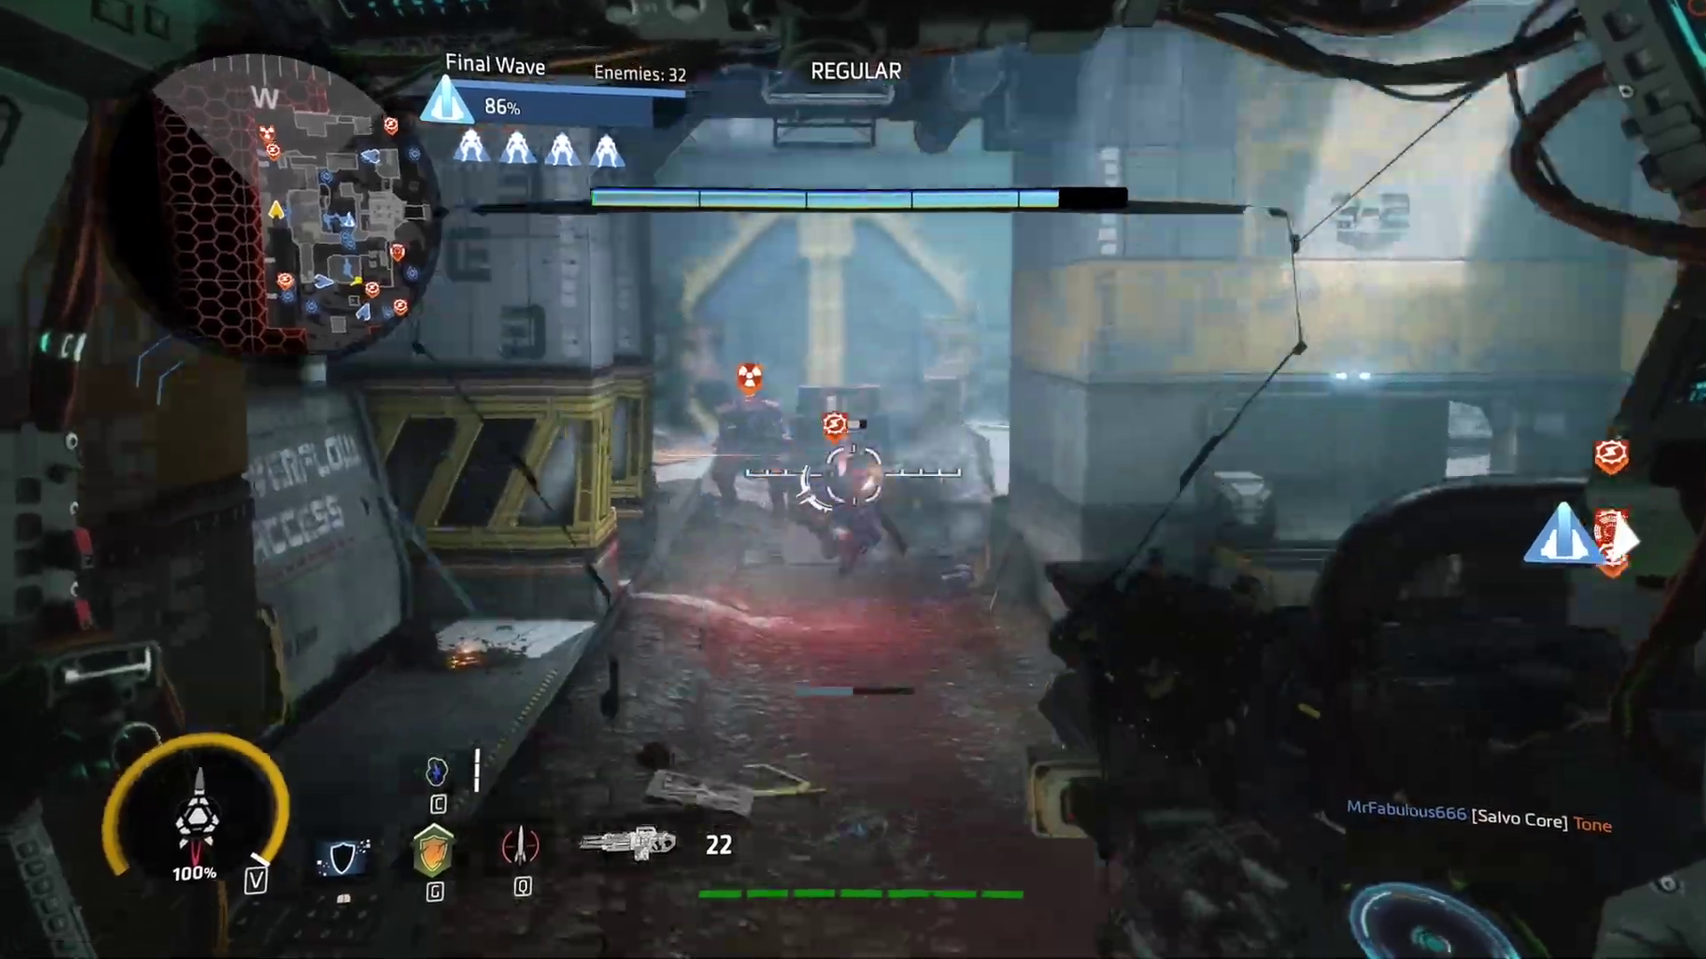
left_click(851, 480)
left_click(852, 480)
key("v")
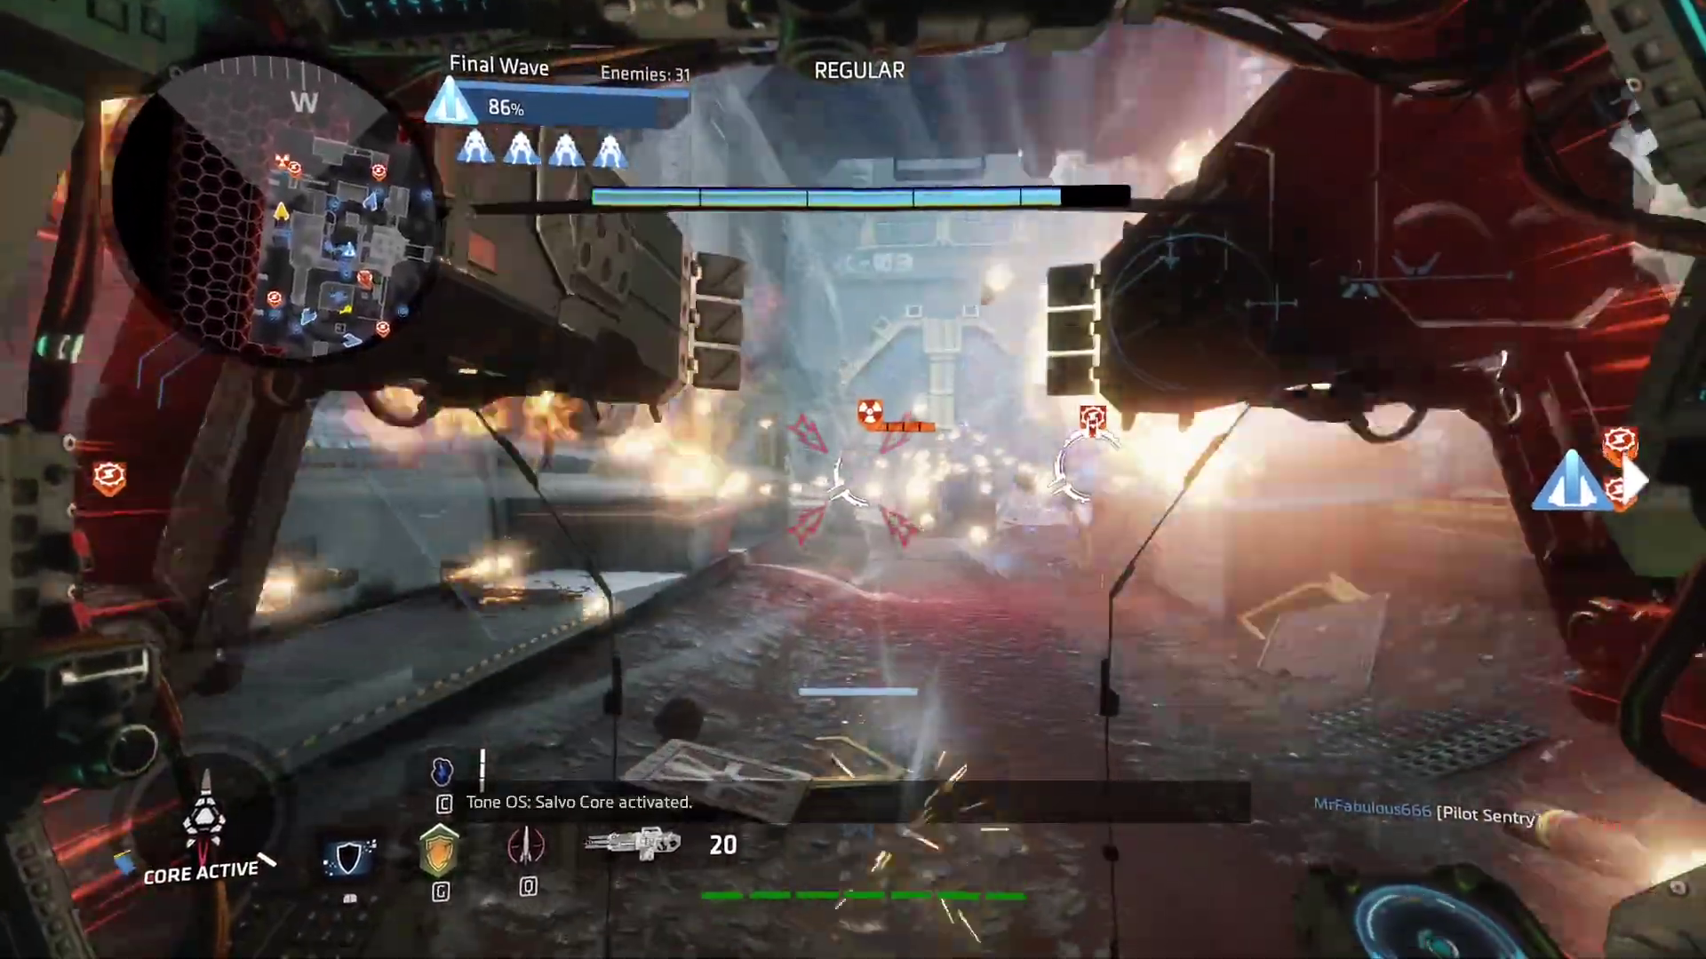
left_click(851, 480)
left_click(851, 479)
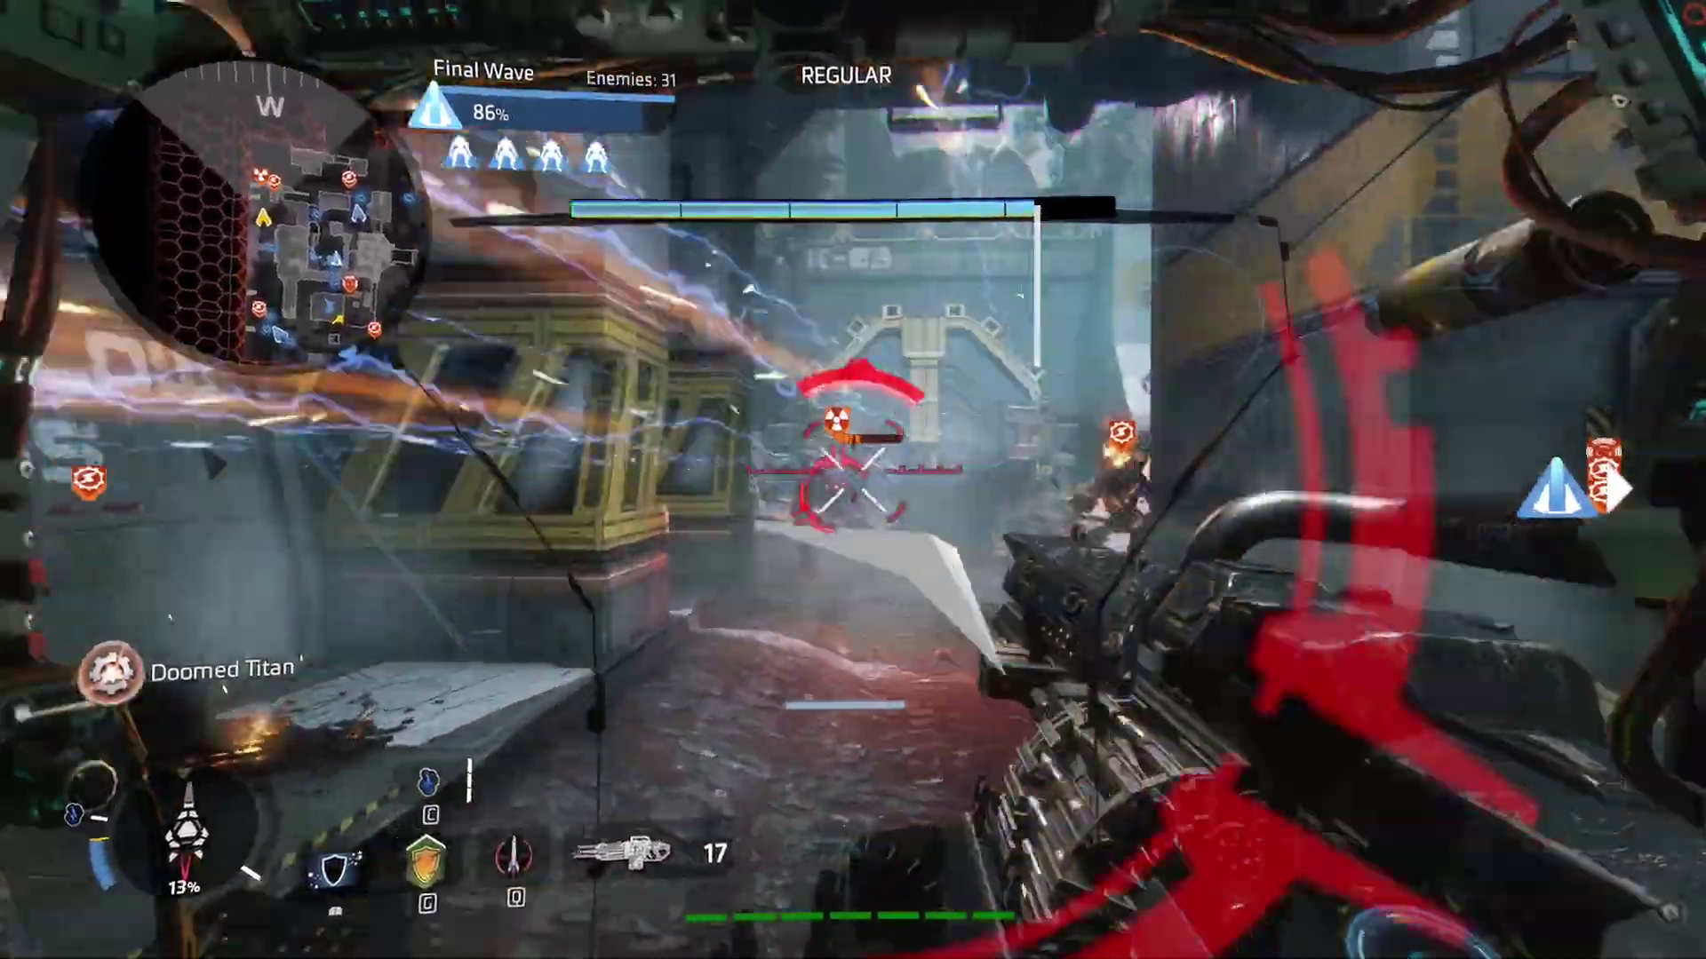
Step: Shoot corridor enemies, destroy the Arc Titan, and raise the gun shield against incoming fire
left_click(851, 480)
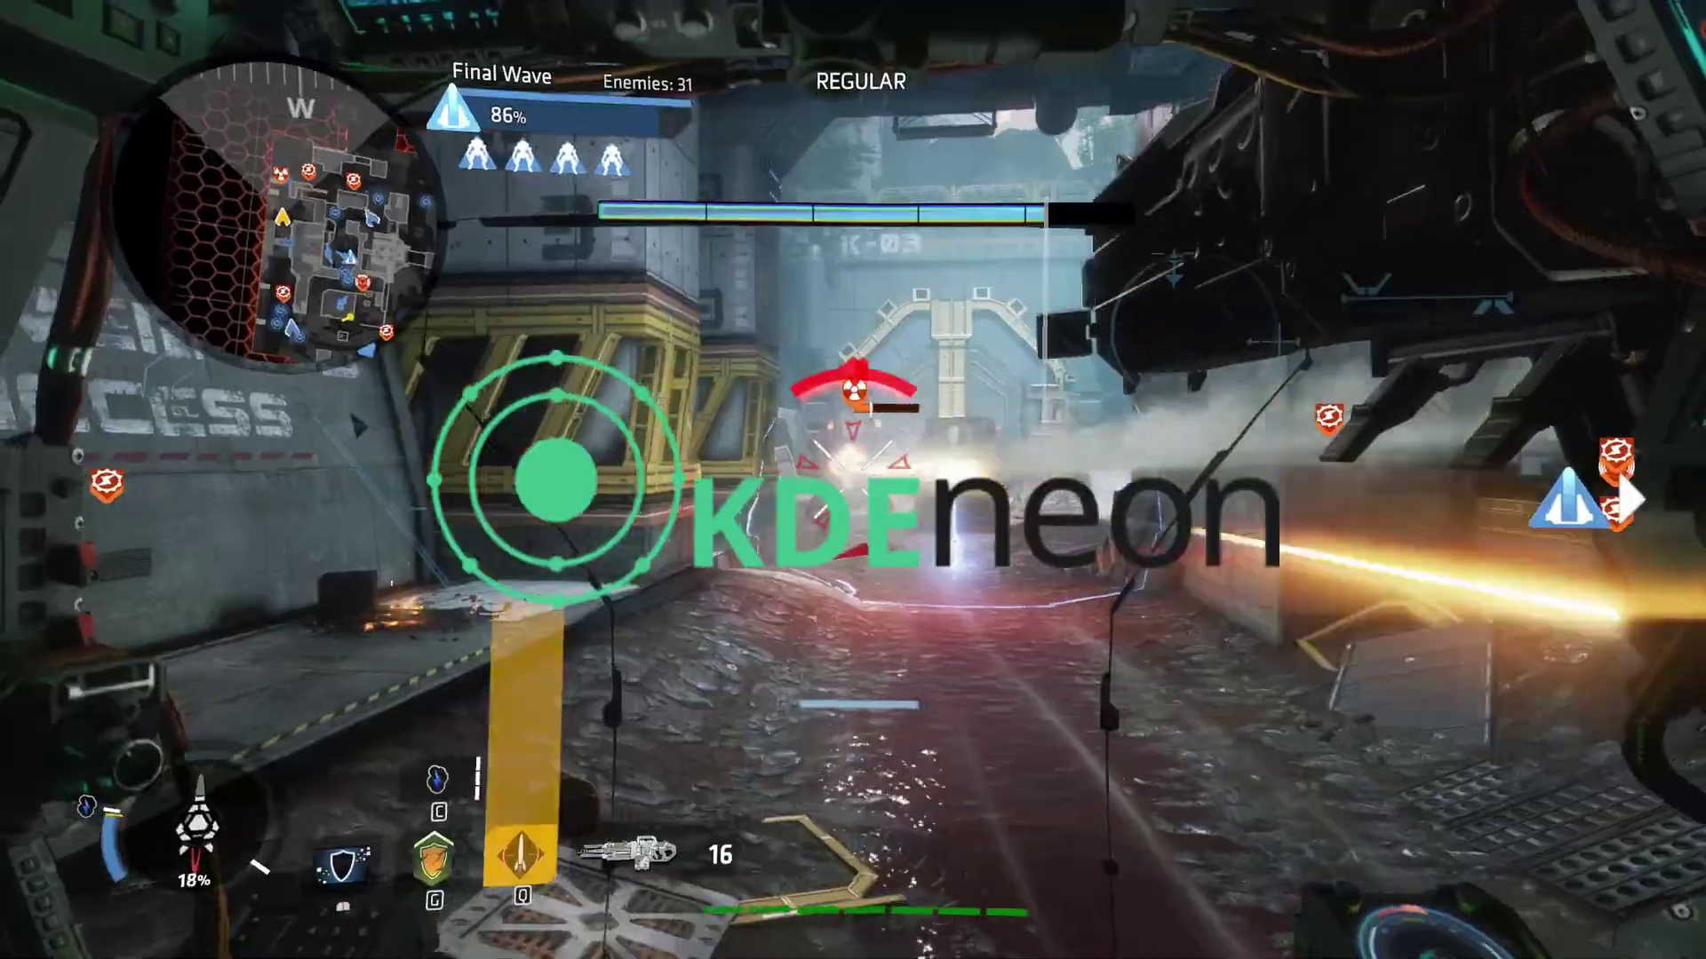
left_click(851, 480)
left_click(851, 479)
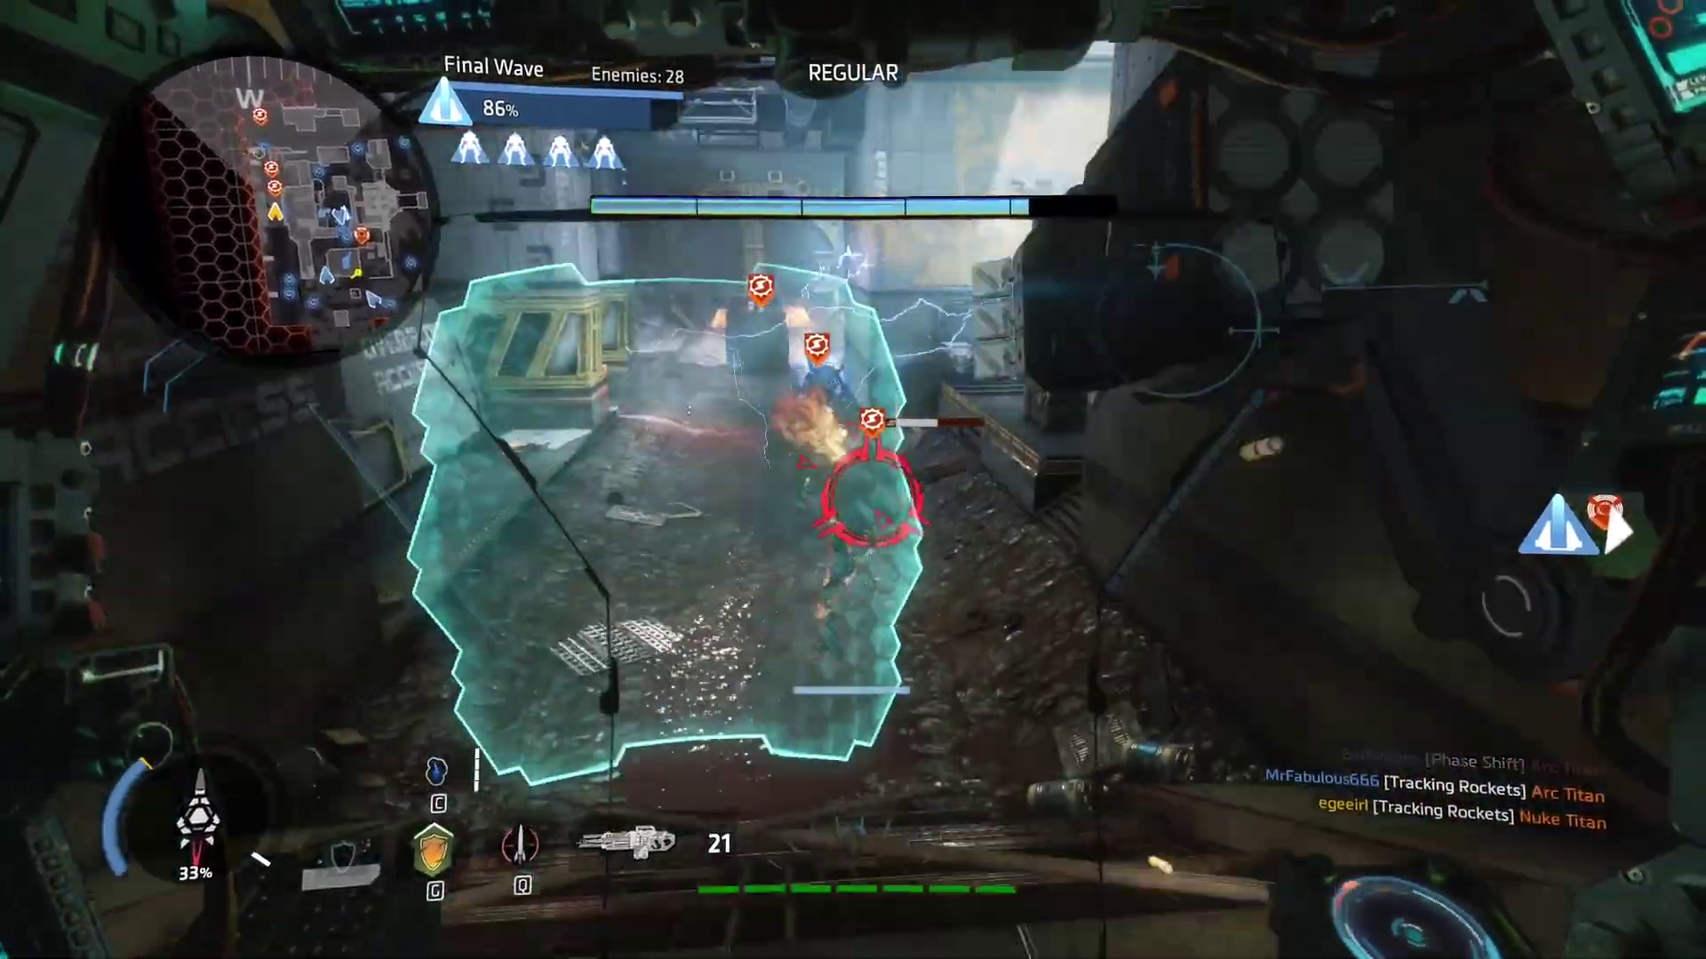
left_click(851, 480)
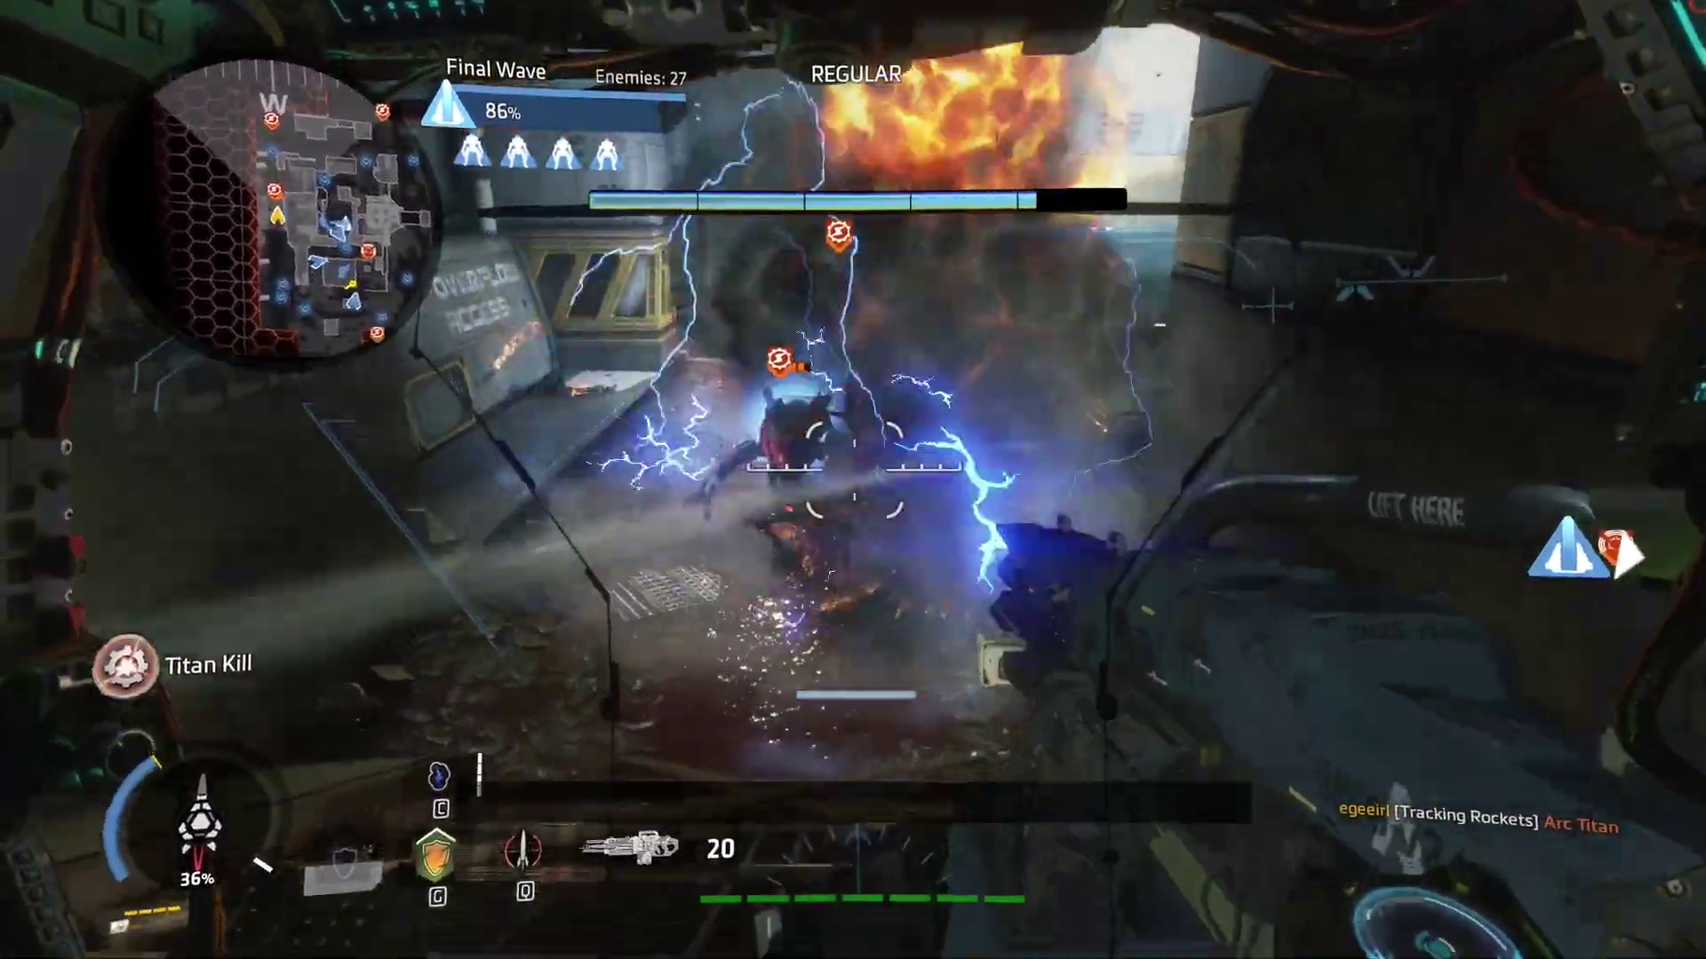
left_click(851, 480)
left_click(851, 480)
left_click(851, 480)
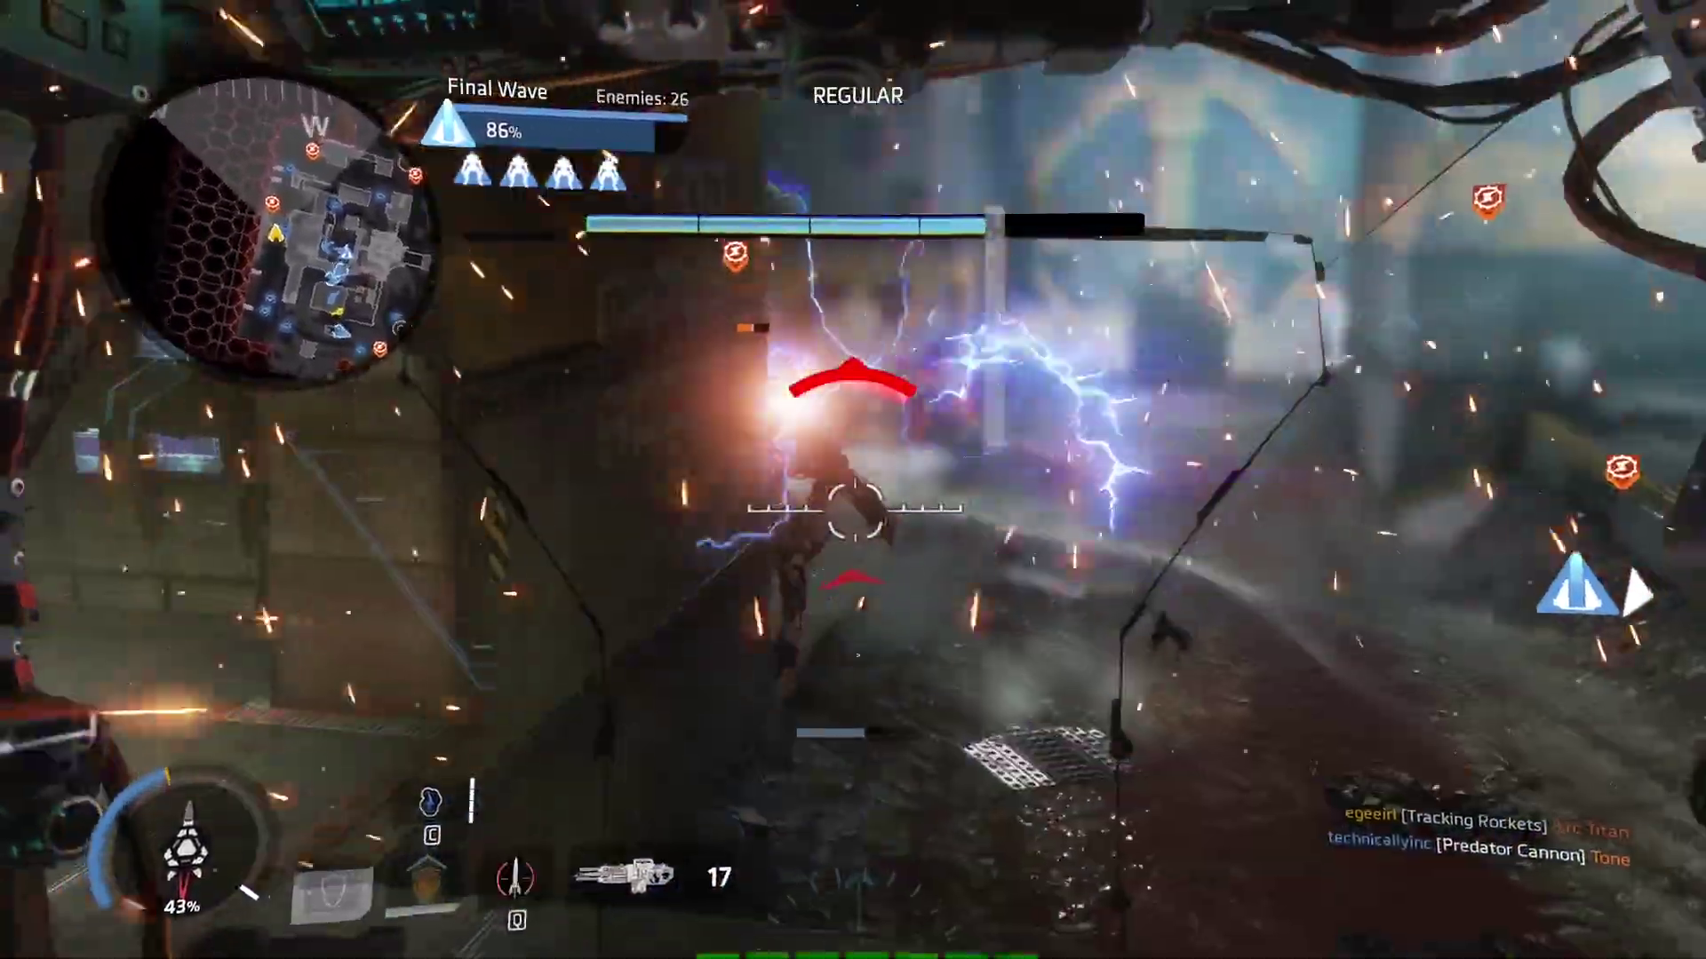
left_click(851, 480)
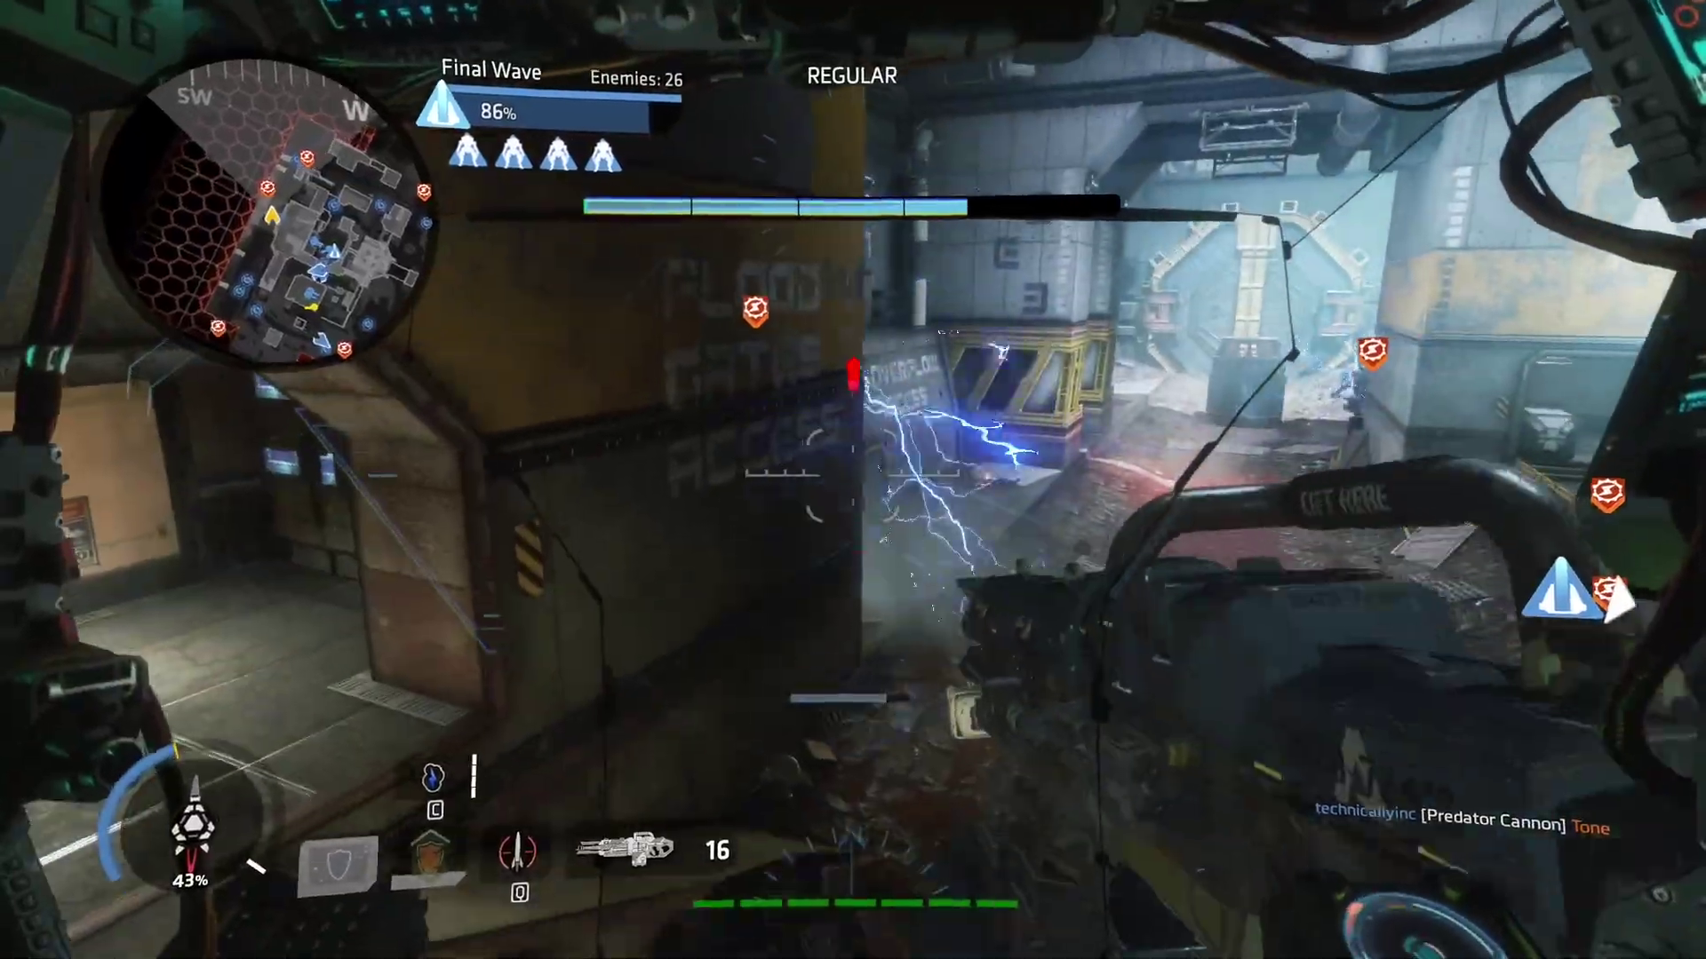
left_click(851, 480)
right_click(851, 480)
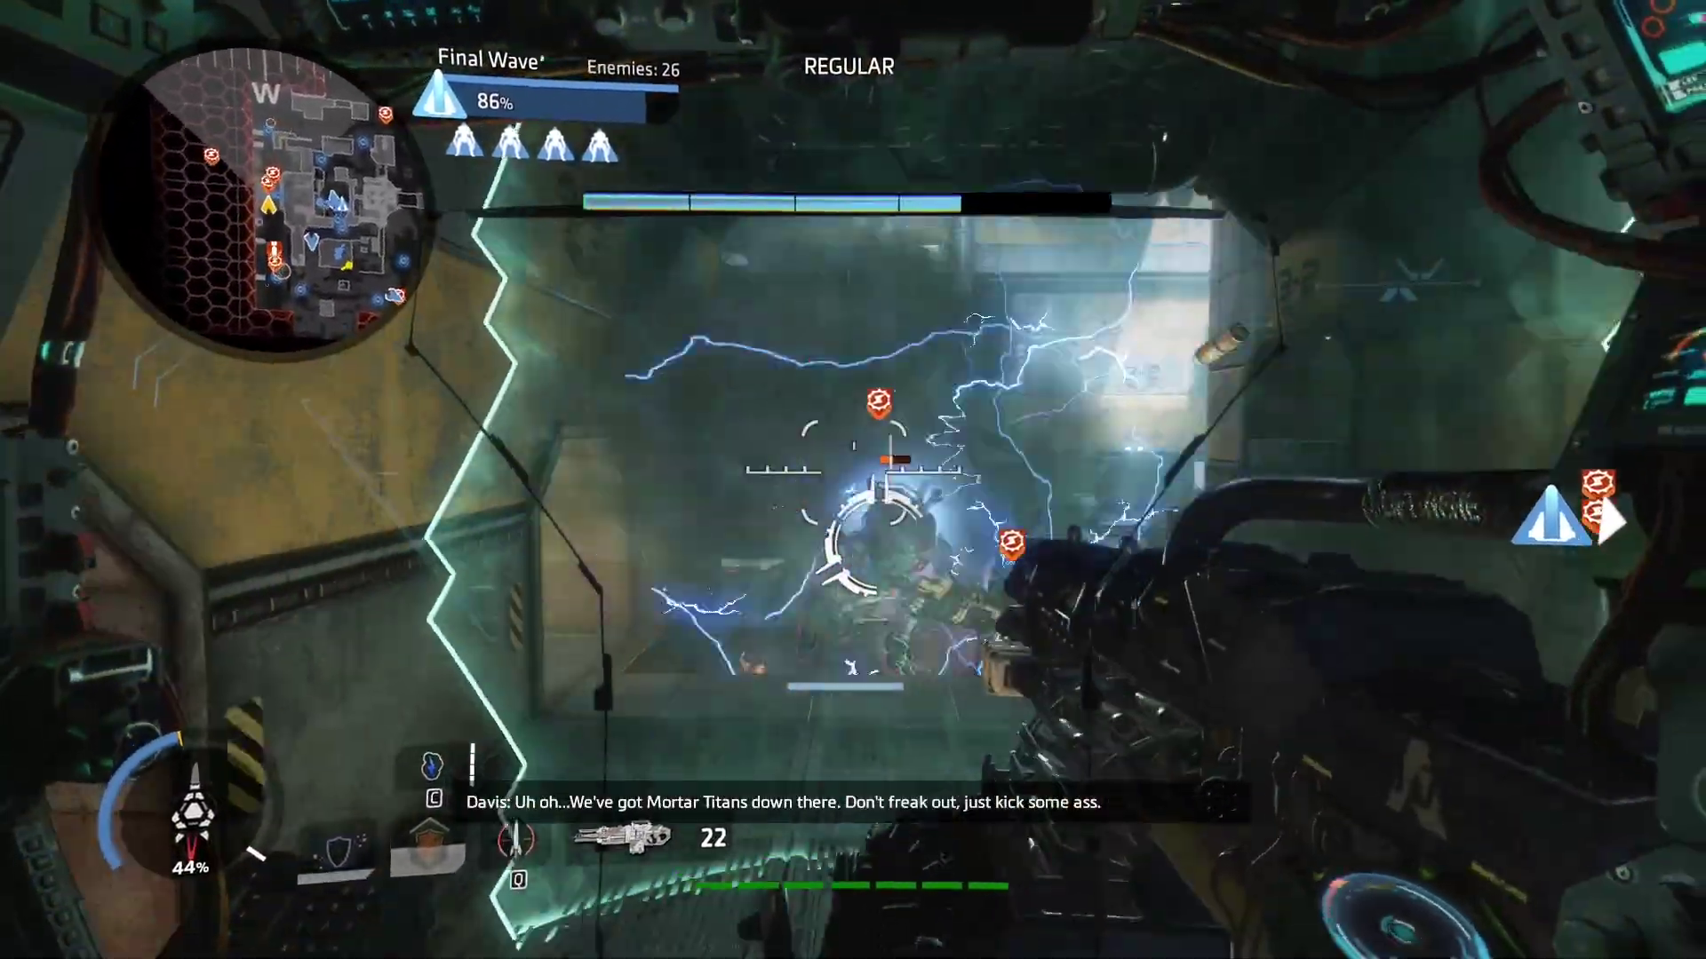
Step: Fire at the enemy Titans until the Titan is doomed, then eject the pilot and fire the grapple
left_click(851, 479)
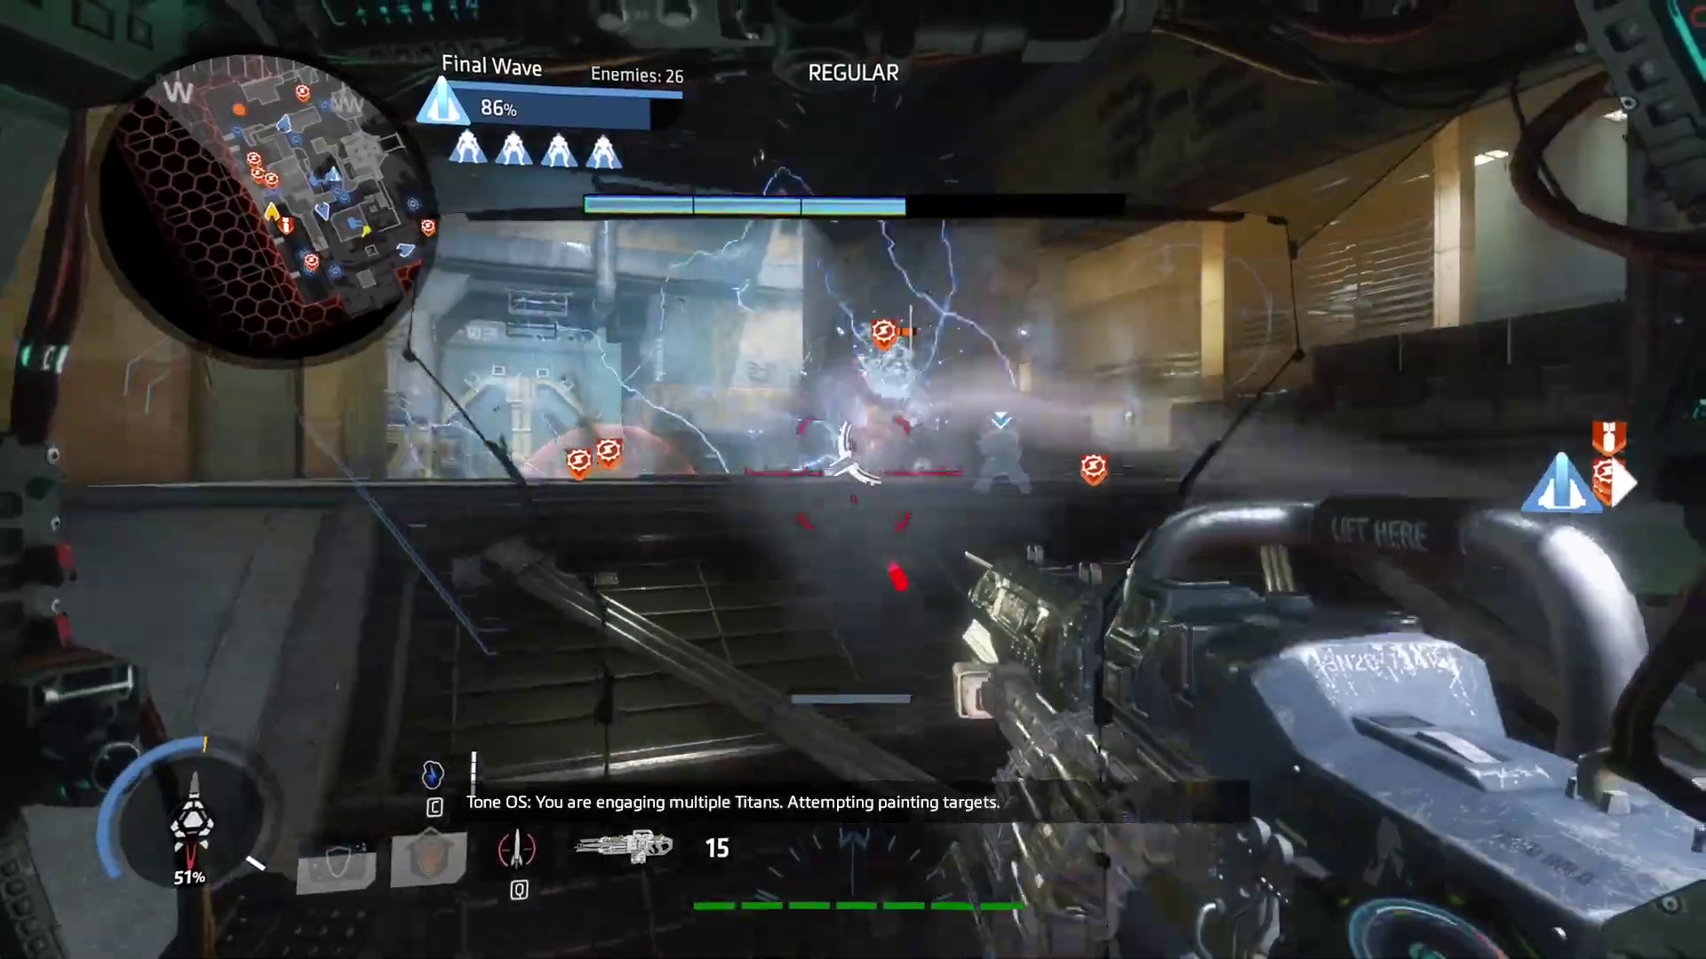
left_click(852, 480)
left_click(851, 480)
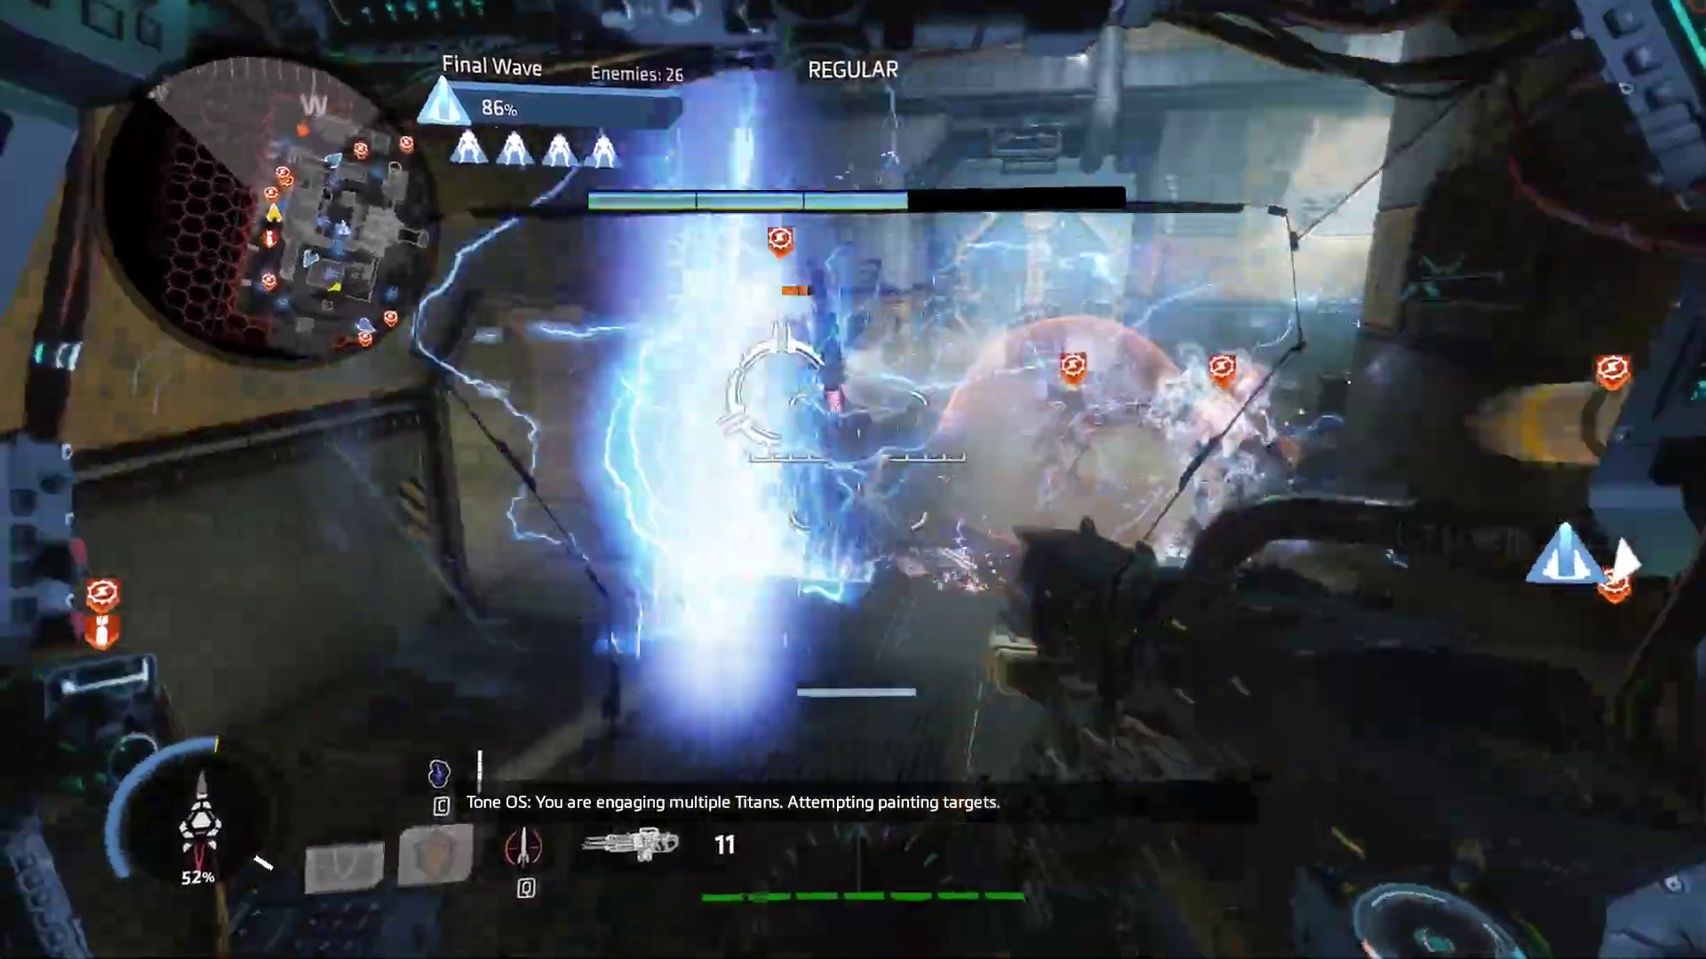
left_click(851, 480)
left_click(851, 479)
left_click(851, 480)
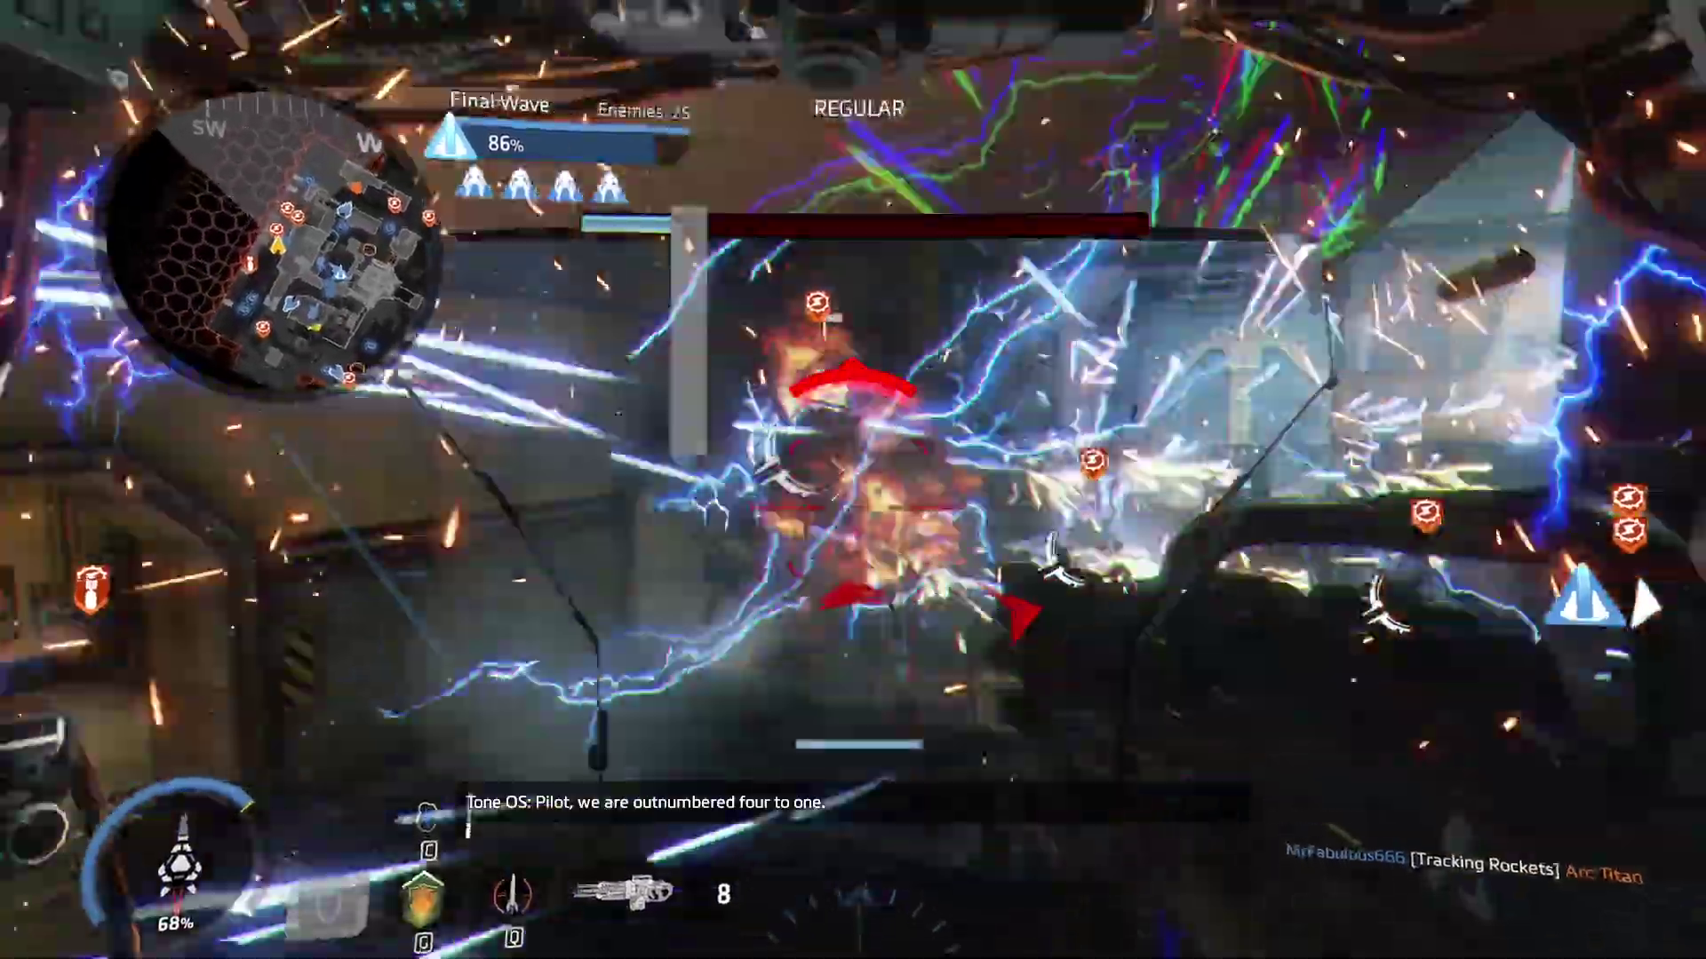
left_click(851, 480)
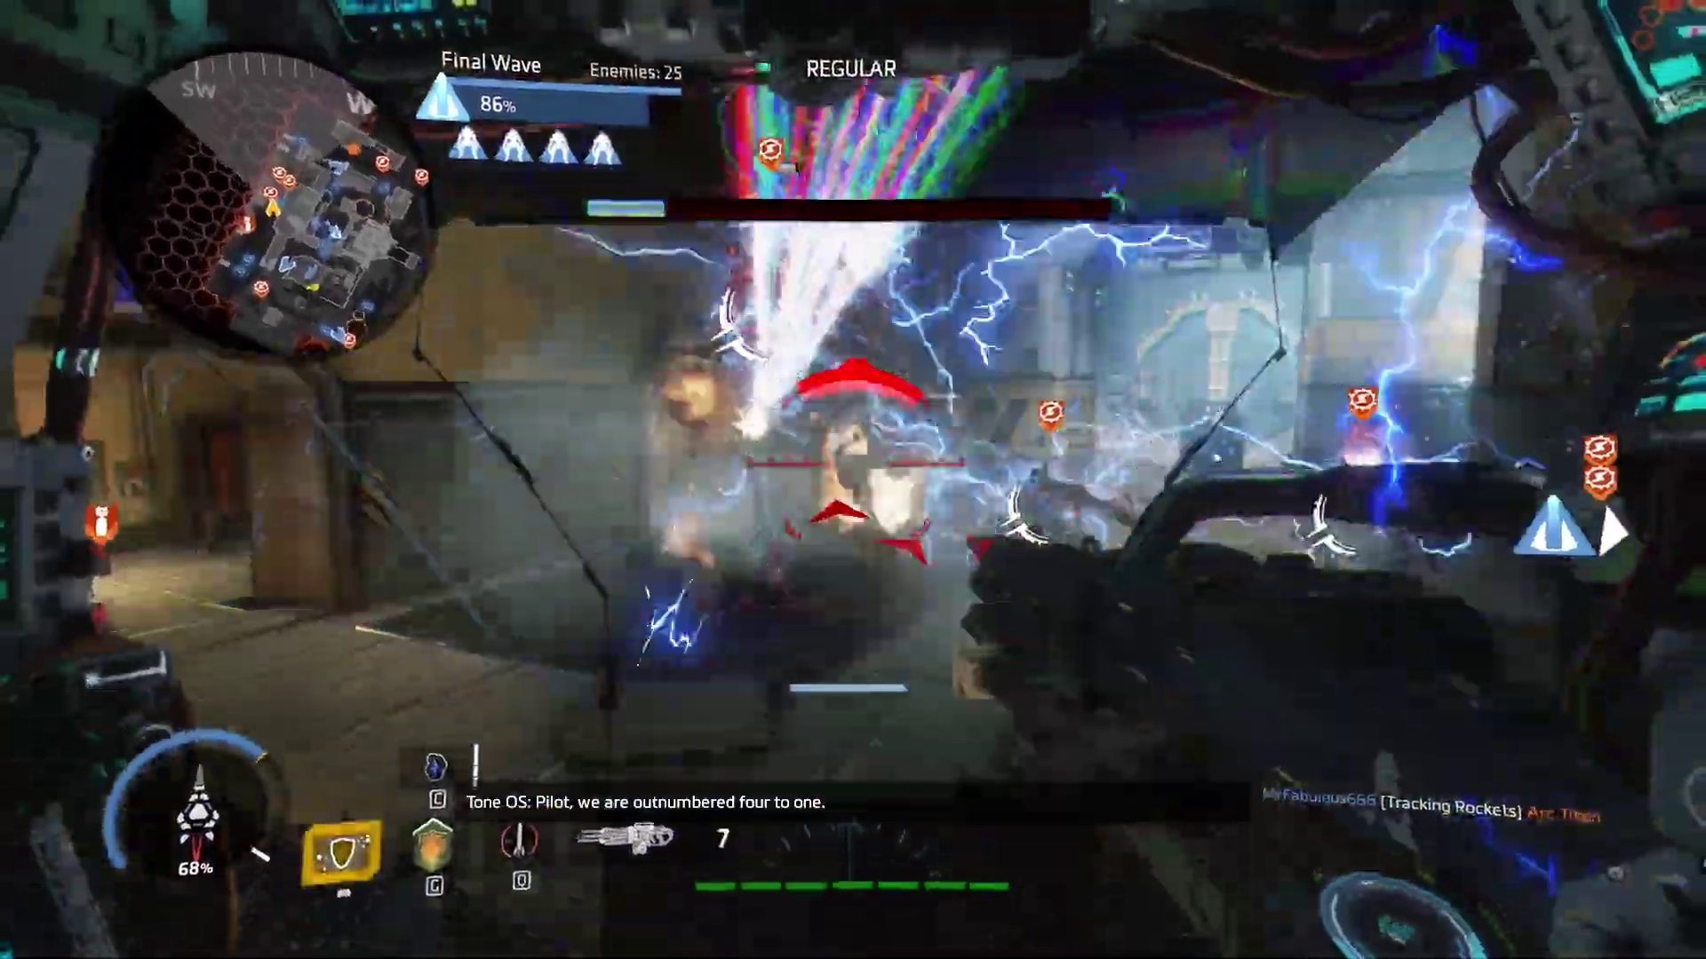
left_click(851, 480)
left_click(851, 480)
left_click(851, 480)
left_click(851, 480)
key("e")
key("e")
key("e")
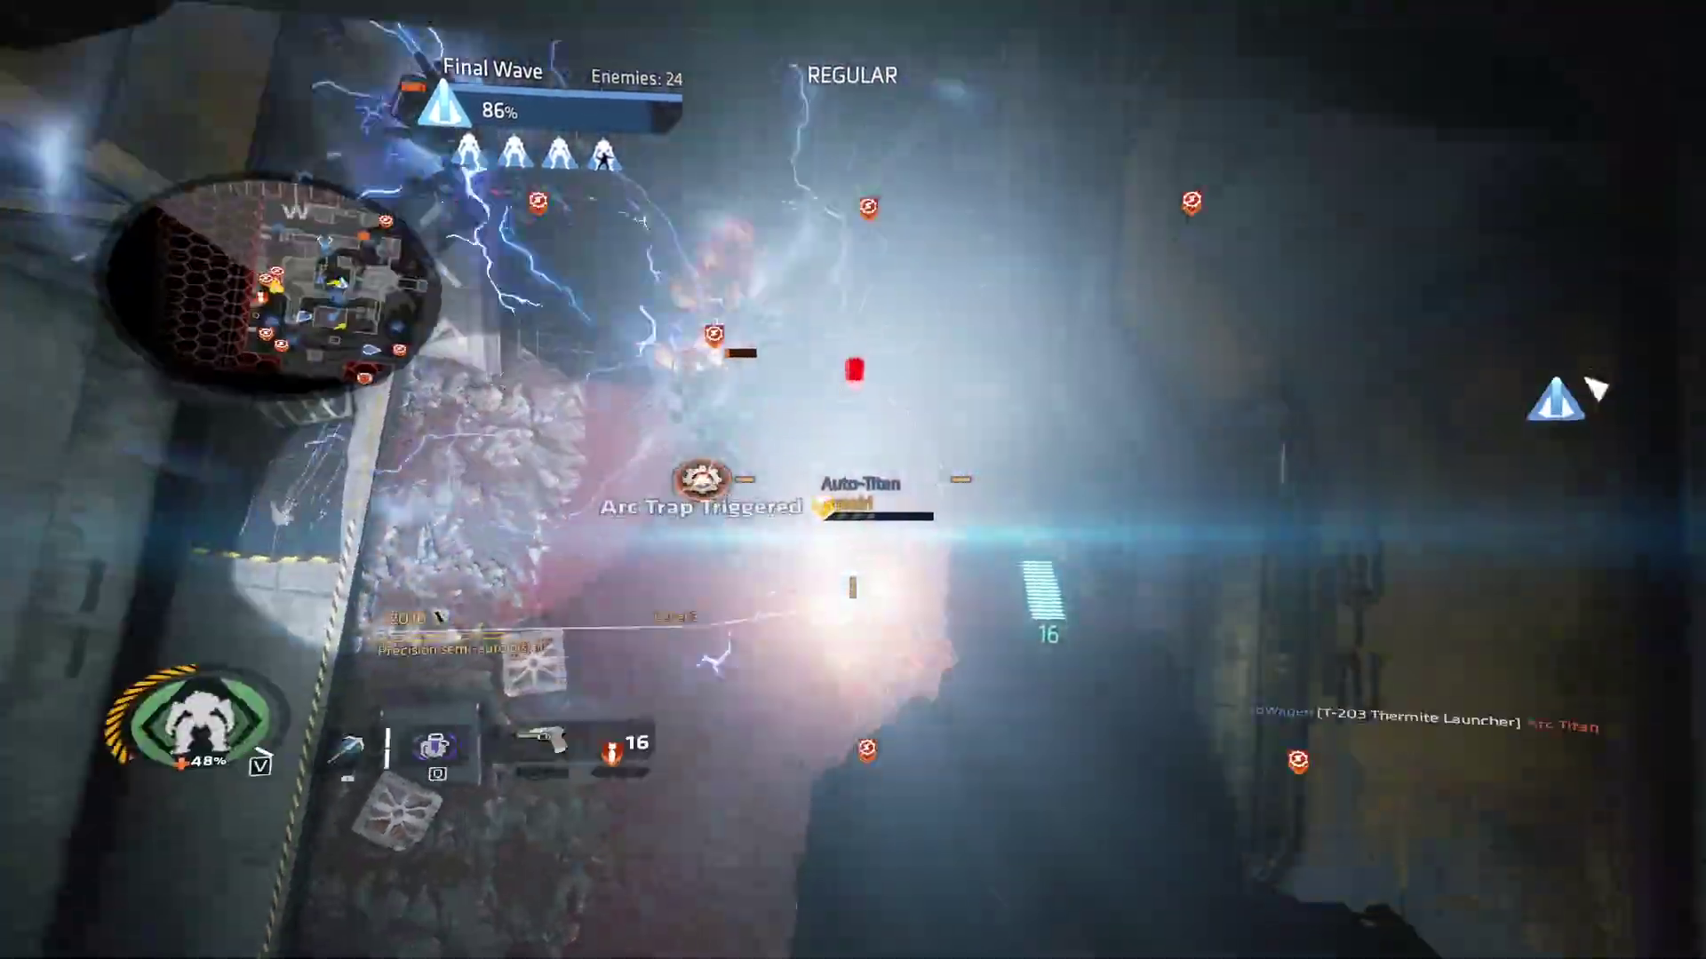
key("q")
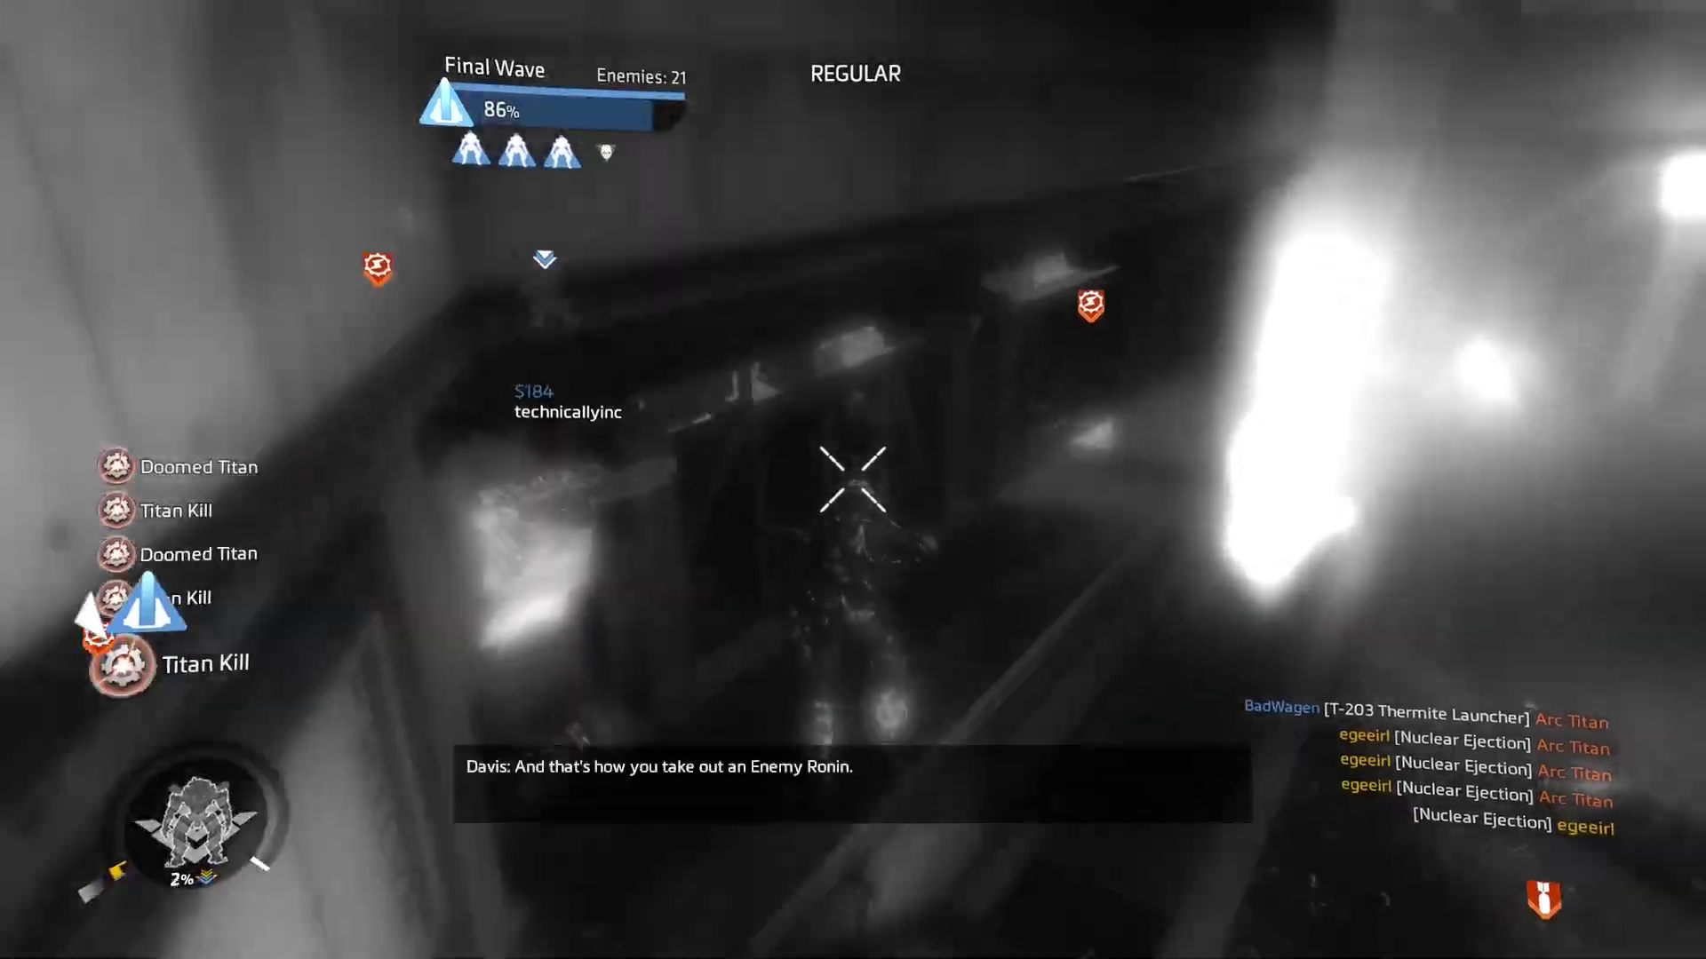